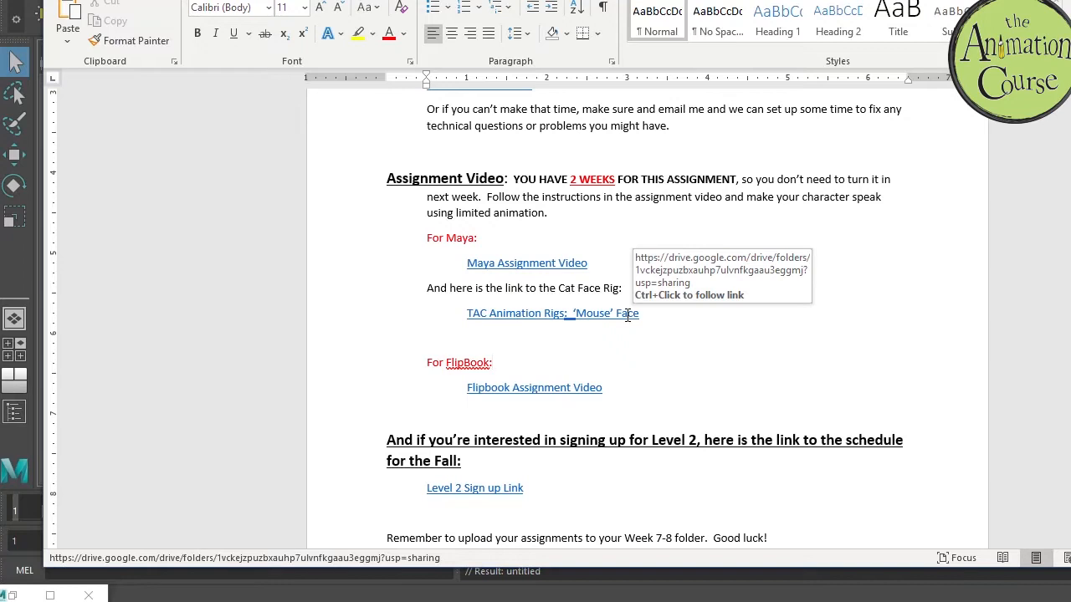
# - Follow the TAC Animation Rigs 'Mouse' Face link and download Mouse_Face_v1.ma and the Mouse Face Rig Textures folder
pyautogui.click(561, 314)
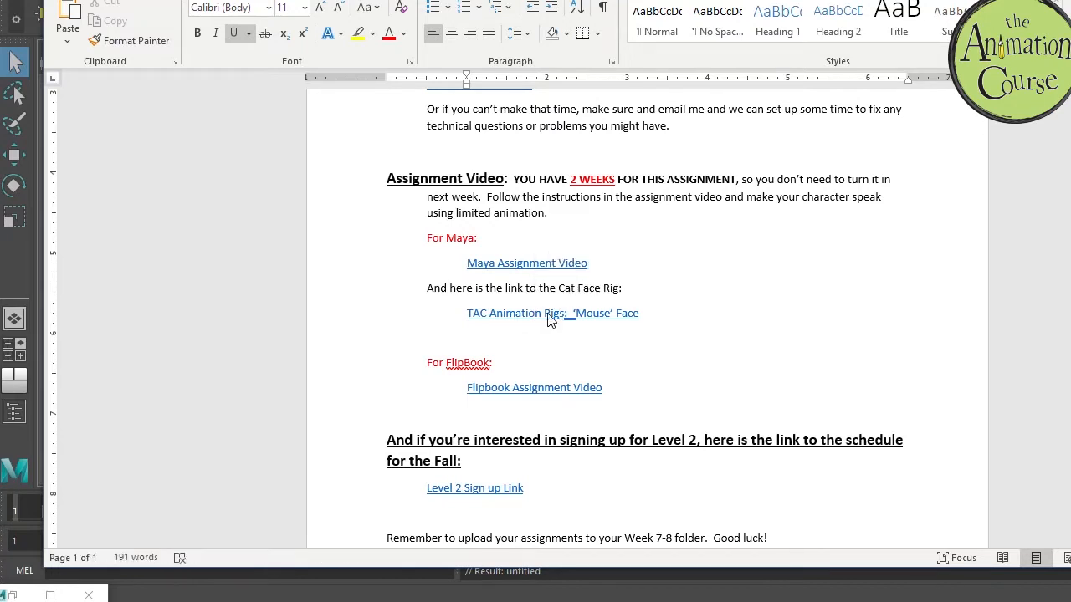
pyautogui.keyDown('ctrl'); pyautogui.click(550, 313); pyautogui.keyUp('ctrl')
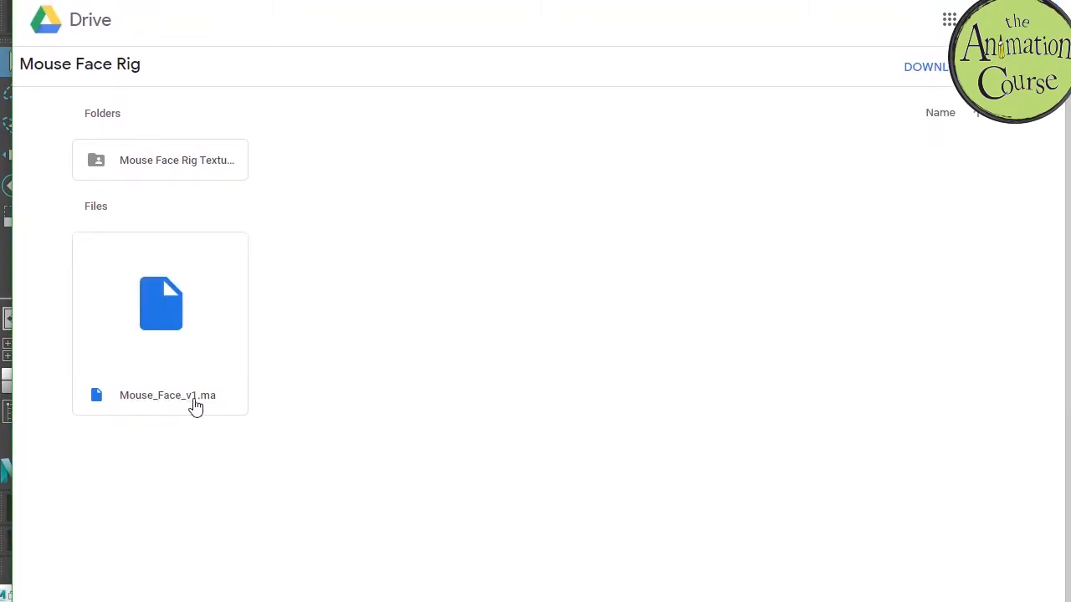
pyautogui.moveTo(158, 347)
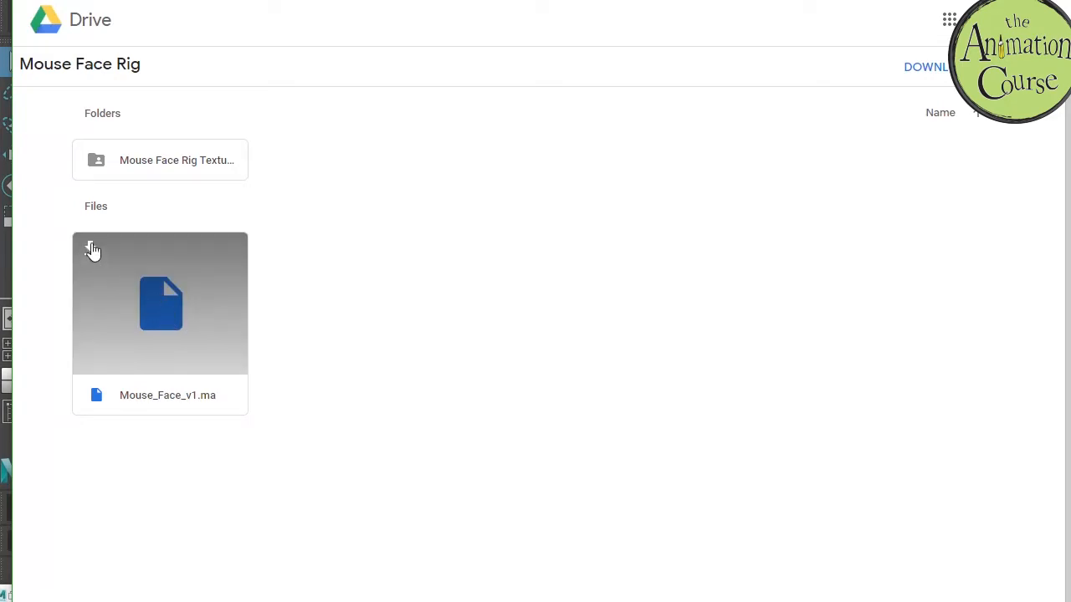
pyautogui.moveTo(166, 164)
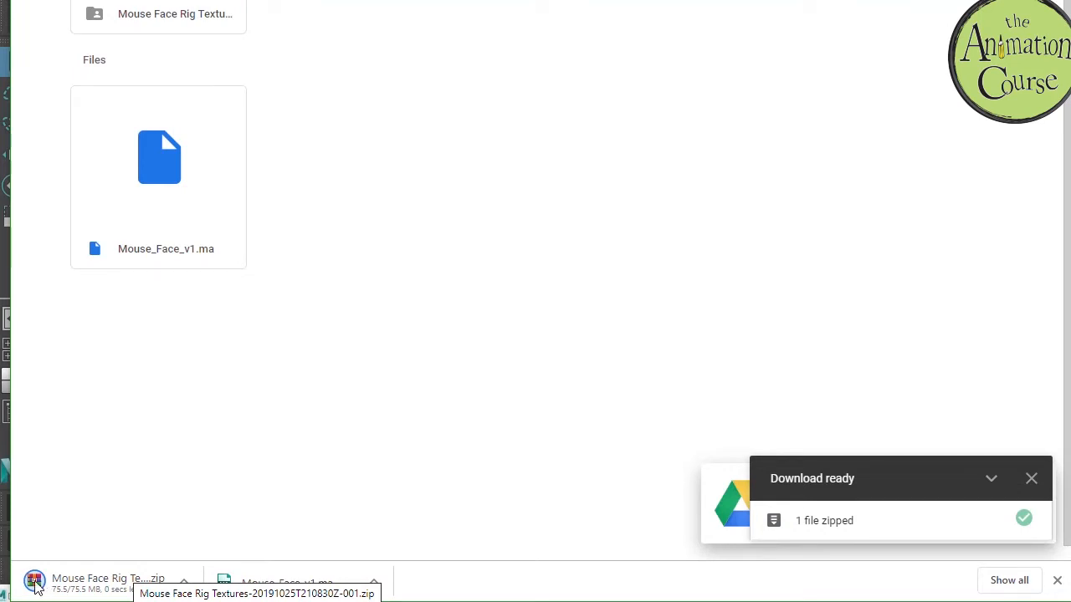
# - Locate the downloaded Mouse Face Rig Textures zip in its folder and view the available extraction options
pyautogui.click(183, 580)
pyautogui.click(223, 524)
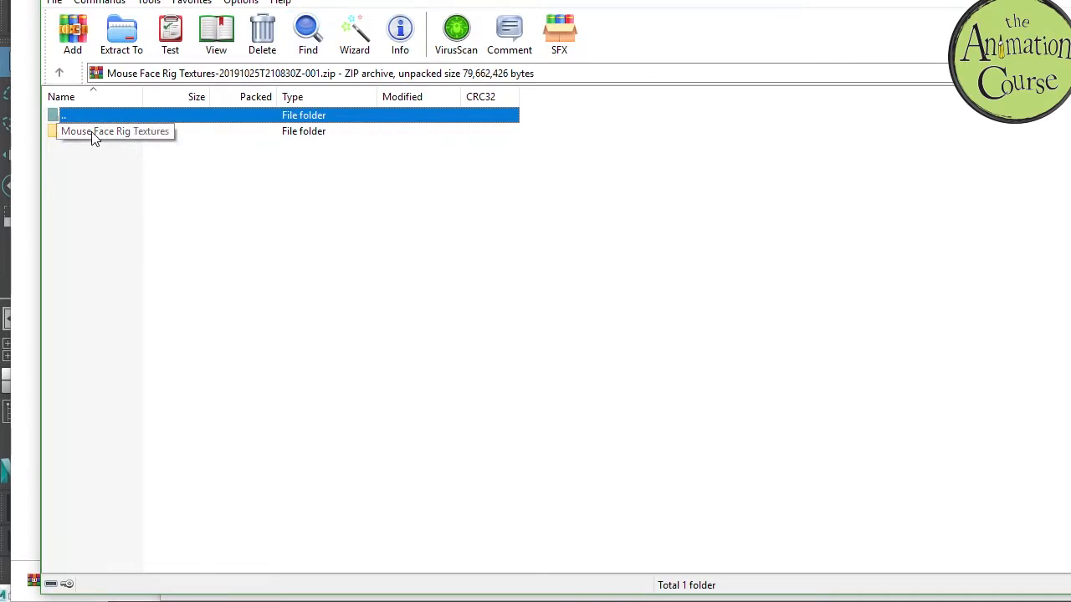
pyautogui.click(1066, 2)
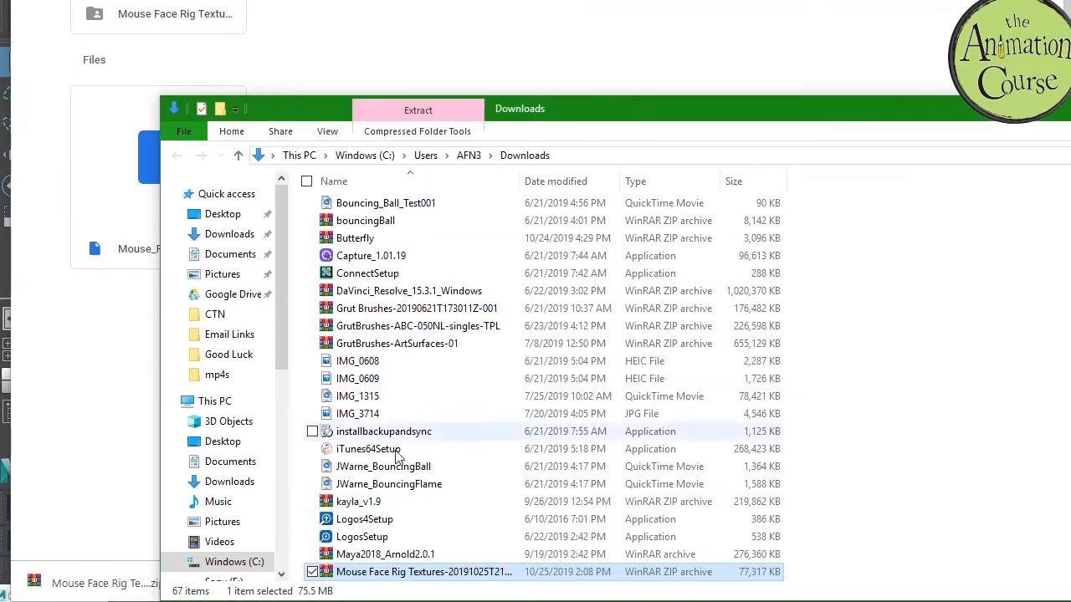
pyautogui.rightClick(374, 578)
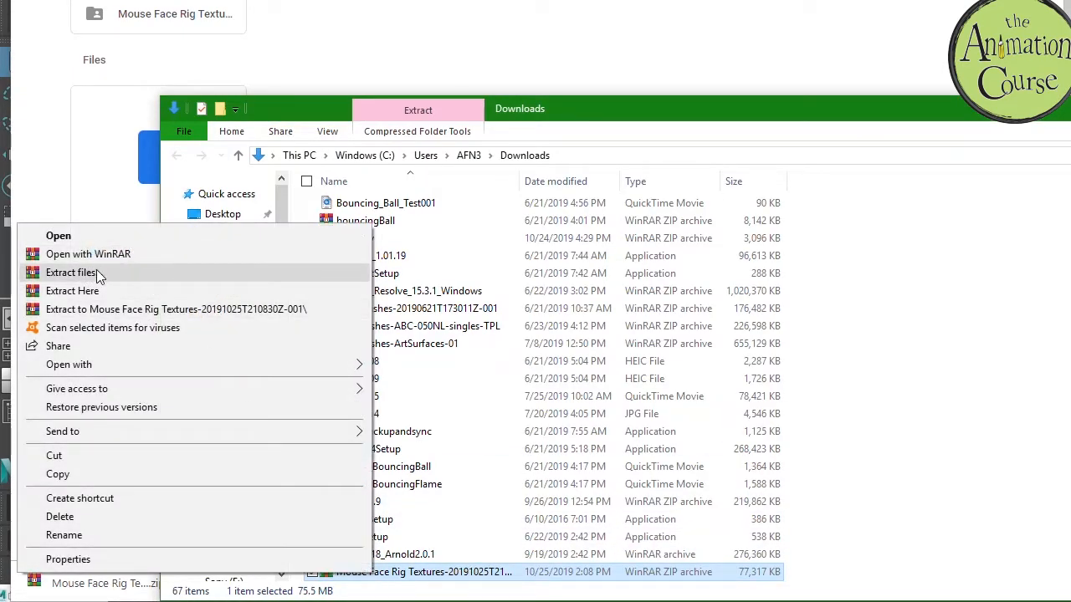
pyautogui.click(1069, 109)
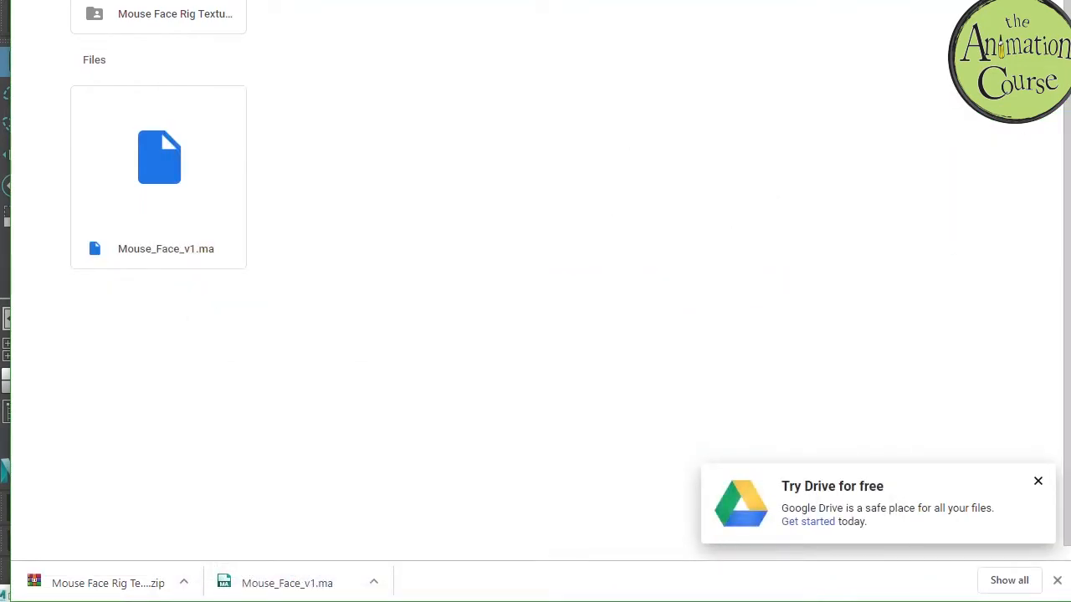
# - Switch to the Good Luck folder in File Explorer and check the contents of its Mouse Face Rig subfolder
pyautogui.hotkey('alt', 'Tab')
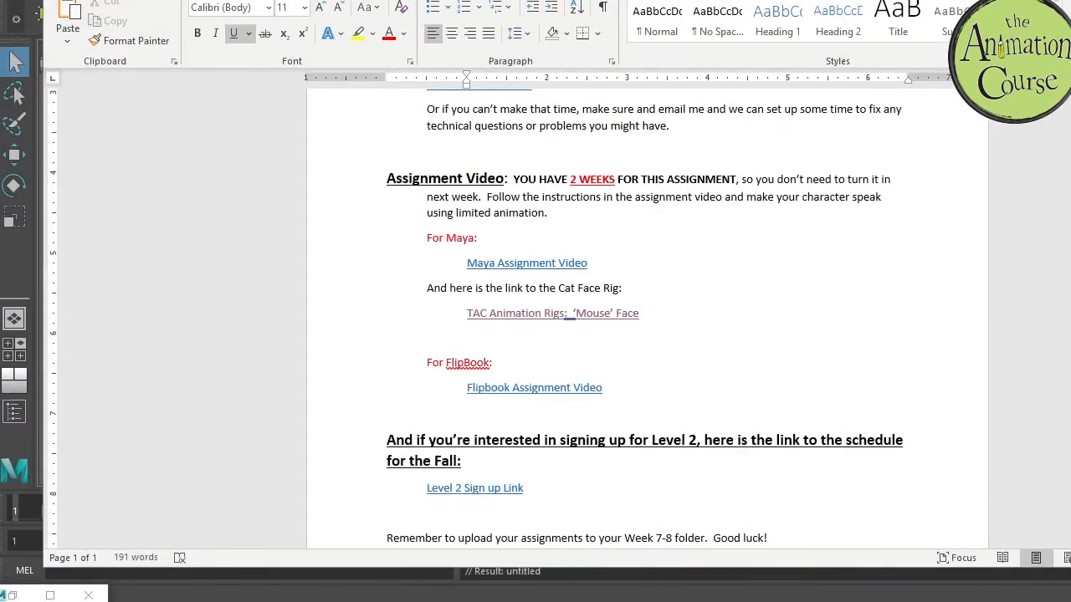
pyautogui.hotkey('alt', 'Tab')
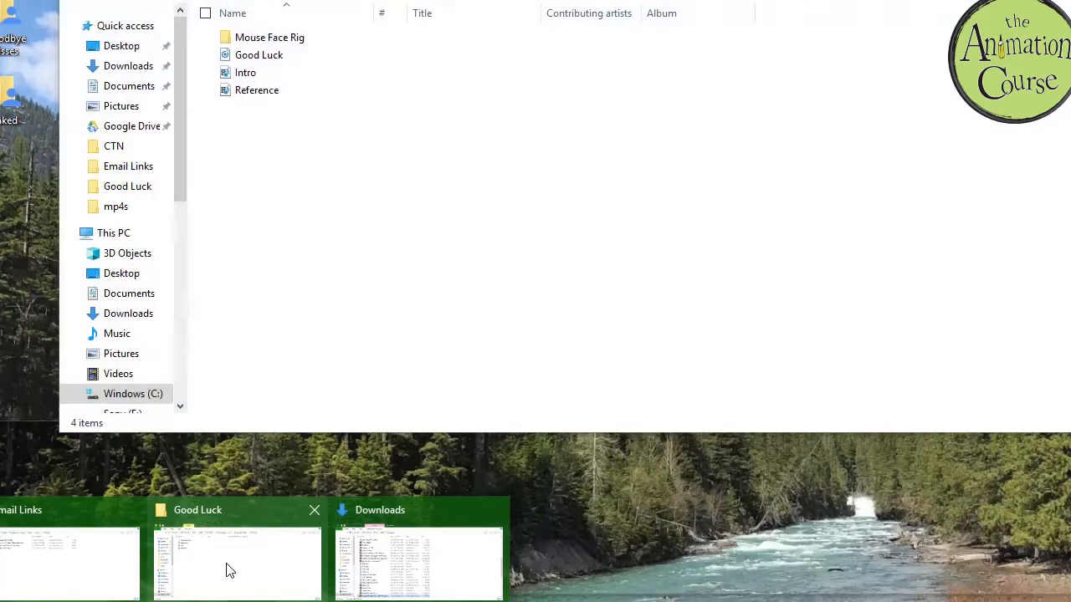
pyautogui.click(230, 570)
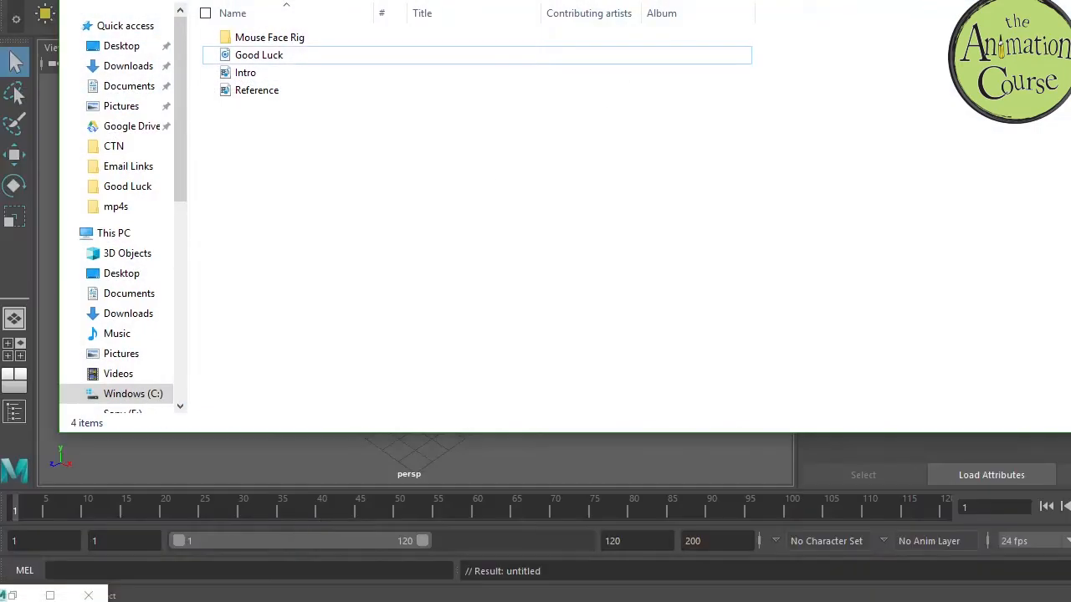
pyautogui.moveTo(623, 25); pyautogui.dragTo(641, 10)
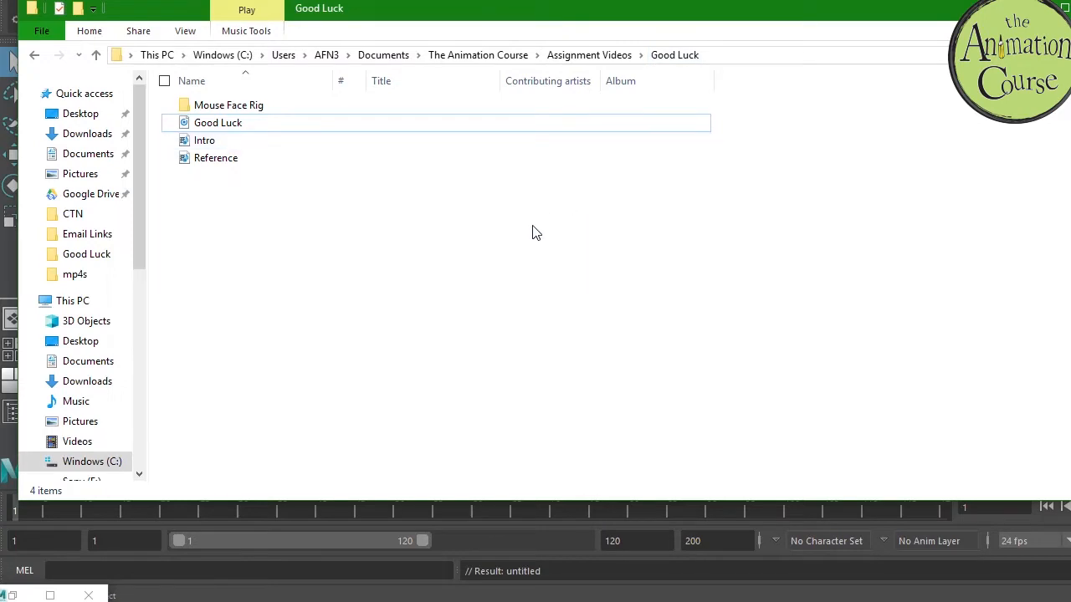
pyautogui.doubleClick(247, 111)
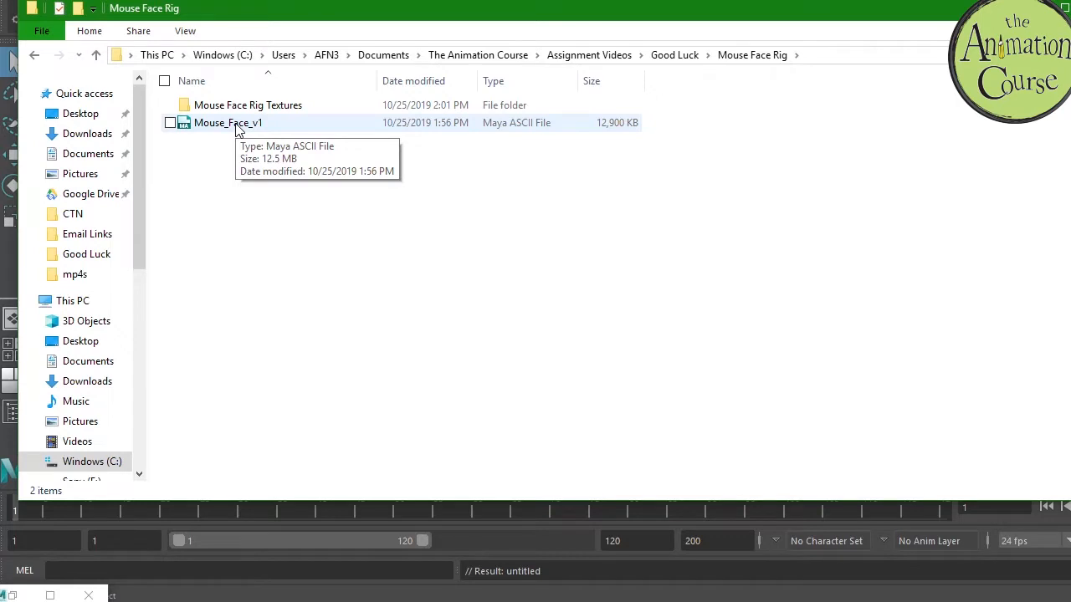
pyautogui.moveTo(319, 15); pyautogui.dragTo(325, 42)
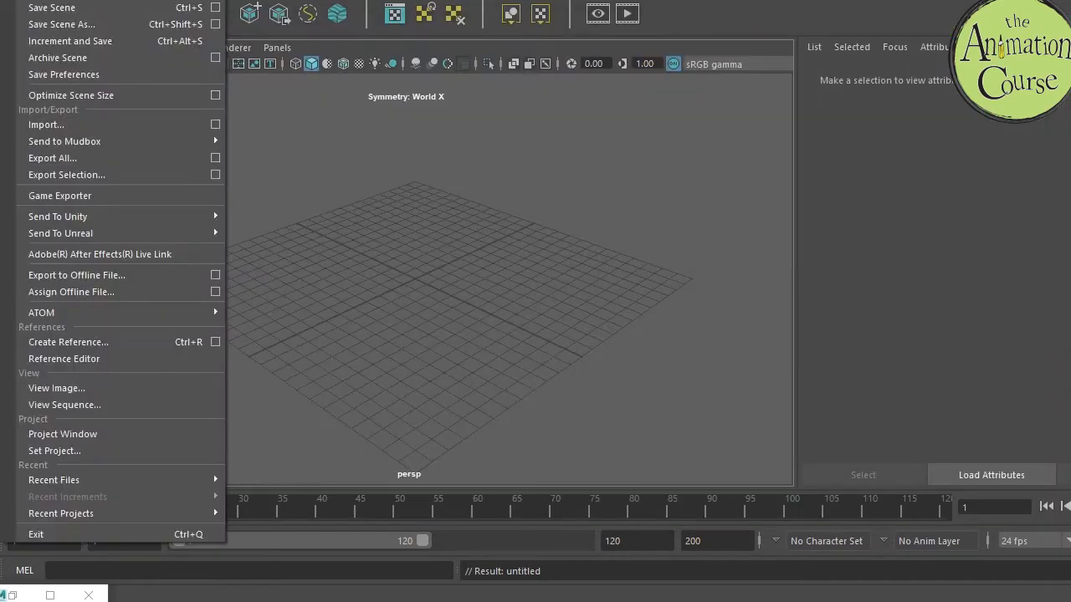
# - Open the Mouse_Face_v1 scene in Maya from the Mouse Face Rig folder inside Good Luck
pyautogui.click(56, 0)
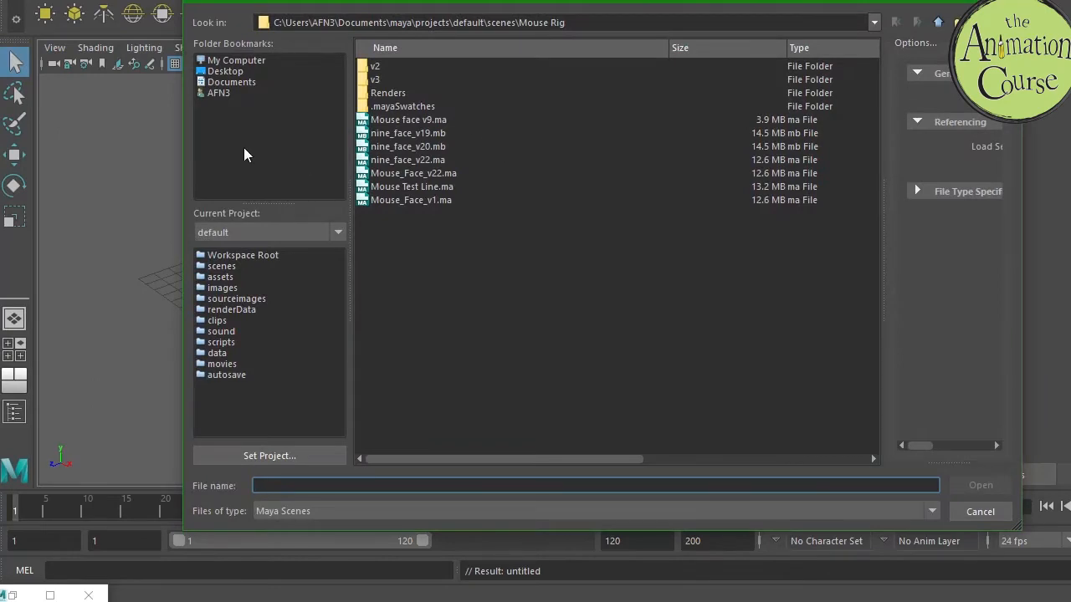
pyautogui.click(222, 82)
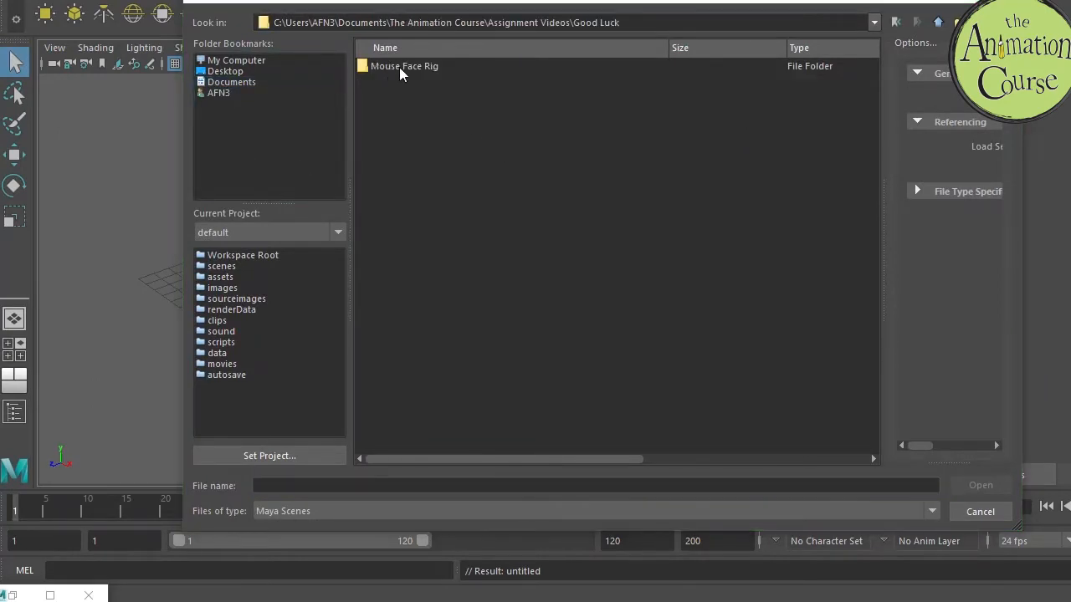
pyautogui.doubleClick(401, 65)
pyautogui.doubleClick(402, 79)
pyautogui.click(667, 192)
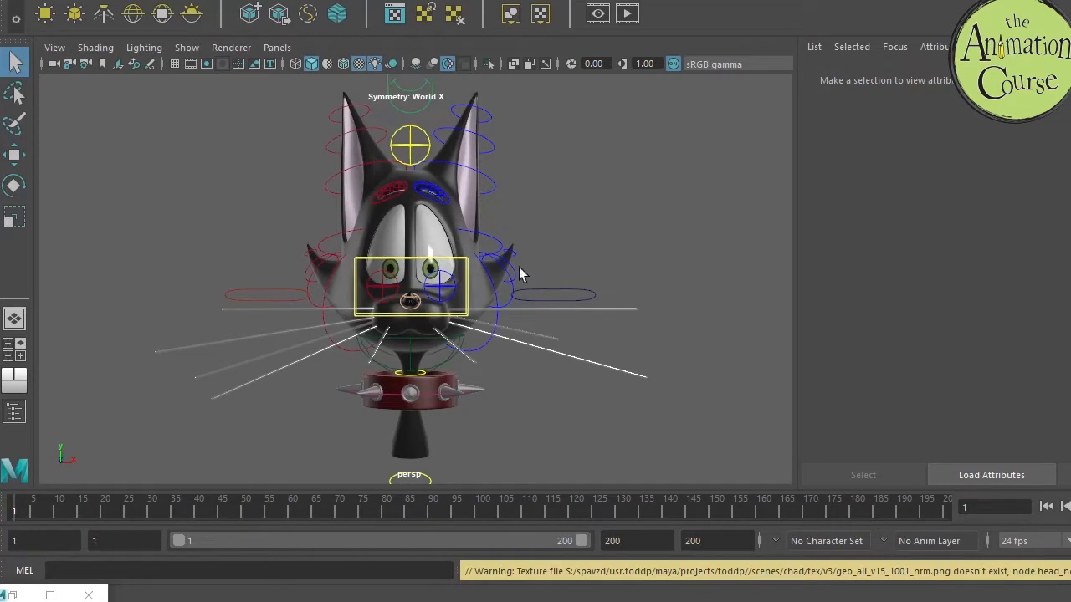
# - Inspect the cat head rig from several angles, switching the viewport textures off and back on
pyautogui.keyDown('alt'); pyautogui.moveTo(444, 363); pyautogui.dragTo(536, 368); pyautogui.keyUp('alt')
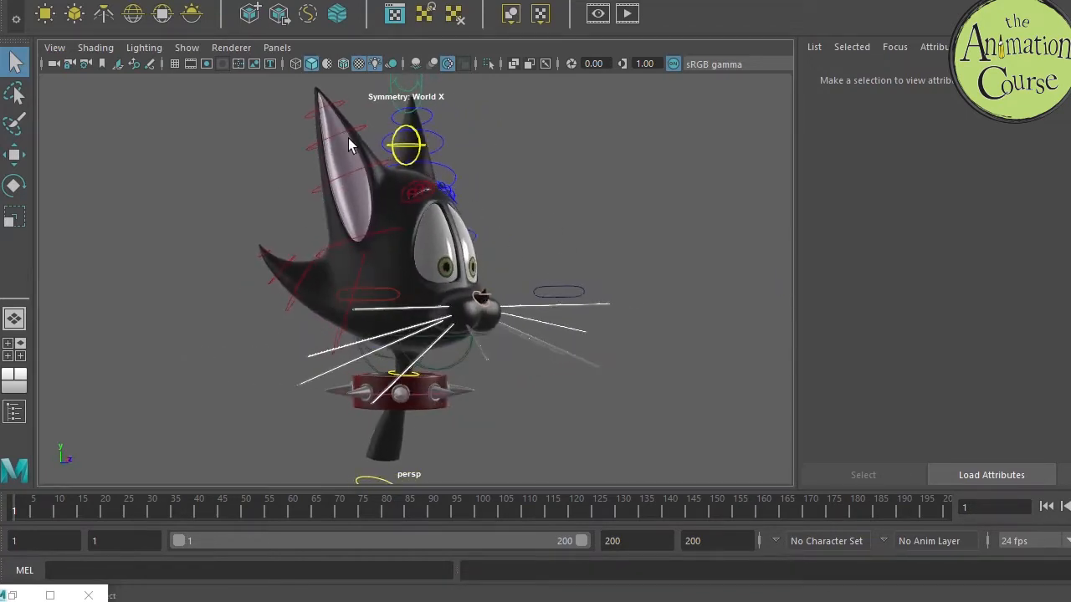
pyautogui.keyDown('alt'); pyautogui.moveTo(597, 304); pyautogui.dragTo(541, 303); pyautogui.keyUp('alt')
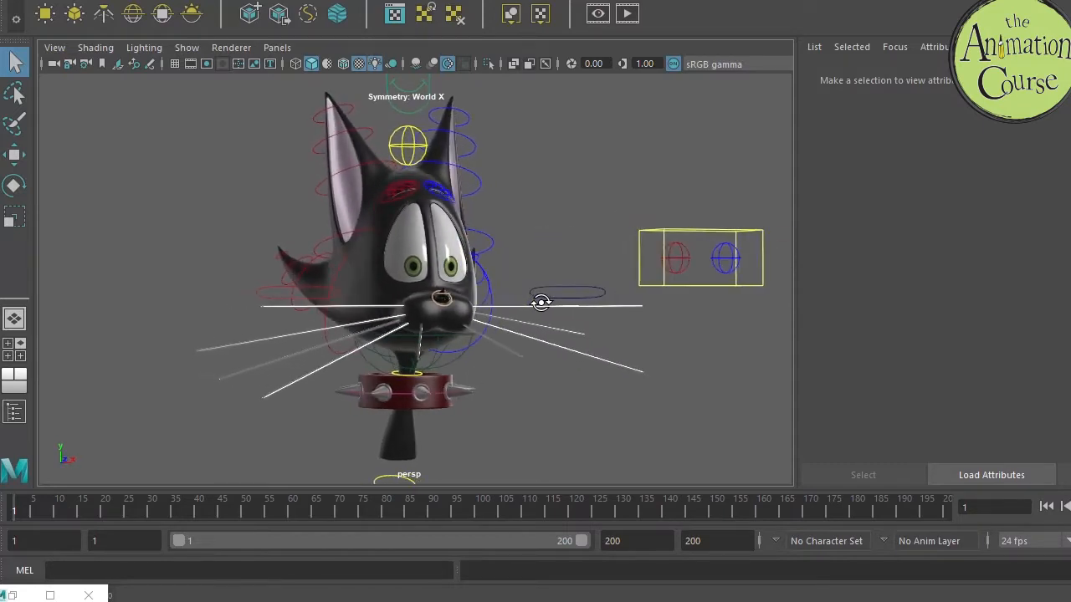
pyautogui.click(359, 65)
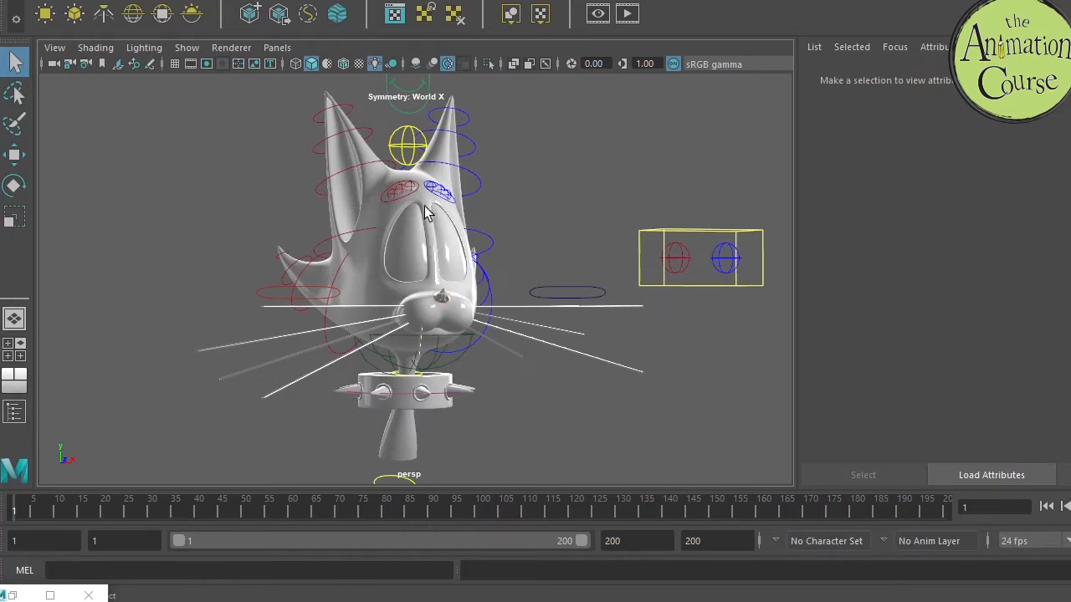
pyautogui.click(358, 64)
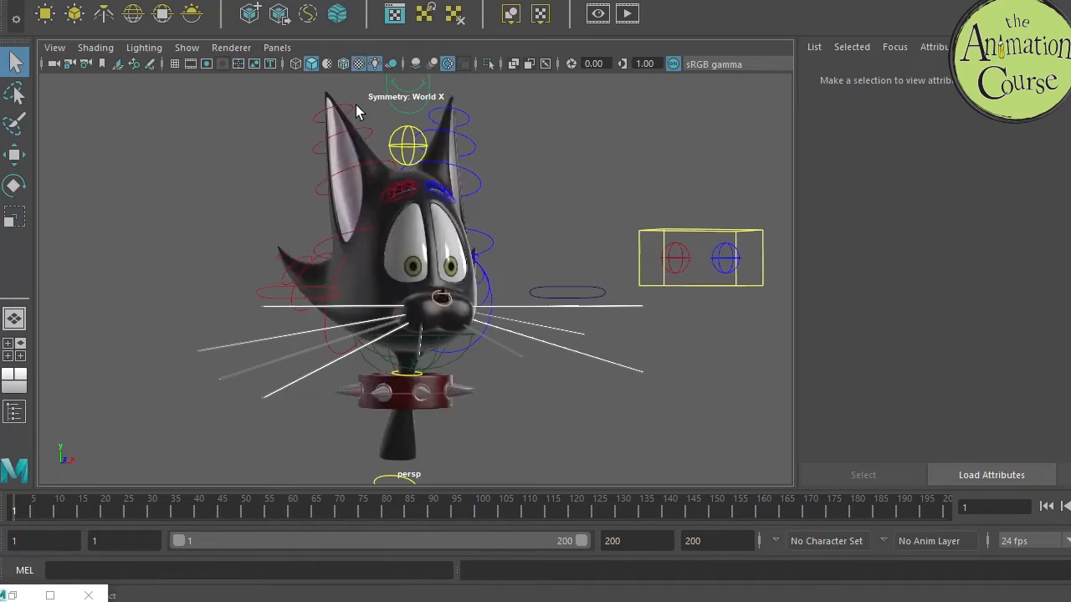
# - Compare the cat head without and with scene lighting in the viewport, viewing it from several sides
pyautogui.click(374, 64)
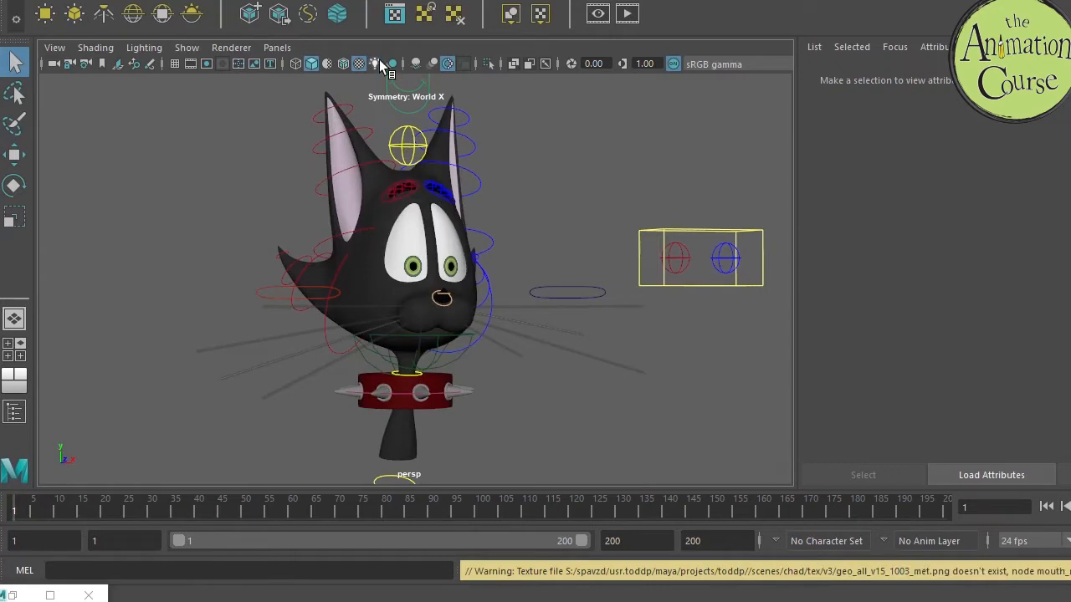
pyautogui.keyDown('alt'); pyautogui.moveTo(587, 350); pyautogui.dragTo(476, 349); pyautogui.keyUp('alt')
pyautogui.keyDown('alt'); pyautogui.moveTo(429, 316); pyautogui.dragTo(562, 314); pyautogui.keyUp('alt')
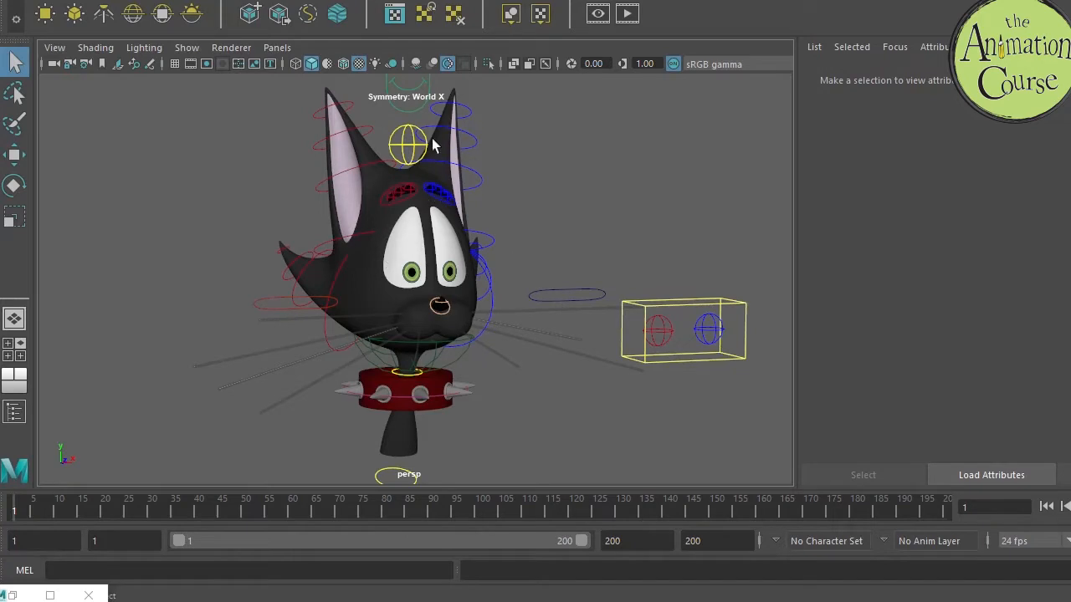
pyautogui.click(375, 64)
pyautogui.keyDown('alt'); pyautogui.moveTo(510, 318); pyautogui.dragTo(646, 310); pyautogui.keyUp('alt')
pyautogui.keyDown('alt'); pyautogui.moveTo(491, 294); pyautogui.dragTo(532, 290); pyautogui.keyUp('alt')
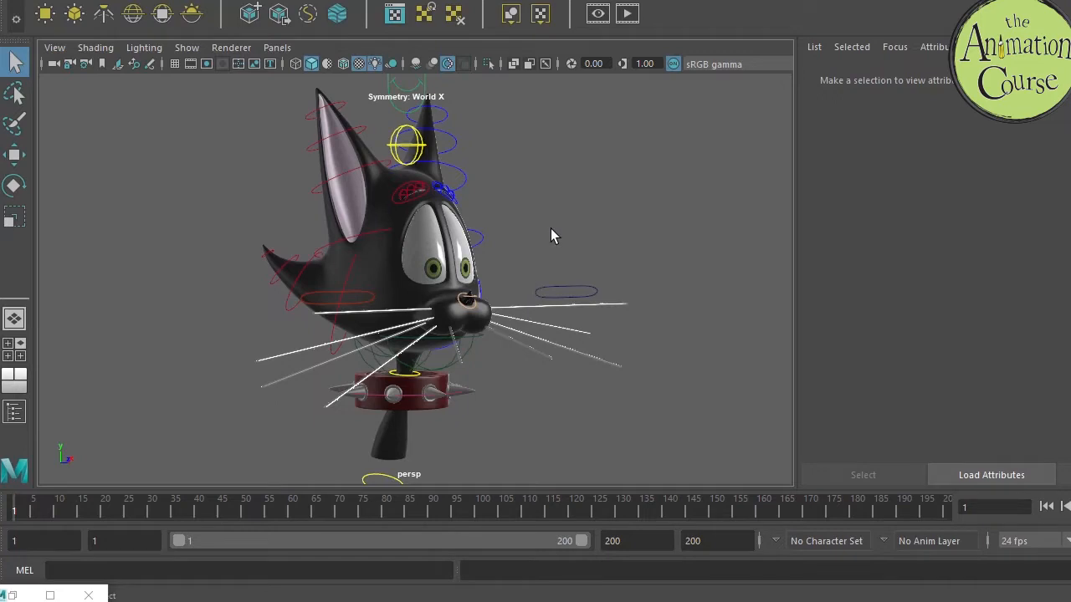
pyautogui.keyDown('alt'); pyautogui.moveTo(490, 407); pyautogui.dragTo(516, 426, button='middle'); pyautogui.keyUp('alt')
pyautogui.keyDown('alt'); pyautogui.moveTo(516, 431); pyautogui.dragTo(490, 410); pyautogui.keyUp('alt')
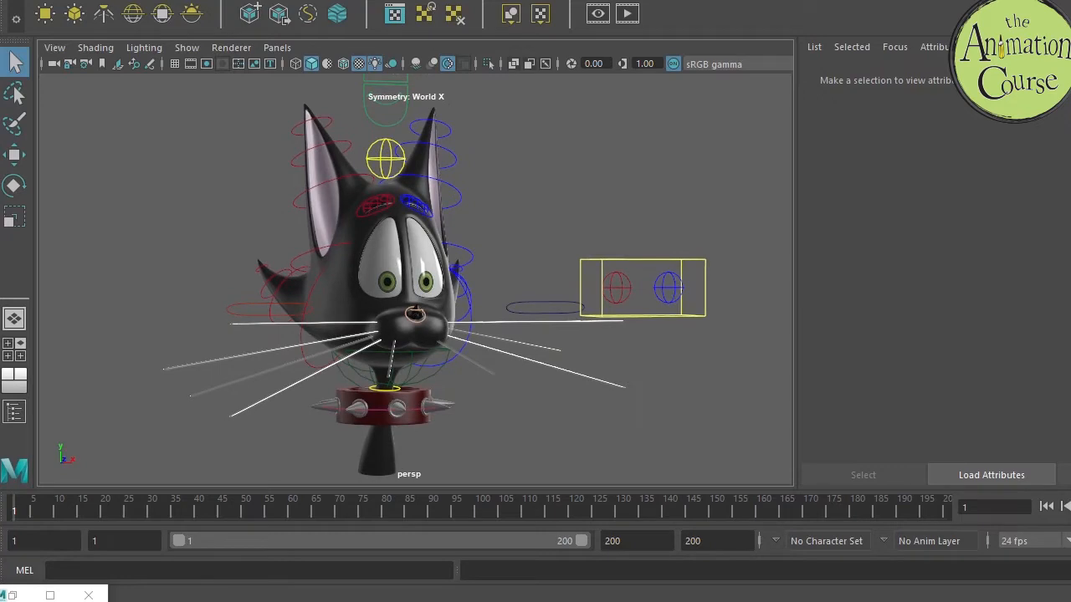
# - Open the Hypershade and display the scene's texture nodes
pyautogui.moveTo(266, 0); pyautogui.dragTo(267, 3)
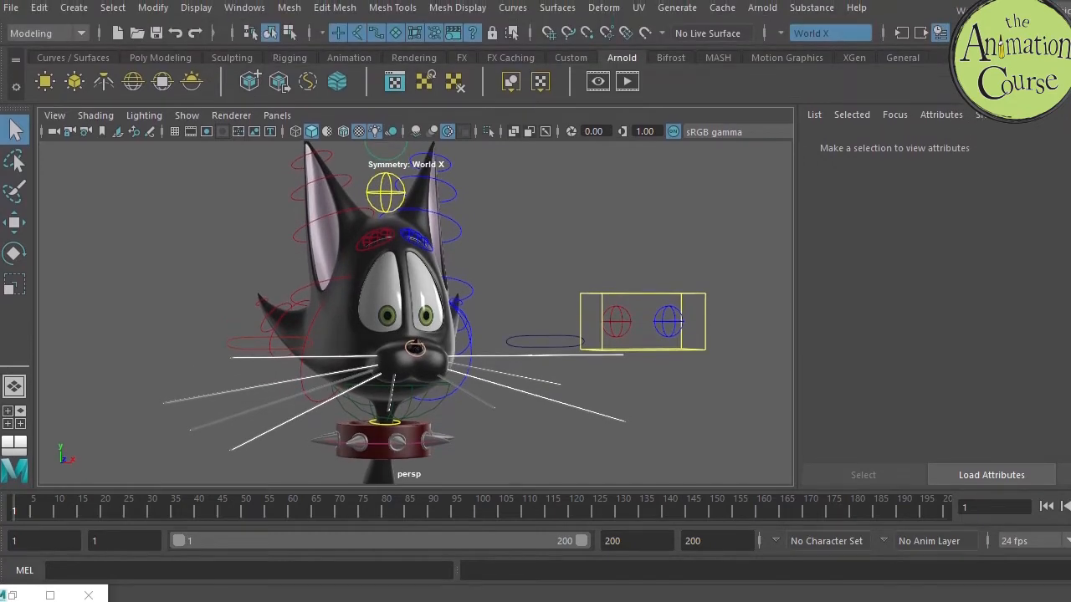
pyautogui.click(247, 10)
pyautogui.moveTo(287, 119)
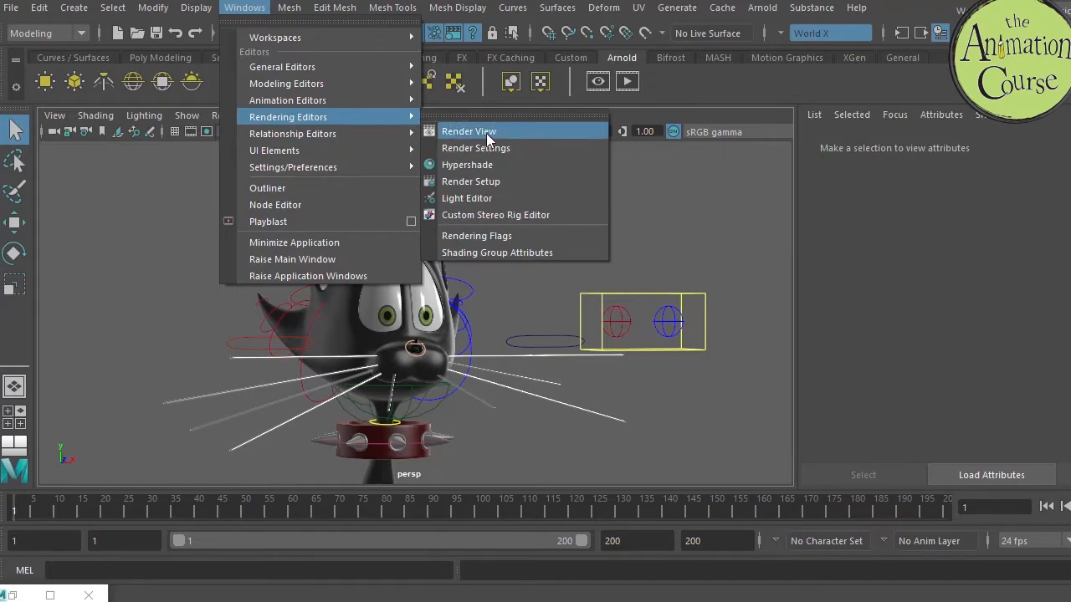
pyautogui.click(477, 164)
pyautogui.moveTo(1010, 0); pyautogui.dragTo(786, 23)
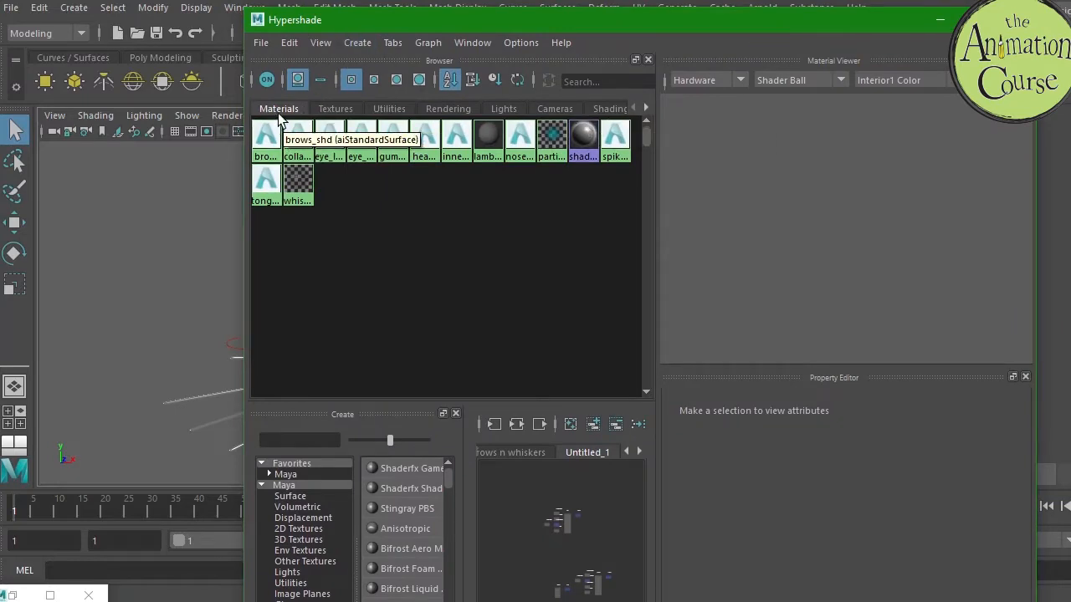
pyautogui.click(335, 109)
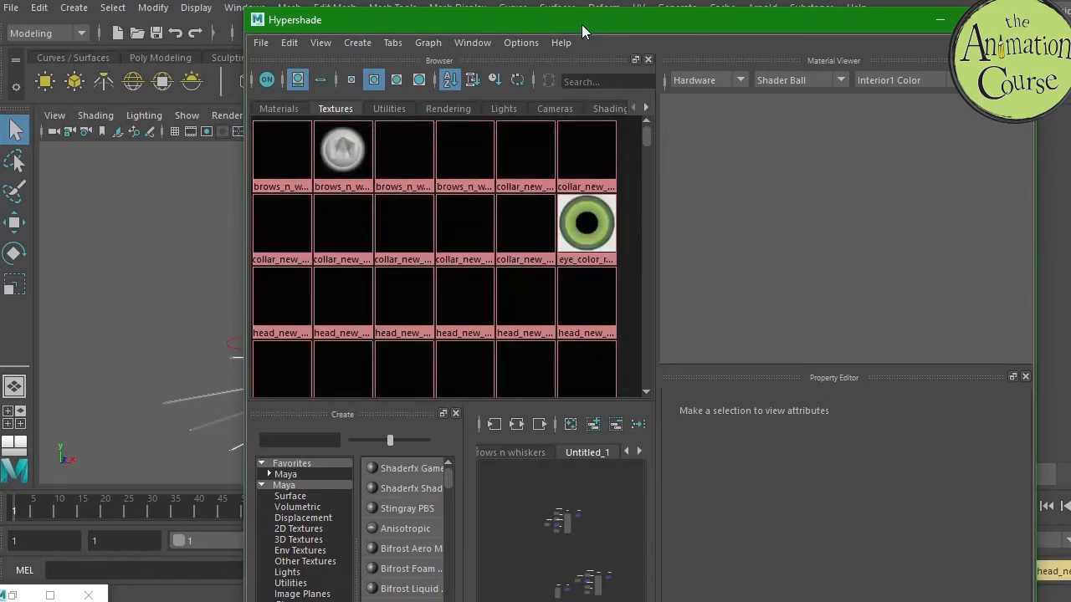
pyautogui.moveTo(583, 31); pyautogui.dragTo(577, 0)
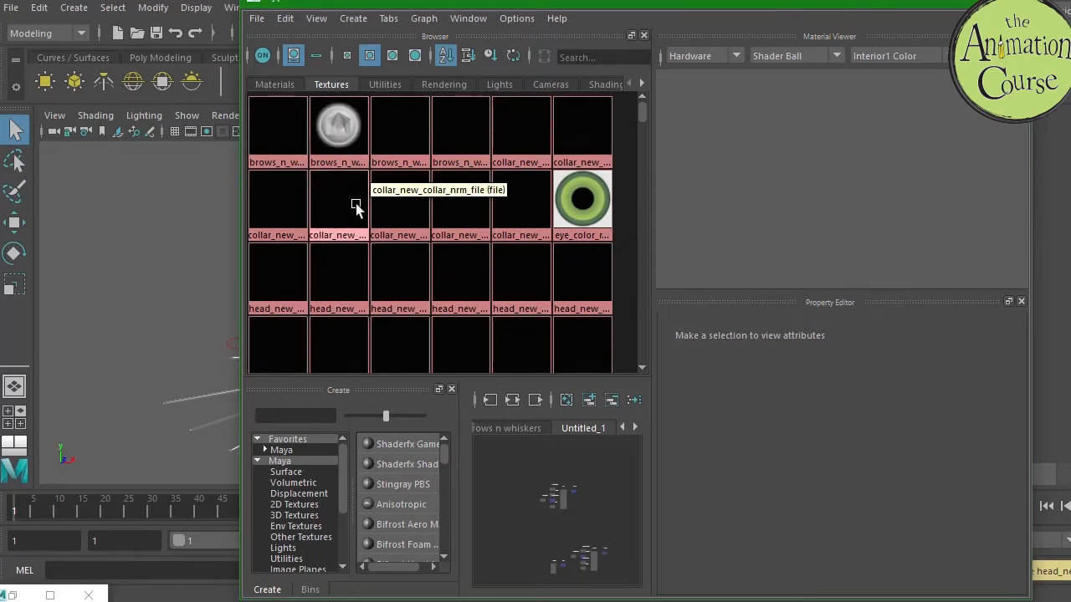
pyautogui.moveTo(485, 0); pyautogui.dragTo(496, 0)
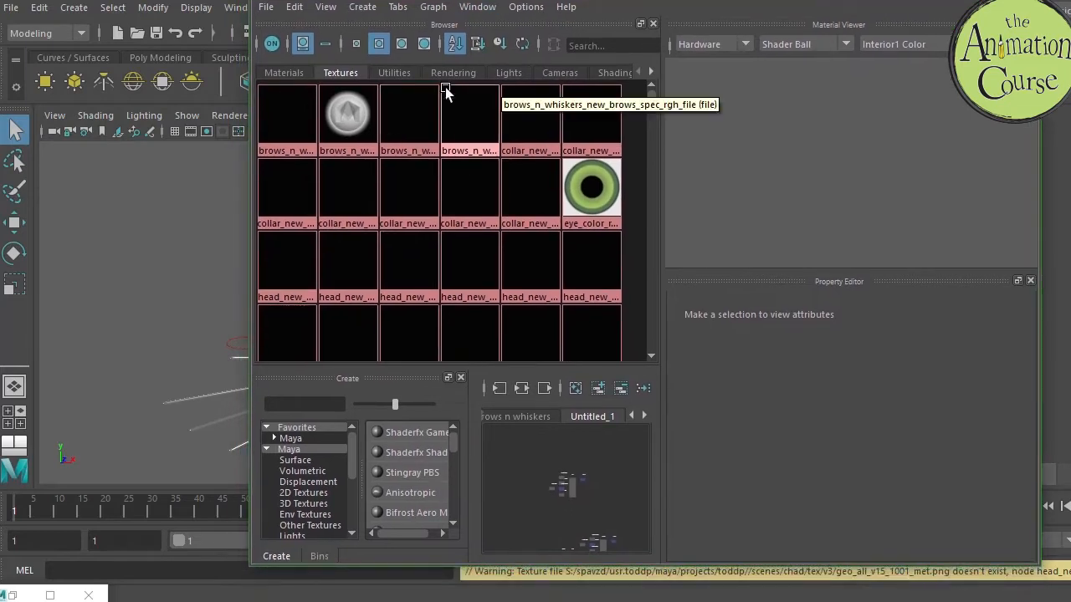
# - Select the brows_n_whiskers_new_brows_met_file texture and highlight the file name geo_all_v15_1006_met.png in its image path
pyautogui.click(347, 119)
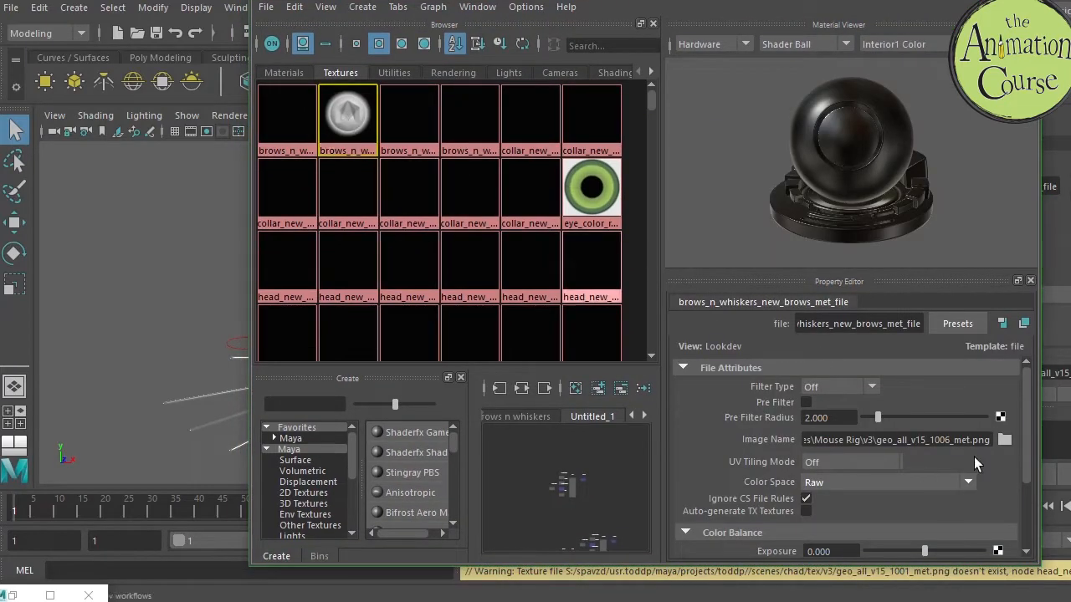
pyautogui.click(1008, 443)
pyautogui.moveTo(641, 0)
pyautogui.mouseDown()
pyautogui.moveTo(809, 0)
pyautogui.moveTo(649, 2)
pyautogui.mouseUp()
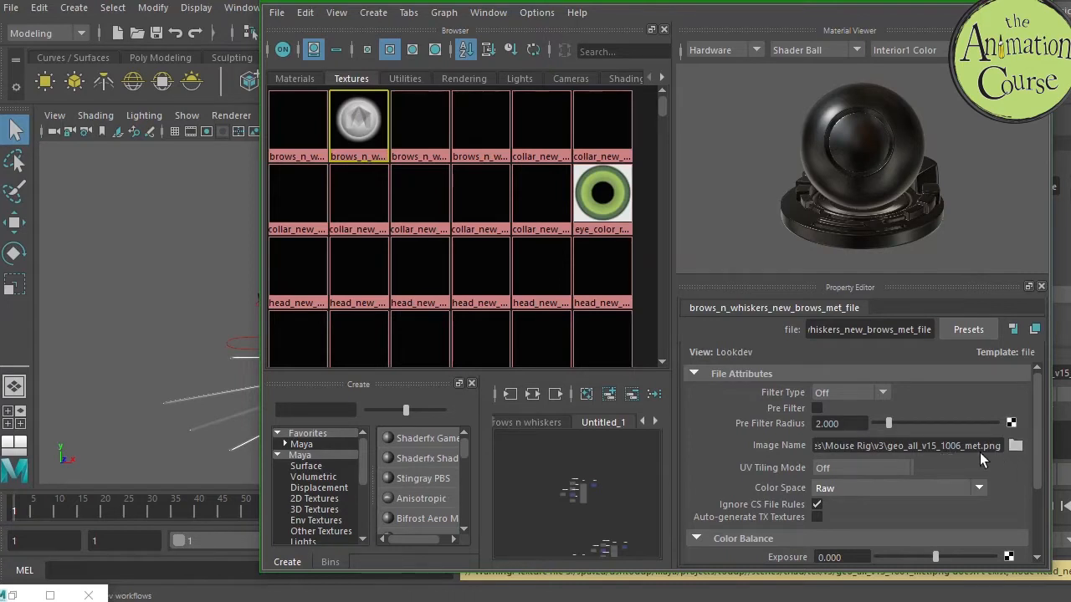
pyautogui.click(890, 446)
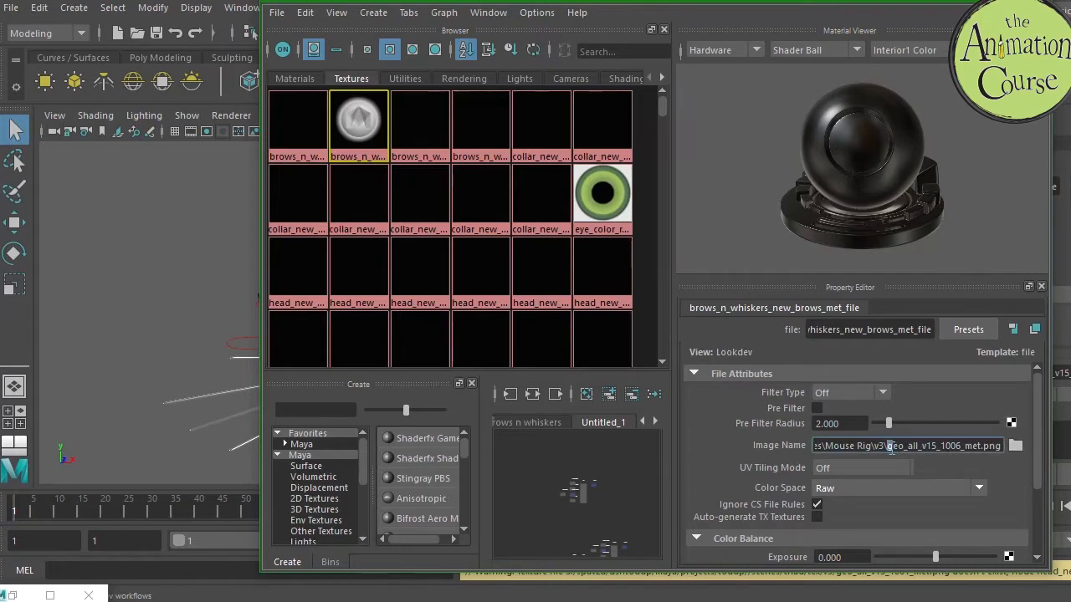
pyautogui.moveTo(889, 446); pyautogui.dragTo(1009, 446)
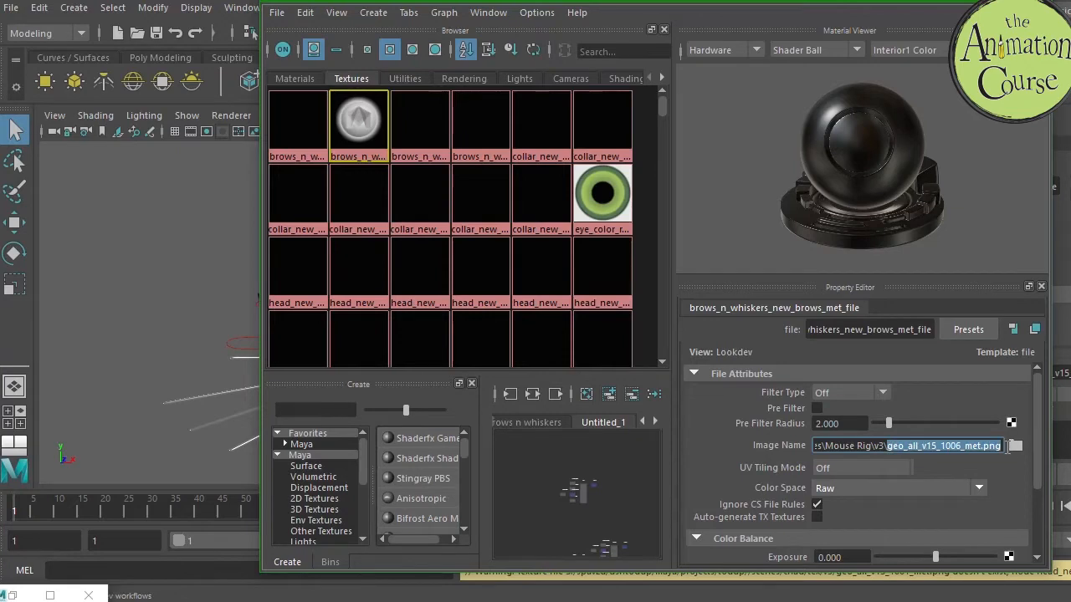
# - Browse for the texture's image in the Good Luck\Mouse Face Rig\Mouse Face Rig Textures folder and leave without choosing a file
pyautogui.click(1017, 448)
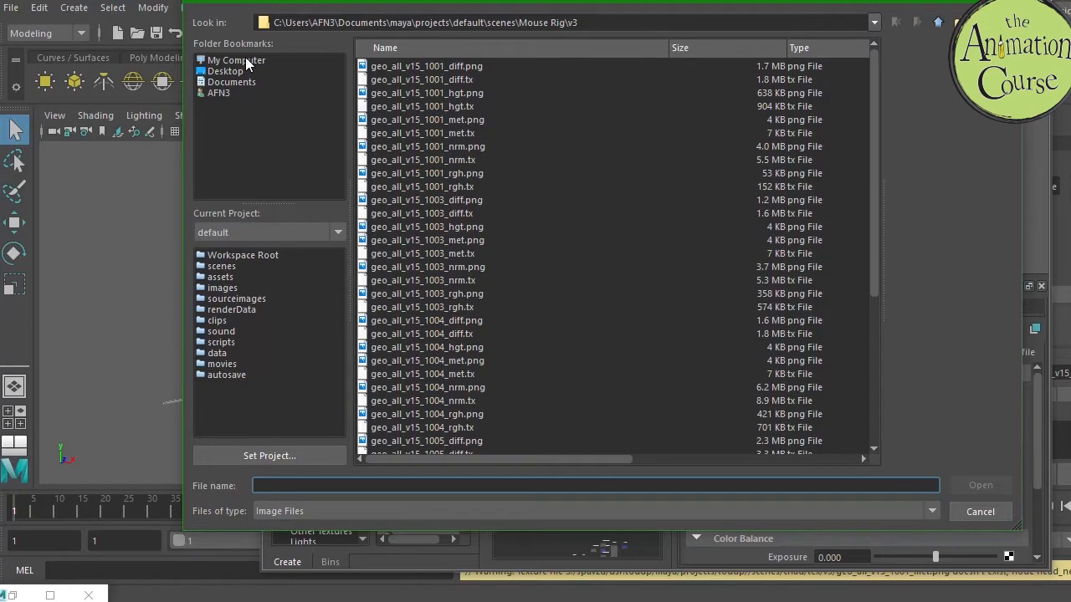
pyautogui.click(252, 82)
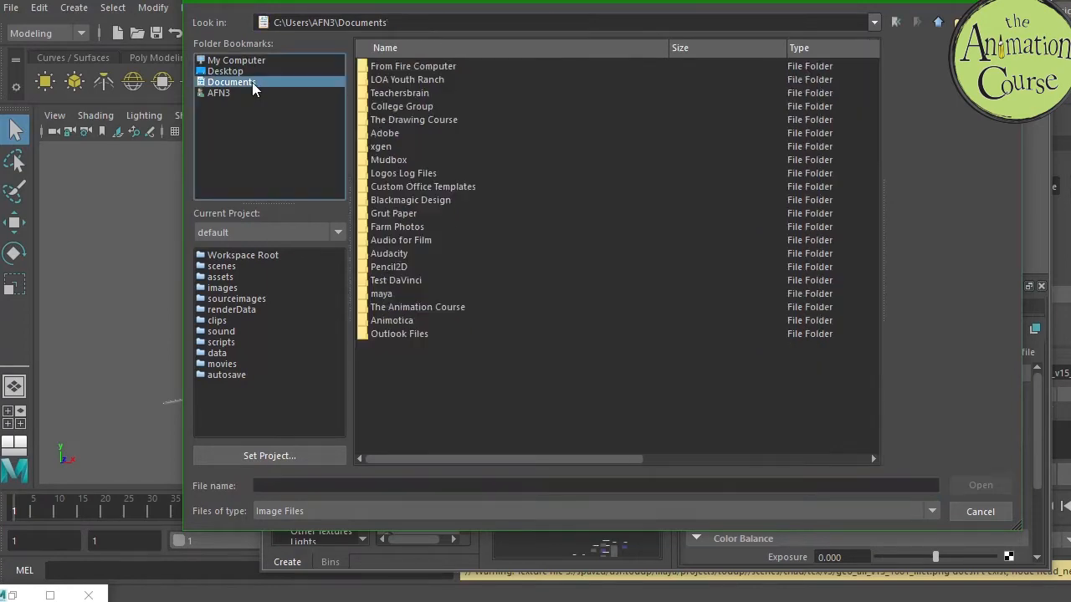
pyautogui.doubleClick(408, 312)
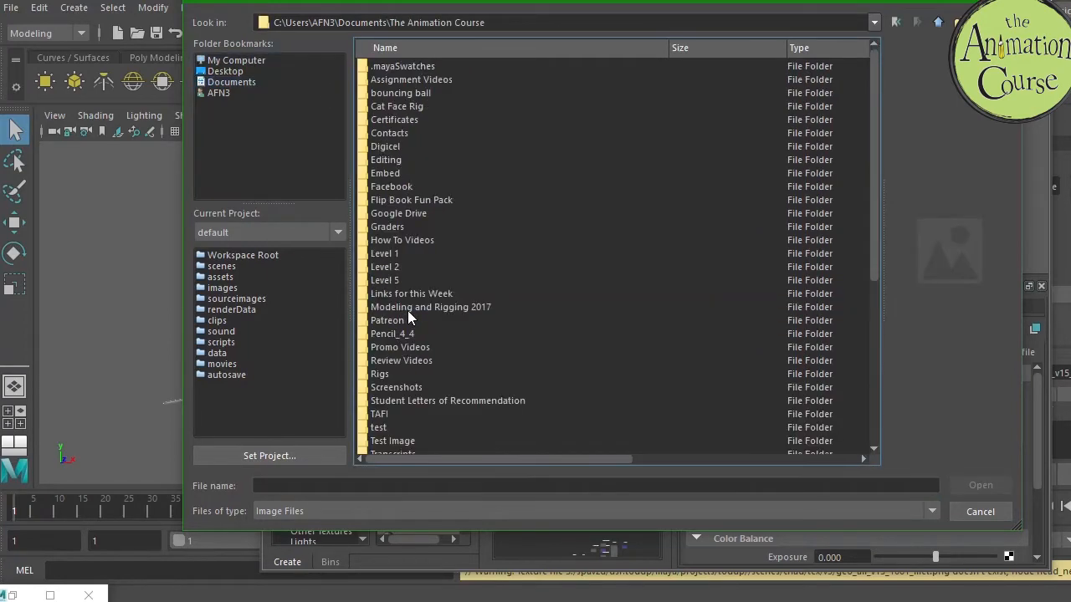
pyautogui.doubleClick(402, 80)
pyautogui.doubleClick(395, 146)
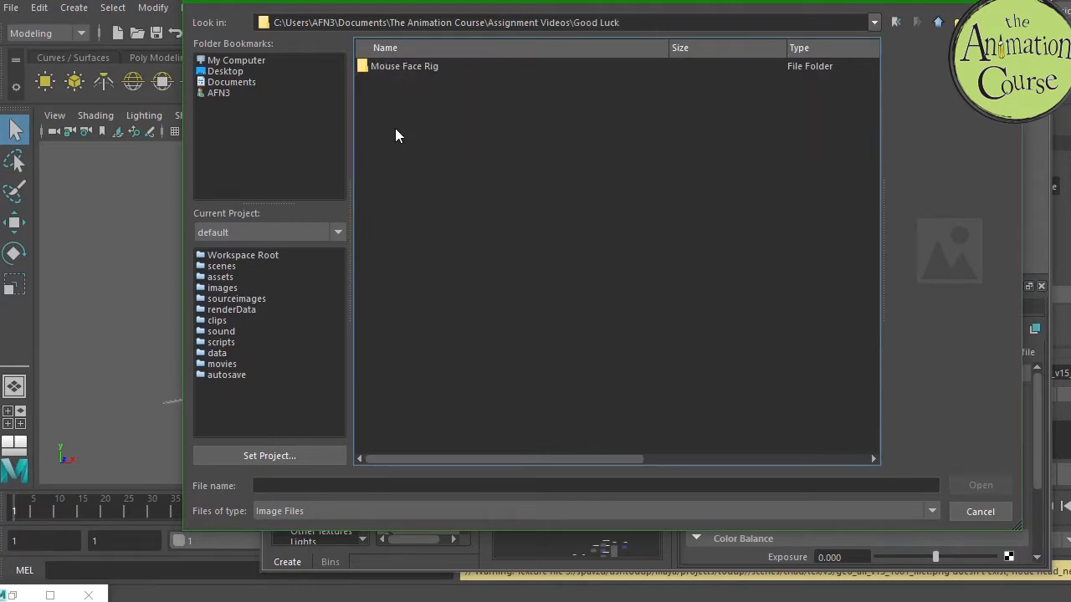
pyautogui.doubleClick(398, 68)
pyautogui.doubleClick(430, 66)
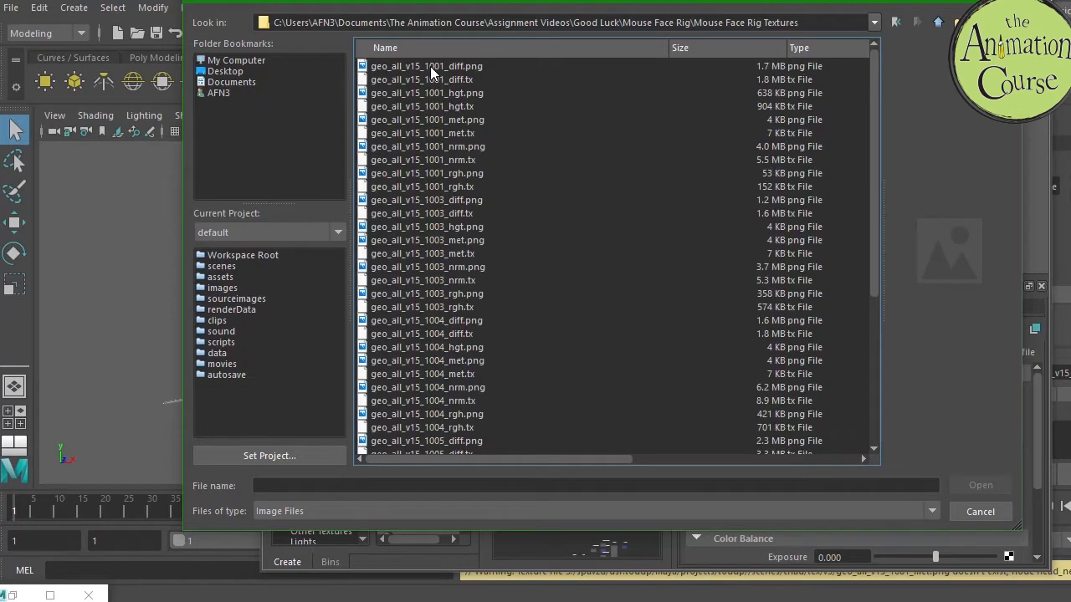
pyautogui.moveTo(689, 2); pyautogui.dragTo(596, 12)
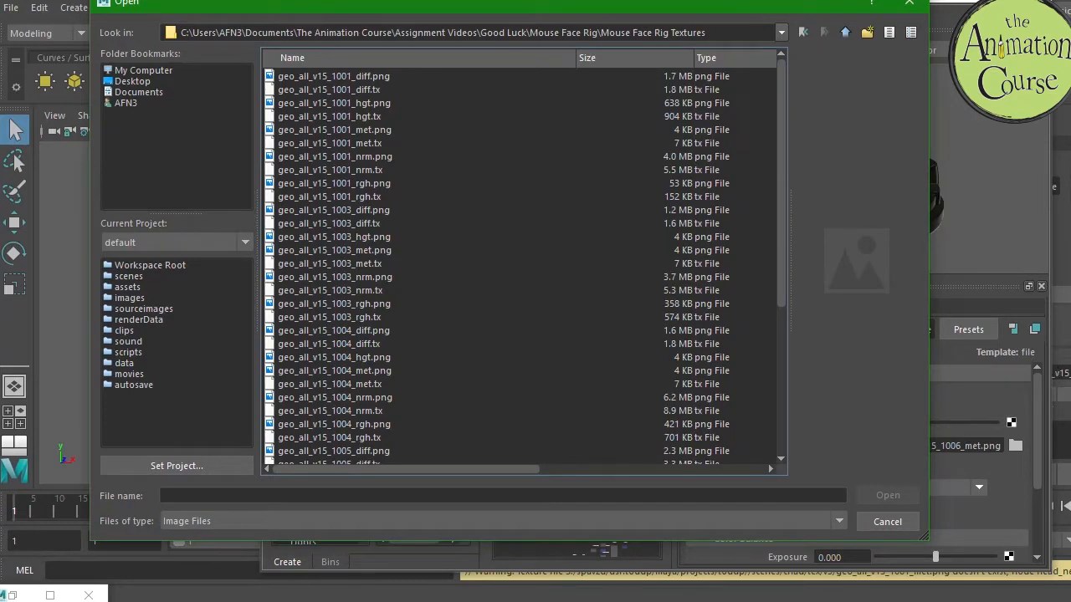
pyautogui.click(887, 523)
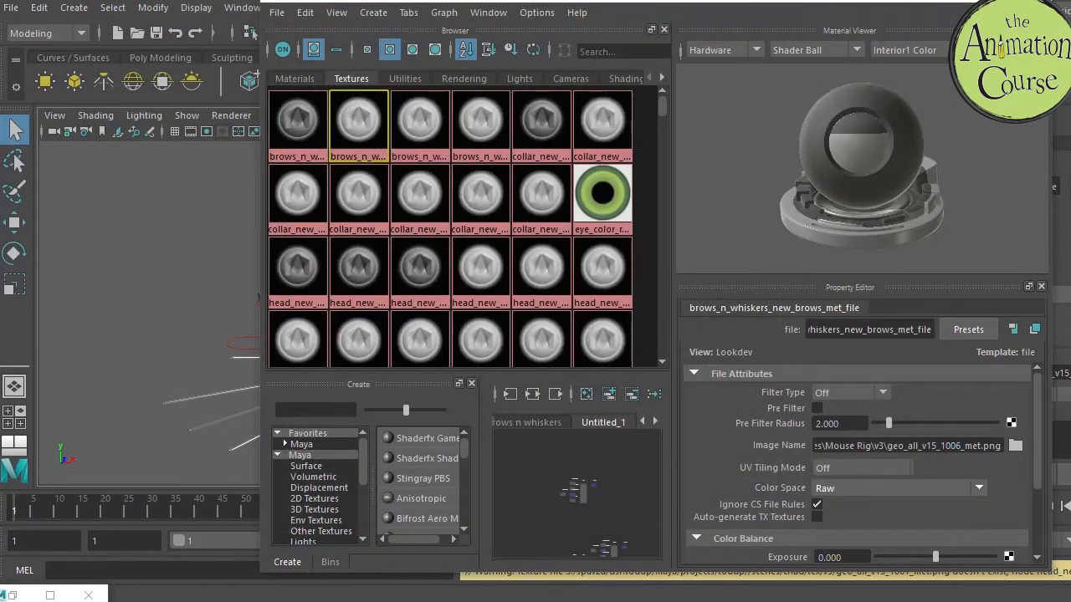
# - Relink the selected brows_n_whiskers_new_brows_met_file texture to geo_all_v15_1006_met.png in the Mouse Rig\v3 folder
pyautogui.moveTo(902, 2)
pyautogui.mouseDown()
pyautogui.moveTo(693, 0)
pyautogui.moveTo(918, 13)
pyautogui.mouseUp()
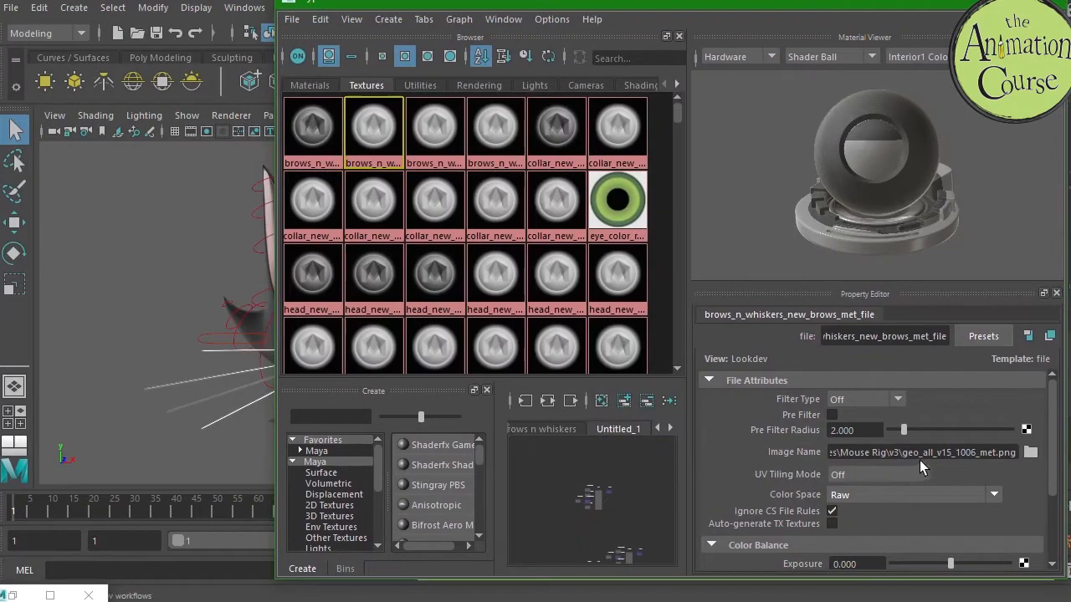
pyautogui.click(1031, 453)
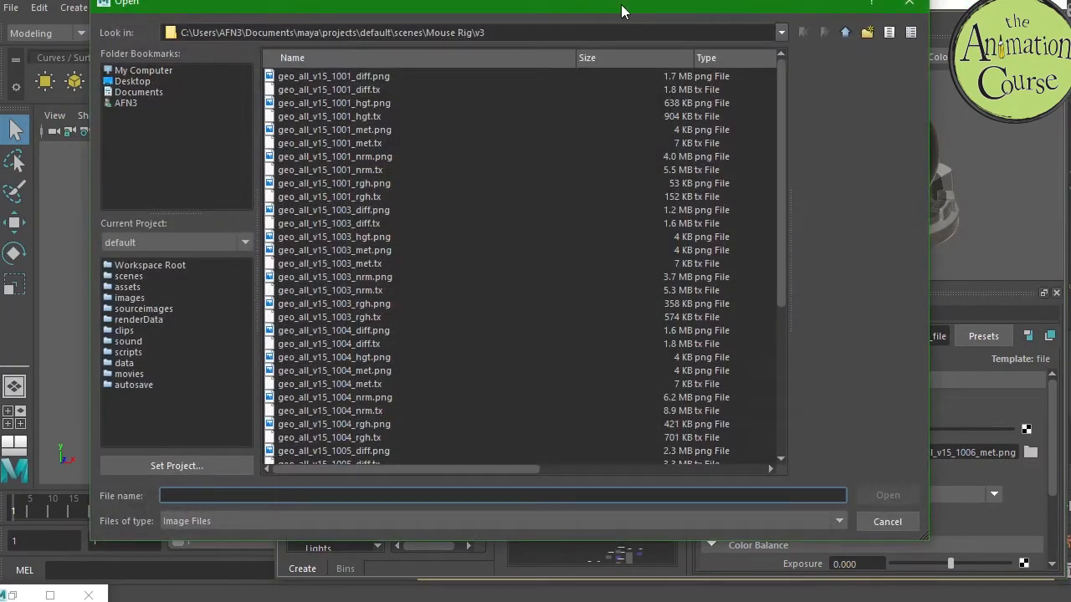
pyautogui.moveTo(623, 13); pyautogui.dragTo(435, 33)
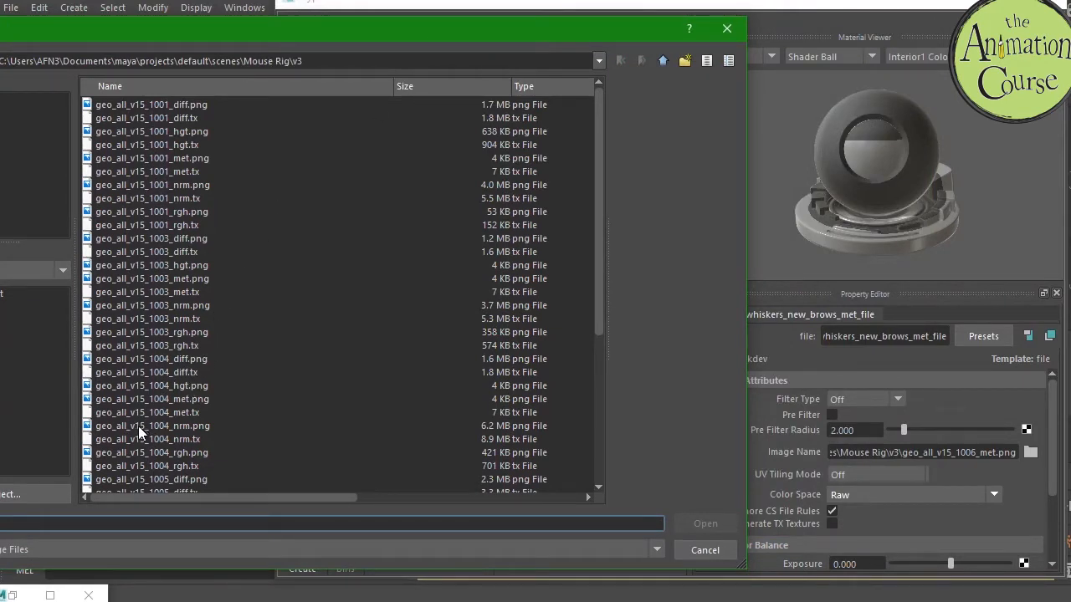
pyautogui.scroll(-5, 138, 426)
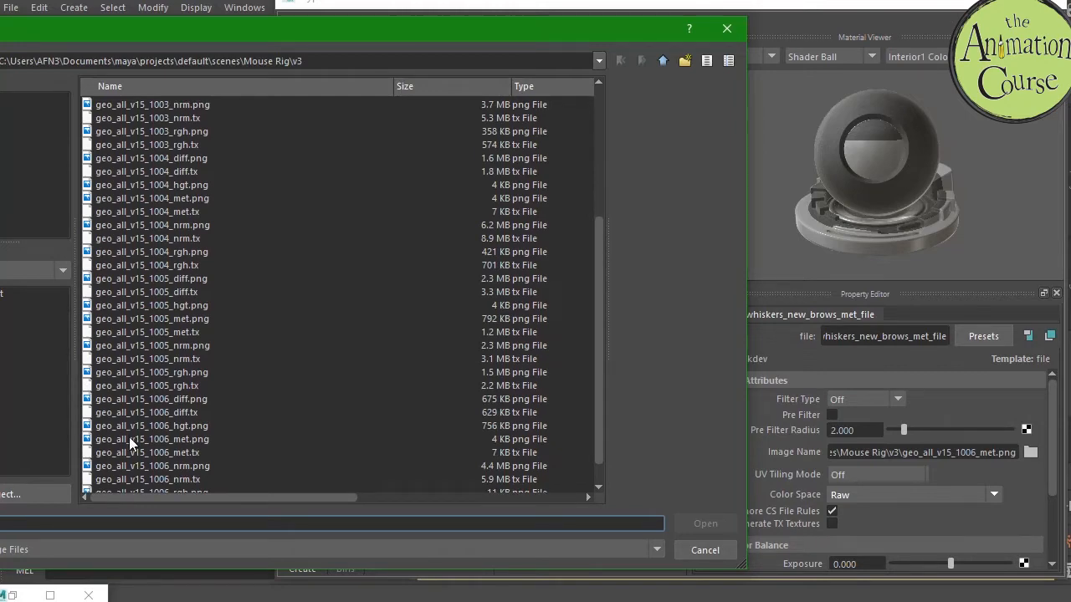
pyautogui.doubleClick(129, 439)
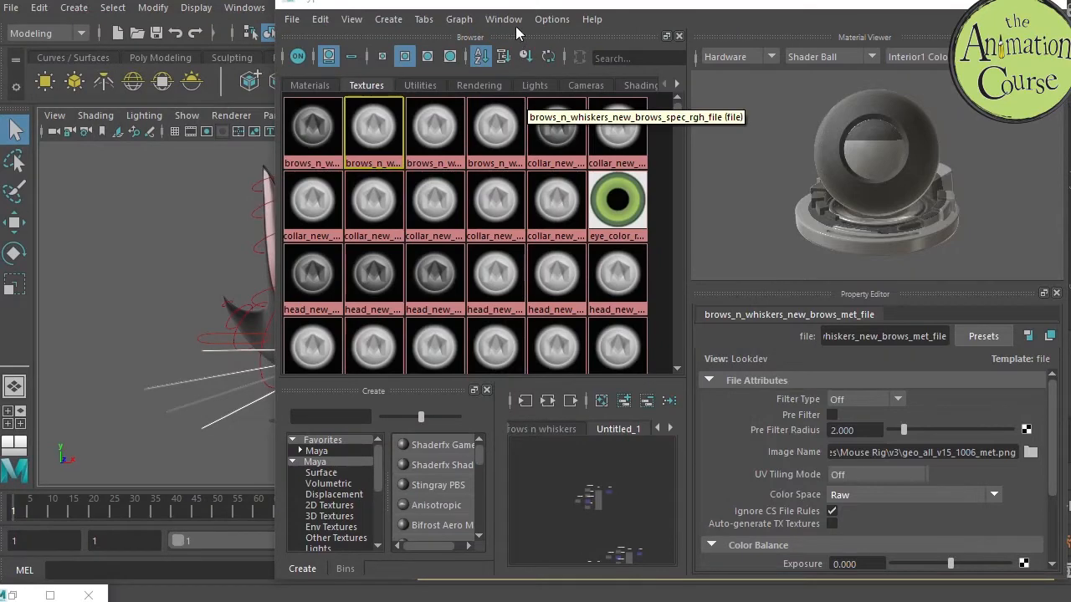
# - Inspect the textured cat head from the back, side and front, and turn off scene lighting in the viewport
pyautogui.moveTo(527, 10); pyautogui.dragTo(752, 6)
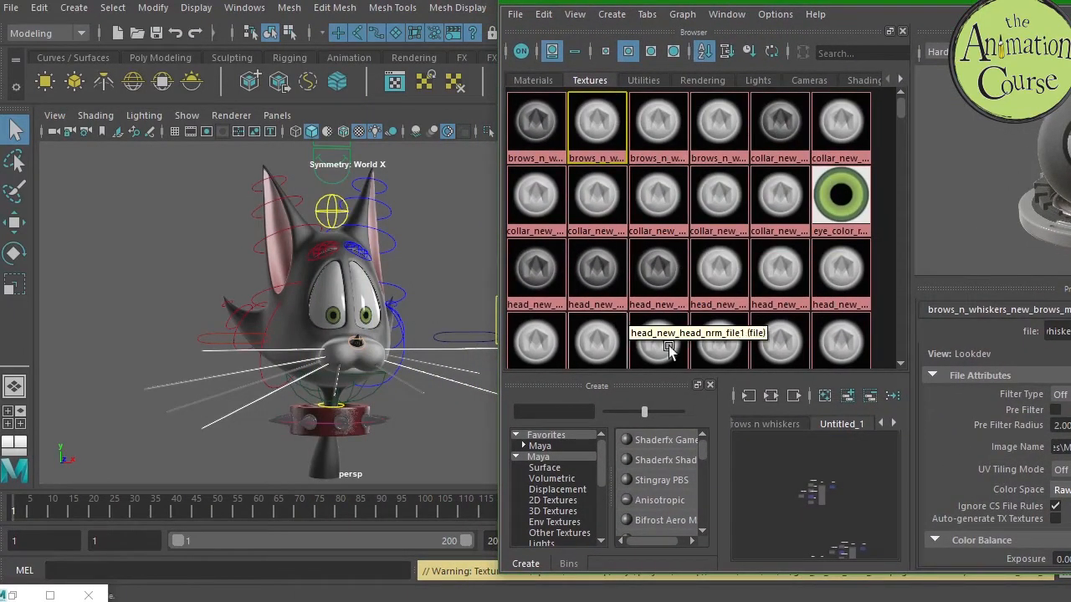
pyautogui.moveTo(904, 113); pyautogui.dragTo(911, 92)
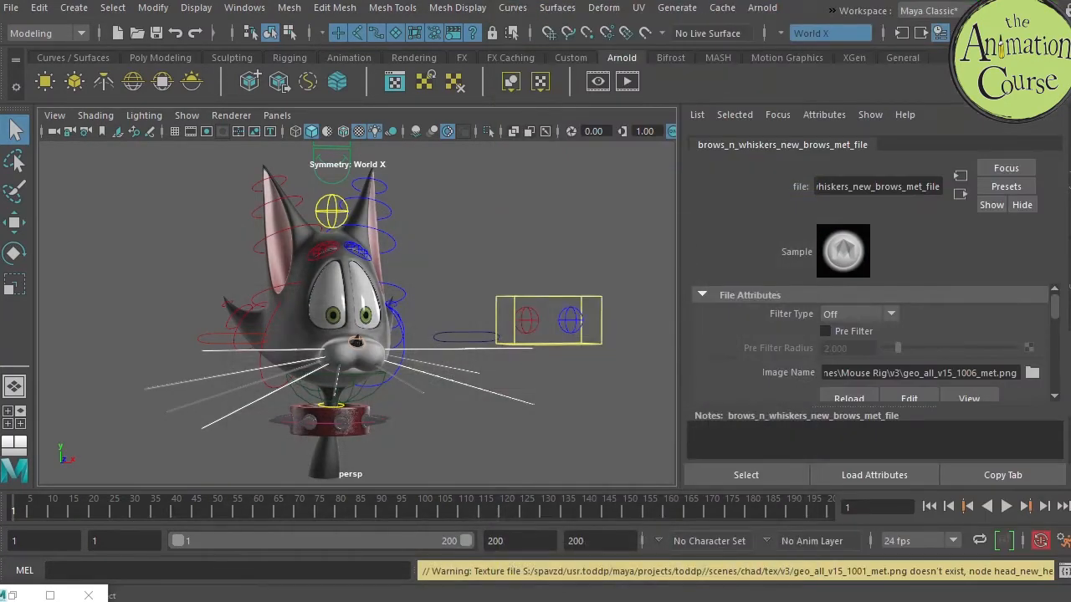
pyautogui.keyDown('alt'); pyautogui.moveTo(303, 393); pyautogui.dragTo(476, 394); pyautogui.keyUp('alt')
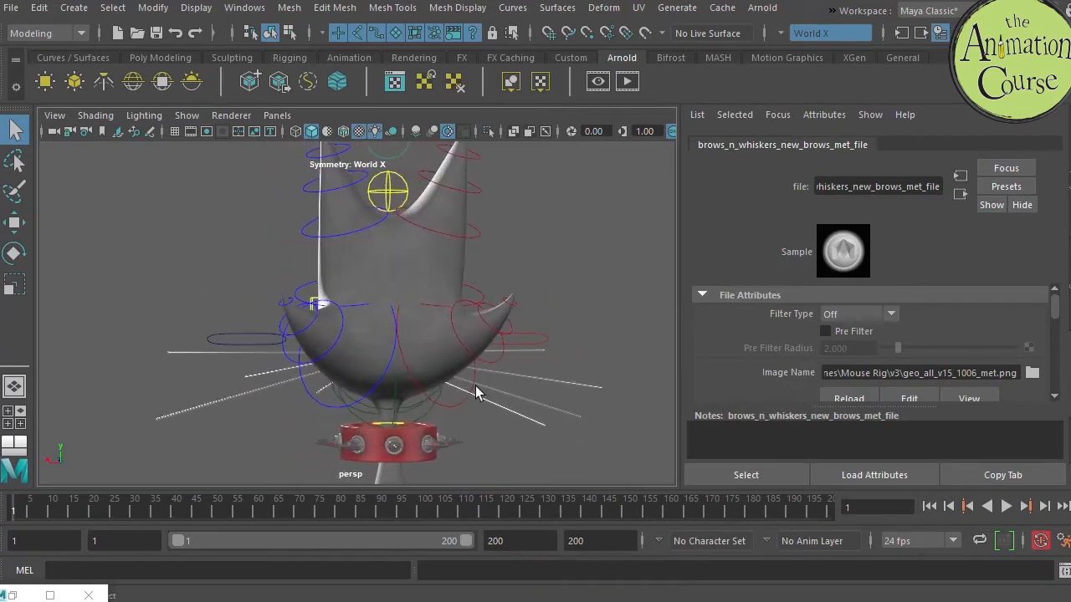
pyautogui.keyDown('alt'); pyautogui.moveTo(401, 317); pyautogui.dragTo(453, 398); pyautogui.keyUp('alt')
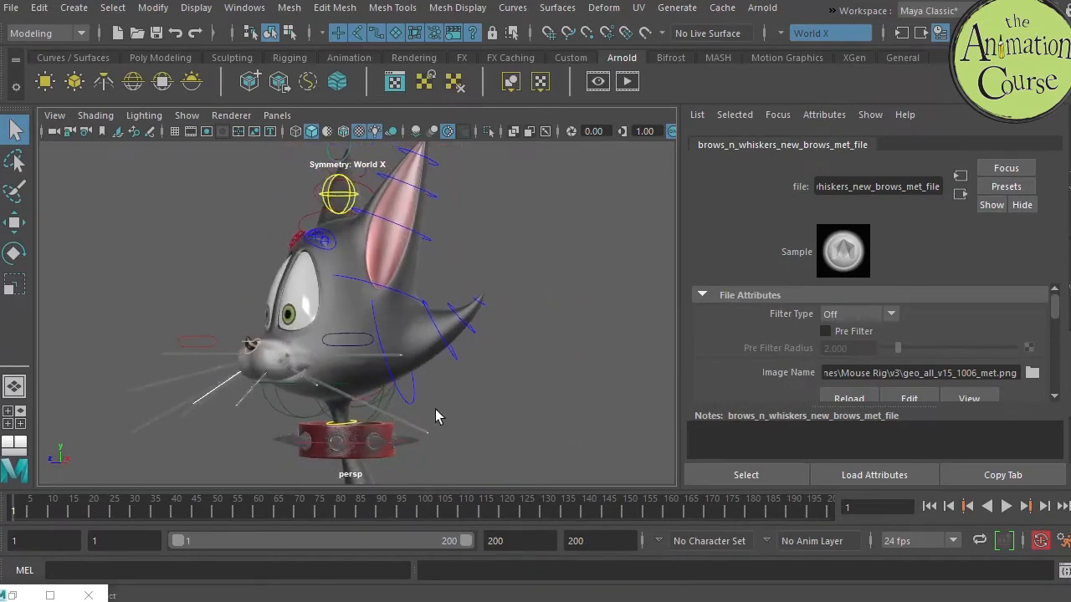
pyautogui.keyDown('alt'); pyautogui.moveTo(351, 446); pyautogui.dragTo(383, 430); pyautogui.keyUp('alt')
pyautogui.keyDown('alt'); pyautogui.moveTo(382, 430); pyautogui.dragTo(586, 364, button='right'); pyautogui.keyUp('alt')
pyautogui.keyDown('alt'); pyautogui.moveTo(444, 376); pyautogui.dragTo(433, 340, button='middle'); pyautogui.keyUp('alt')
pyautogui.keyDown('alt'); pyautogui.moveTo(432, 340); pyautogui.dragTo(429, 378); pyautogui.keyUp('alt')
pyautogui.click(376, 132)
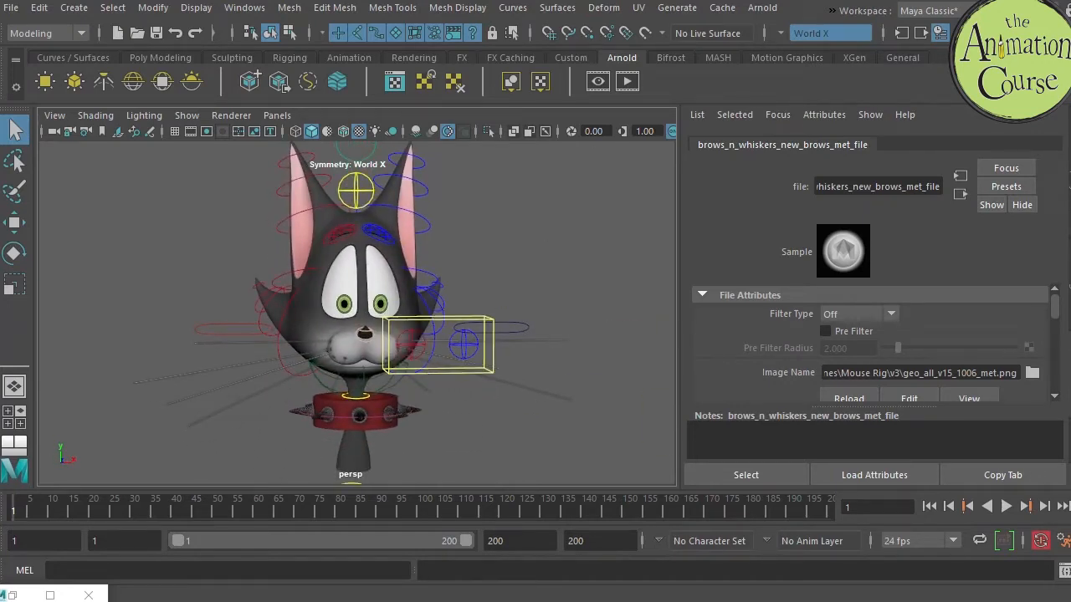
pyautogui.moveTo(583, 0); pyautogui.dragTo(583, 0)
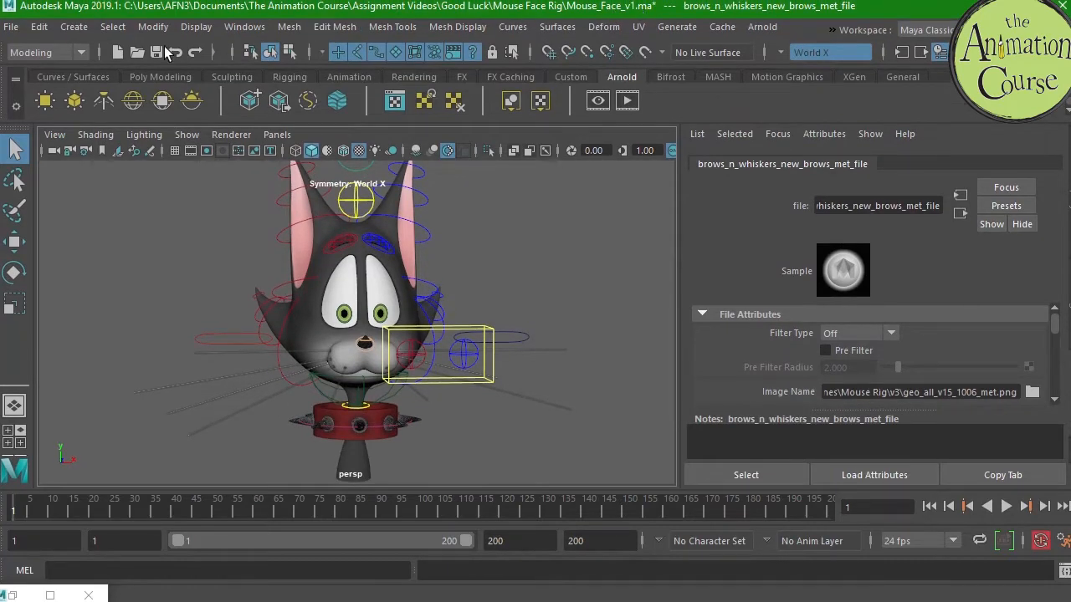
pyautogui.click(18, 30)
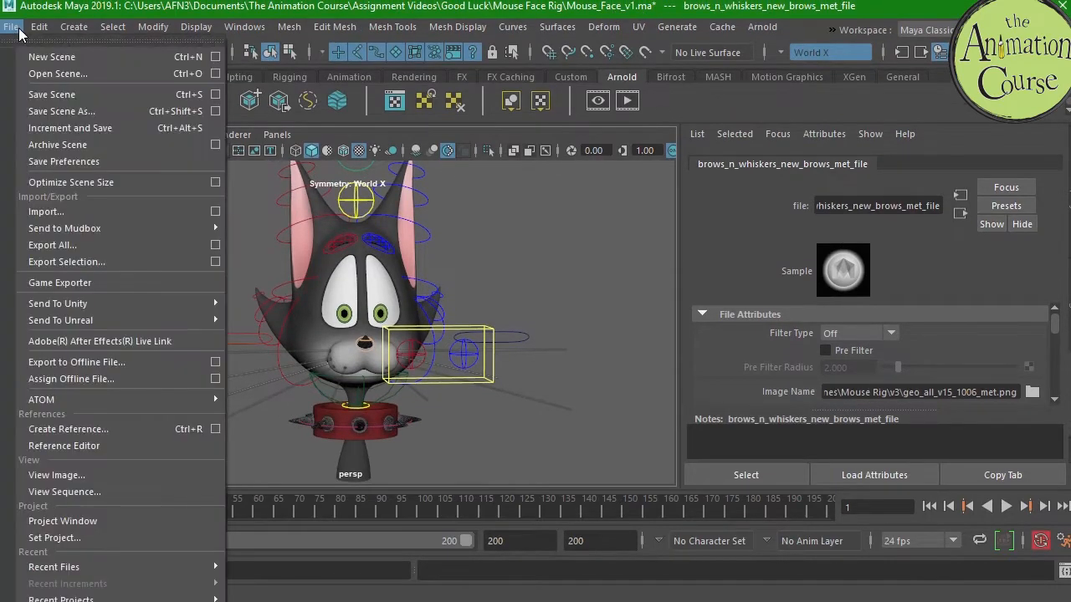
pyautogui.click(614, 292)
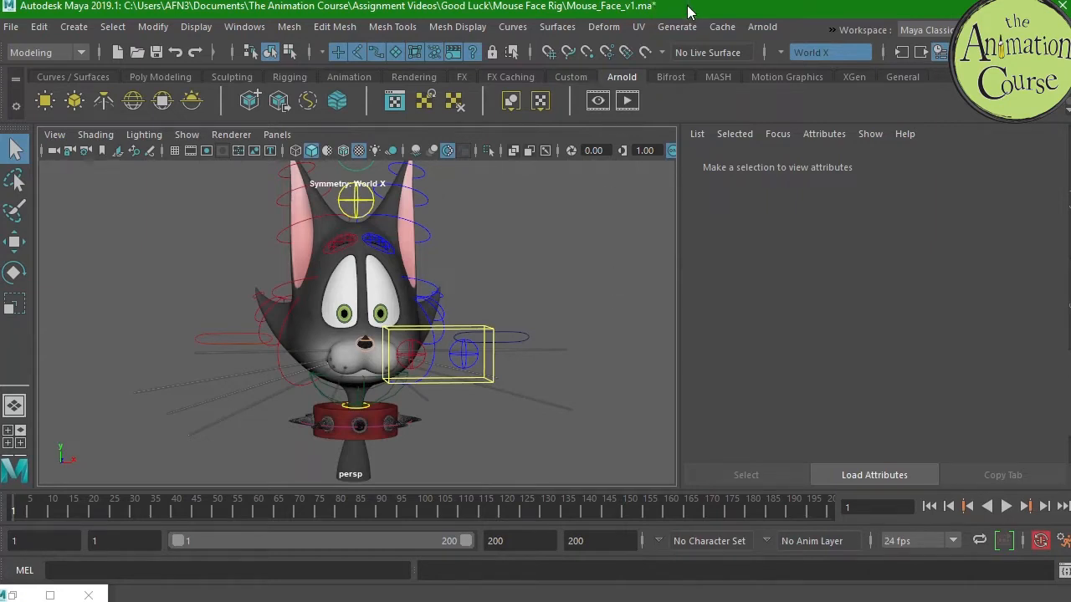
# - Start saving the scene as a new file and choose the Documents\The Animation Course\Assignment Videos\Good Luck folder as its location
pyautogui.click(16, 27)
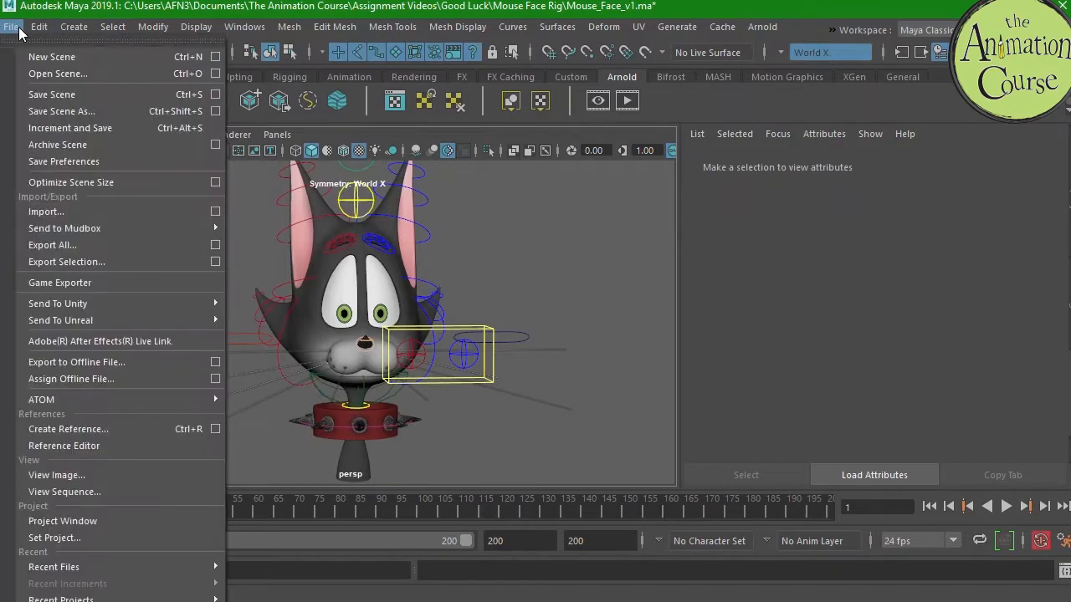
pyautogui.click(58, 112)
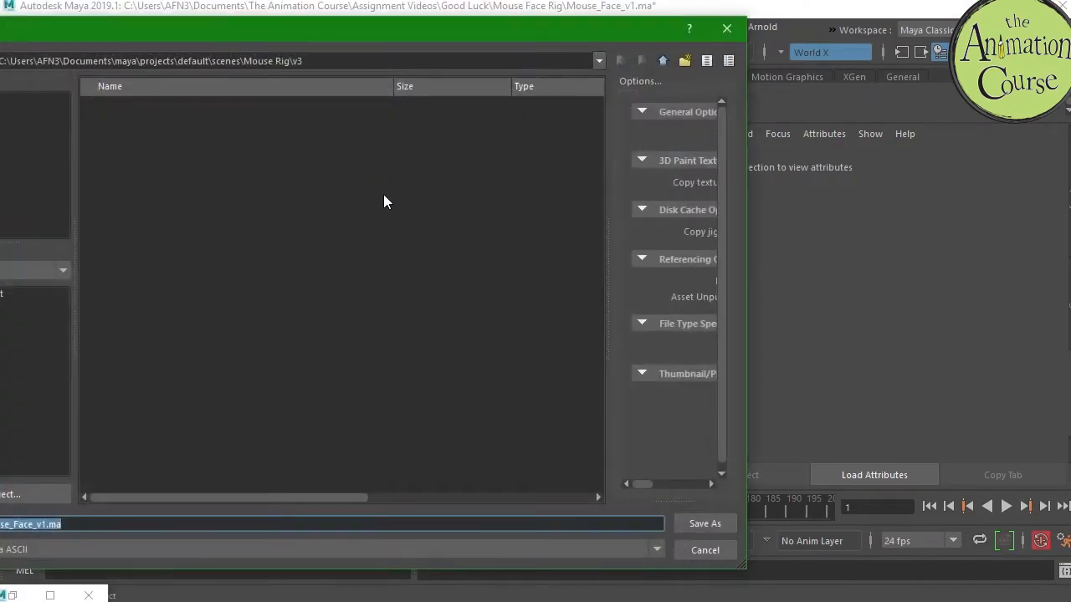
pyautogui.moveTo(248, 34); pyautogui.dragTo(425, 34)
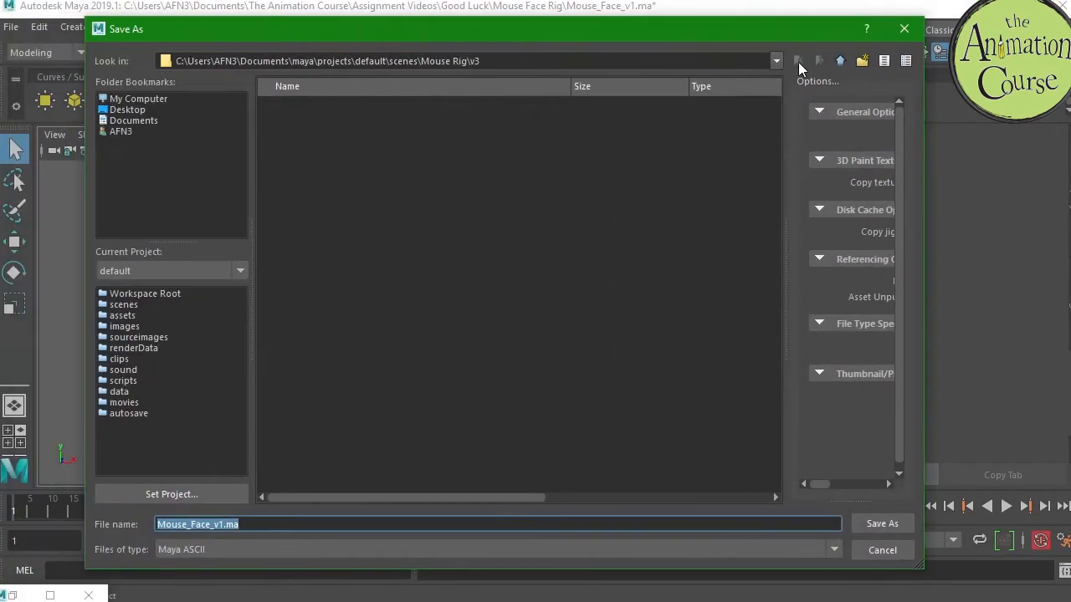
pyautogui.click(842, 61)
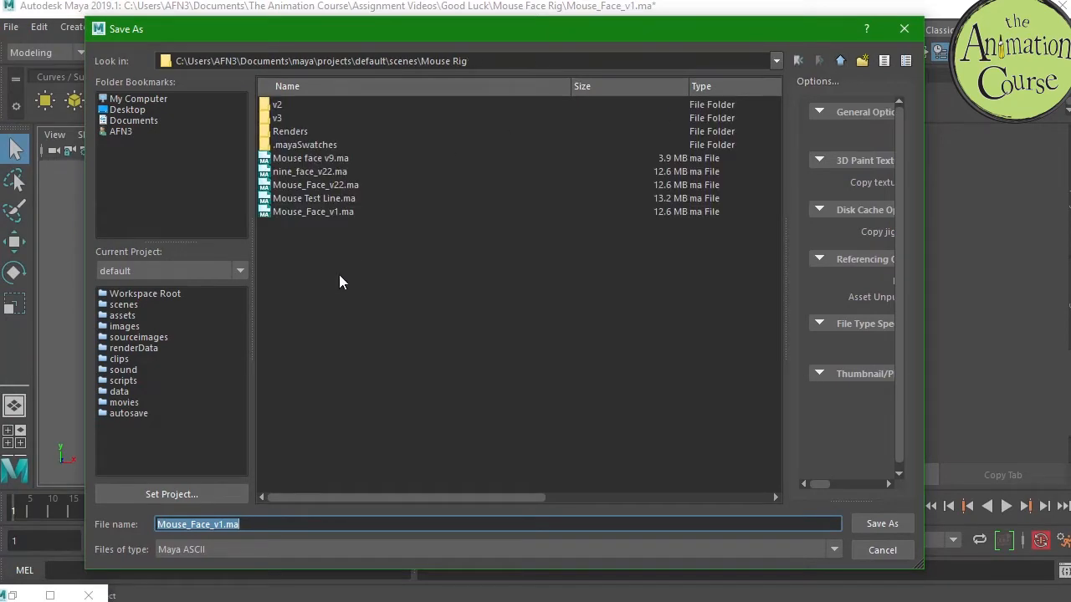
pyautogui.click(133, 121)
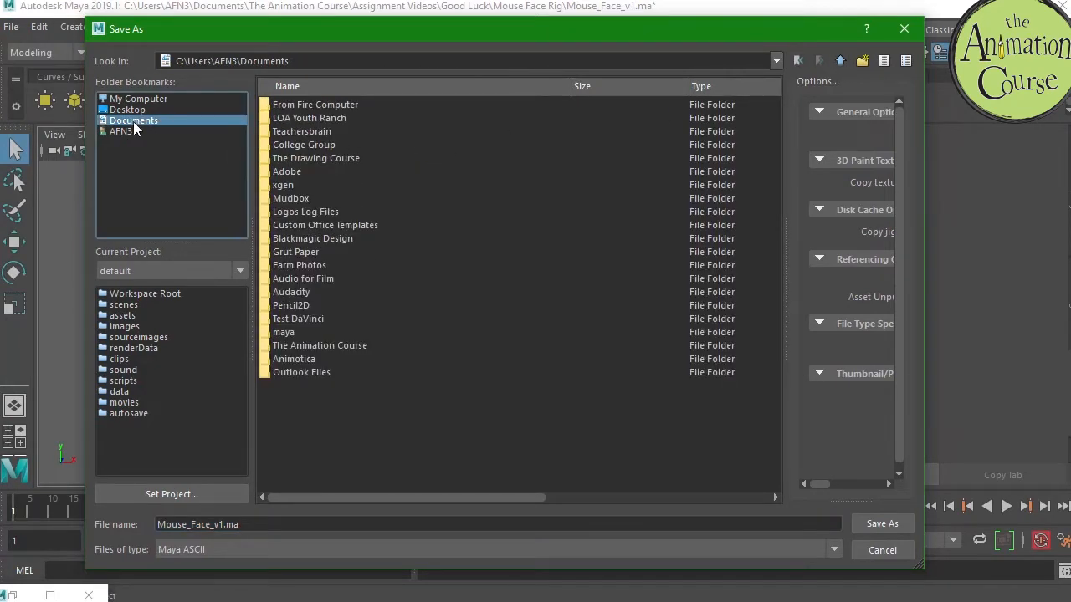
pyautogui.doubleClick(344, 345)
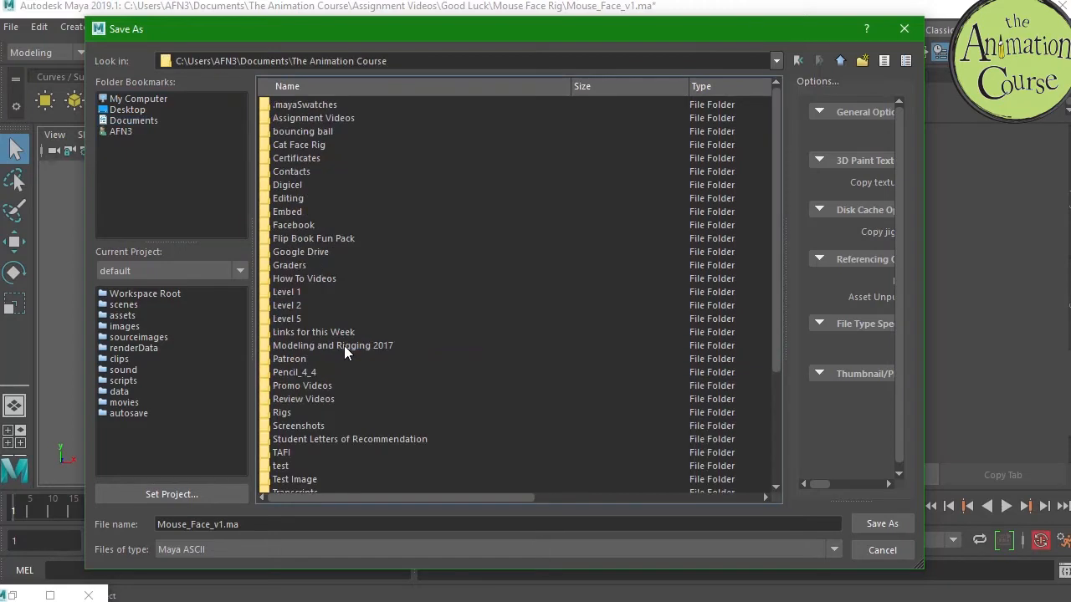
pyautogui.doubleClick(323, 118)
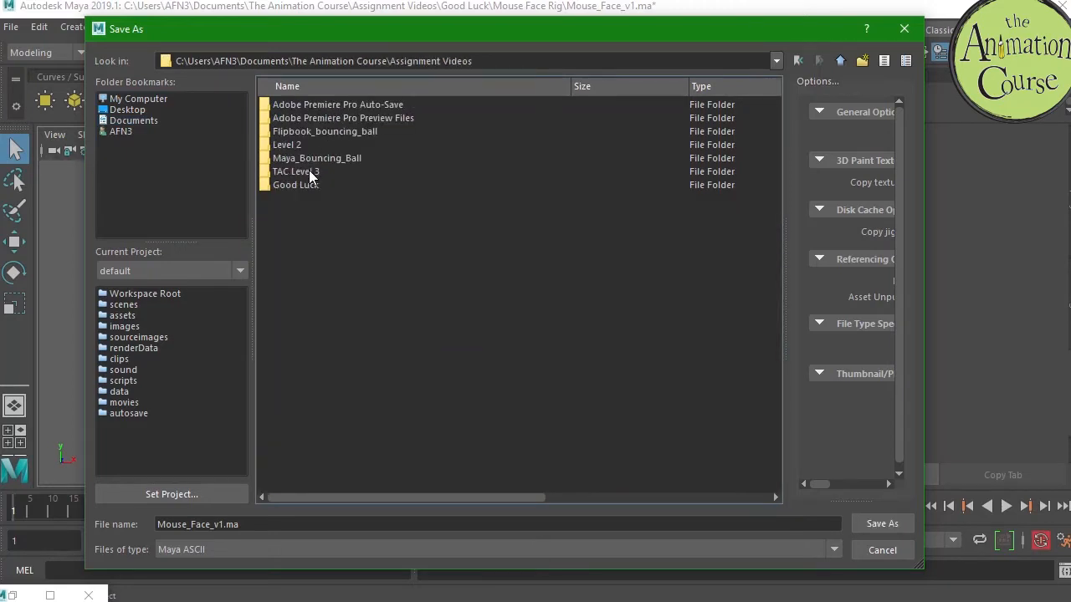
pyautogui.doubleClick(301, 181)
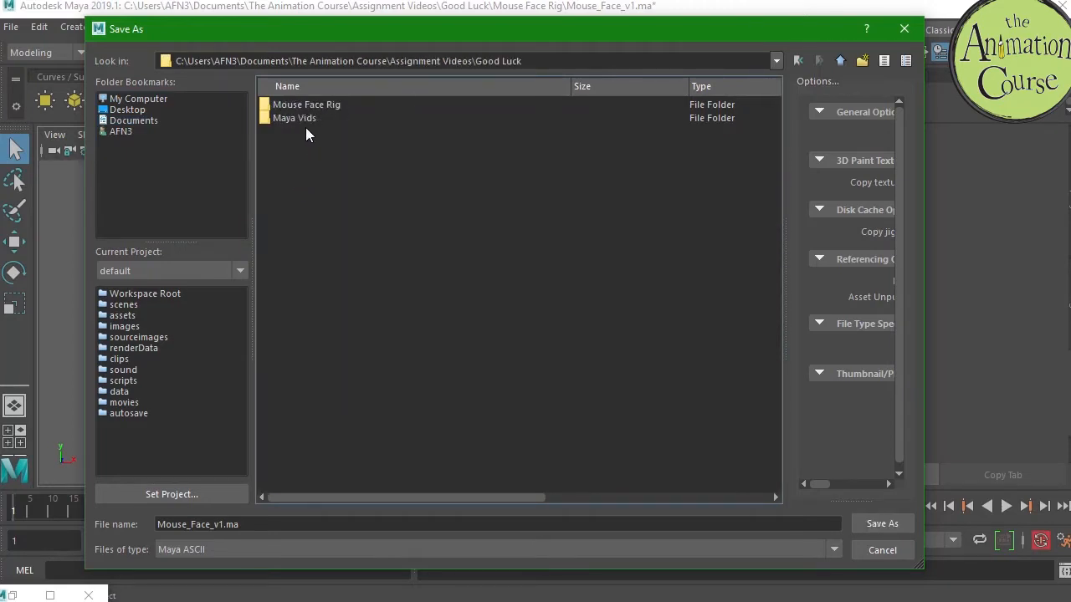
# - Name the scene file Good Luck_v1.ma and save it
pyautogui.click(225, 528)
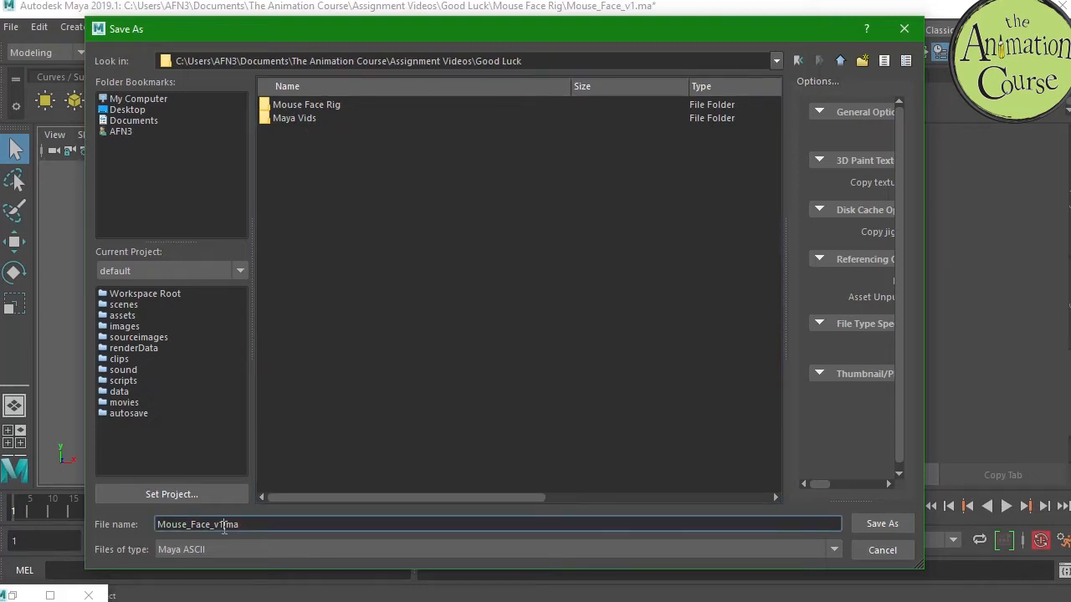
pyautogui.moveTo(211, 528); pyautogui.dragTo(137, 525)
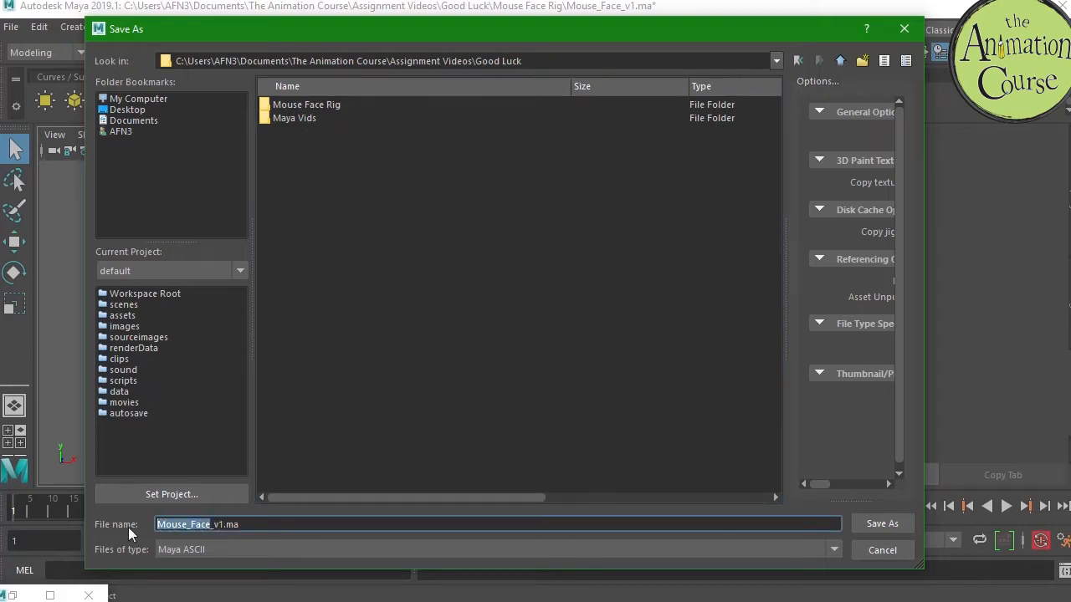
pyautogui.write('Good ')
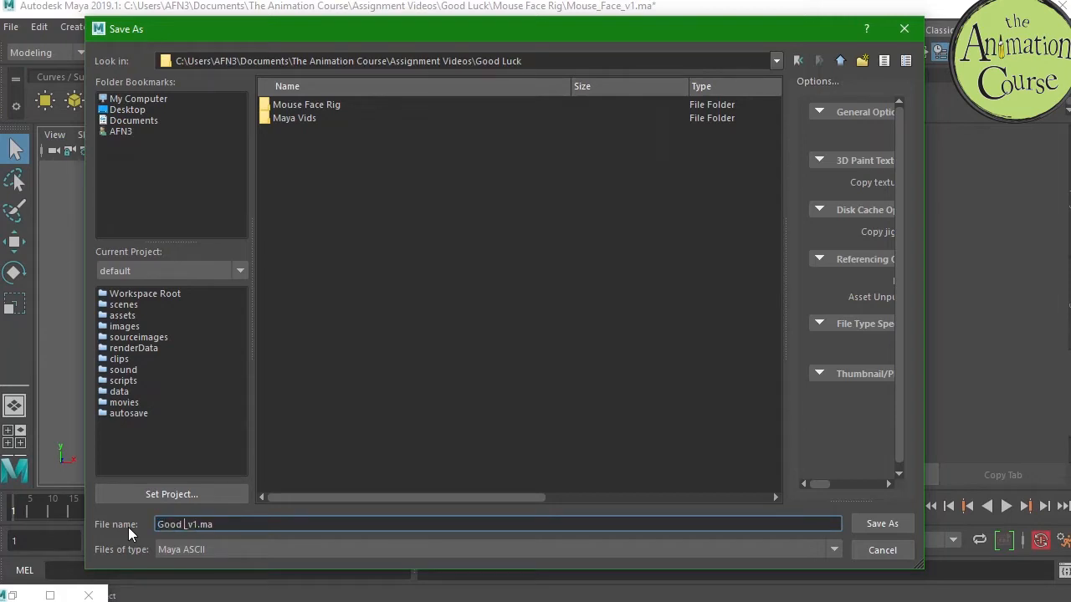
pyautogui.write('LUck')
pyautogui.press('BackSpace')
pyautogui.press('BackSpace')
pyautogui.press('BackSpace')
pyautogui.write('uck')
pyautogui.press('Return')
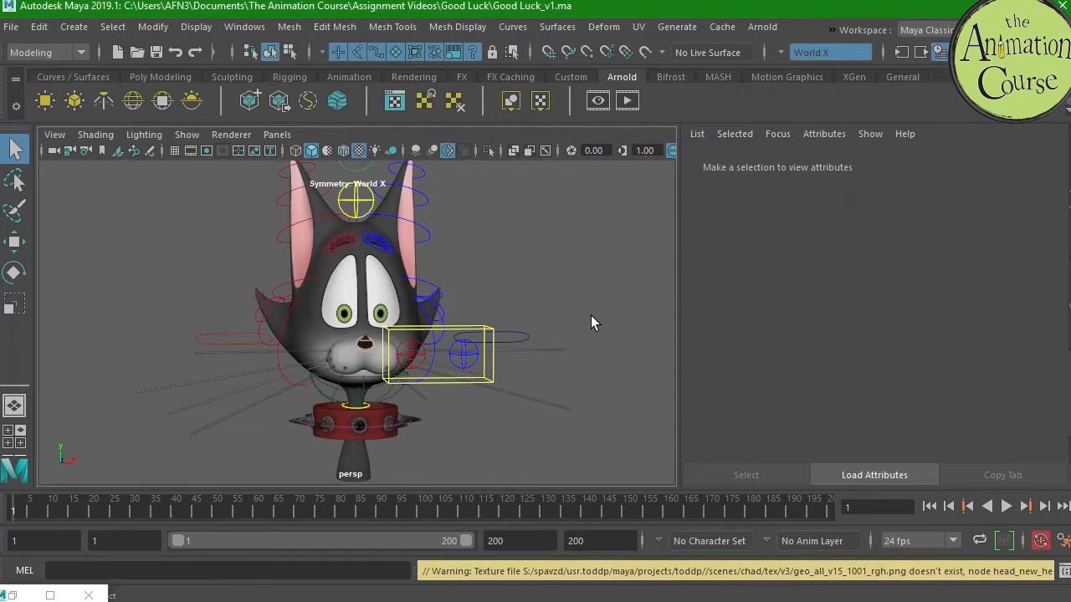
# - Switch to File Explorer and open the Good Luck folder to check for the saved scene file
pyautogui.moveTo(1070, 305); pyautogui.dragTo(1070, 306)
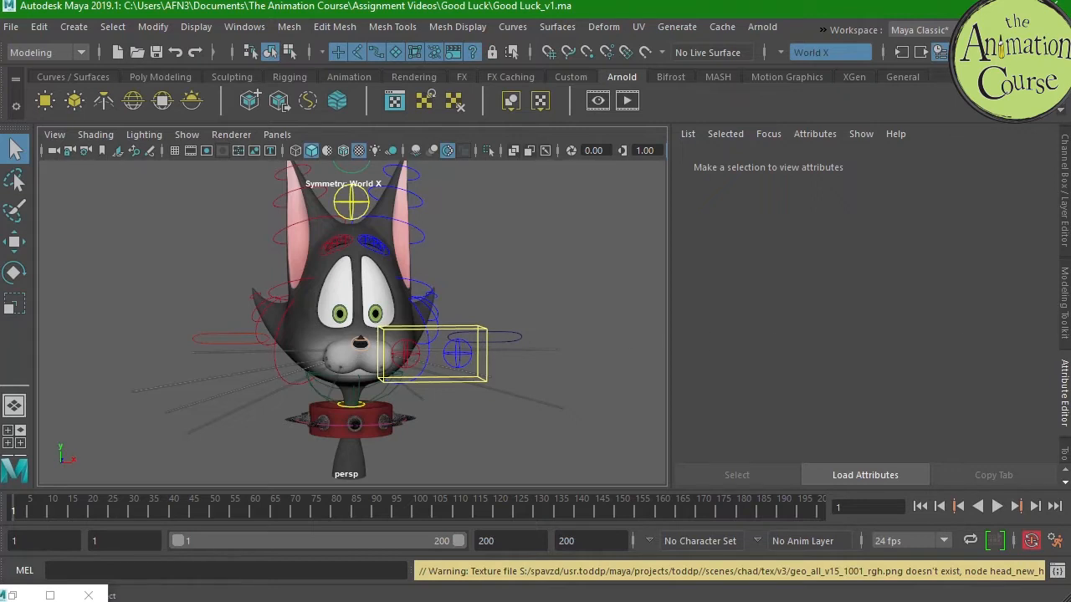
pyautogui.hotkey('alt', 'Tab')
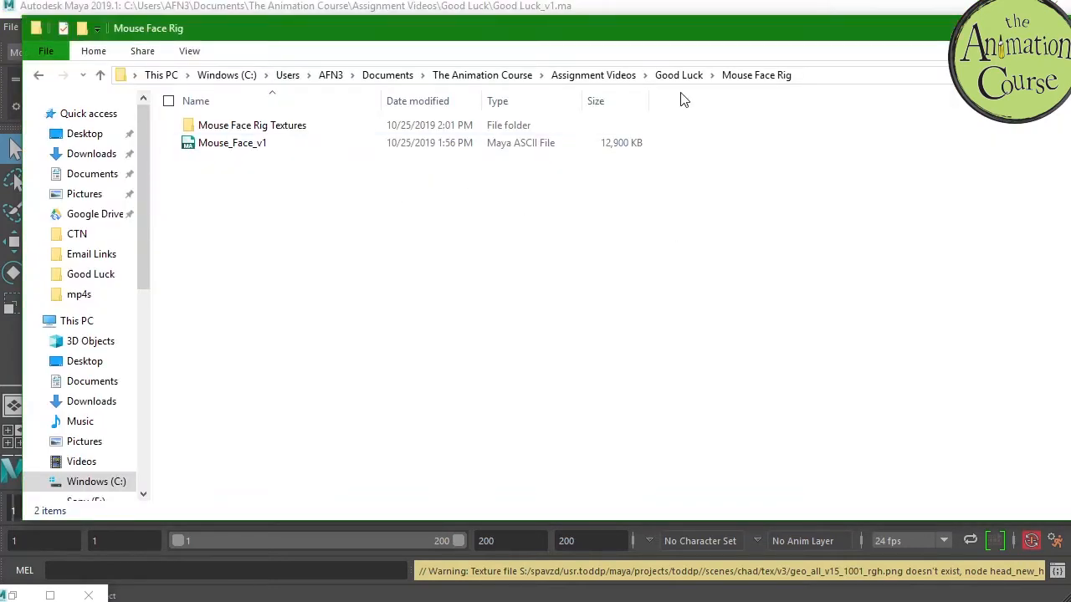
pyautogui.click(688, 76)
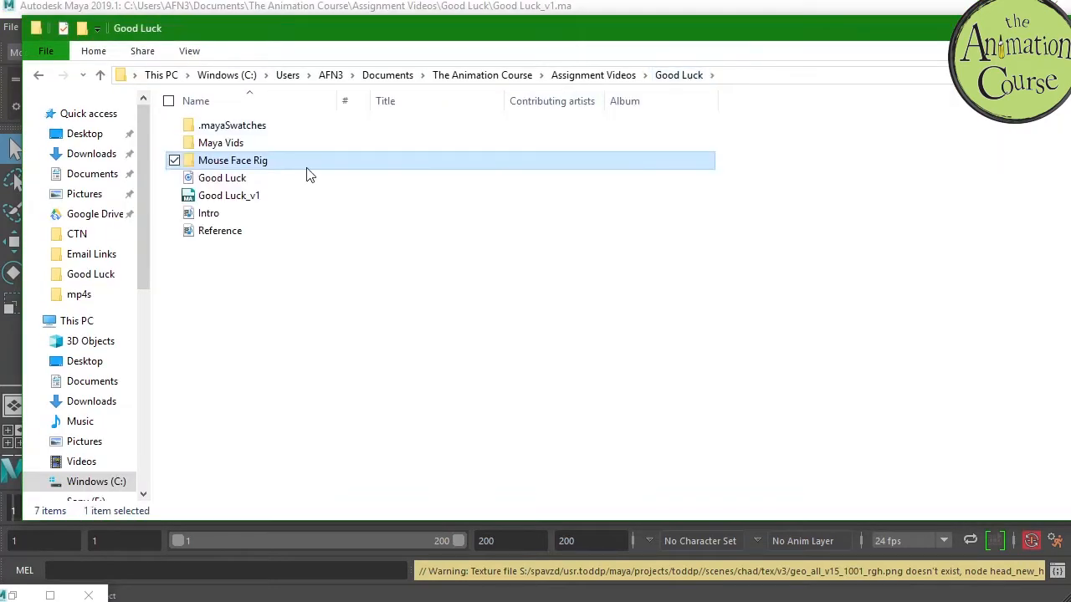
# - View the properties of the Good Luck audio file to check its file type, and close them
pyautogui.click(221, 181)
pyautogui.rightClick(219, 184)
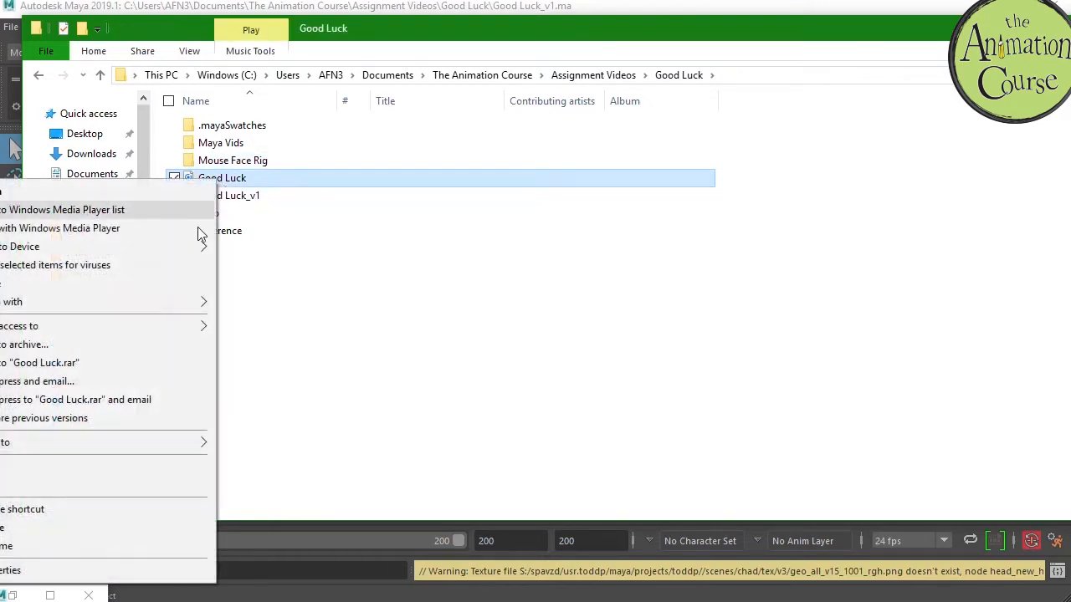
pyautogui.click(75, 573)
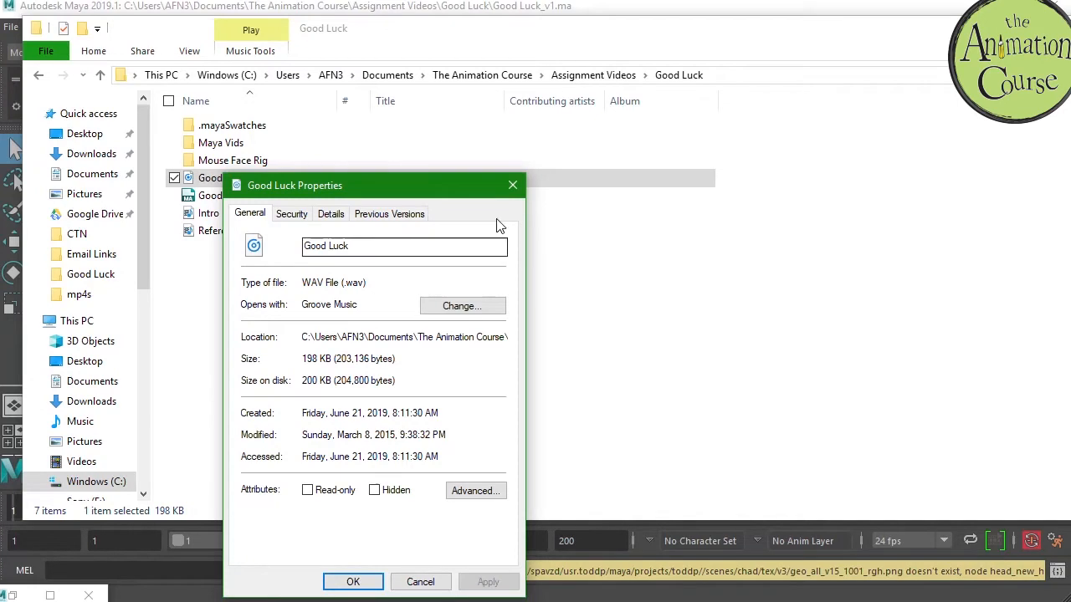
pyautogui.click(512, 186)
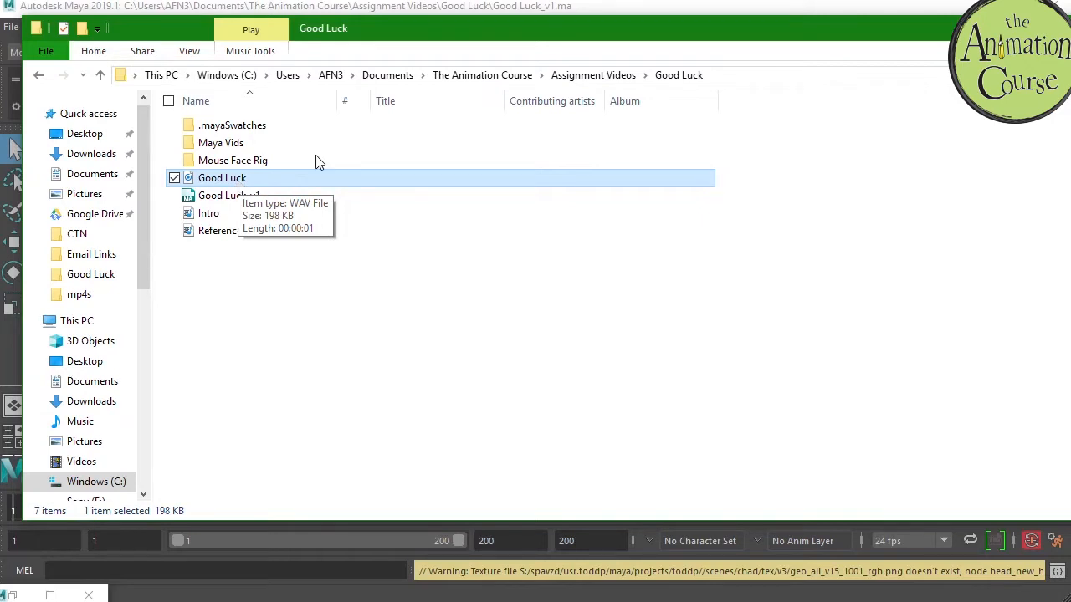
# - Switch back to Maya, import Good Luck.wav from Documents\The Animation Course\Assignment Videos\Good Luck, and play the timeline
pyautogui.click(615, 8)
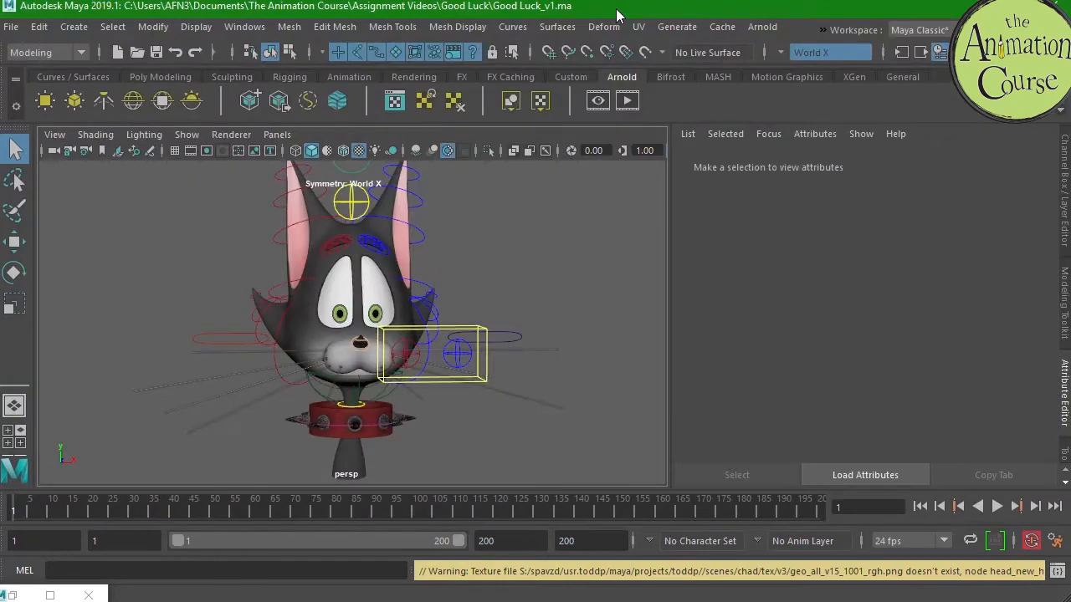
pyautogui.click(12, 27)
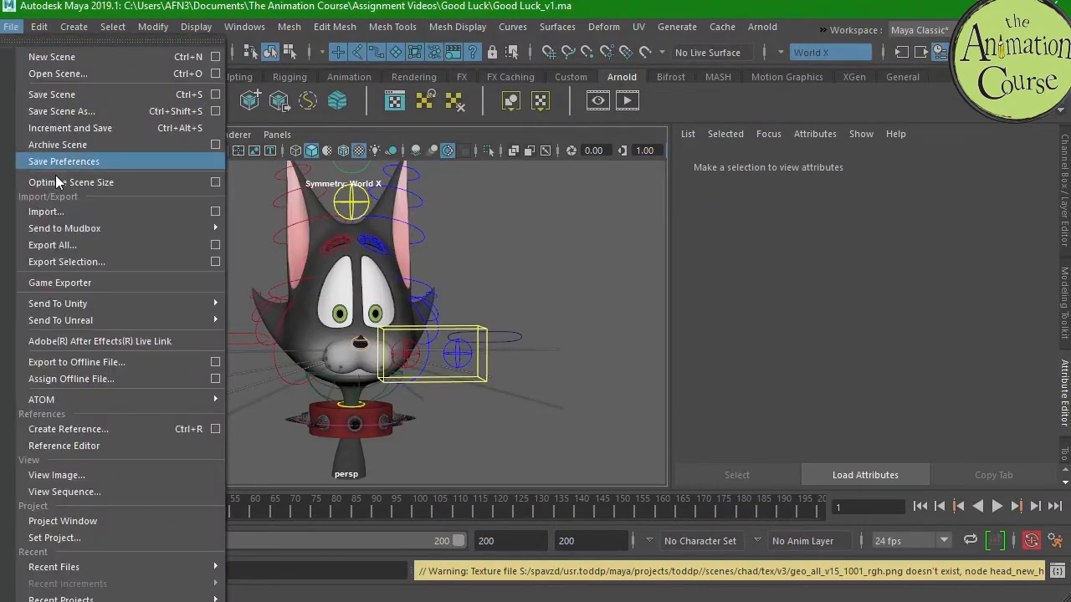
pyautogui.click(58, 209)
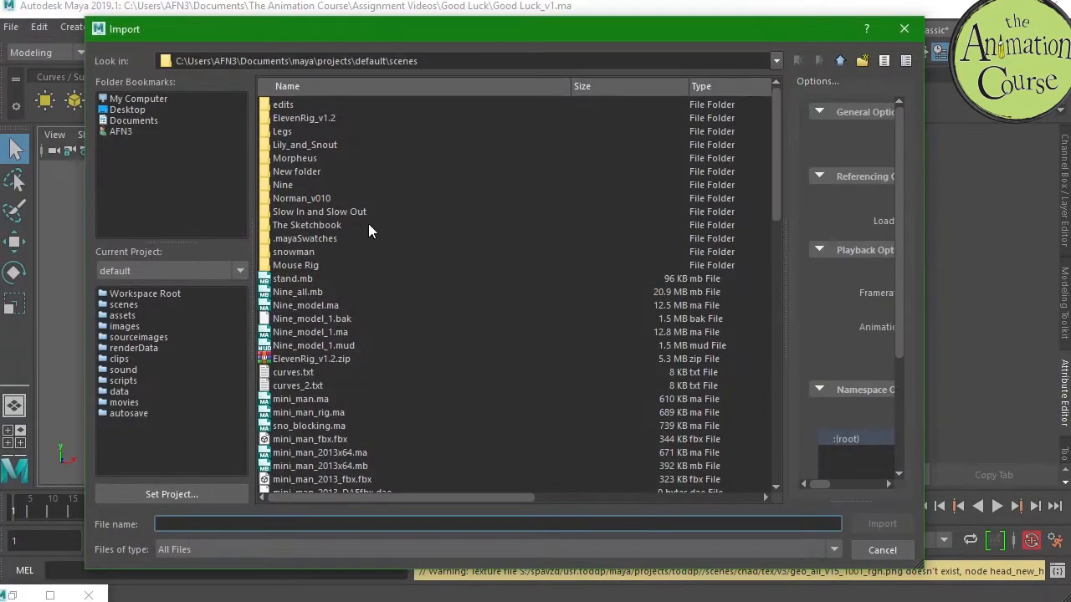
pyautogui.click(149, 123)
pyautogui.doubleClick(340, 345)
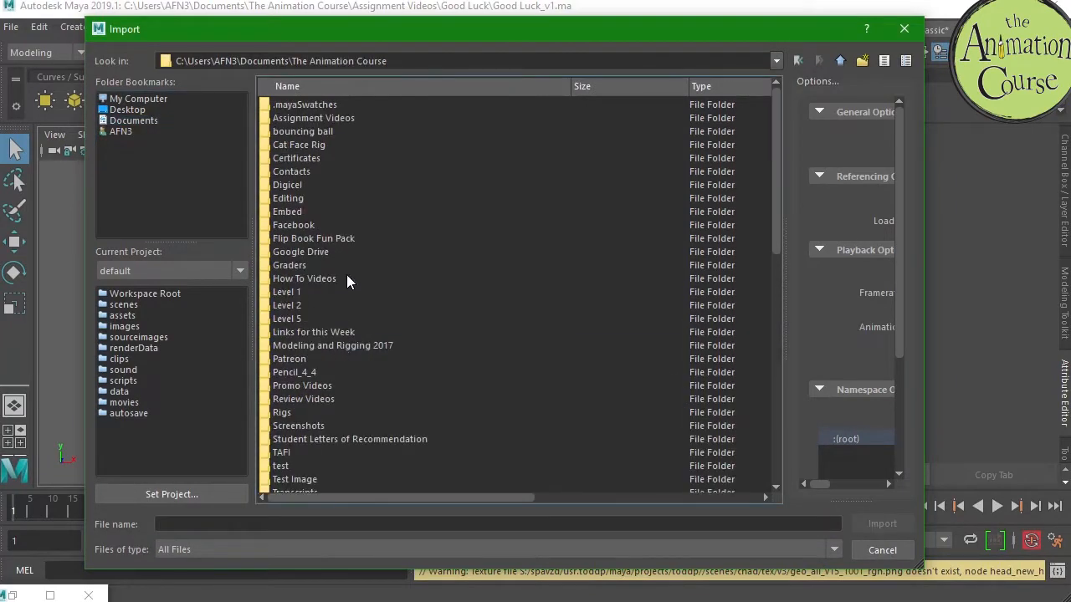
pyautogui.doubleClick(294, 121)
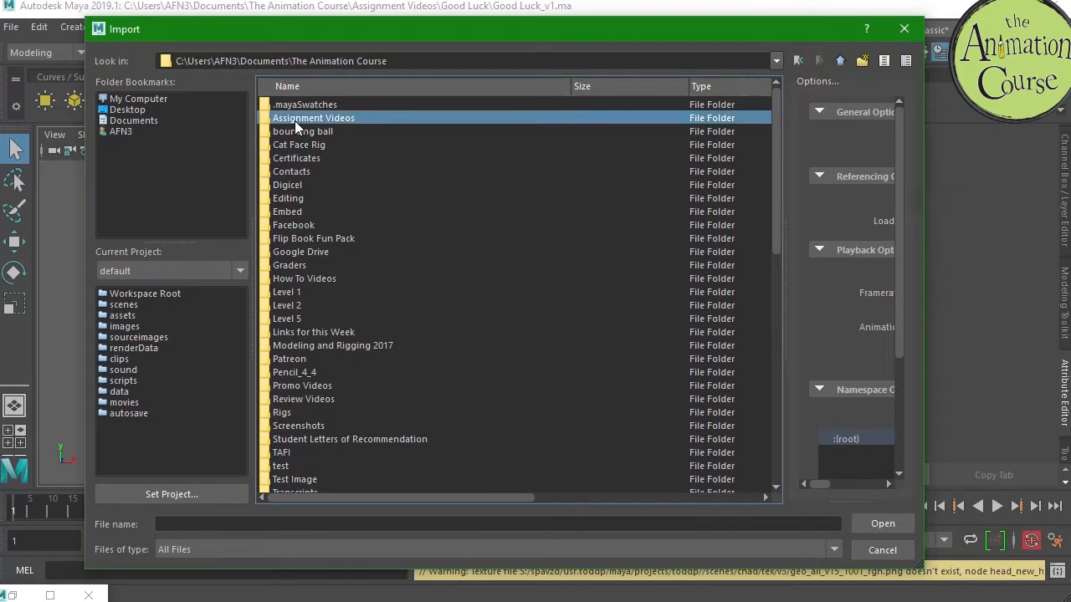
pyautogui.doubleClick(302, 183)
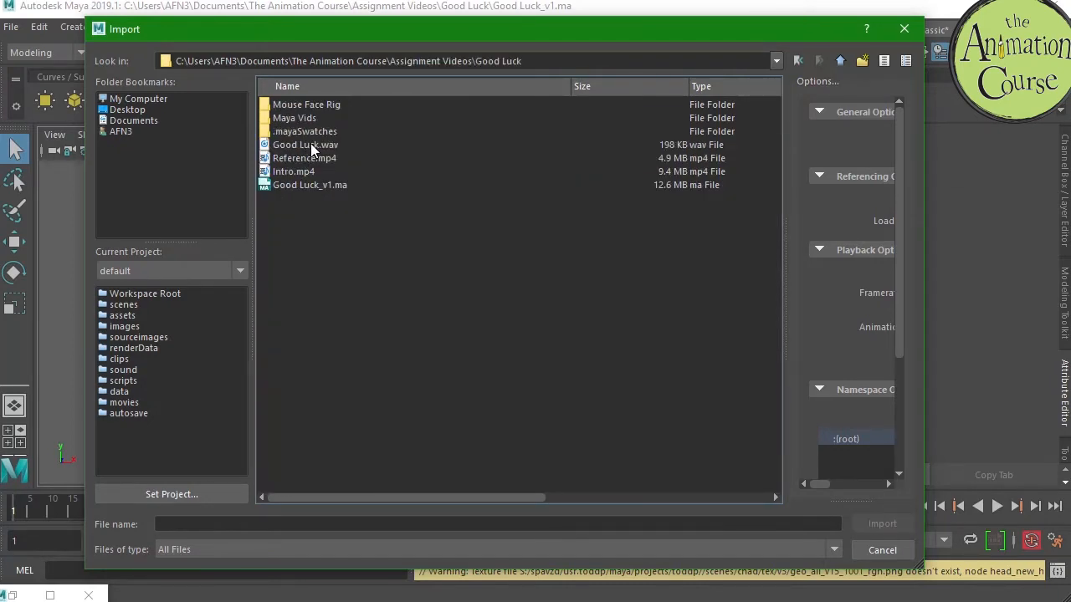
pyautogui.click(316, 143)
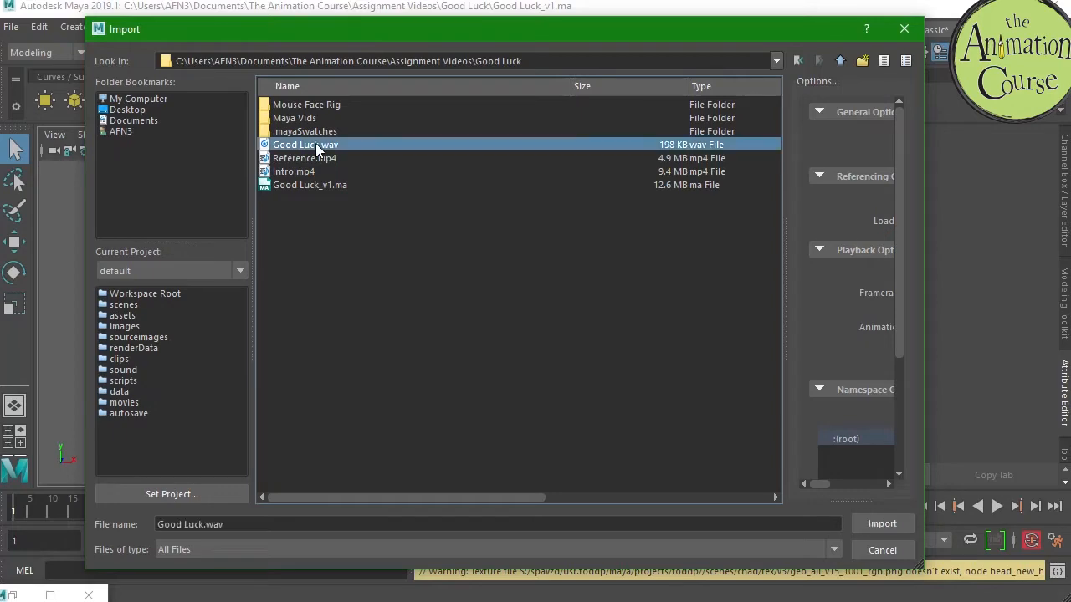
pyautogui.click(880, 523)
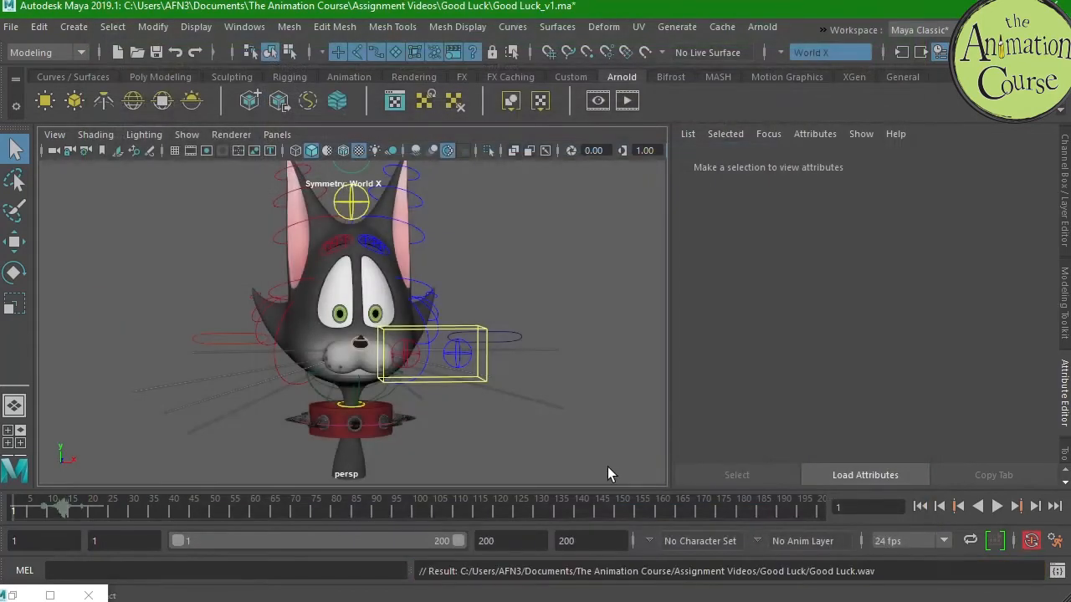
pyautogui.hotkey('alt', 'v')
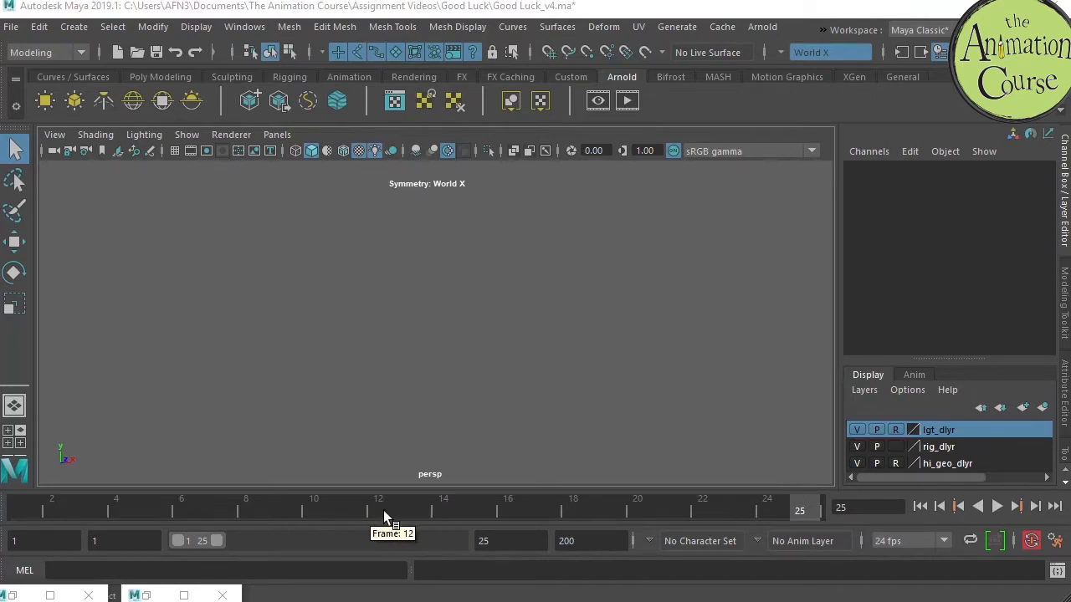
# - Extend the playback range to frame 200 and set the timeline sound to Good_Luck
pyautogui.moveTo(219, 541); pyautogui.dragTo(469, 536)
pyautogui.click(11, 27)
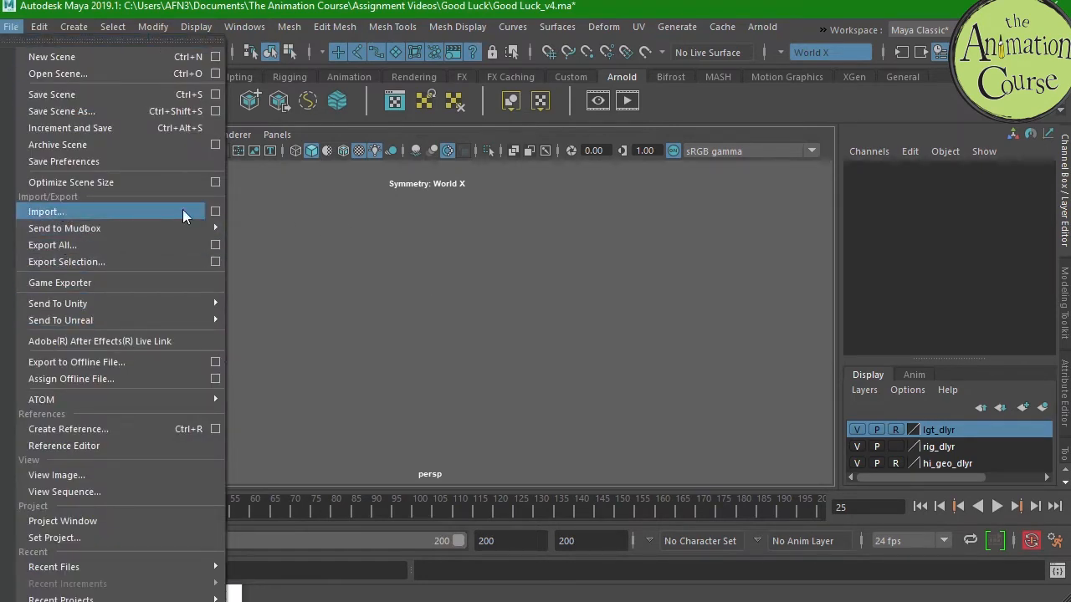
pyautogui.click(293, 217)
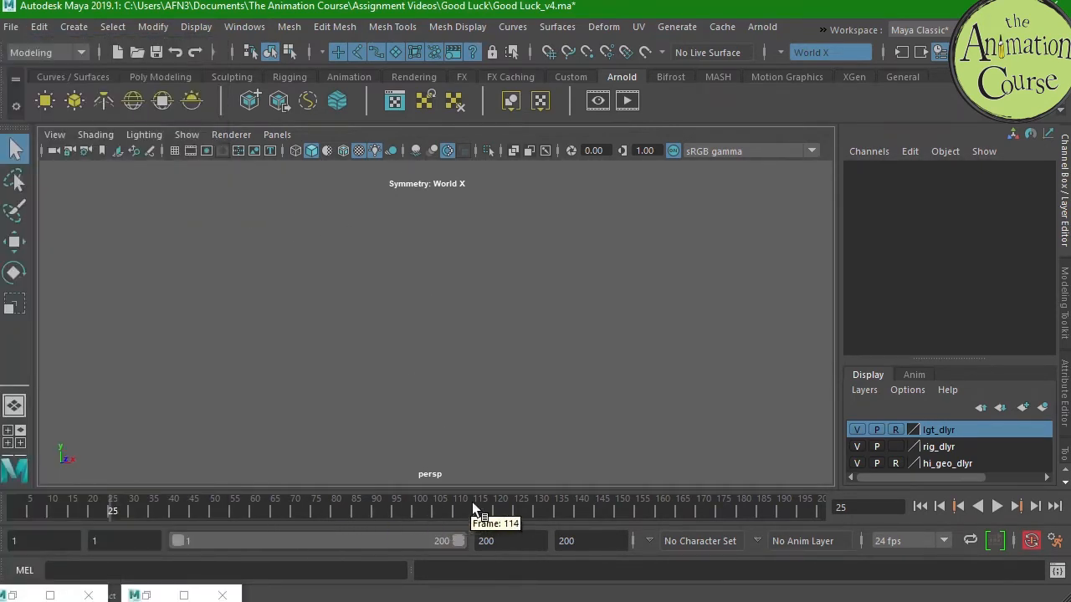
pyautogui.rightClick(172, 508)
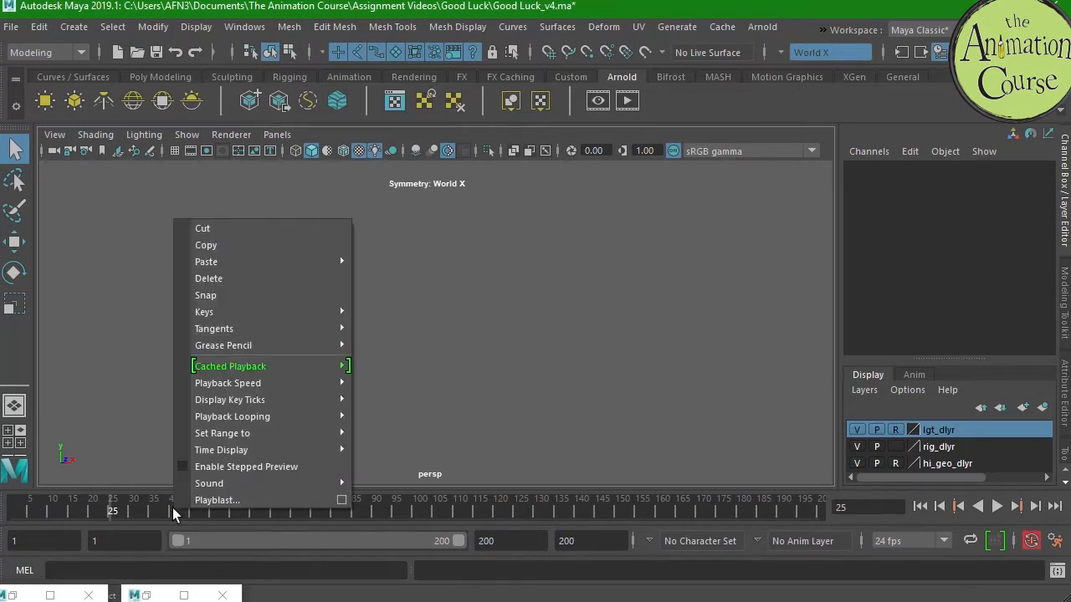
pyautogui.moveTo(200, 487)
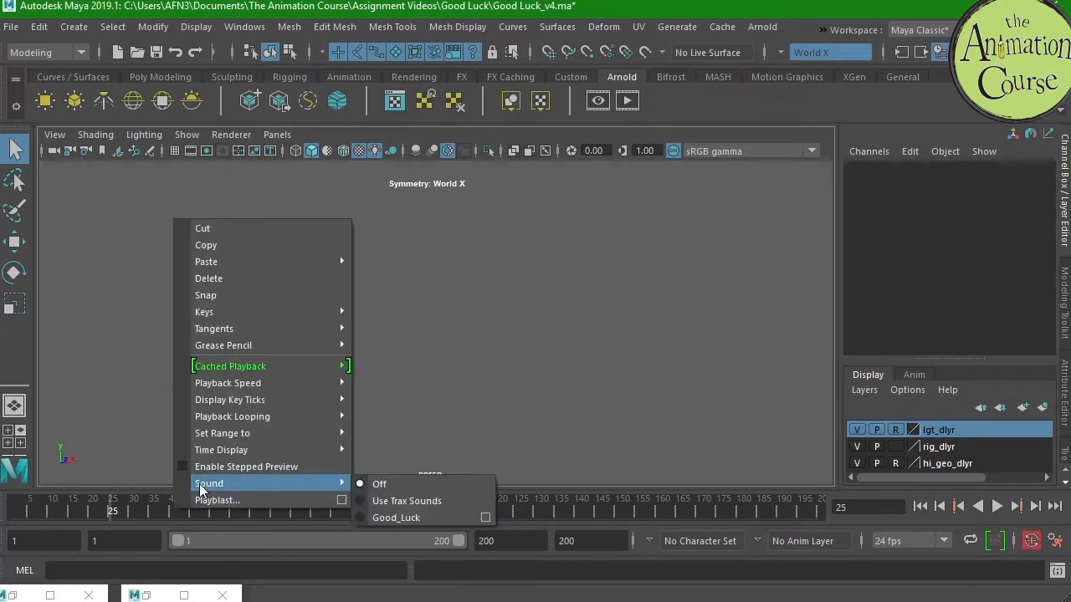
pyautogui.click(393, 518)
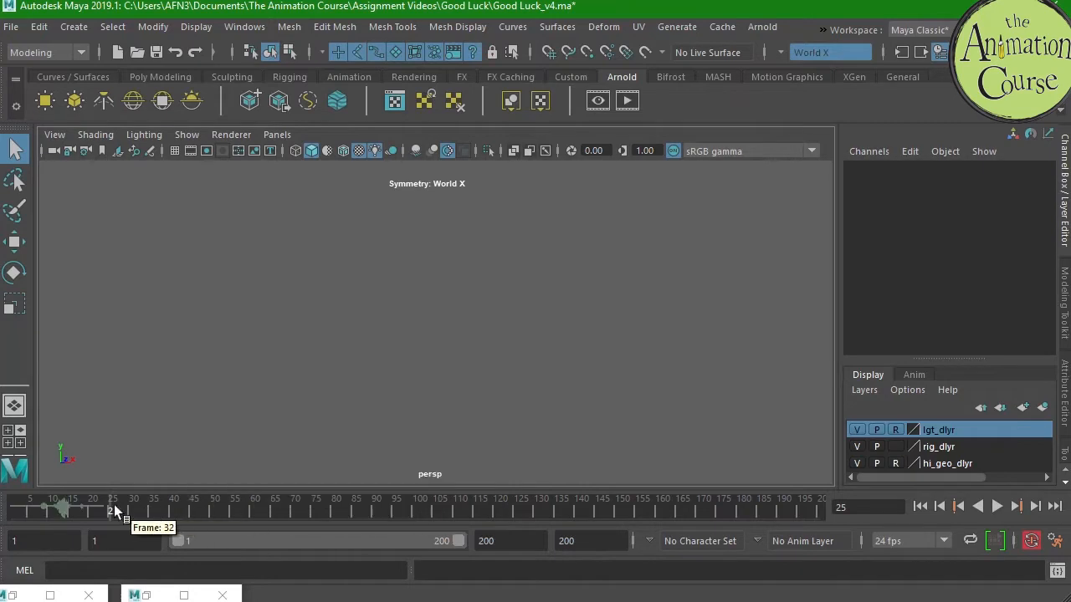
# - Shorten the playback range to end at frame 31 and play the timeline with Use Trax Sounds selected
pyautogui.moveTo(459, 539); pyautogui.dragTo(224, 542)
pyautogui.rightClick(284, 497)
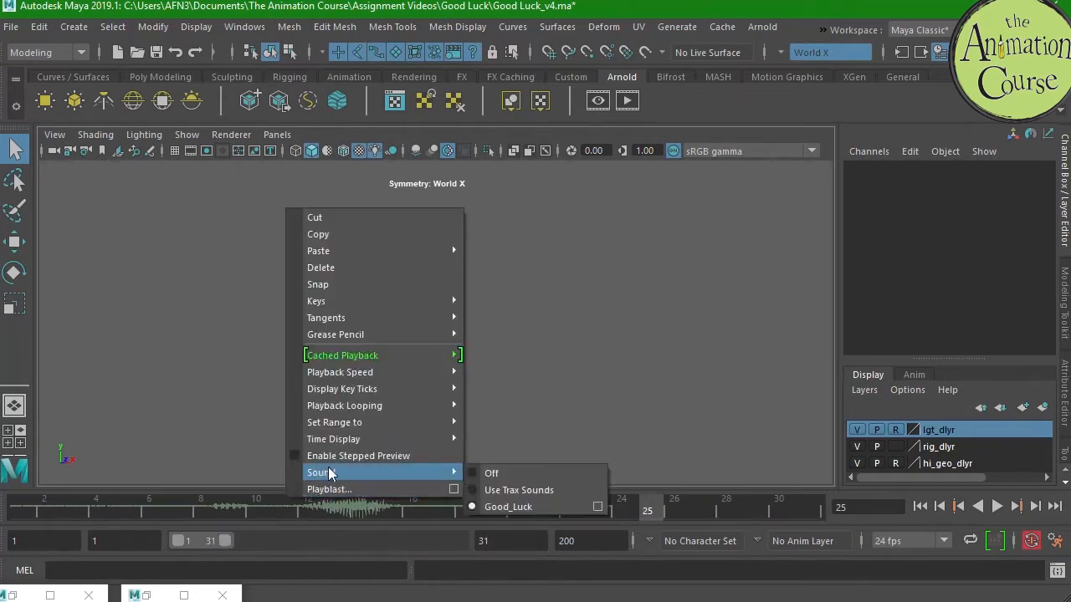
pyautogui.click(498, 491)
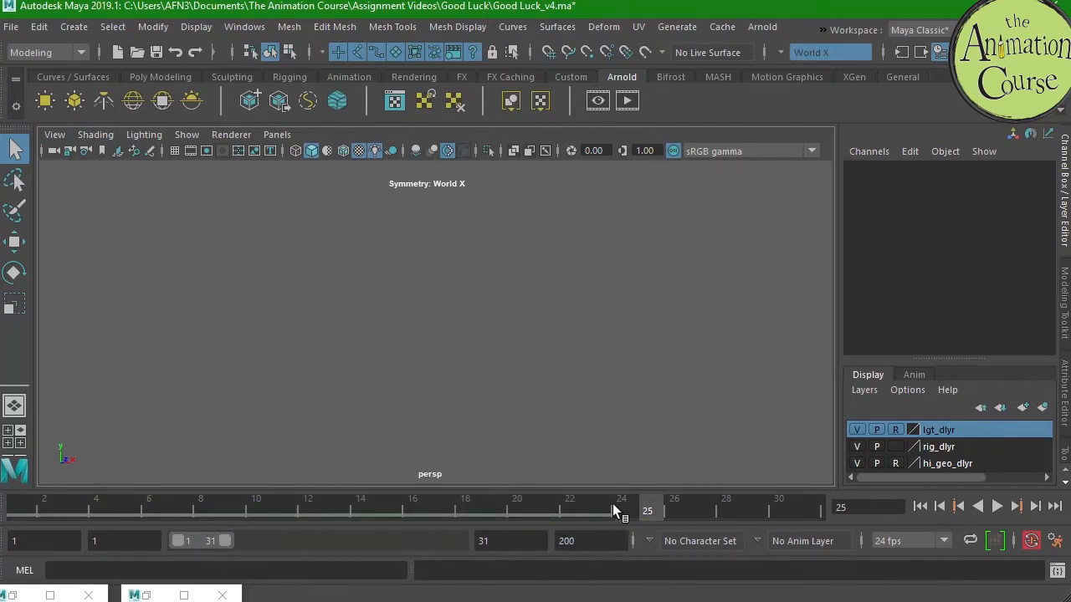
pyautogui.hotkey('alt', 'v')
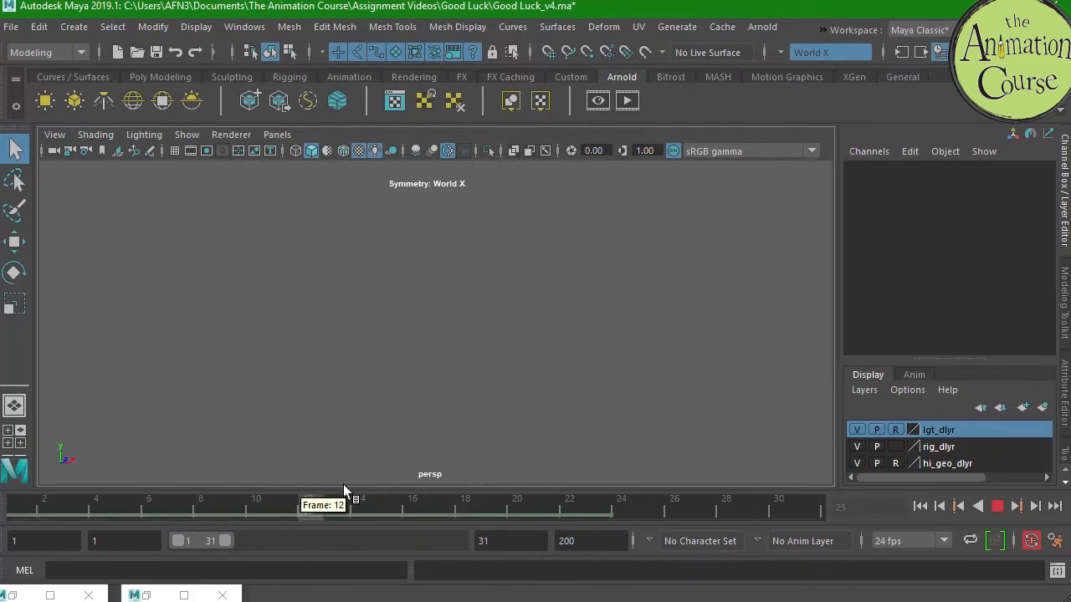
pyautogui.hotkey('alt', 'v')
# - Open the audio attributes of the Good_Luck sound from the timeline's sound options
pyautogui.rightClick(334, 509)
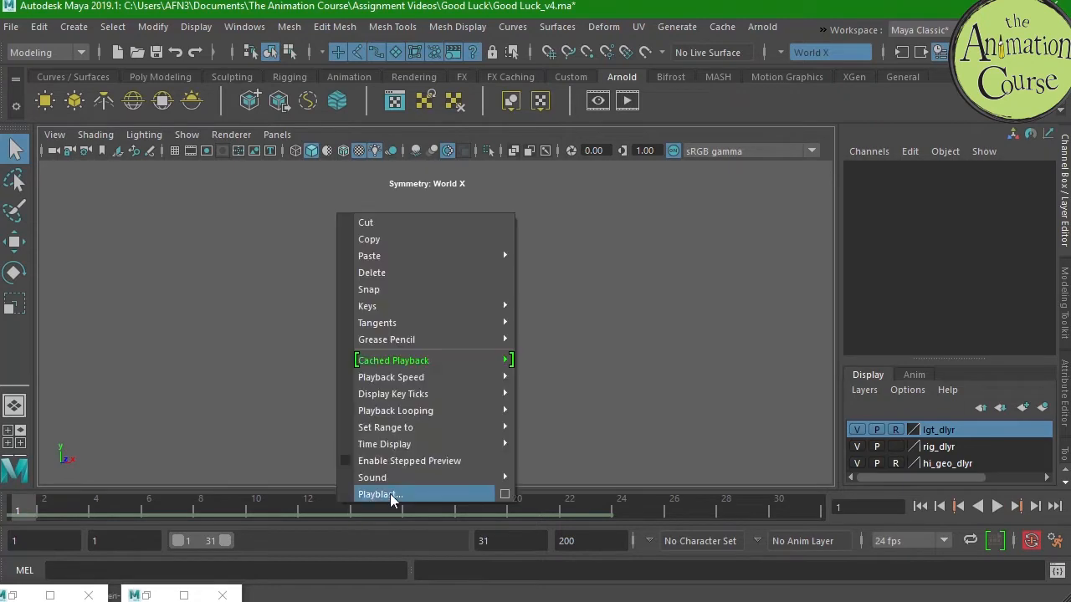
pyautogui.moveTo(376, 478)
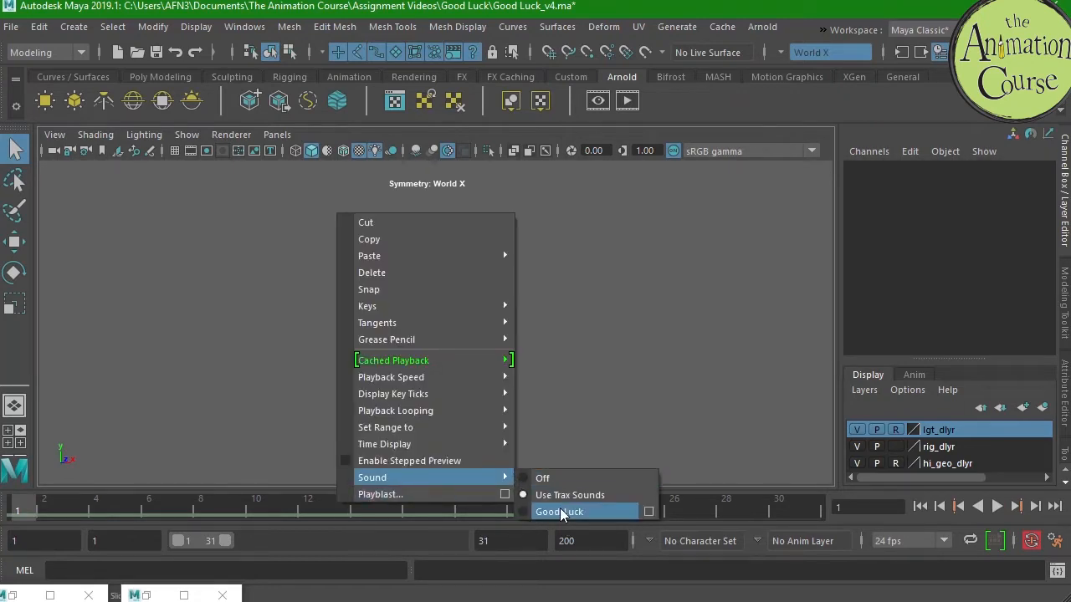
pyautogui.click(648, 512)
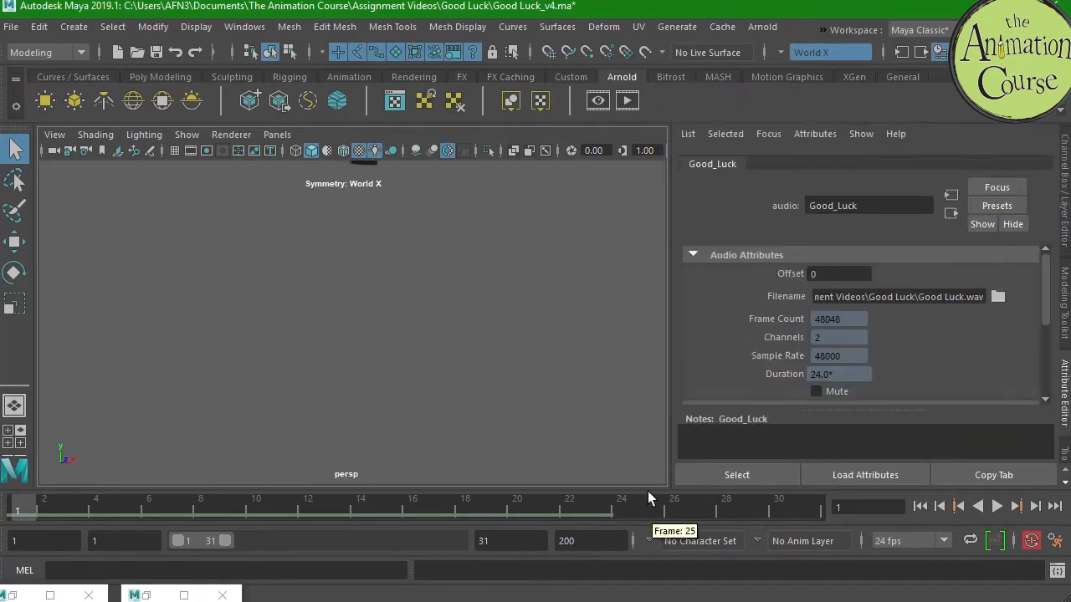
pyautogui.moveTo(1044, 289); pyautogui.dragTo(1050, 260)
# - Display the Good_Luck waveform on the timeline again and set the sound's Offset to 10
pyautogui.click(837, 276)
pyautogui.click(416, 512)
pyautogui.rightClick(425, 505)
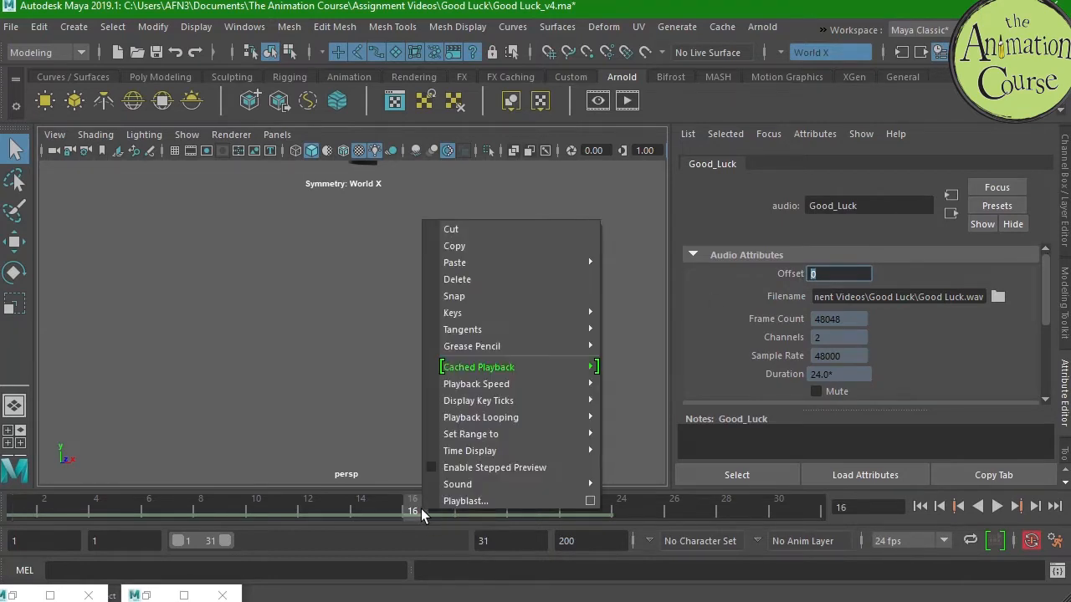
pyautogui.moveTo(458, 485)
pyautogui.click(661, 518)
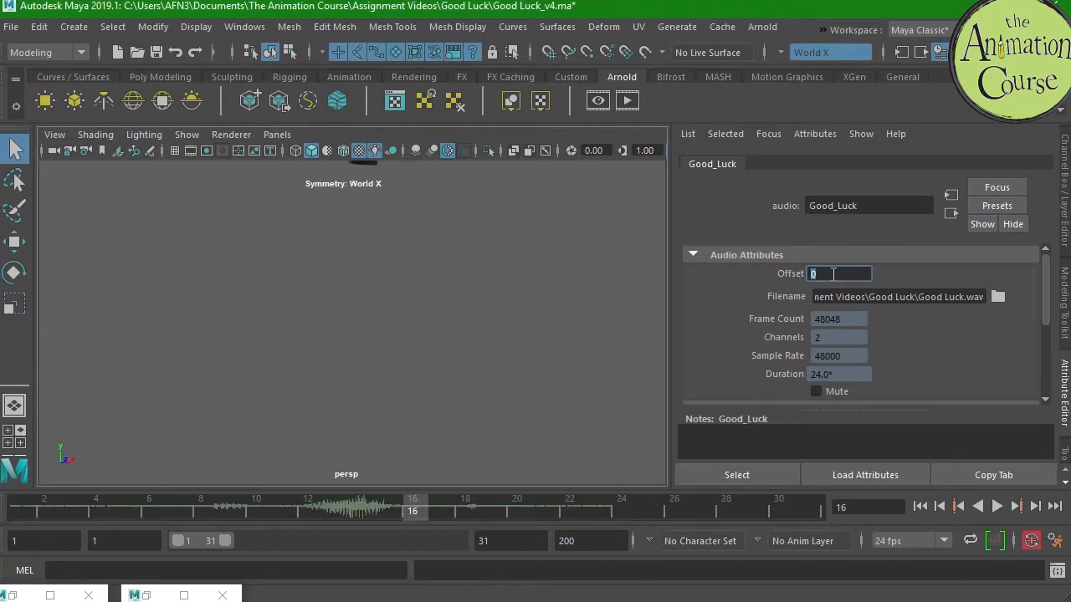
pyautogui.write('10')
pyautogui.press('Return')
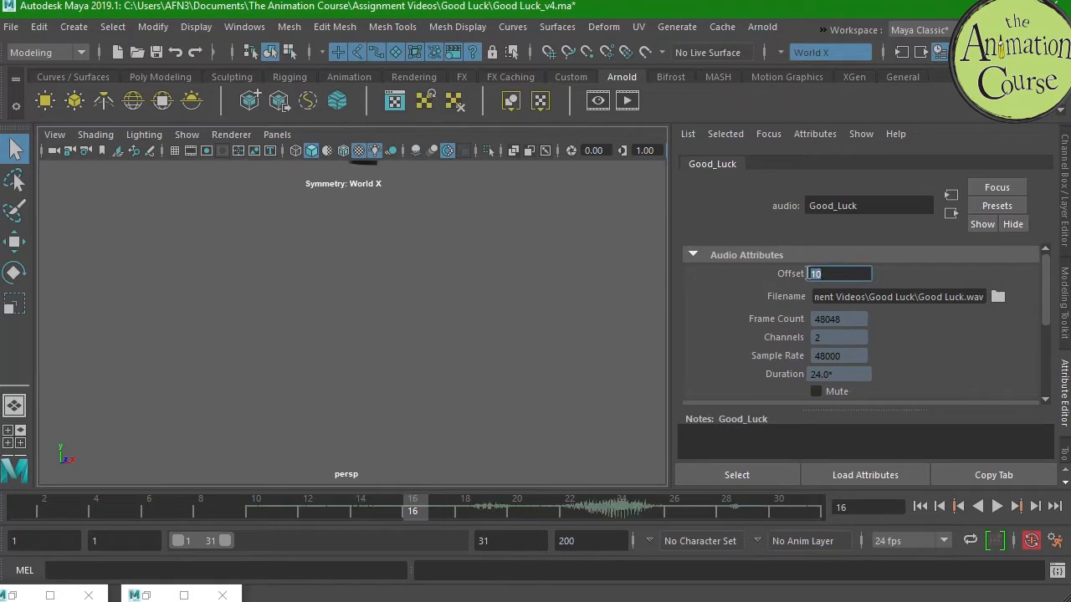
# - Play the timeline to listen to the offset Good_Luck sound
pyautogui.click(246, 511)
pyautogui.hotkey('alt', 'v')
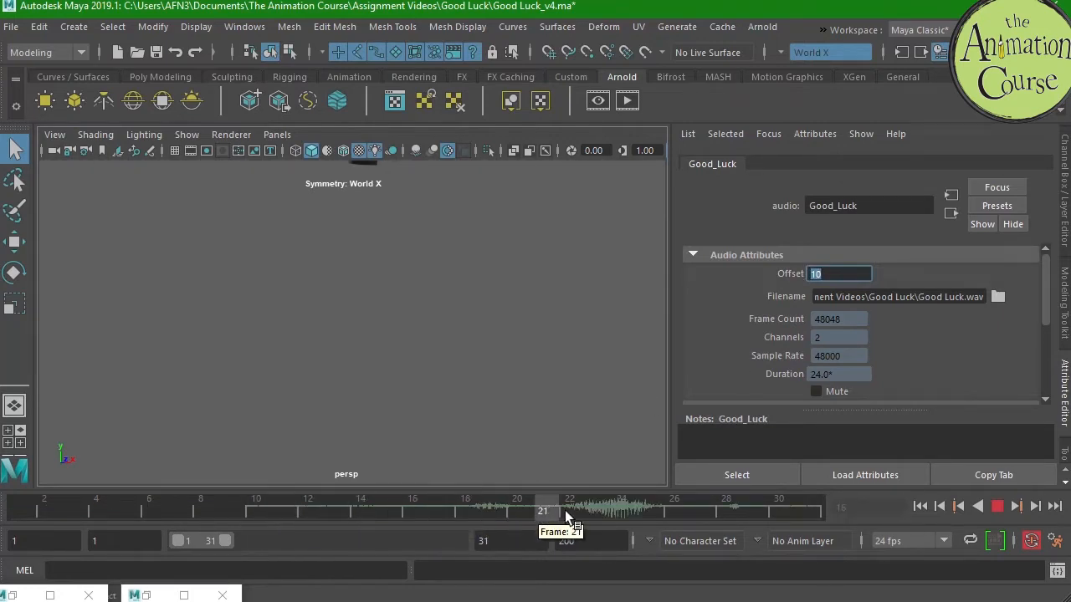
pyautogui.click(77, 513)
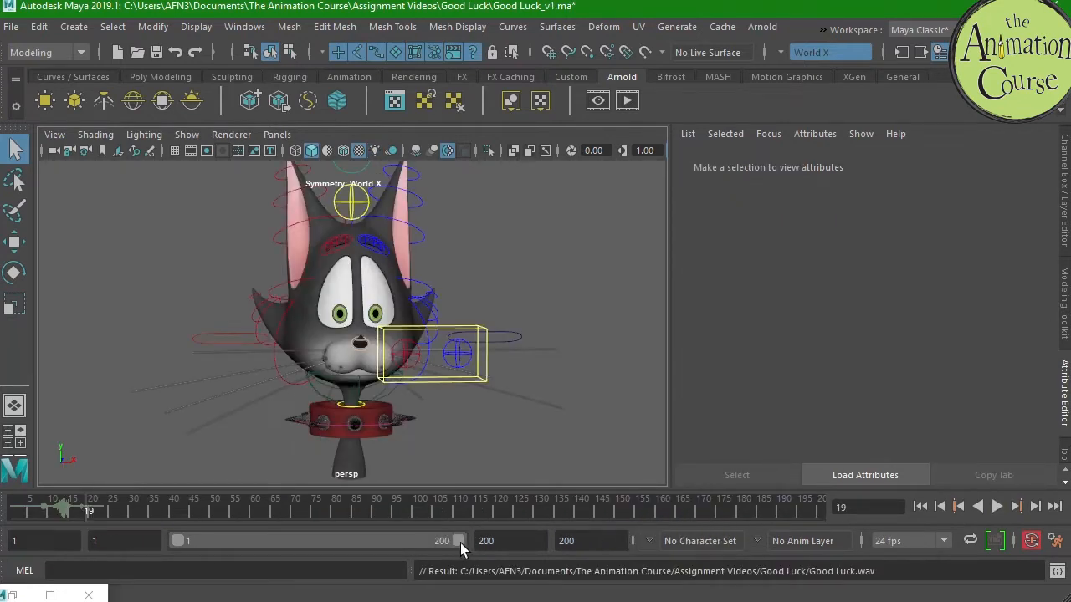
# - In the Good Luck_v1 scene, shorten the playback range to end at frame 23, and scrub and play the audio
pyautogui.moveTo(460, 543); pyautogui.dragTo(194, 539)
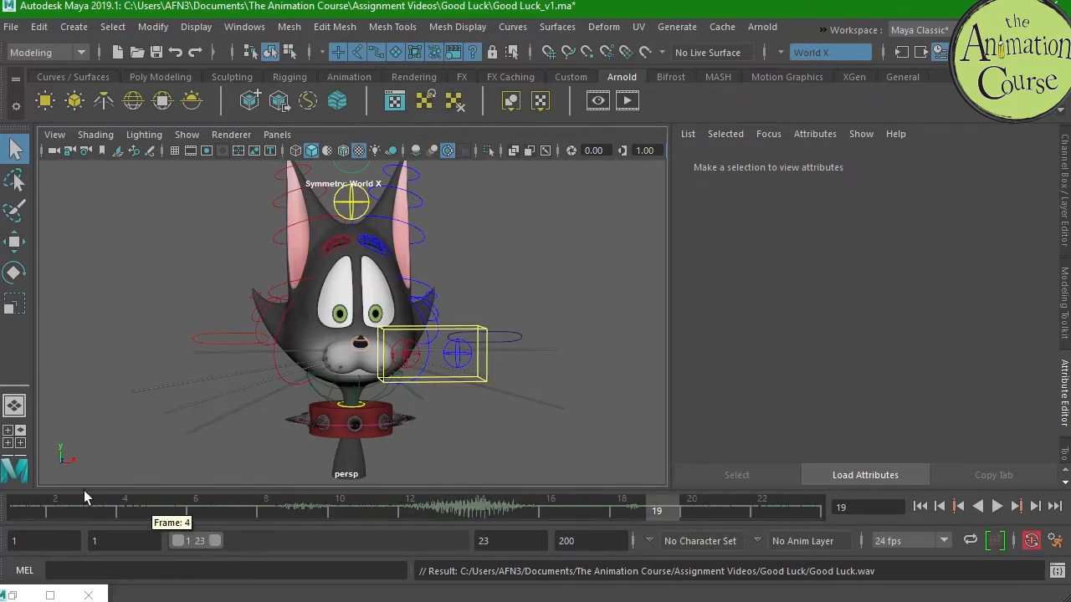
pyautogui.moveTo(17, 512); pyautogui.dragTo(692, 512)
pyautogui.click(997, 506)
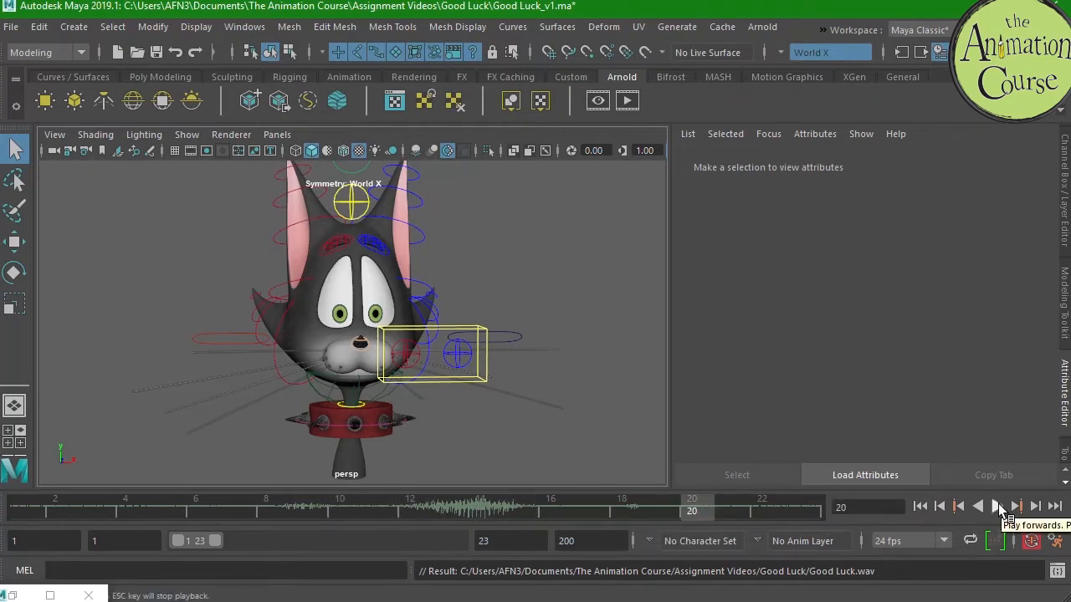
pyautogui.click(998, 507)
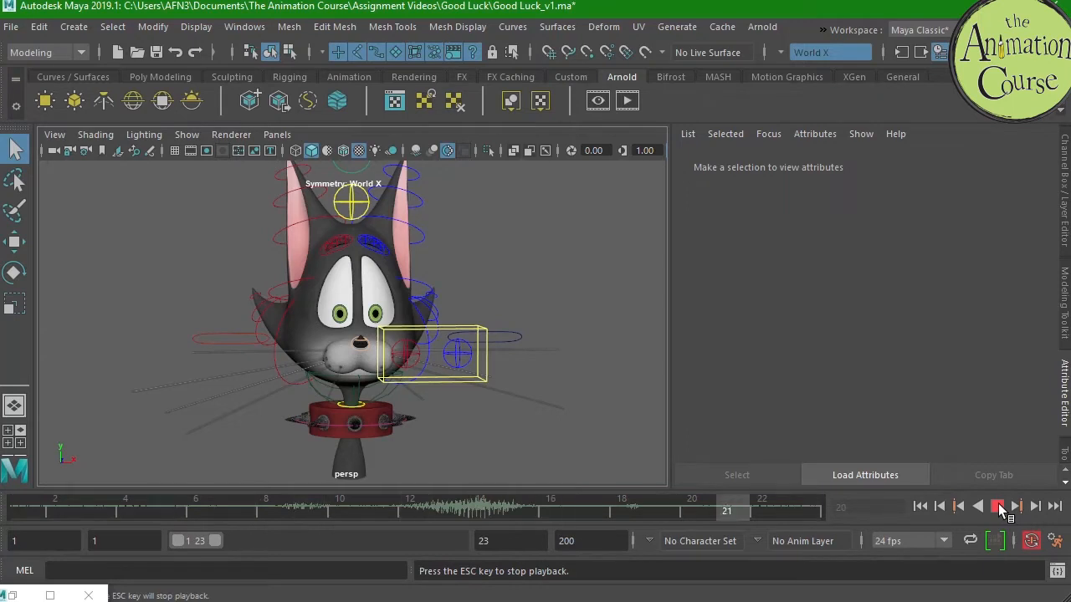
pyautogui.click(997, 507)
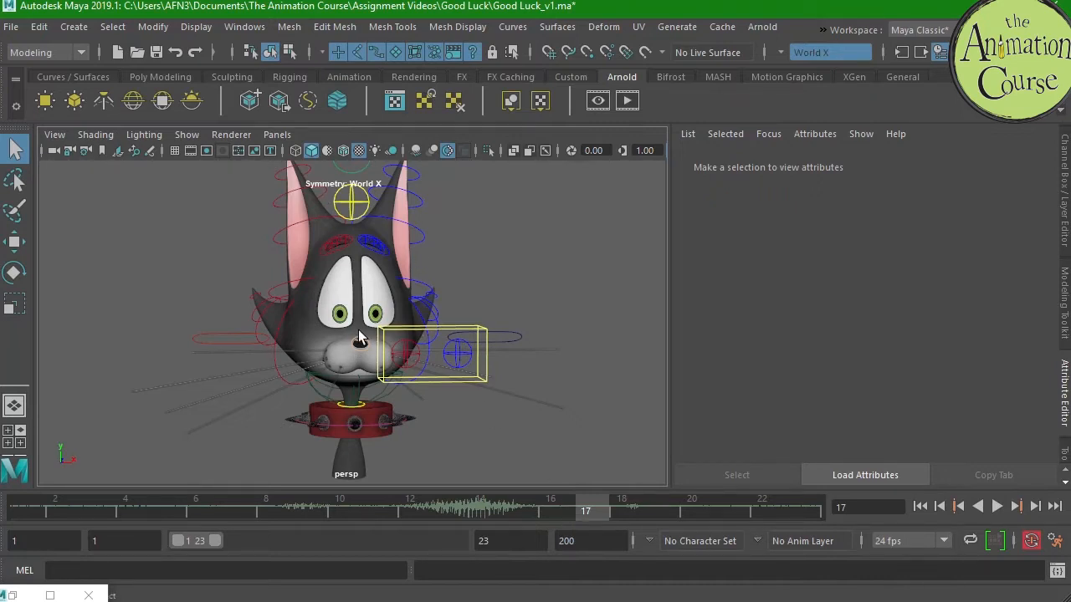
# - Open the Playblast options and create an AVI playblast of frames 1 to 23 without saving it to file
pyautogui.rightClick(549, 512)
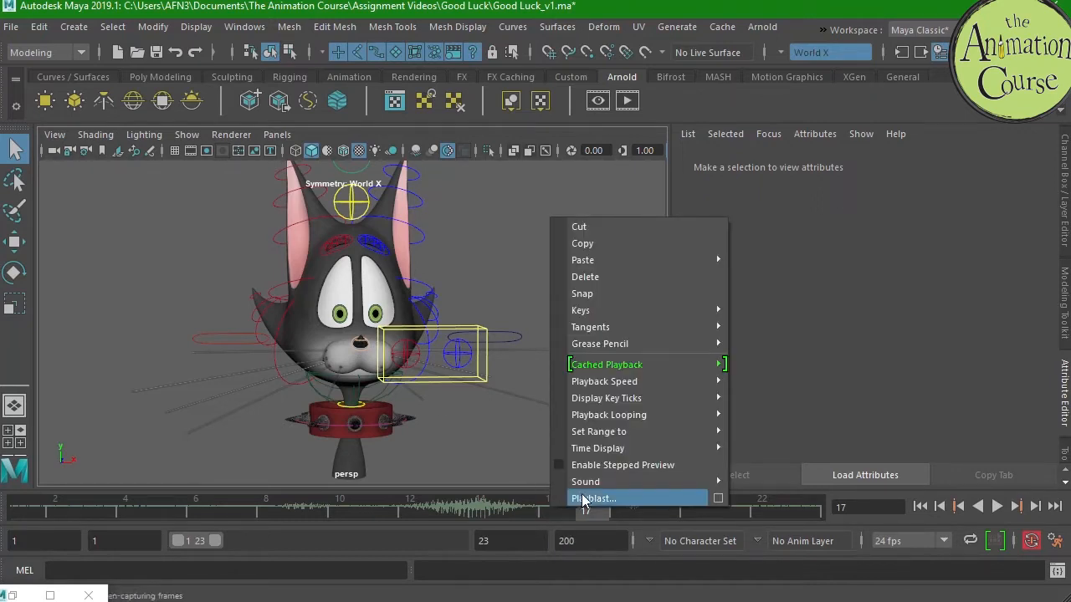
pyautogui.click(719, 499)
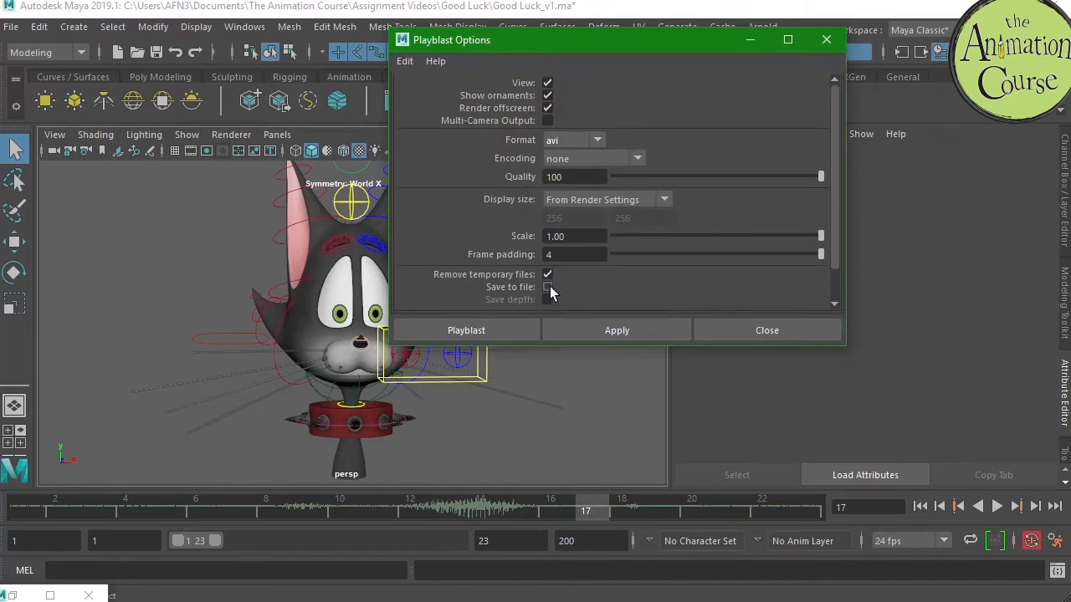
pyautogui.click(490, 331)
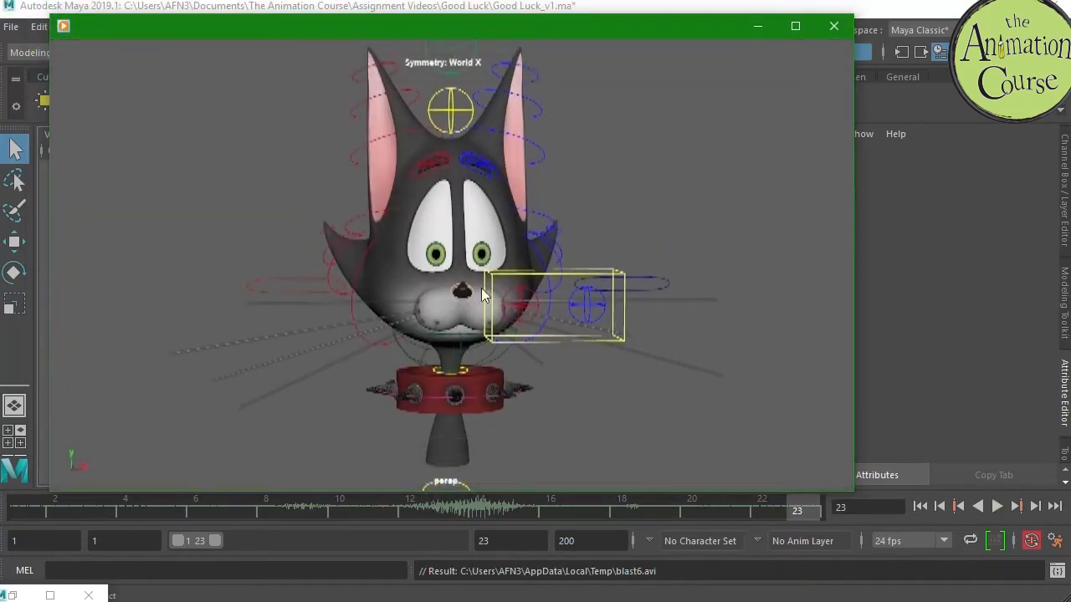
# - Set aside the playblast preview and play the timeline audio from around frame 7
pyautogui.moveTo(454, 443)
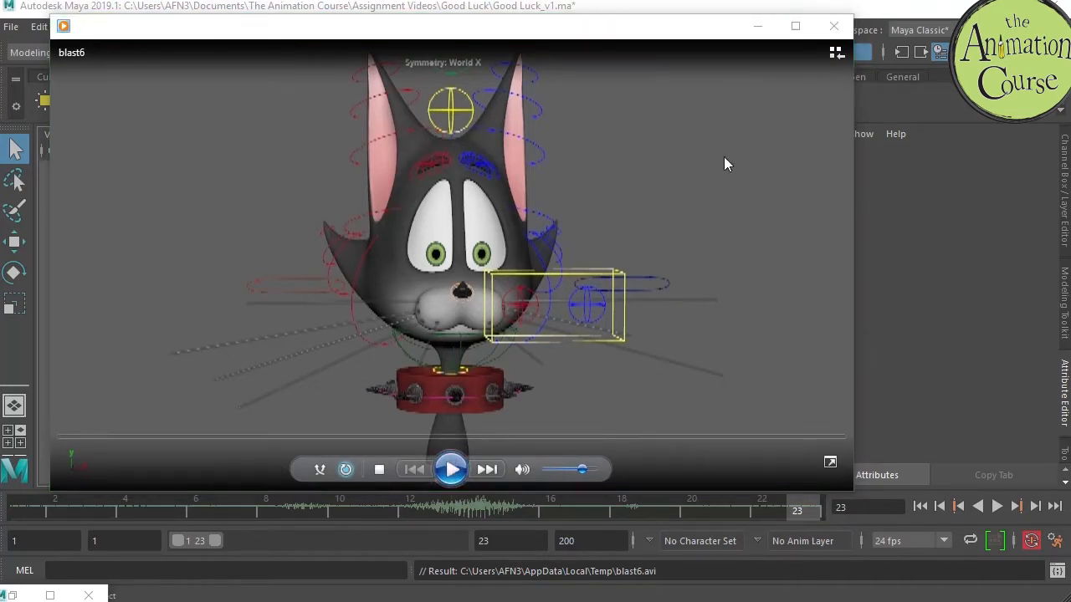
pyautogui.click(753, 25)
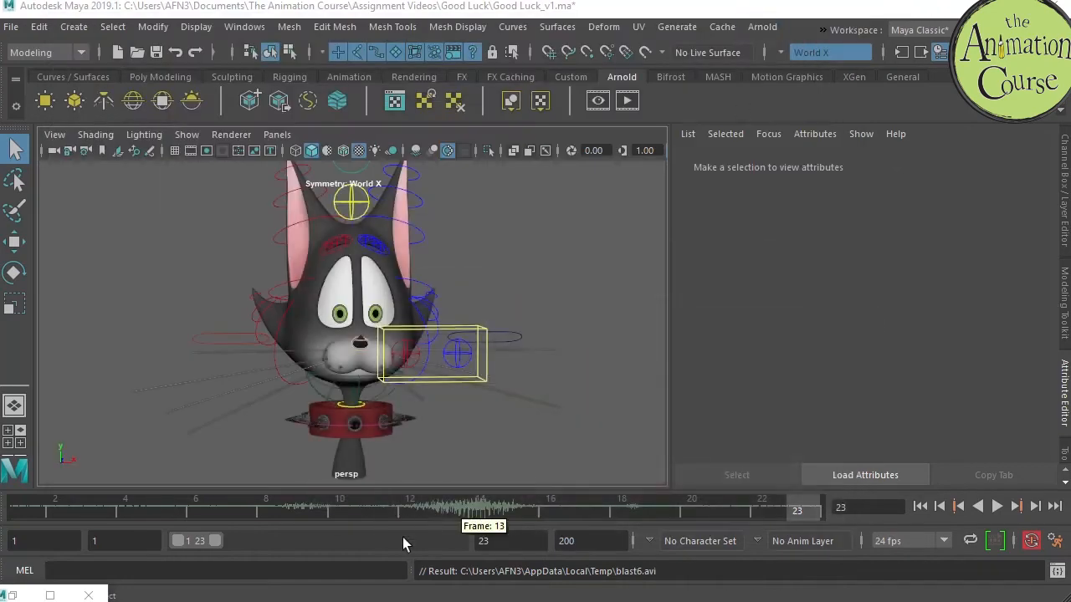
pyautogui.click(238, 508)
pyautogui.hotkey('alt', 'v')
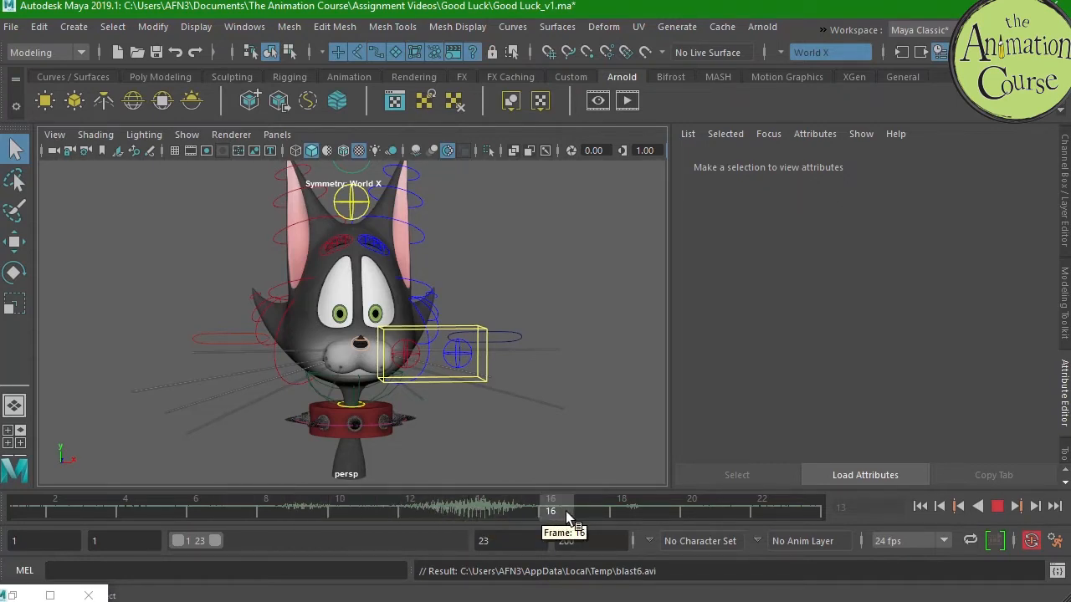
pyautogui.hotkey('alt', 'v')
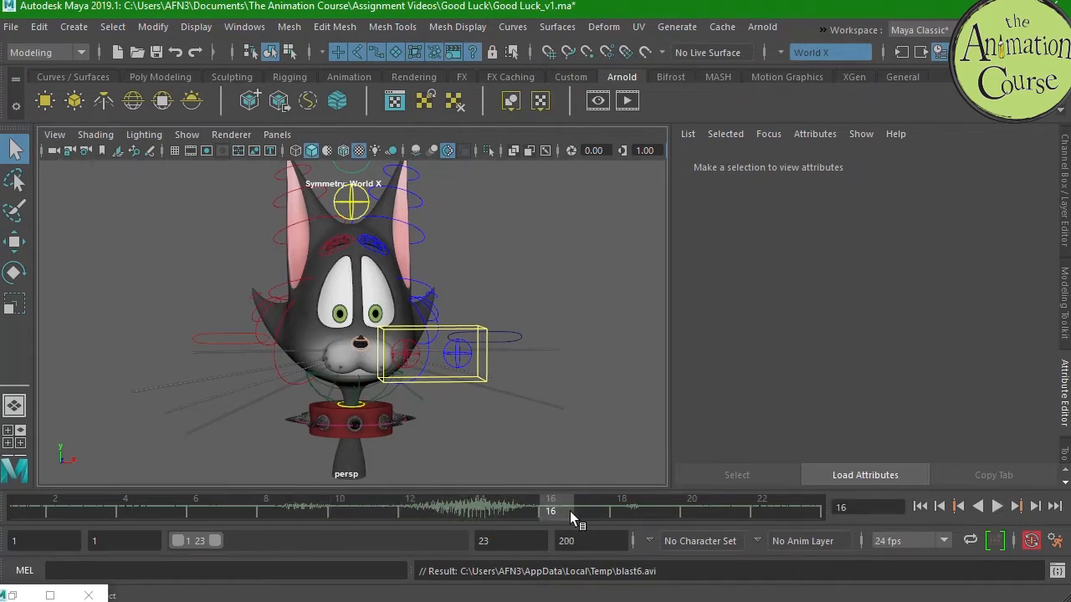
# - Scrub the Good Luck dialogue between frames 8, 23, 13 and 6 to check its timing
pyautogui.click(266, 506)
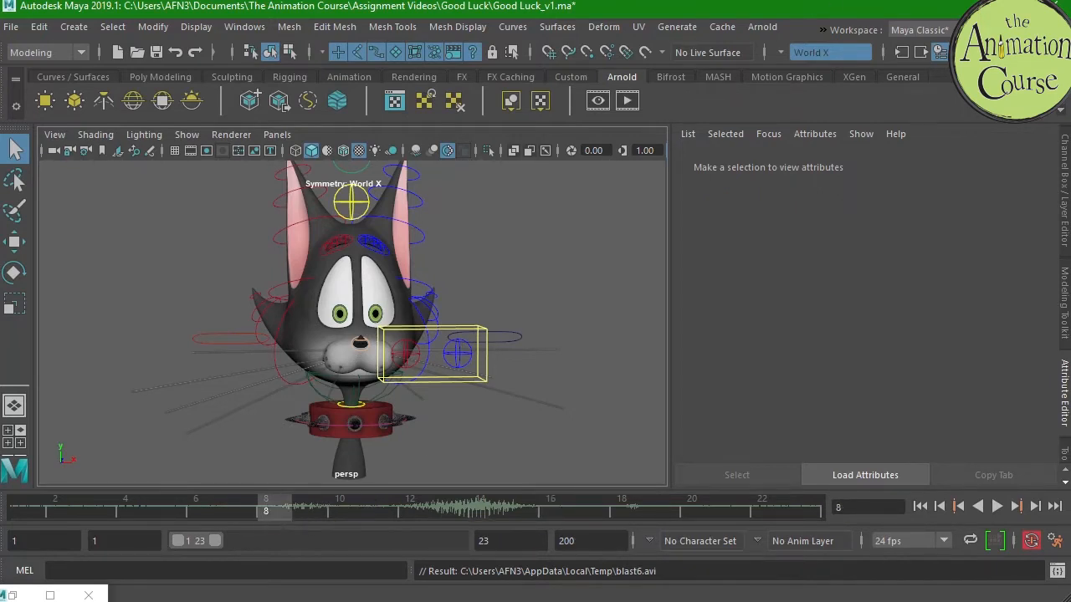
pyautogui.click(796, 506)
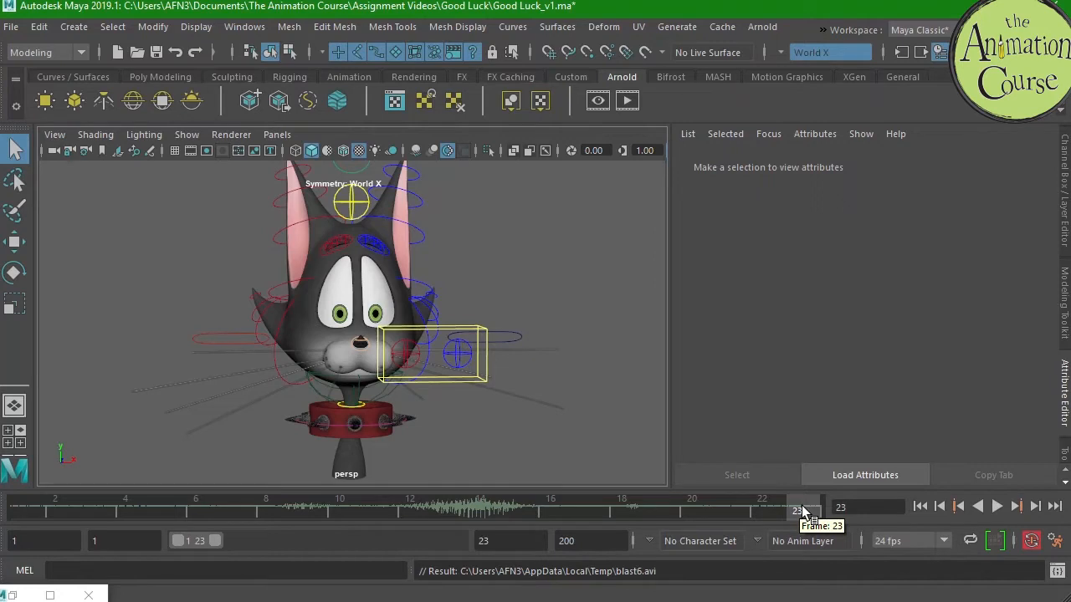
pyautogui.moveTo(801, 512); pyautogui.dragTo(452, 519)
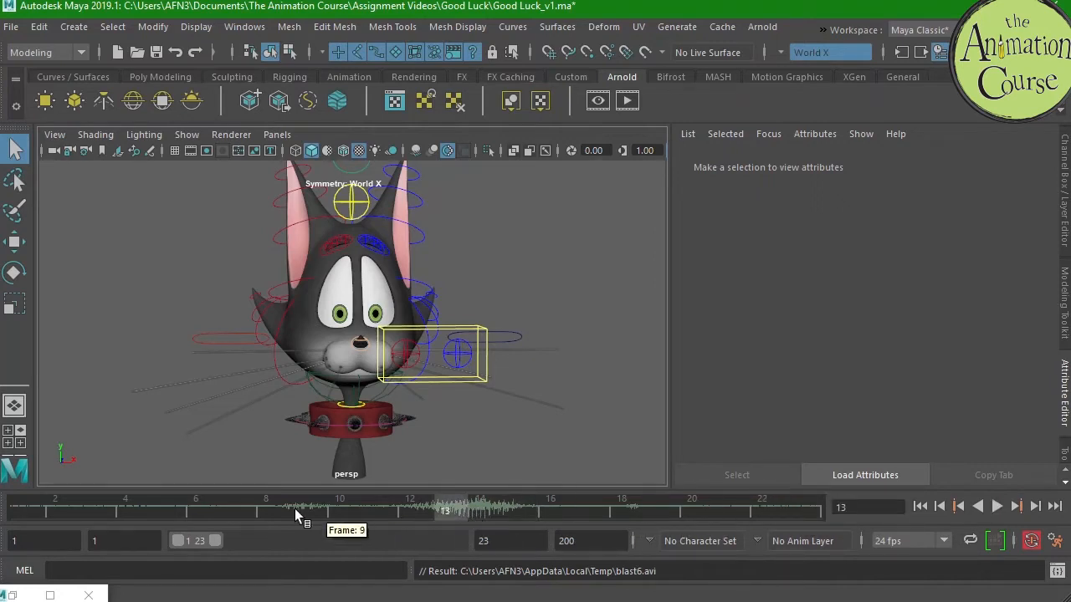
pyautogui.click(195, 503)
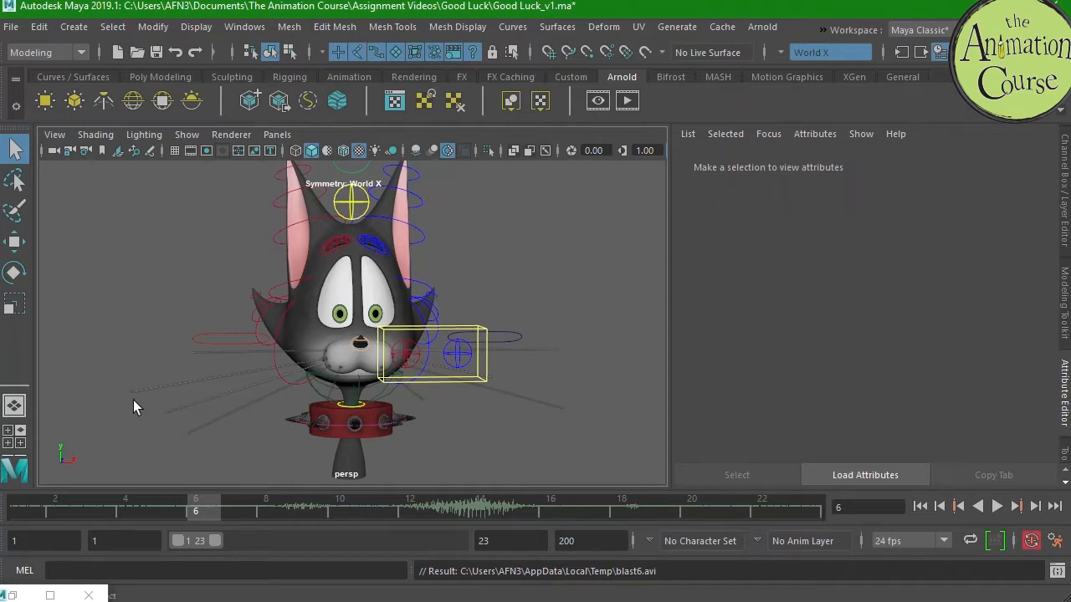
# - Save the current scene, and save it again as a new version named Good Luck_v2.ma in the Good Luck folder
pyautogui.click(11, 26)
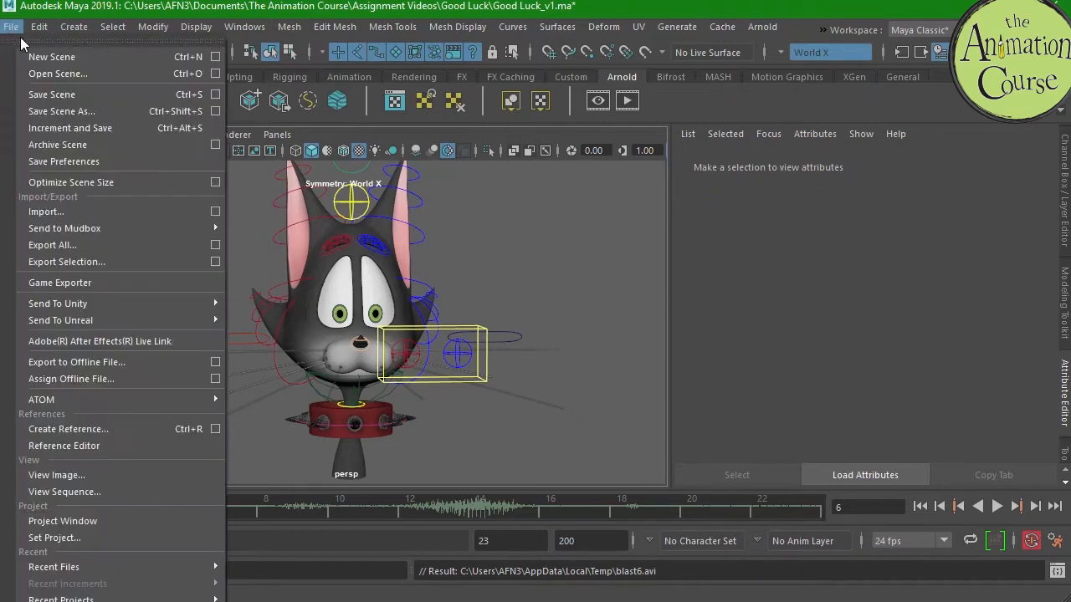
pyautogui.click(34, 93)
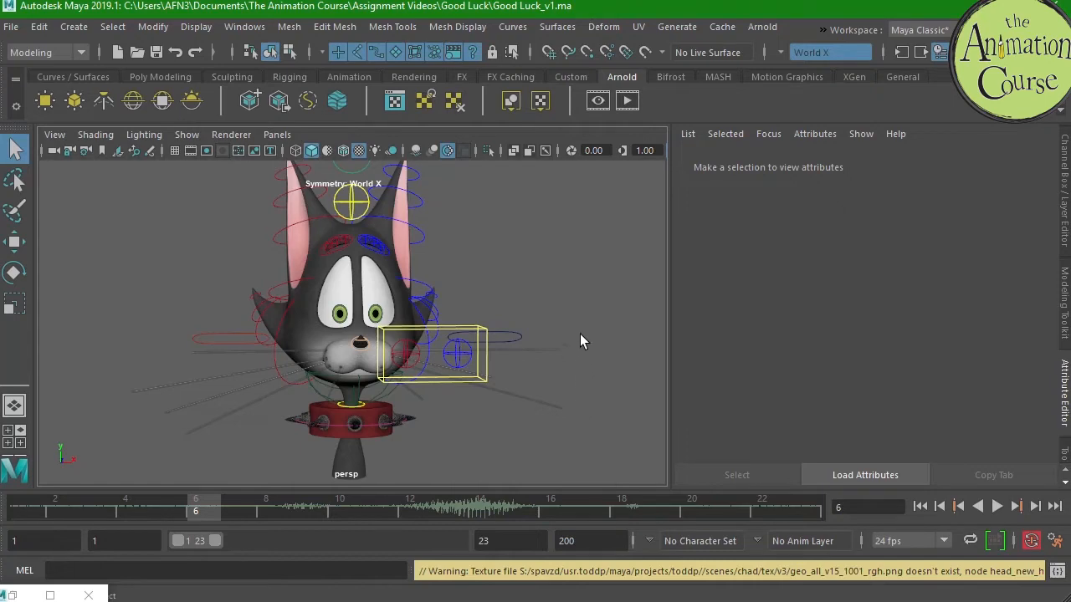
pyautogui.click(11, 27)
pyautogui.click(51, 108)
pyautogui.click(317, 142)
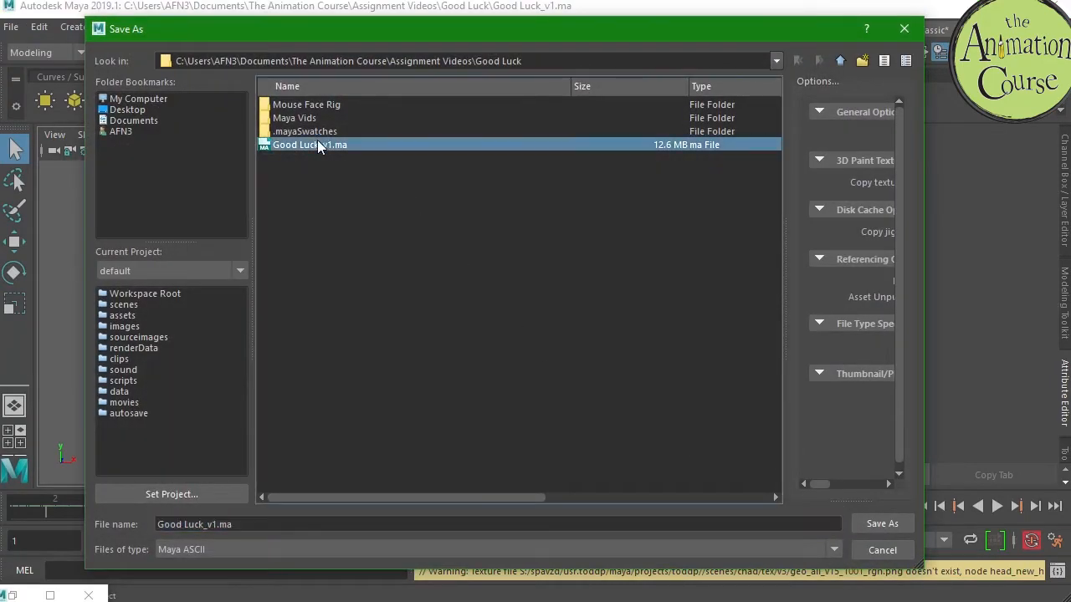
pyautogui.click(215, 525)
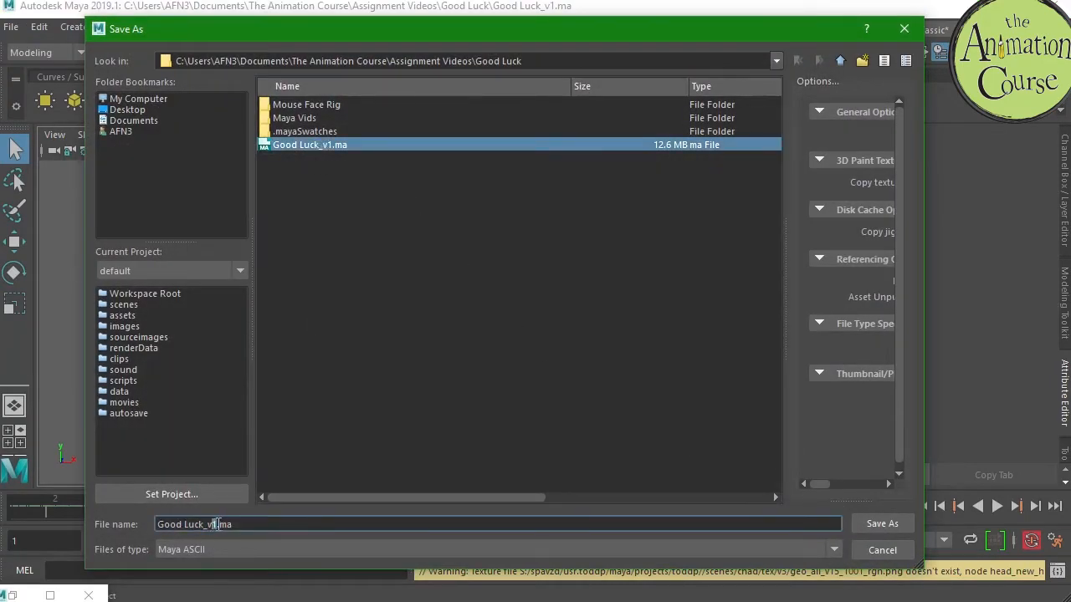
pyautogui.write('2')
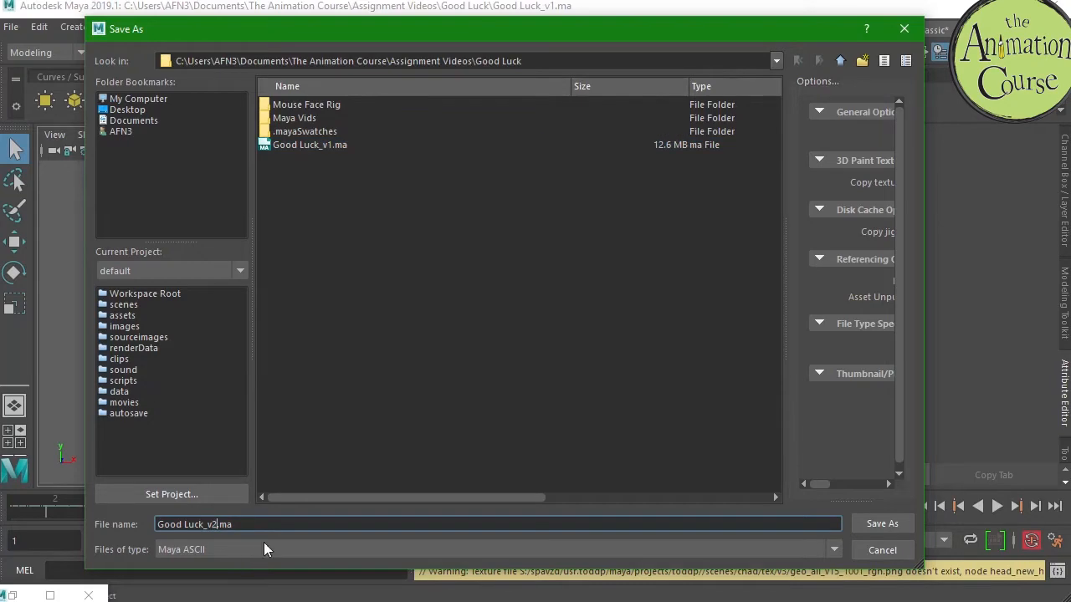
pyautogui.click(888, 524)
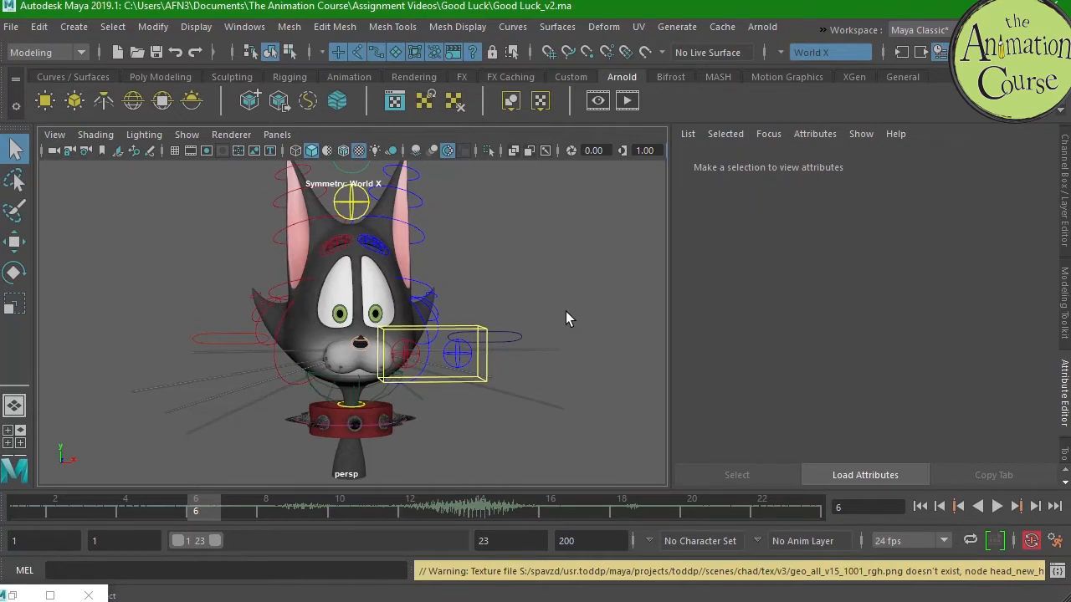
pyautogui.click(11, 27)
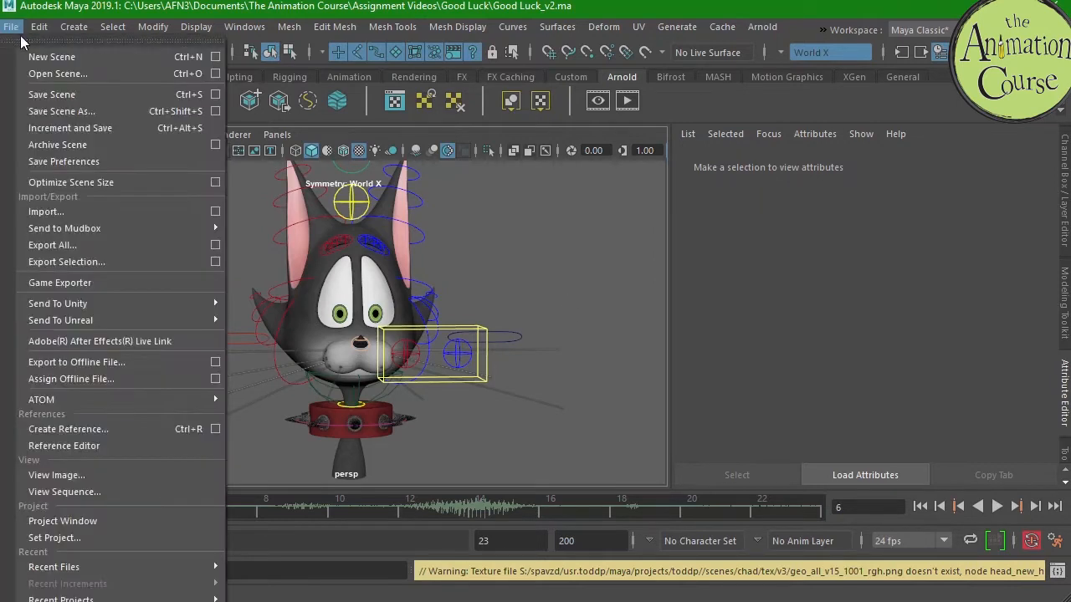
pyautogui.click(40, 95)
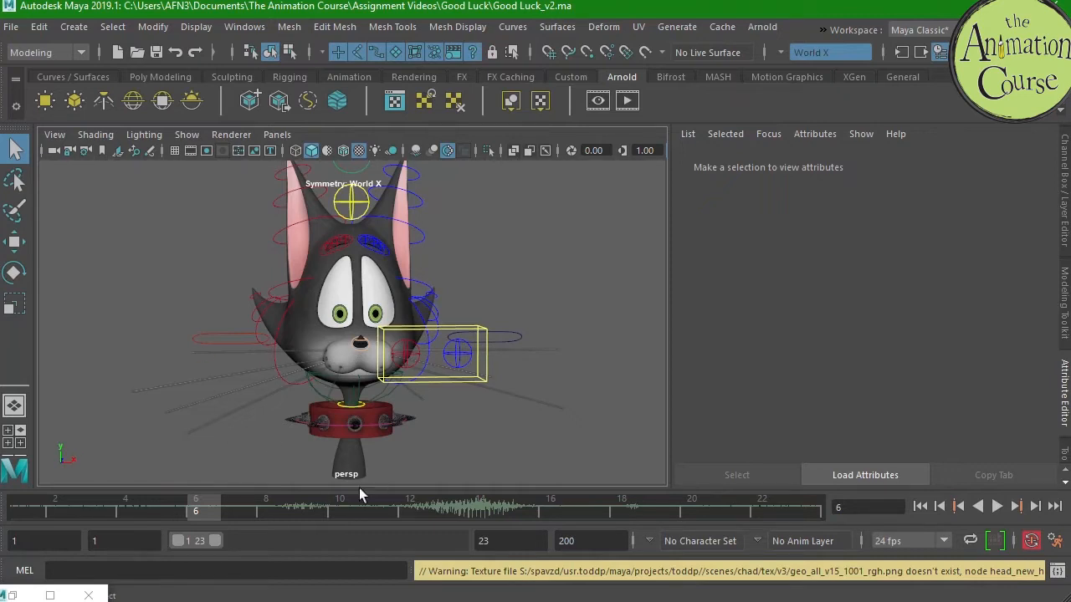
# - Go to frame 7 and examine the cat rig's face controls and eye-aim box from several angles
pyautogui.click(229, 509)
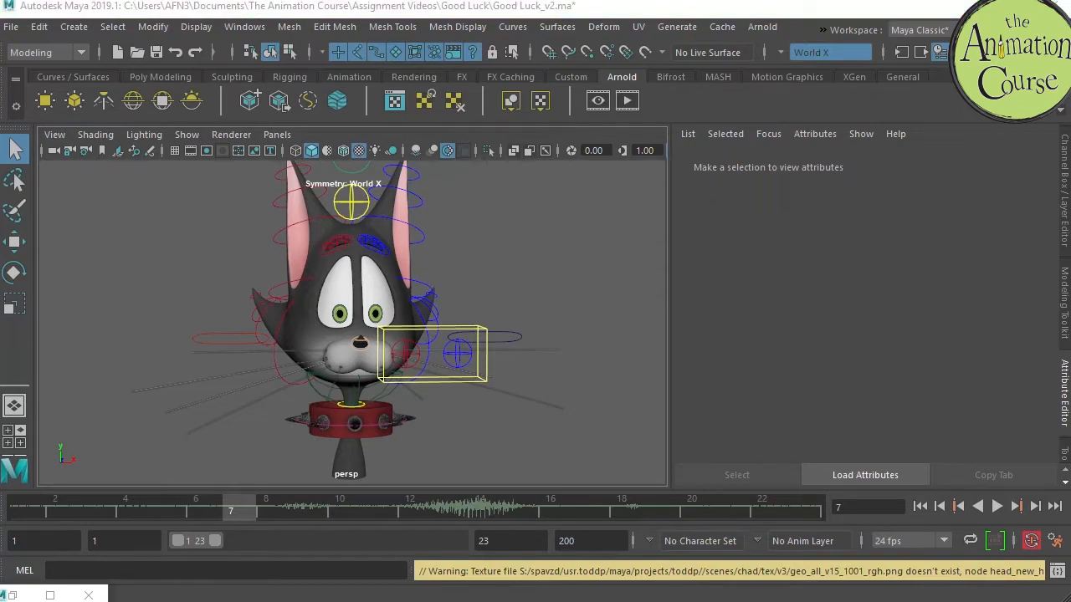
pyautogui.keyDown('alt'); pyautogui.moveTo(429, 407); pyautogui.dragTo(401, 394); pyautogui.keyUp('alt')
pyautogui.keyDown('alt'); pyautogui.moveTo(401, 394); pyautogui.dragTo(488, 374, button='right'); pyautogui.keyUp('alt')
pyautogui.moveTo(487, 373)
pyautogui.keyDown('alt'); pyautogui.mouseDown()
pyautogui.moveTo(443, 364)
pyautogui.moveTo(440, 315)
pyautogui.moveTo(461, 376)
pyautogui.moveTo(484, 361)
pyautogui.mouseUp(); pyautogui.keyUp('alt')
pyautogui.keyDown('alt'); pyautogui.moveTo(484, 361); pyautogui.dragTo(448, 347, button='right'); pyautogui.keyUp('alt')
pyautogui.keyDown('alt'); pyautogui.moveTo(421, 403); pyautogui.dragTo(407, 406); pyautogui.keyUp('alt')
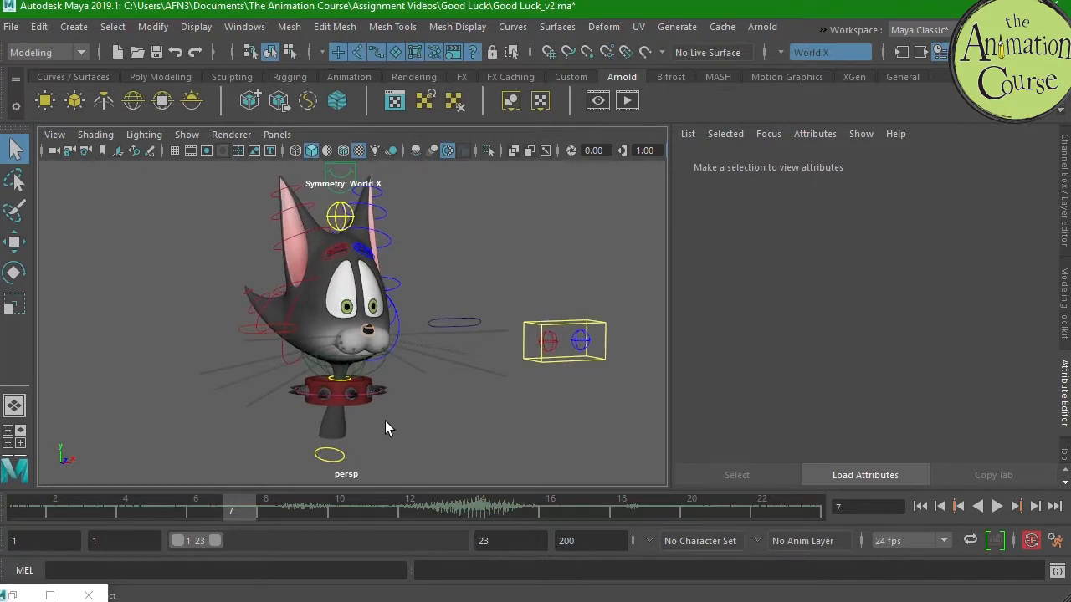
pyautogui.keyDown('alt'); pyautogui.moveTo(438, 378); pyautogui.dragTo(391, 399); pyautogui.keyUp('alt')
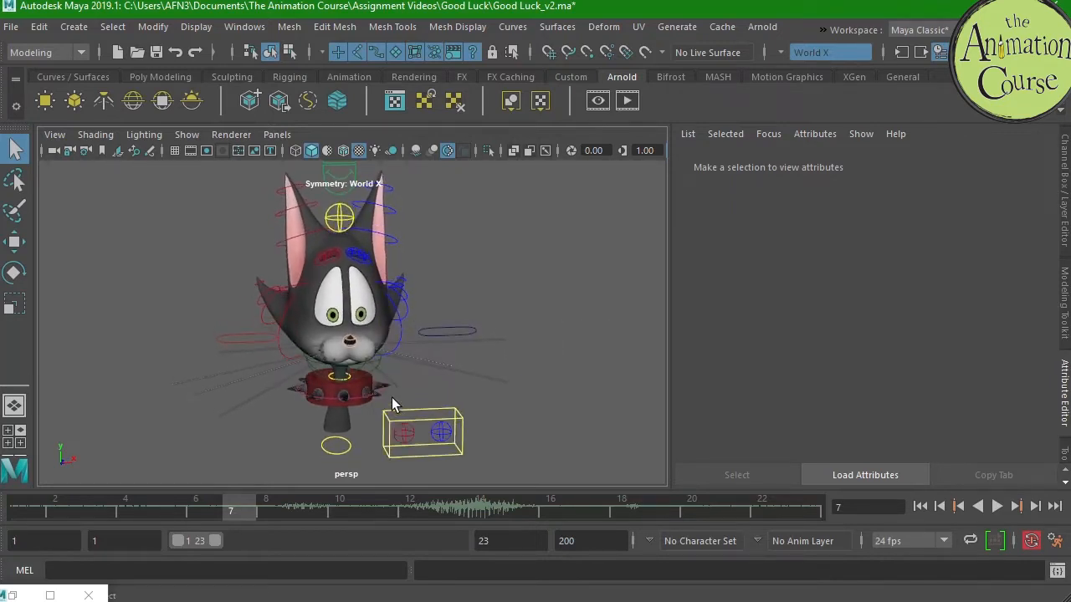
pyautogui.keyDown('alt'); pyautogui.moveTo(472, 326); pyautogui.dragTo(452, 321); pyautogui.keyUp('alt')
pyautogui.keyDown('alt'); pyautogui.moveTo(452, 321); pyautogui.dragTo(509, 328, button='right'); pyautogui.keyUp('alt')
pyautogui.keyDown('alt'); pyautogui.moveTo(480, 284); pyautogui.dragTo(453, 355, button='middle'); pyautogui.keyUp('alt')
pyautogui.keyDown('alt'); pyautogui.moveTo(454, 355); pyautogui.dragTo(534, 355, button='right'); pyautogui.keyUp('alt')
pyautogui.keyDown('alt'); pyautogui.moveTo(523, 350); pyautogui.dragTo(511, 321, button='middle'); pyautogui.keyUp('alt')
# - Select the left cheek hair, left whisker and right cheek hair controls in turn to inspect them
pyautogui.click(421, 382)
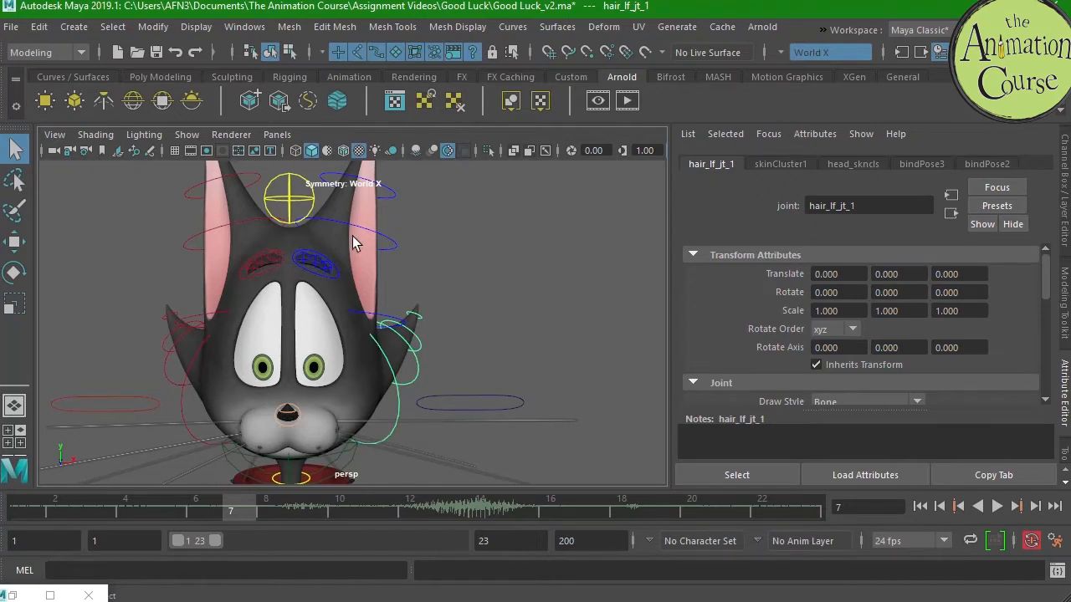
pyautogui.click(461, 398)
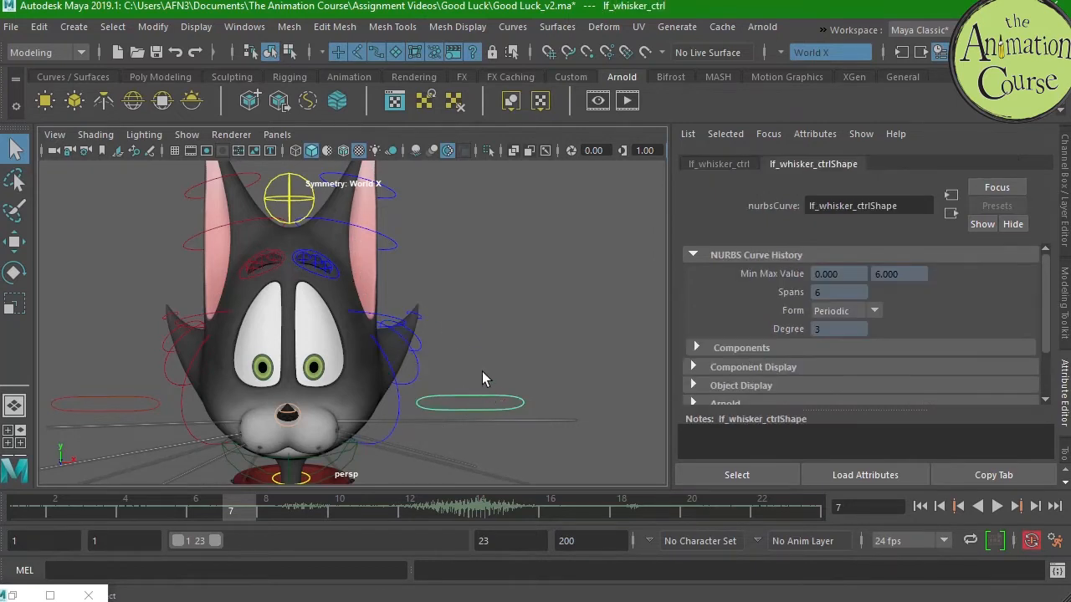
pyautogui.keyDown('alt'); pyautogui.moveTo(459, 321); pyautogui.dragTo(478, 304); pyautogui.keyUp('alt')
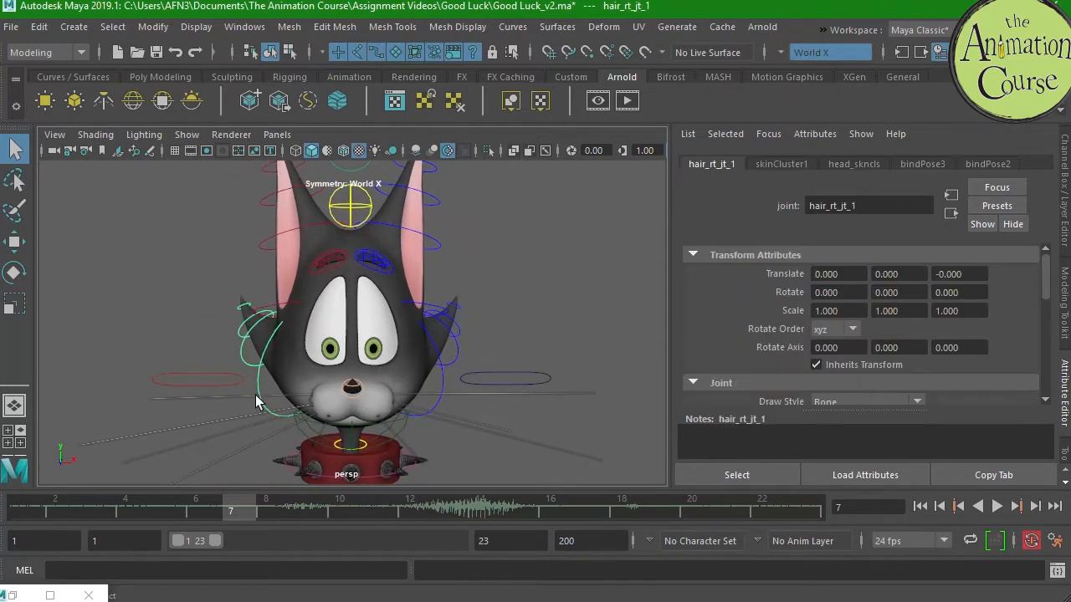
pyautogui.keyDown('alt'); pyautogui.moveTo(257, 402); pyautogui.dragTo(397, 385); pyautogui.keyUp('alt')
# - Try out the jaw_jt control by rotating it to about -17, 13, 21 and pulling the jaw down about 2.3 units
pyautogui.click(403, 394)
pyautogui.keyDown('alt'); pyautogui.moveTo(518, 374); pyautogui.dragTo(478, 340); pyautogui.keyUp('alt')
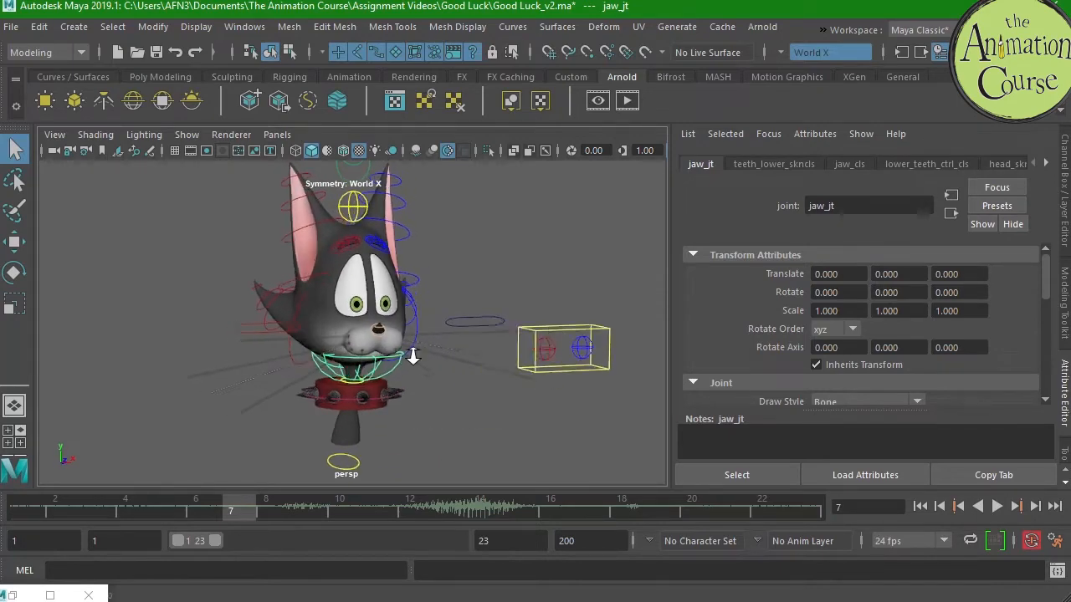
pyautogui.keyDown('alt'); pyautogui.moveTo(410, 348); pyautogui.dragTo(466, 388, button='right'); pyautogui.keyUp('alt')
pyautogui.press('e')
pyautogui.moveTo(463, 386); pyautogui.dragTo(383, 424)
pyautogui.keyDown('alt'); pyautogui.moveTo(483, 410); pyautogui.dragTo(402, 414); pyautogui.keyUp('alt')
pyautogui.press('w')
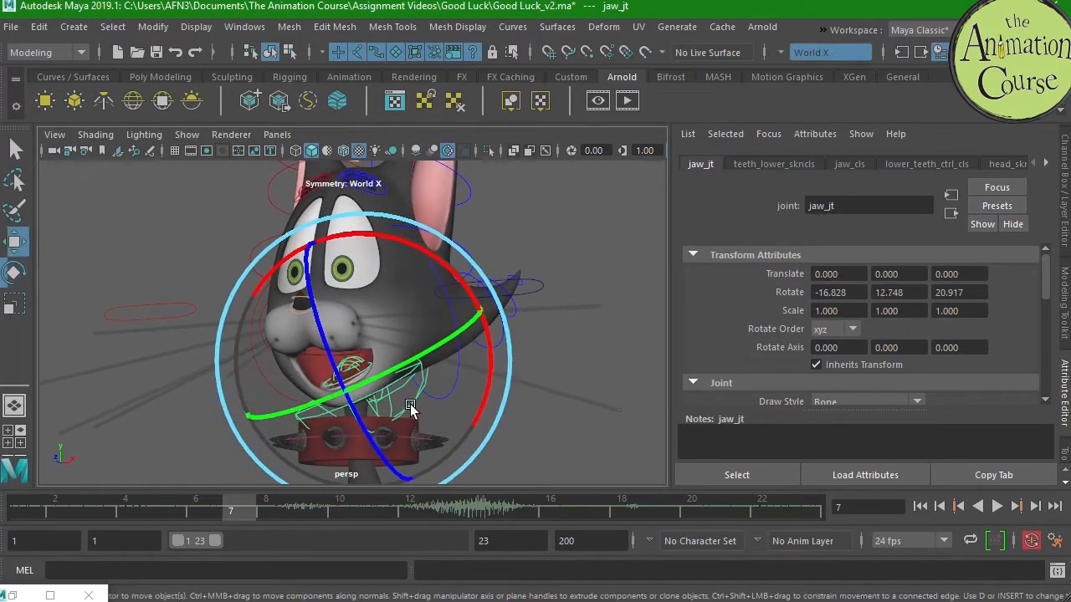
pyautogui.moveTo(361, 351); pyautogui.dragTo(339, 434)
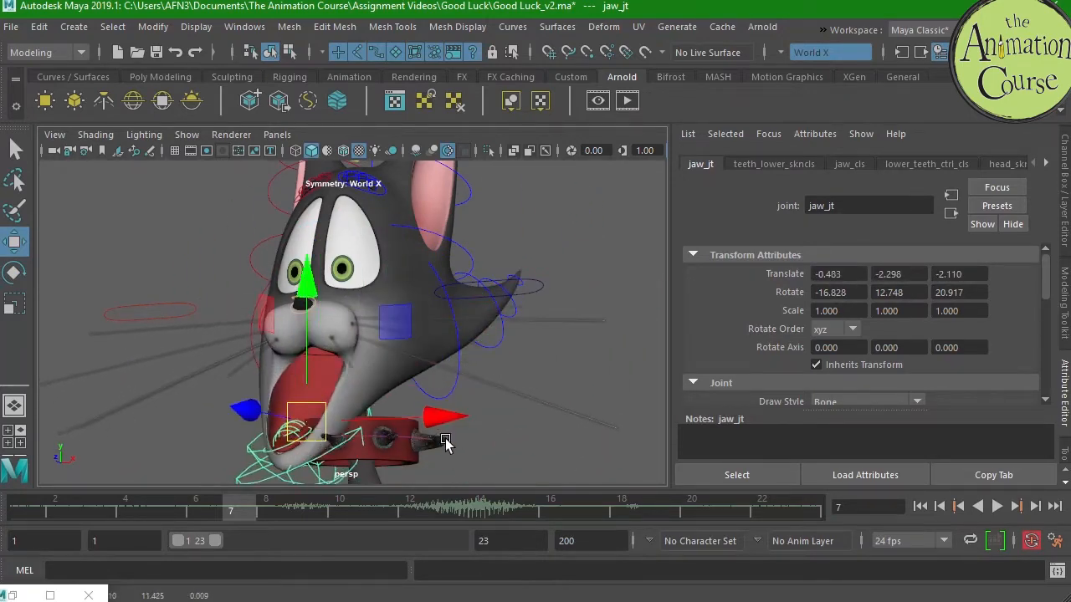
# - Undo the test move and rotation of the jaw control
pyautogui.hotkey('ctrl', 'z')
pyautogui.keyDown('alt'); pyautogui.moveTo(439, 427); pyautogui.dragTo(447, 449); pyautogui.keyUp('alt')
pyautogui.press('e')
pyautogui.hotkey('ctrl', 'z')
pyautogui.hotkey('ctrl', 'z')
# - Move the spiked collar off the neck to one side with collar_ctrl to expose the neck controls
pyautogui.click(504, 406)
pyautogui.click(416, 383)
pyautogui.press('w')
pyautogui.moveTo(558, 416); pyautogui.dragTo(594, 418)
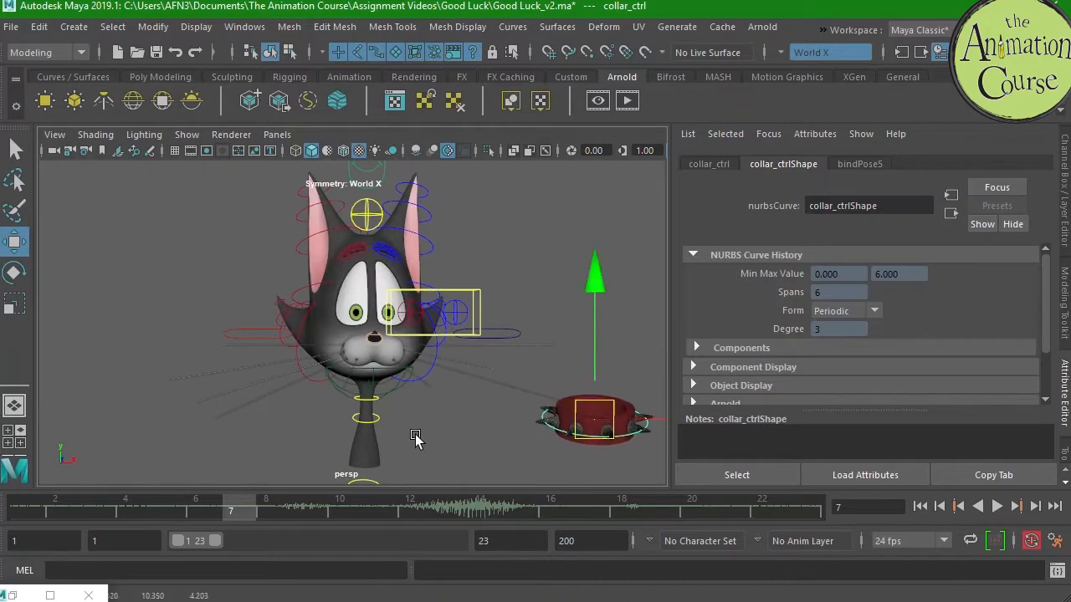
# - Try rotating the neck control below the head and undo the rotation
pyautogui.click(381, 419)
pyautogui.press('e')
pyautogui.moveTo(486, 373); pyautogui.dragTo(494, 409)
pyautogui.hotkey('ctrl', 'z')
# - Move the collar farther away from the head, out of view, with its control
pyautogui.keyDown('alt'); pyautogui.moveTo(522, 433); pyautogui.dragTo(414, 394, button='middle'); pyautogui.keyUp('alt')
pyautogui.click(473, 394)
pyautogui.press('w')
pyautogui.moveTo(468, 376); pyautogui.dragTo(745, 415)
pyautogui.keyDown('alt'); pyautogui.moveTo(358, 378); pyautogui.dragTo(461, 390, button='middle'); pyautogui.keyUp('alt')
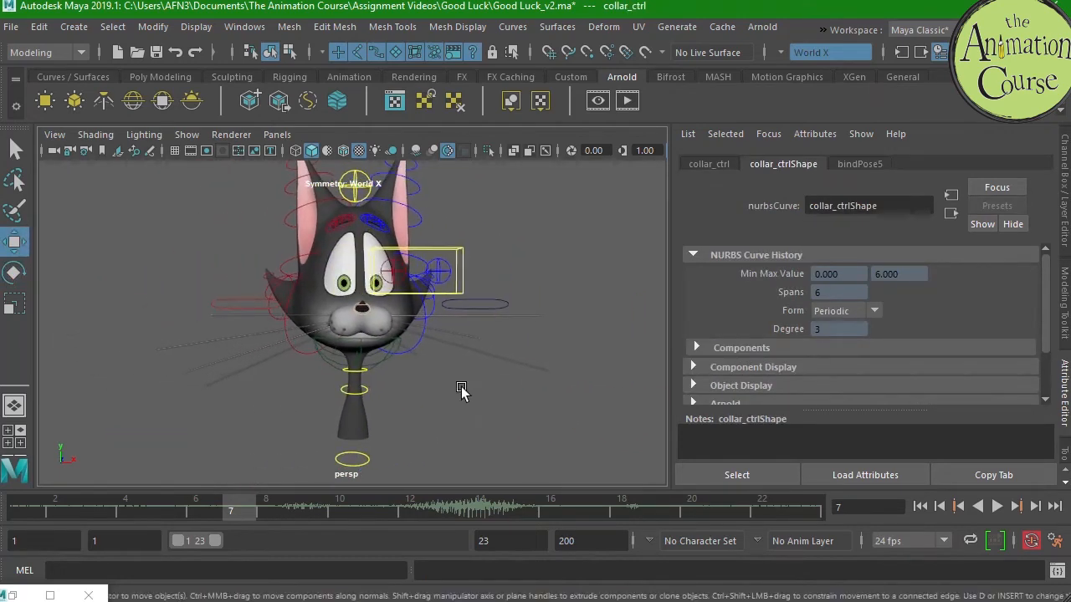
# - Try rotating the neck with the lower ring control around it
pyautogui.scroll(4, 460, 401)
pyautogui.click(365, 432)
pyautogui.press('e')
pyautogui.moveTo(418, 403); pyautogui.dragTo(503, 408)
# - Undo the neck rotation and the collar moves to put the collar back around the neck
pyautogui.hotkey('ctrl', 'z')
pyautogui.hotkey('ctrl', 'z')
pyautogui.hotkey('ctrl', 'z')
pyautogui.hotkey('ctrl', 'z')
pyautogui.hotkey('ctrl', 'z')
pyautogui.hotkey('ctrl', 'z')
pyautogui.hotkey('ctrl', 'z')
pyautogui.hotkey('ctrl', 'z')
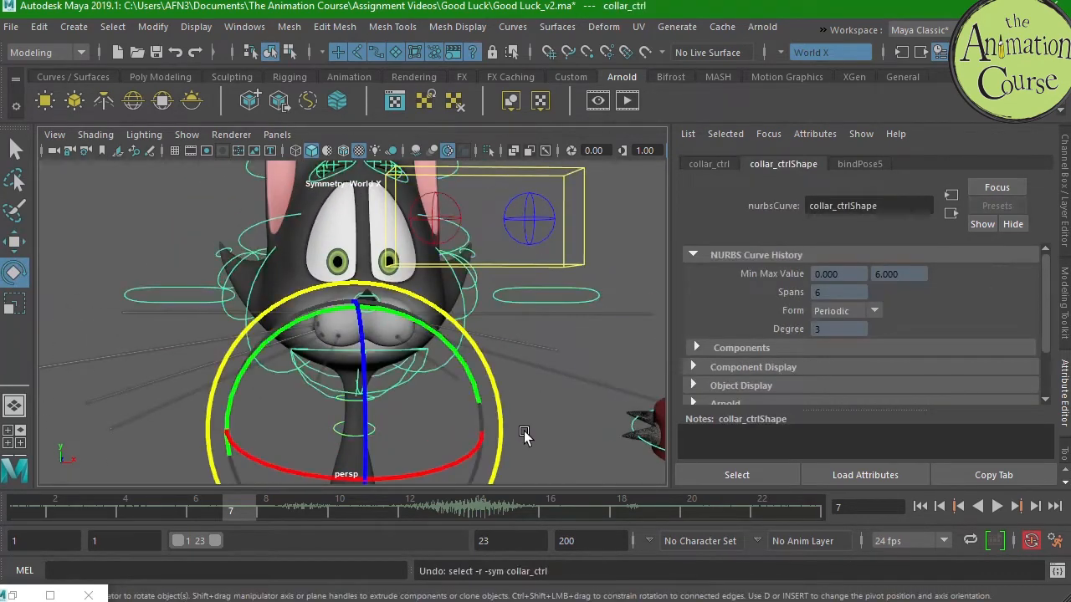
pyautogui.hotkey('ctrl', 'z')
pyautogui.hotkey('ctrl', 'z')
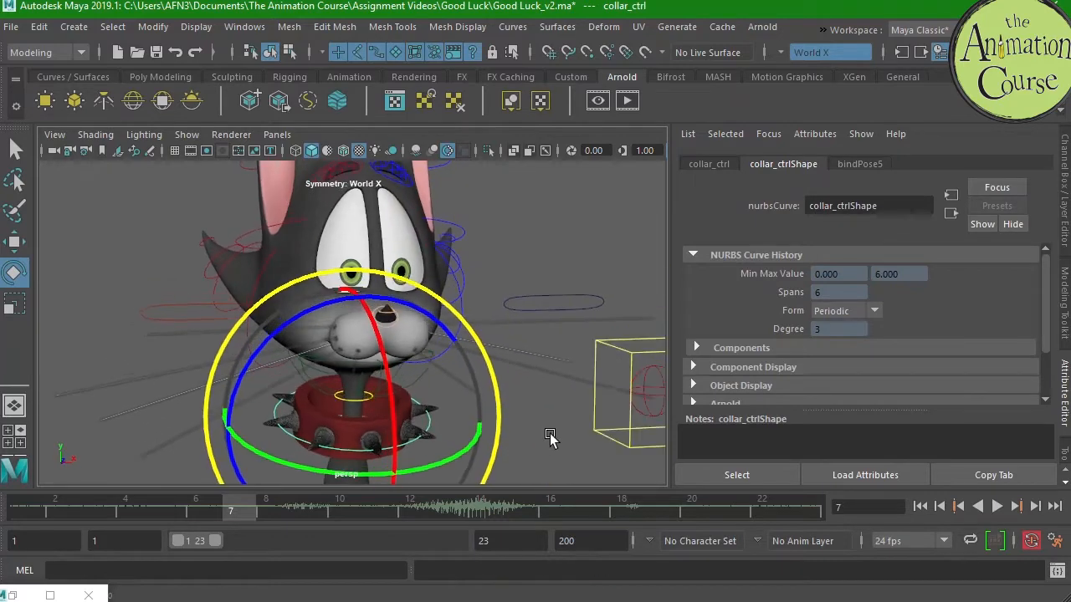
# - Select the body_jt control below the neck, try rotating the whole body with it, and undo the rotation
pyautogui.keyDown('alt'); pyautogui.moveTo(544, 439); pyautogui.dragTo(482, 377, button='right'); pyautogui.keyUp('alt')
pyautogui.moveTo(496, 410)
pyautogui.keyDown('alt'); pyautogui.mouseDown()
pyautogui.moveTo(483, 433)
pyautogui.moveTo(490, 426)
pyautogui.mouseUp(); pyautogui.keyUp('alt')
pyautogui.press('q')
pyautogui.keyDown('alt'); pyautogui.moveTo(475, 326); pyautogui.dragTo(387, 406); pyautogui.keyUp('alt')
pyautogui.click(360, 417)
pyautogui.keyDown('alt'); pyautogui.moveTo(444, 424); pyautogui.dragTo(414, 415); pyautogui.keyUp('alt')
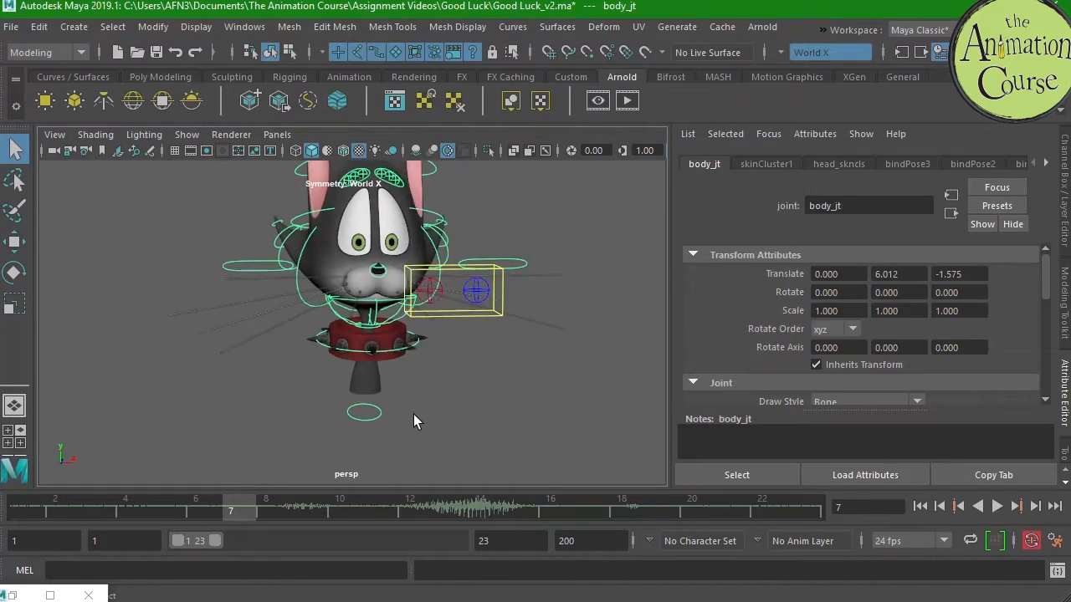
pyautogui.press('e')
pyautogui.moveTo(472, 341); pyautogui.dragTo(496, 351)
pyautogui.hotkey('ctrl', 'z')
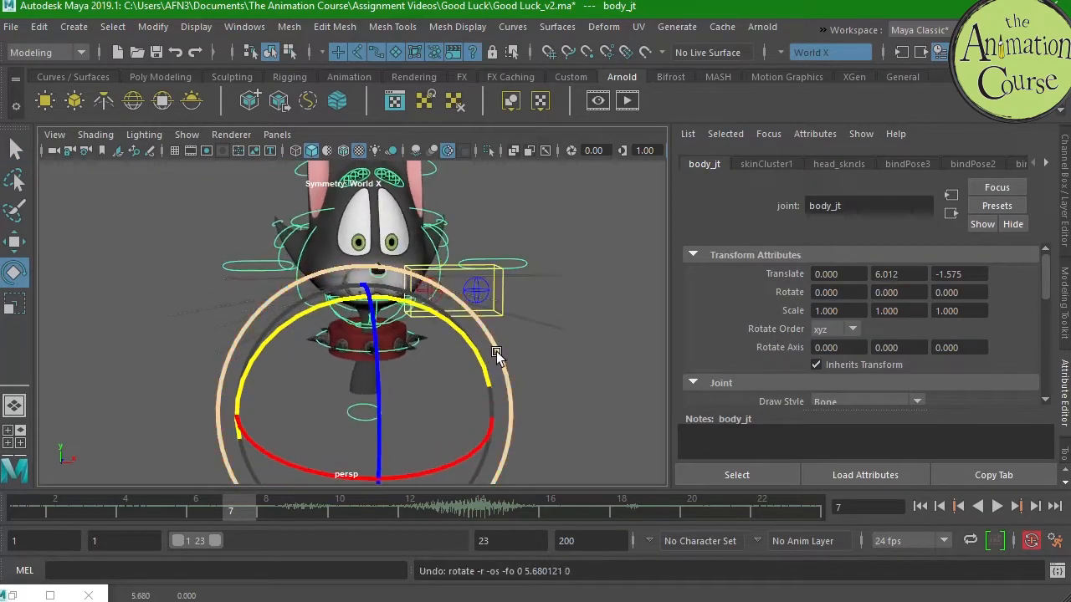
# - Select the head_jt control and try turning and tilting the cat's head with it
pyautogui.keyDown('alt'); pyautogui.moveTo(529, 301); pyautogui.dragTo(518, 376, button='middle'); pyautogui.keyUp('alt')
pyautogui.keyDown('alt'); pyautogui.moveTo(518, 376); pyautogui.dragTo(587, 385, button='right'); pyautogui.keyUp('alt')
pyautogui.moveTo(535, 326)
pyautogui.keyDown('alt'); pyautogui.mouseDown()
pyautogui.moveTo(527, 308)
pyautogui.moveTo(526, 326)
pyautogui.mouseUp(); pyautogui.keyUp('alt')
pyautogui.keyDown('alt'); pyautogui.moveTo(485, 327); pyautogui.dragTo(487, 270, button='middle'); pyautogui.keyUp('alt')
pyautogui.keyDown('alt'); pyautogui.moveTo(487, 270); pyautogui.dragTo(517, 348, button='right'); pyautogui.keyUp('alt')
pyautogui.press('q')
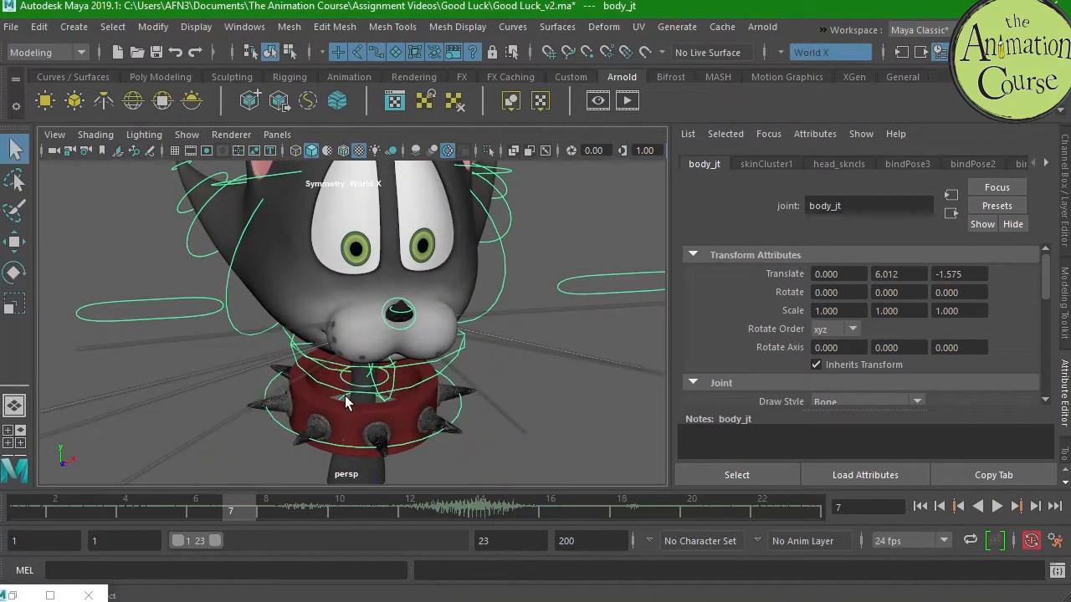
pyautogui.click(346, 394)
pyautogui.keyDown('alt'); pyautogui.moveTo(426, 411); pyautogui.dragTo(481, 437, button='right'); pyautogui.keyUp('alt')
pyautogui.keyDown('alt'); pyautogui.moveTo(465, 415); pyautogui.dragTo(455, 344, button='middle'); pyautogui.keyUp('alt')
pyautogui.keyDown('alt'); pyautogui.moveTo(454, 344); pyautogui.dragTo(520, 352); pyautogui.keyUp('alt')
pyautogui.click(309, 332)
pyautogui.keyDown('alt'); pyautogui.moveTo(376, 402); pyautogui.dragTo(493, 355); pyautogui.keyUp('alt')
pyautogui.press('e')
pyautogui.moveTo(499, 289); pyautogui.dragTo(432, 370)
# - Undo the test rotations of the head_jt control to restore the head's neutral pose
pyautogui.hotkey('ctrl', 'z')
pyautogui.hotkey('ctrl', 'z')
pyautogui.hotkey('ctrl', 'z')
pyautogui.hotkey('ctrl', 'z')
pyautogui.hotkey('ctrl', 'z')
pyautogui.hotkey('ctrl', 'z')
pyautogui.hotkey('ctrl', 'z')
pyautogui.hotkey('ctrl', 'z')
pyautogui.hotkey('ctrl', 'z')
pyautogui.hotkey('ctrl', 'z')
pyautogui.hotkey('ctrl', 'z')
pyautogui.hotkey('ctrl', 'z')
pyautogui.hotkey('ctrl', 'z')
pyautogui.hotkey('ctrl', 'z')
pyautogui.hotkey('ctrl', 'z')
pyautogui.hotkey('ctrl', 'z')
pyautogui.hotkey('ctrl', 'z')
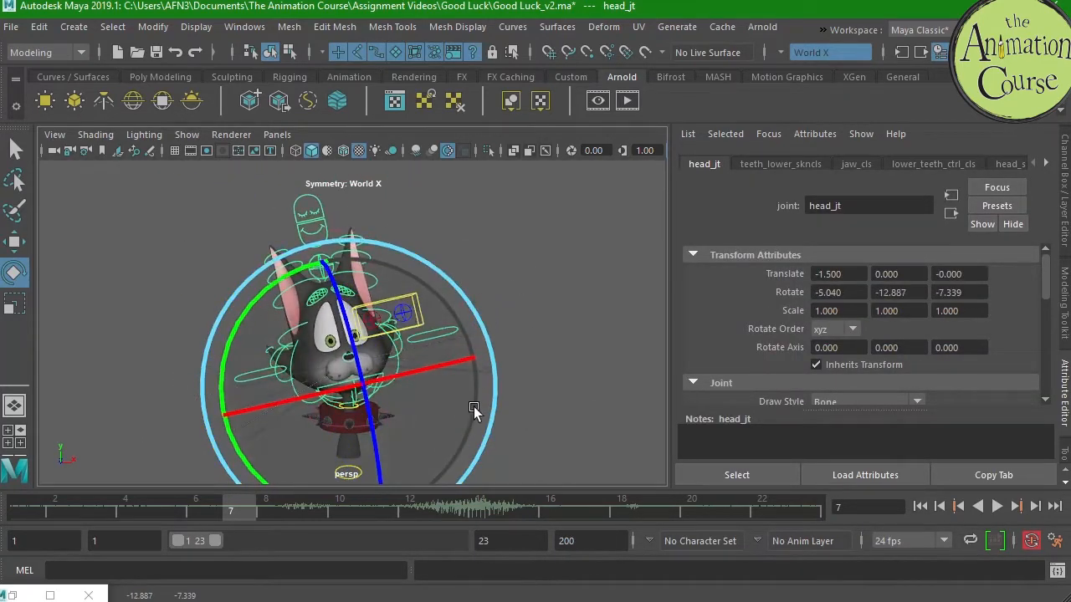
pyautogui.hotkey('ctrl', 'z')
pyautogui.hotkey('ctrl', 'z')
pyautogui.hotkey('ctrl', 'z')
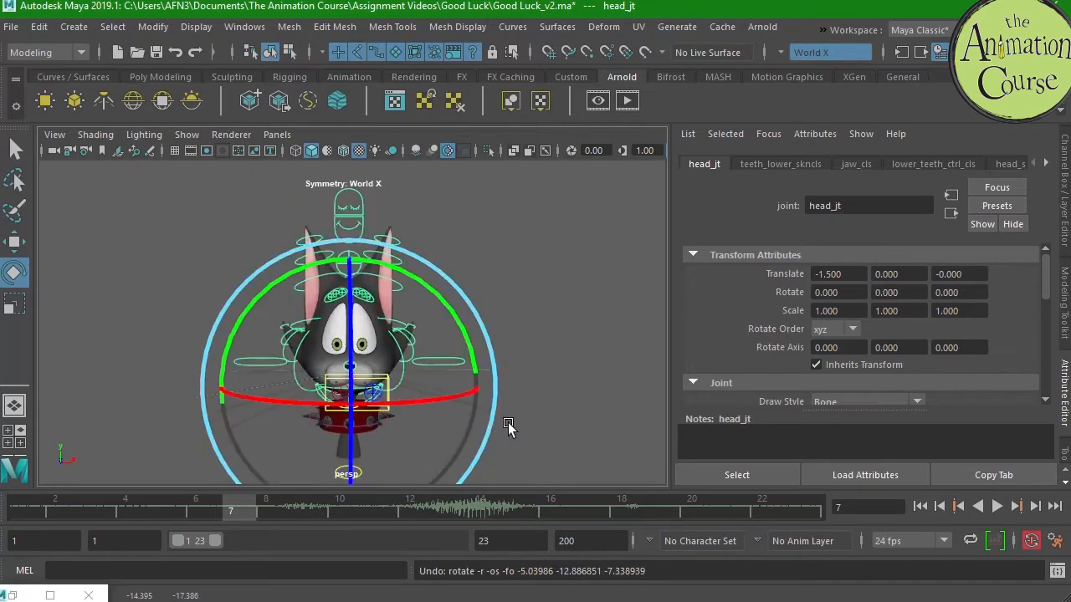
# - Deselect the head control and display the Channel Box in place of the Attribute Editor
pyautogui.click(559, 353)
pyautogui.hotkey('ctrl', 'a')
pyautogui.keyDown('alt'); pyautogui.moveTo(521, 370); pyautogui.dragTo(686, 377); pyautogui.keyUp('alt')
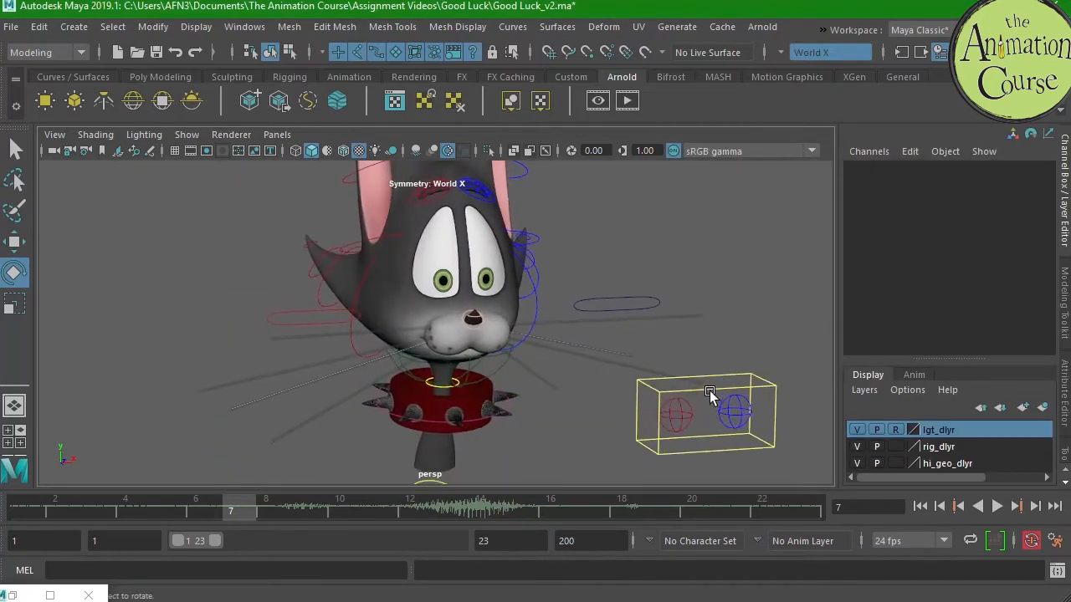
# - Select the eye_ctrl box and try moving it around in front of the face to steer both of the cat's eyes
pyautogui.click(710, 394)
pyautogui.press('w')
pyautogui.keyDown('alt'); pyautogui.moveTo(711, 410); pyautogui.dragTo(725, 428); pyautogui.keyUp('alt')
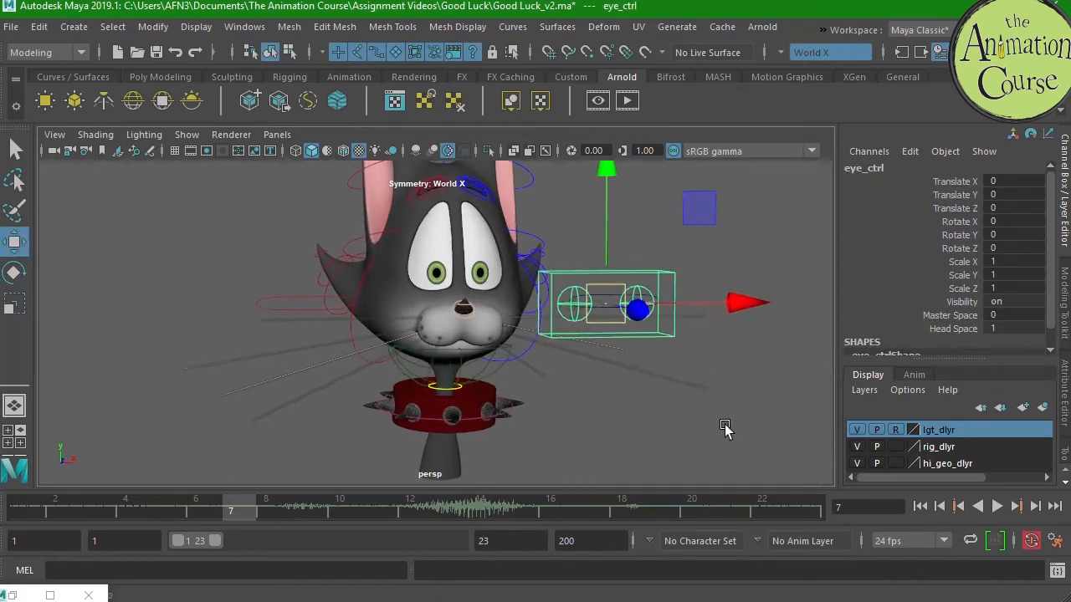
pyautogui.moveTo(606, 305); pyautogui.dragTo(554, 333)
pyautogui.moveTo(697, 335); pyautogui.dragTo(691, 321)
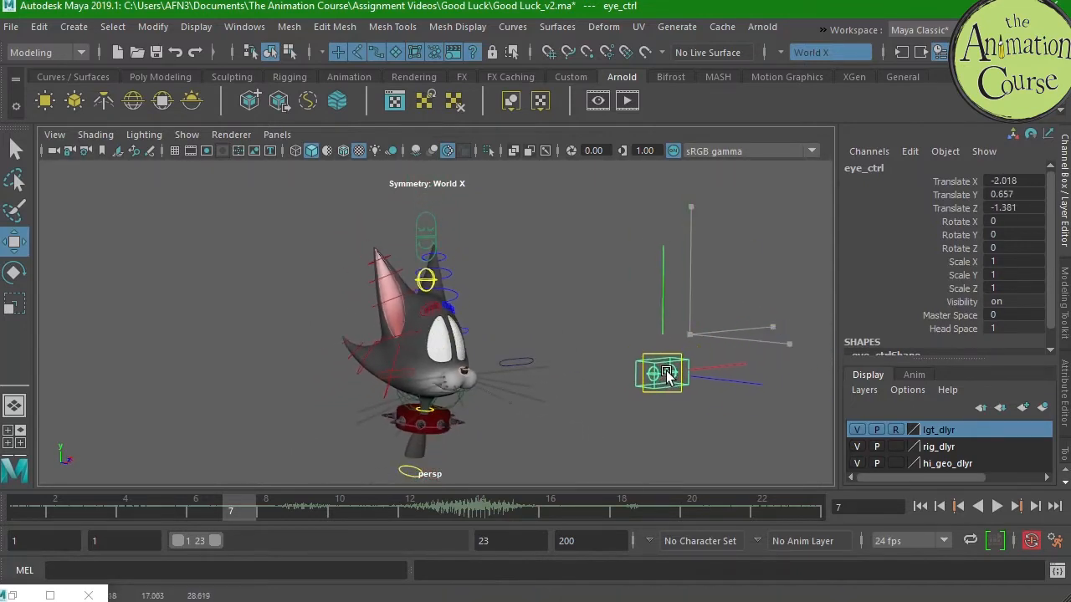
pyautogui.keyDown('alt'); pyautogui.moveTo(682, 376); pyautogui.dragTo(513, 352); pyautogui.keyUp('alt')
pyautogui.moveTo(449, 345)
pyautogui.keyDown('alt'); pyautogui.mouseDown()
pyautogui.moveTo(454, 362)
pyautogui.moveTo(432, 355)
pyautogui.mouseUp(); pyautogui.keyUp('alt')
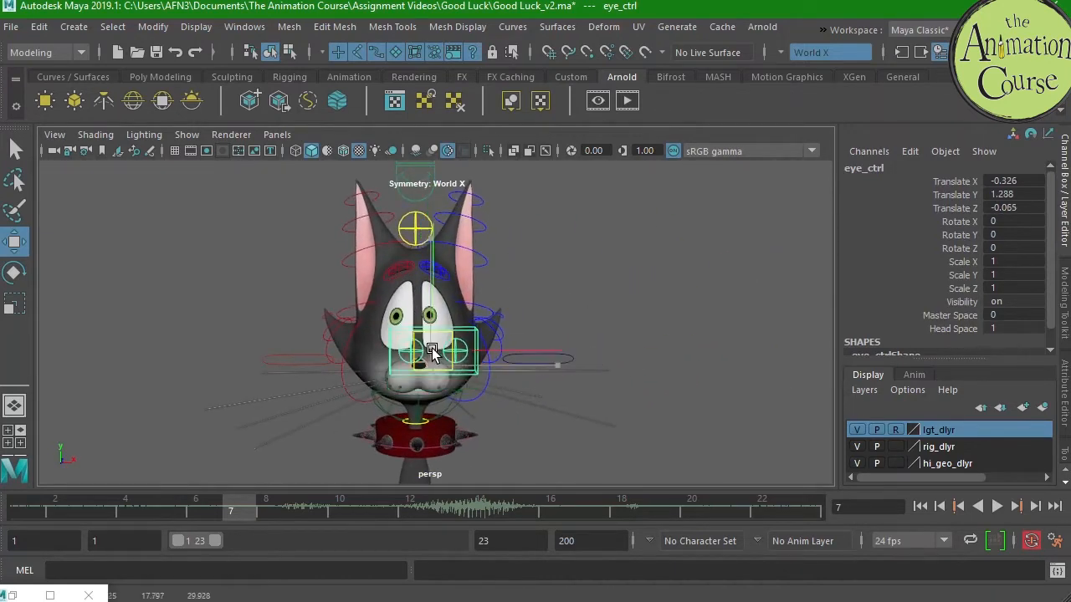
pyautogui.moveTo(430, 297); pyautogui.dragTo(428, 288)
pyautogui.keyDown('alt'); pyautogui.moveTo(447, 325); pyautogui.dragTo(565, 375, button='right'); pyautogui.keyUp('alt')
pyautogui.keyDown('alt'); pyautogui.moveTo(565, 377); pyautogui.dragTo(488, 384); pyautogui.keyUp('alt')
pyautogui.moveTo(409, 389); pyautogui.dragTo(416, 381)
# - Select the eye_rt_ctrl inside the eye box and try moving it toward the other eye's control to steer one eye alone
pyautogui.click(361, 388)
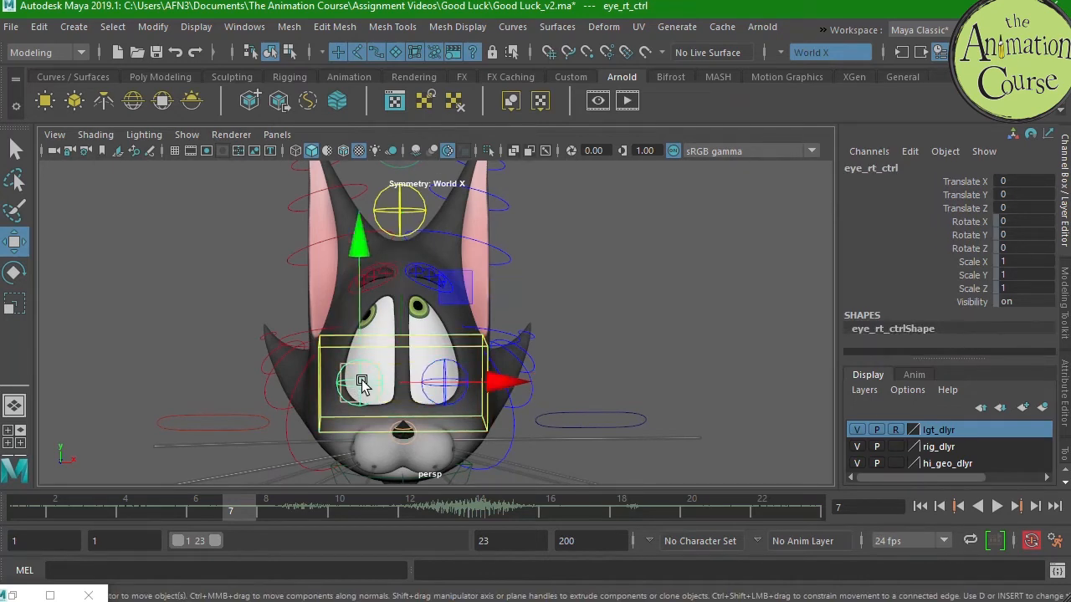
pyautogui.moveTo(361, 382); pyautogui.dragTo(363, 389)
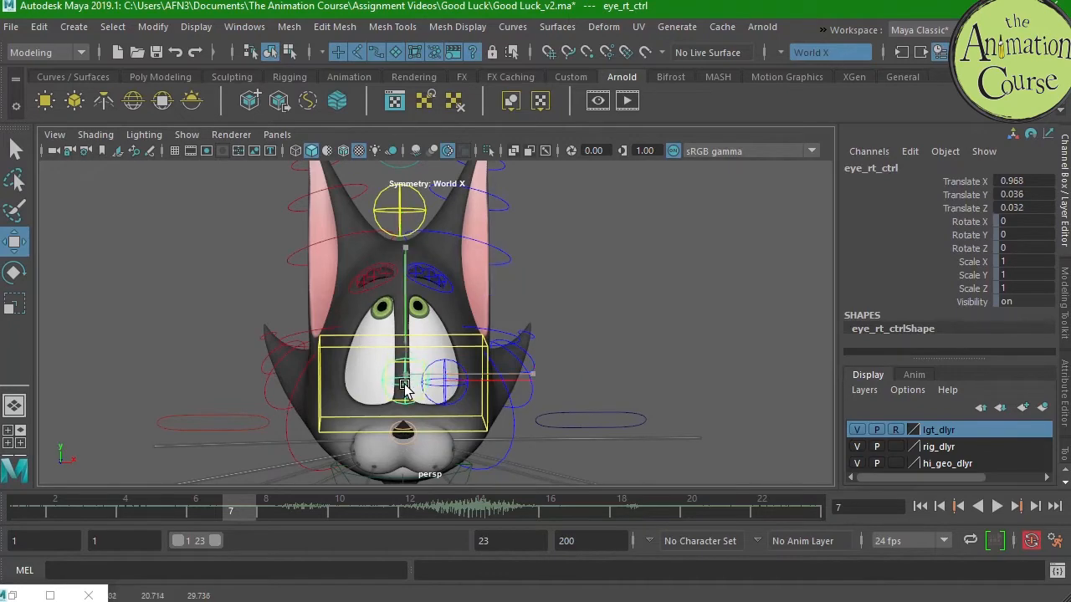
pyautogui.keyDown('alt'); pyautogui.moveTo(499, 399); pyautogui.dragTo(217, 299); pyautogui.keyUp('alt')
pyautogui.keyDown('alt'); pyautogui.moveTo(385, 371); pyautogui.dragTo(601, 393); pyautogui.keyUp('alt')
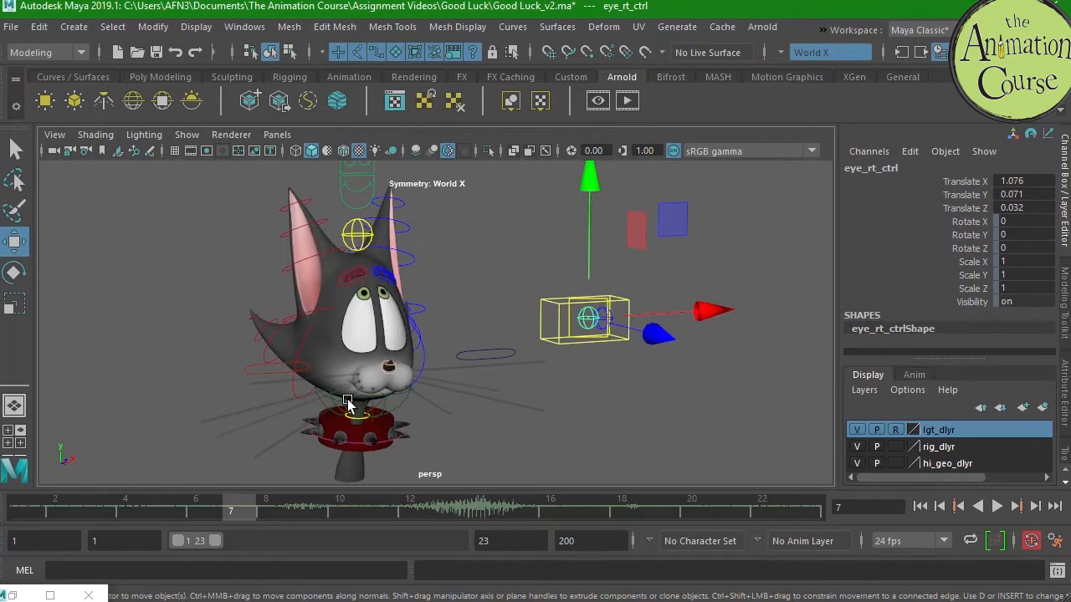
pyautogui.keyDown('alt'); pyautogui.moveTo(464, 398); pyautogui.dragTo(519, 418, button='right'); pyautogui.keyUp('alt')
# - Undo the test moves of the eye controls and set eye_ctrl's Translate X, Y and Z to 0
pyautogui.hotkey('ctrl', 'z')
pyautogui.hotkey('ctrl', 'z')
pyautogui.hotkey('ctrl', 'z')
pyautogui.hotkey('ctrl', 'z')
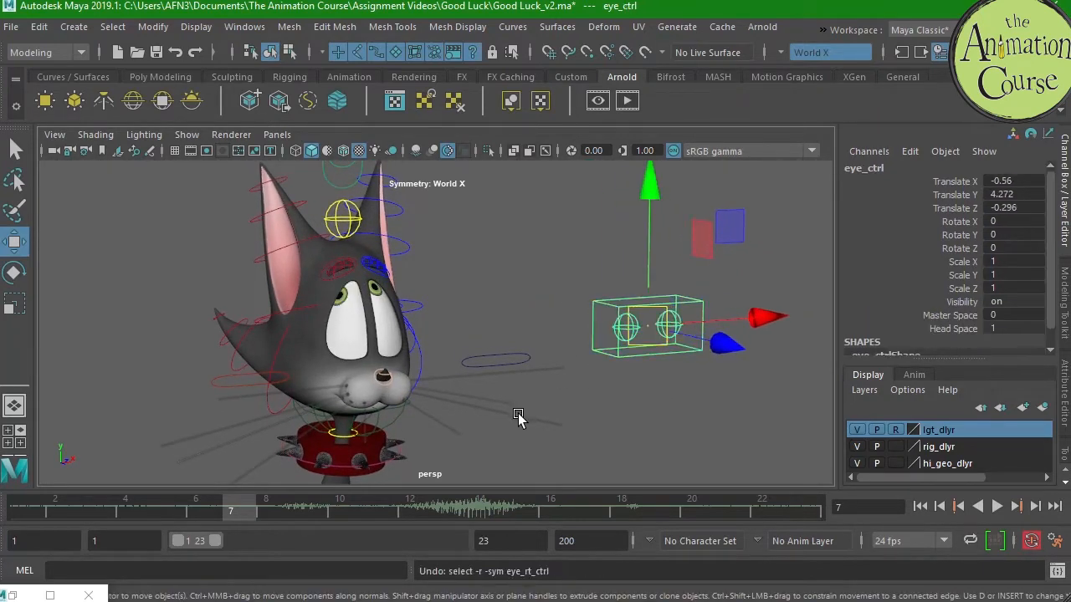
pyautogui.hotkey('ctrl', 'z')
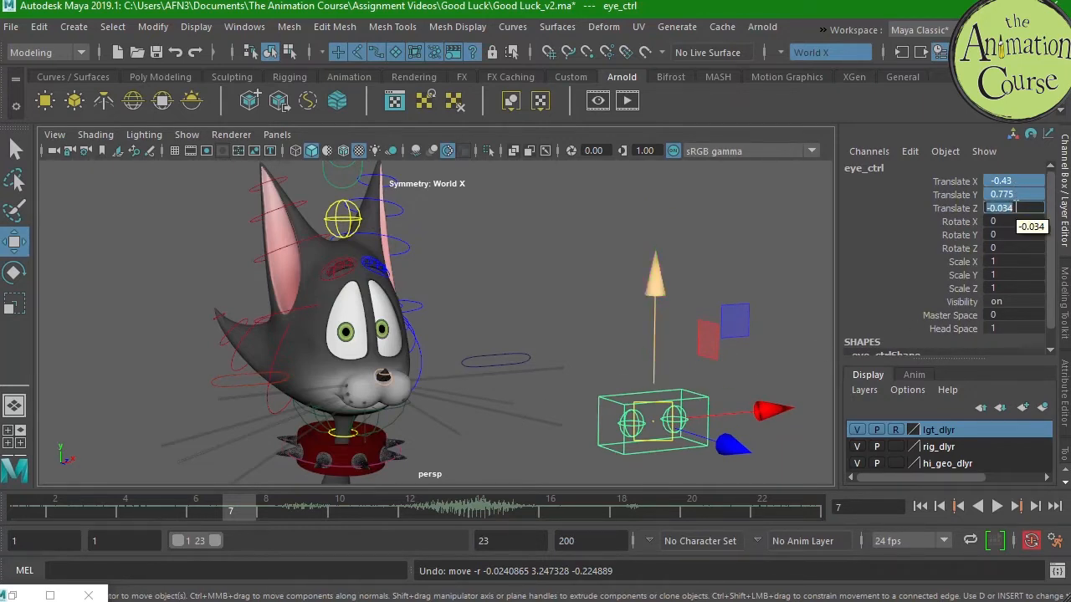
pyautogui.press('Return')
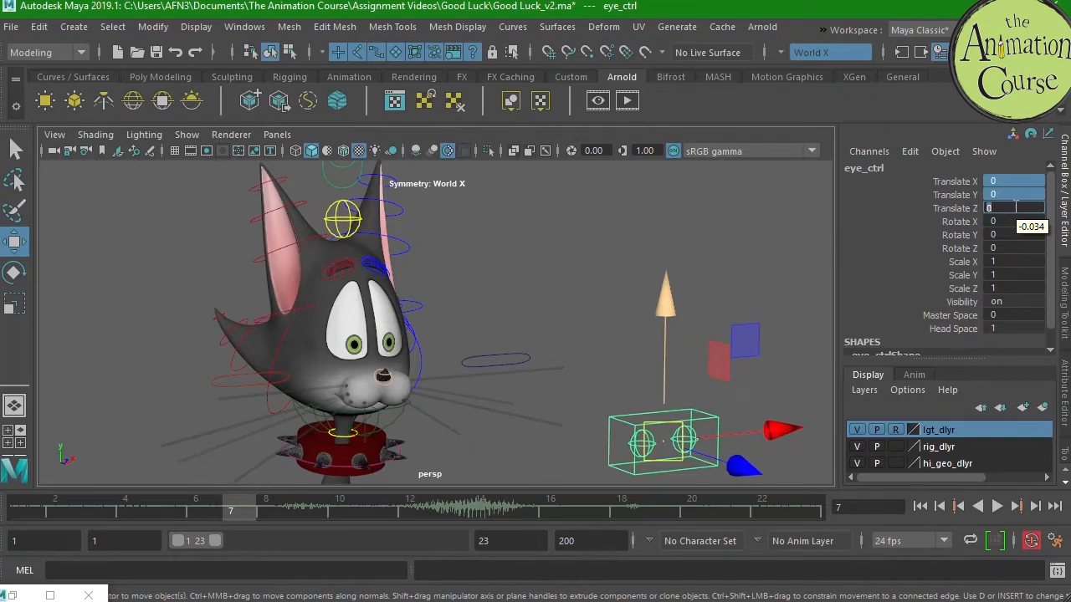
# - Select the neck_jt_1 control inside the collar and the head_jt control above the head to inspect their channel values
pyautogui.keyDown('alt'); pyautogui.moveTo(435, 351); pyautogui.dragTo(326, 391); pyautogui.keyUp('alt')
pyautogui.click(326, 391)
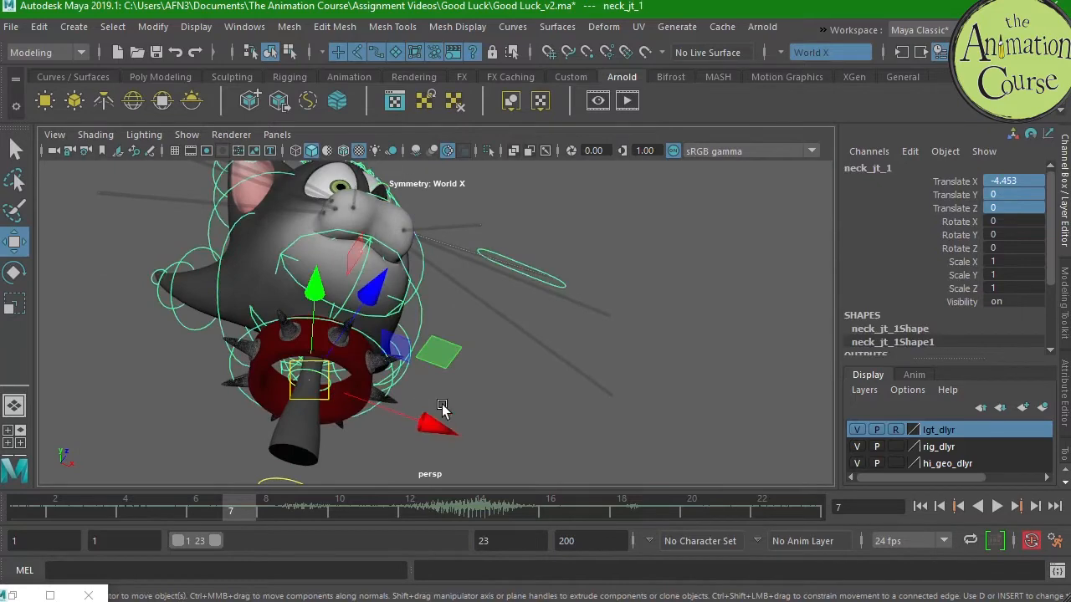
pyautogui.keyDown('alt'); pyautogui.moveTo(568, 385); pyautogui.dragTo(516, 299); pyautogui.keyUp('alt')
pyautogui.keyDown('alt'); pyautogui.moveTo(517, 299); pyautogui.dragTo(521, 334, button='middle'); pyautogui.keyUp('alt')
pyautogui.click(447, 288)
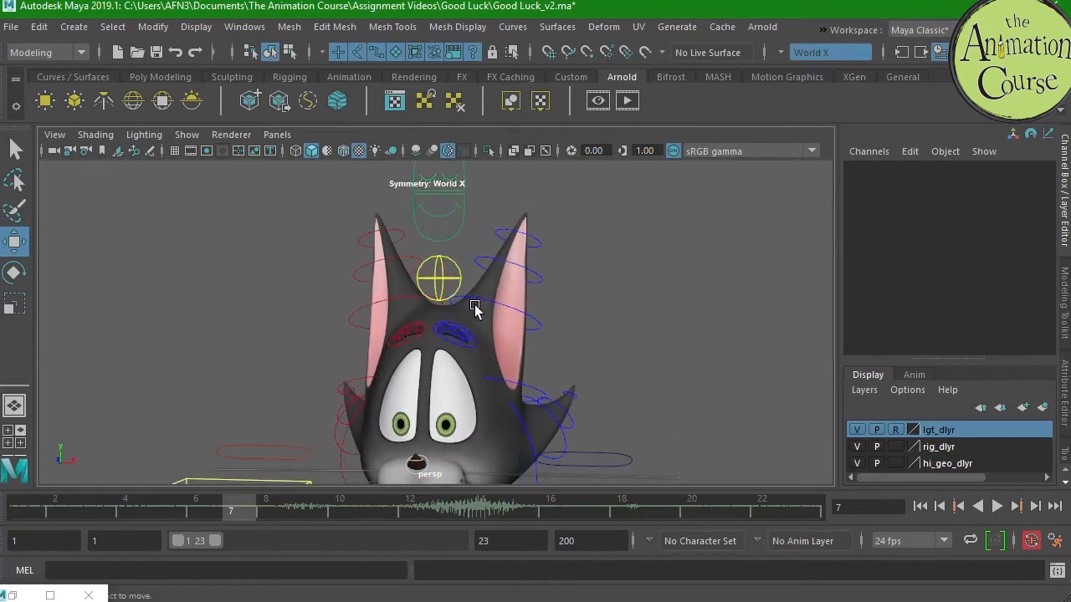
pyautogui.click(447, 269)
pyautogui.keyDown('alt'); pyautogui.moveTo(660, 395); pyautogui.dragTo(592, 434); pyautogui.keyUp('alt')
pyautogui.press('q')
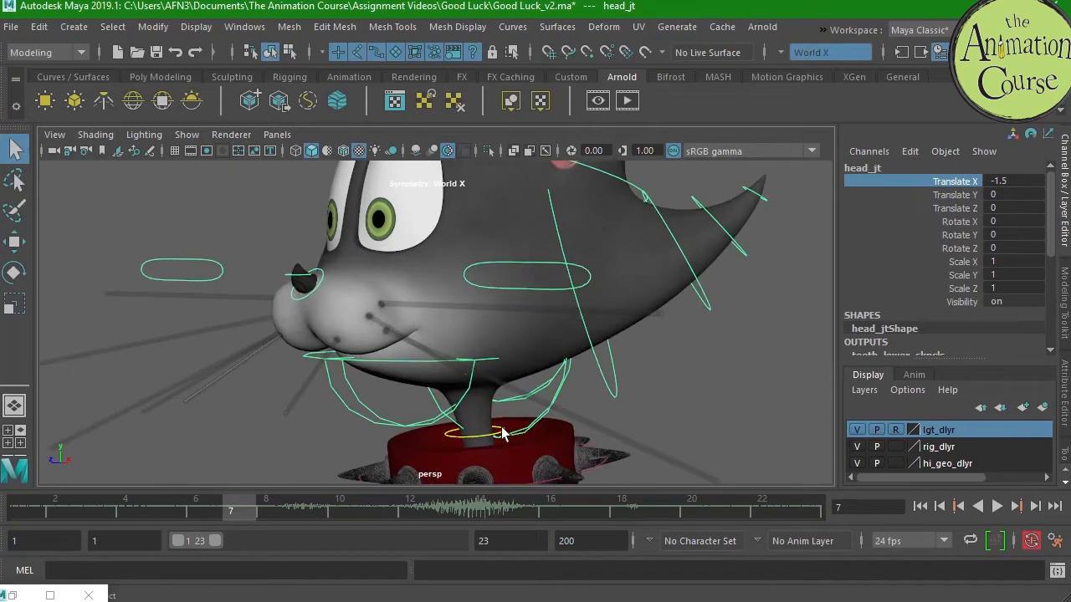
# - Try setting Translate X of the neck_jt_2 control to 0, undo the change, and clear the selection
pyautogui.click(507, 435)
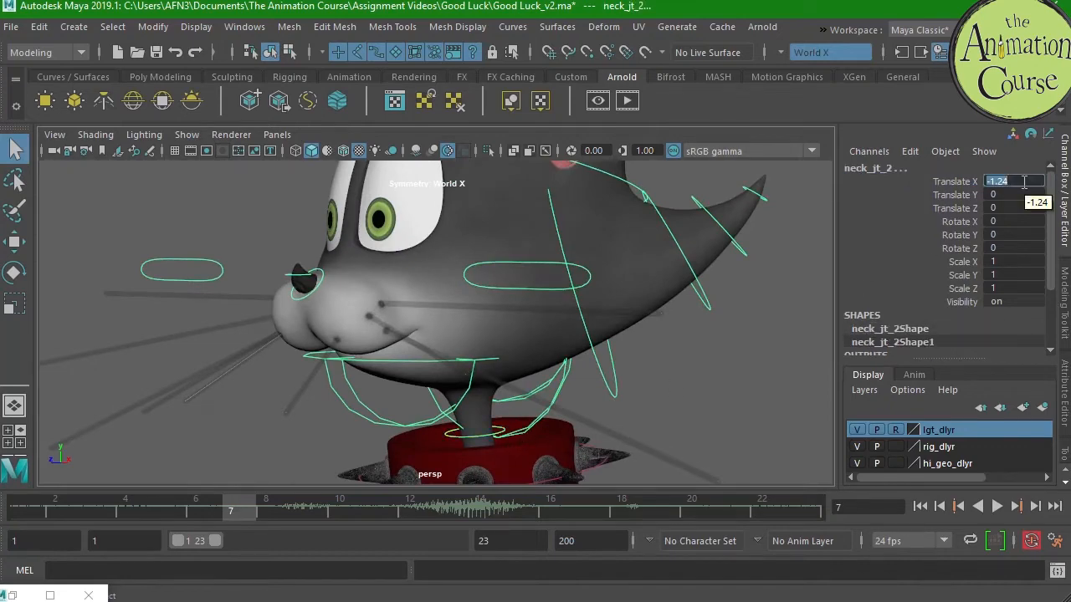
pyautogui.write('0')
pyautogui.press('Return')
pyautogui.scroll(-5, 500, 327)
pyautogui.keyDown('alt'); pyautogui.moveTo(502, 334); pyautogui.dragTo(649, 405); pyautogui.keyUp('alt')
pyautogui.keyDown('alt'); pyautogui.moveTo(563, 412); pyautogui.dragTo(605, 423); pyautogui.keyUp('alt')
pyautogui.hotkey('ctrl', 'z')
pyautogui.hotkey('ctrl', 'z')
pyautogui.click(634, 426)
# - Select the hair_lf_jt_2 control on the cheek tuft, try rotating and moving it, and undo the changes
pyautogui.keyDown('alt'); pyautogui.moveTo(635, 416); pyautogui.dragTo(613, 377); pyautogui.keyUp('alt')
pyautogui.keyDown('alt'); pyautogui.moveTo(613, 376); pyautogui.dragTo(540, 338, button='right'); pyautogui.keyUp('alt')
pyautogui.keyDown('alt'); pyautogui.moveTo(539, 339); pyautogui.dragTo(494, 389, button='middle'); pyautogui.keyUp('alt')
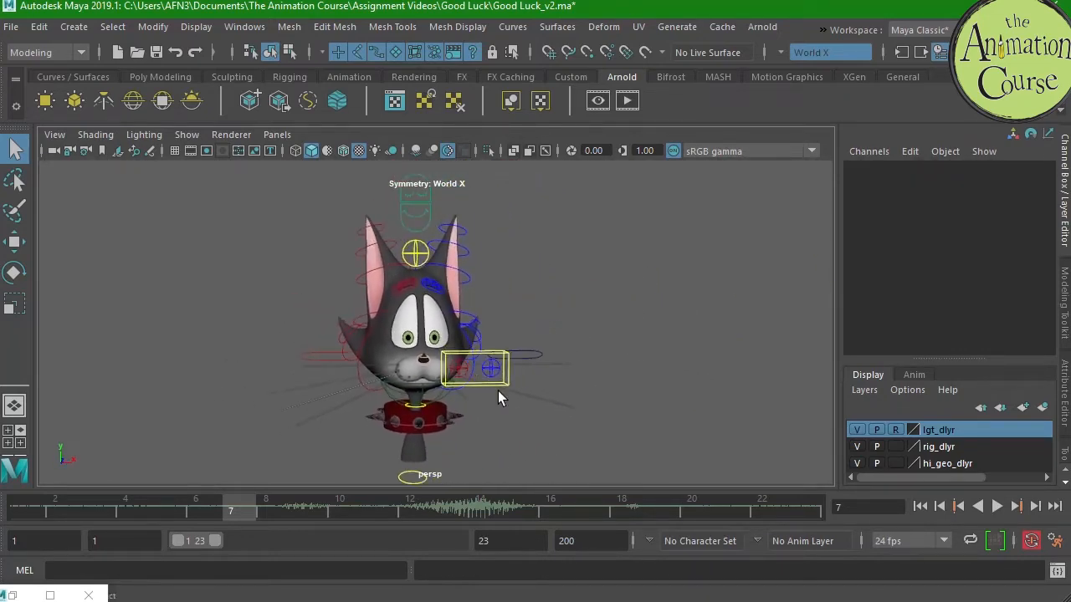
pyautogui.keyDown('alt'); pyautogui.moveTo(513, 333); pyautogui.dragTo(604, 350, button='right'); pyautogui.keyUp('alt')
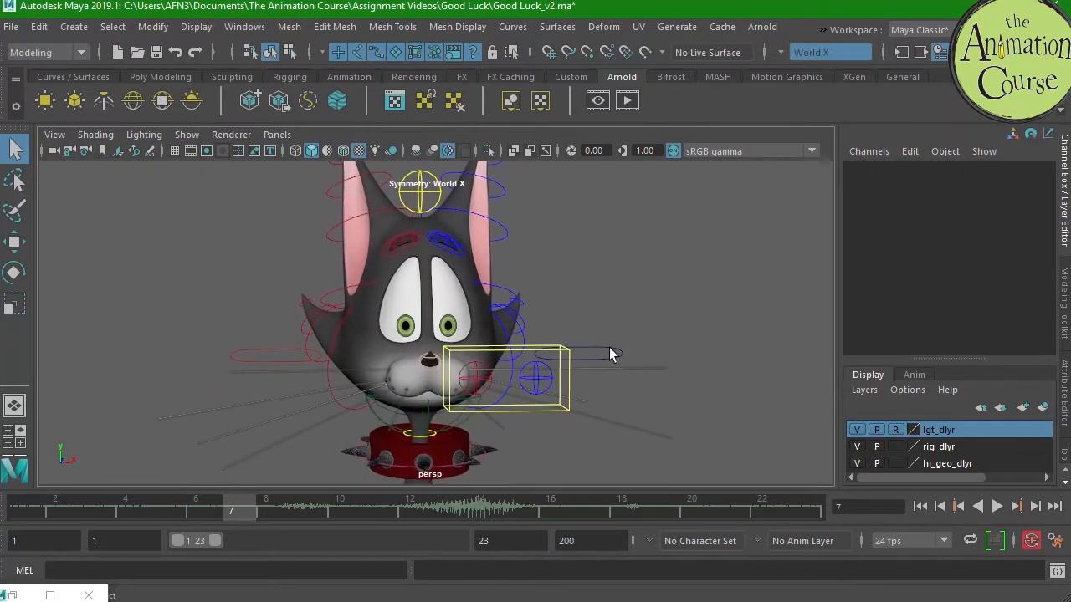
pyautogui.keyDown('alt'); pyautogui.moveTo(624, 420); pyautogui.dragTo(581, 386); pyautogui.keyUp('alt')
pyautogui.click(581, 385)
pyautogui.keyDown('alt'); pyautogui.moveTo(622, 383); pyautogui.dragTo(648, 363, button='right'); pyautogui.keyUp('alt')
pyautogui.keyDown('alt'); pyautogui.moveTo(648, 363); pyautogui.dragTo(625, 342); pyautogui.keyUp('alt')
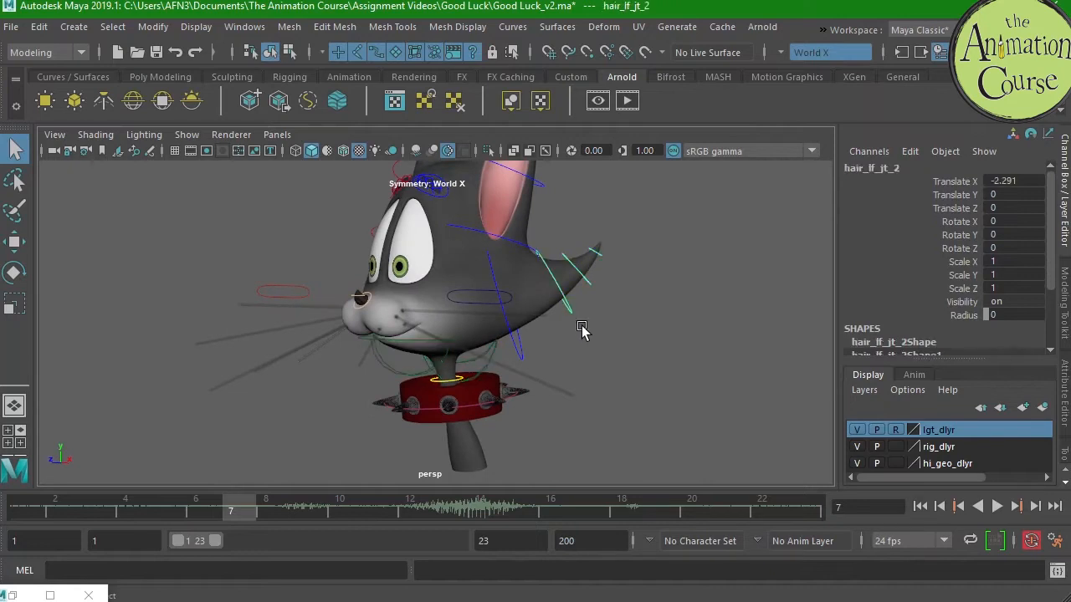
pyautogui.press('e')
pyautogui.moveTo(516, 403); pyautogui.dragTo(624, 266)
pyautogui.press('w')
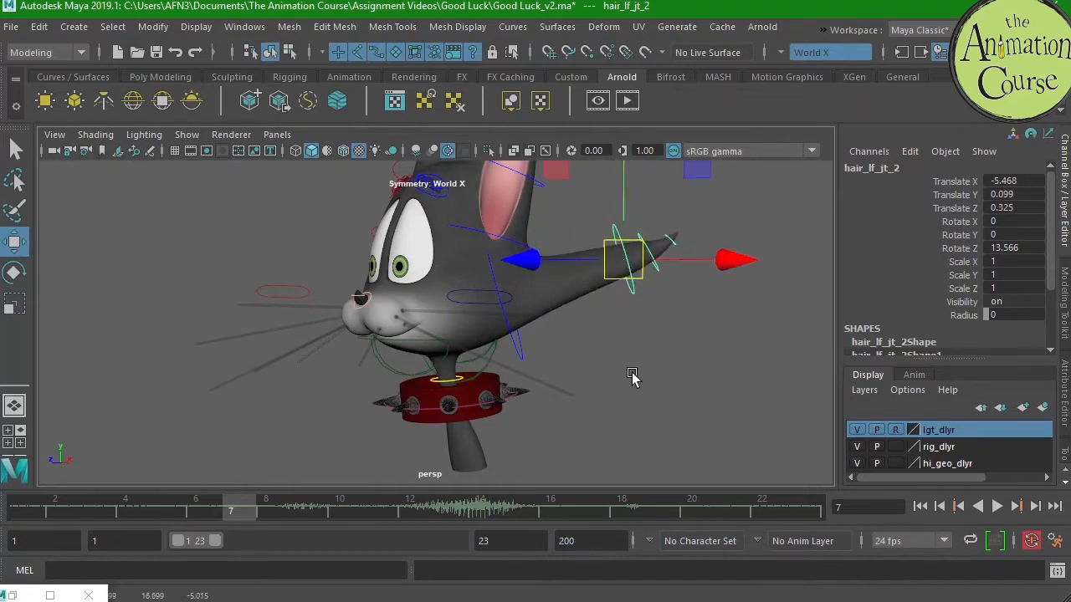
pyautogui.hotkey('ctrl', 'z')
pyautogui.hotkey('ctrl', 'z')
# - Try bending the cat's left ear with the ear_lf_jt_2 and ear_lf_jt_1 controls, and undo the ear changes
pyautogui.keyDown('alt'); pyautogui.moveTo(602, 320); pyautogui.dragTo(636, 342); pyautogui.keyUp('alt')
pyautogui.click(550, 302)
pyautogui.click(547, 303)
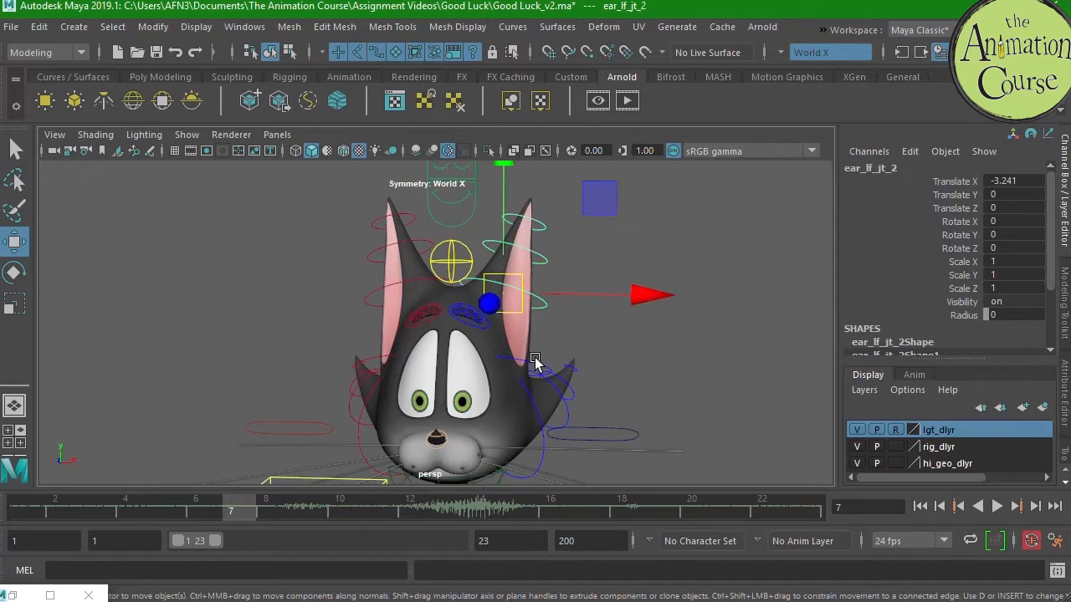
pyautogui.moveTo(483, 444); pyautogui.dragTo(520, 436)
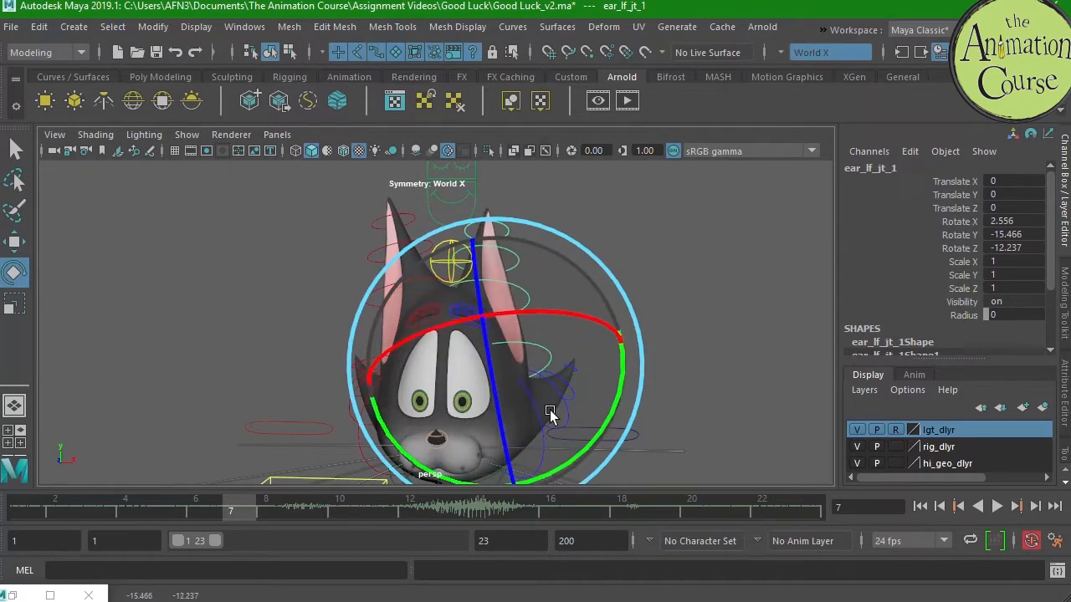
pyautogui.hotkey('ctrl', 'z')
pyautogui.hotkey('ctrl', 'z')
# - Select brow_lf_ctrl, try moving the eyebrow away from and over the forehead, and undo the moves
pyautogui.keyDown('alt'); pyautogui.moveTo(553, 394); pyautogui.dragTo(725, 366); pyautogui.keyUp('alt')
pyautogui.press('q')
pyautogui.keyDown('alt'); pyautogui.moveTo(504, 335); pyautogui.dragTo(697, 393, button='right'); pyautogui.keyUp('alt')
pyautogui.click(533, 331)
pyautogui.keyDown('alt'); pyautogui.moveTo(610, 358); pyautogui.dragTo(590, 299); pyautogui.keyUp('alt')
pyautogui.press('w')
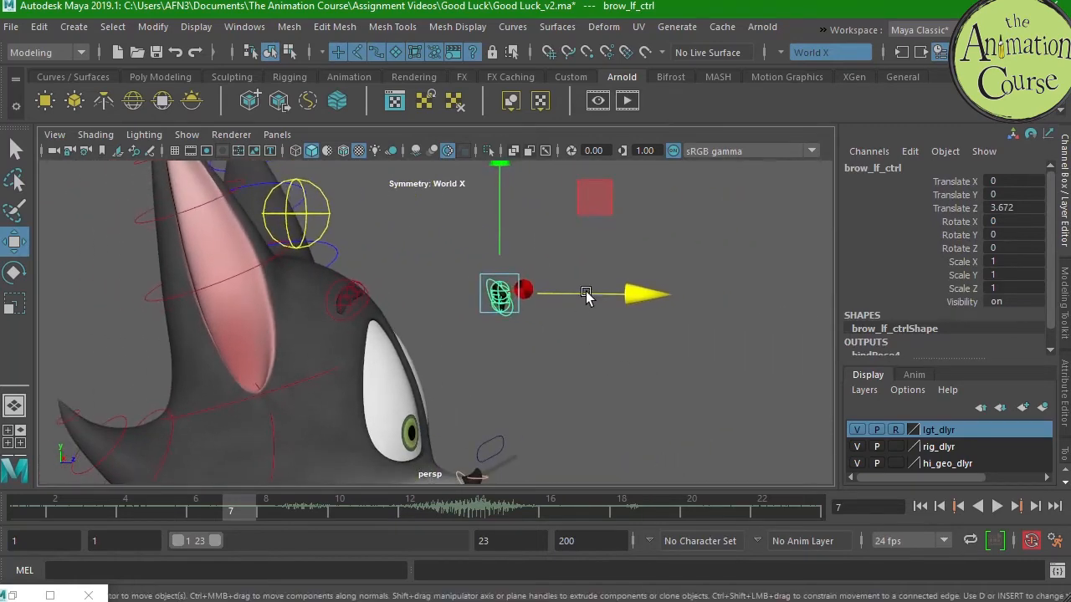
pyautogui.moveTo(662, 307); pyautogui.dragTo(540, 295)
pyautogui.moveTo(391, 217); pyautogui.dragTo(399, 272)
pyautogui.hotkey('ctrl', 'z')
pyautogui.hotkey('ctrl', 'z')
pyautogui.keyDown('alt'); pyautogui.moveTo(582, 378); pyautogui.dragTo(515, 394); pyautogui.keyUp('alt')
pyautogui.hotkey('ctrl', 'z')
pyautogui.hotkey('ctrl', 'z')
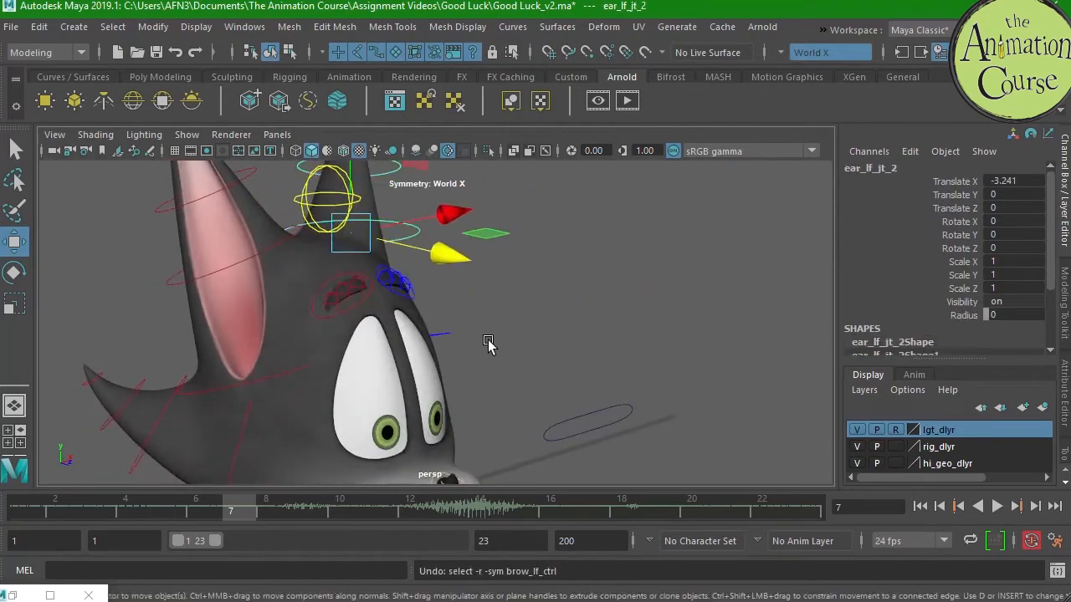
# - Try moving both eyebrow controls off the cat's forehead, one after the other
pyautogui.click(407, 289)
pyautogui.keyDown('alt'); pyautogui.moveTo(478, 293); pyautogui.dragTo(569, 289); pyautogui.keyUp('alt')
pyautogui.moveTo(366, 287); pyautogui.dragTo(393, 239)
pyautogui.click(357, 316)
pyautogui.moveTo(357, 303); pyautogui.dragTo(376, 262)
pyautogui.keyDown('alt'); pyautogui.moveTo(512, 355); pyautogui.dragTo(400, 346); pyautogui.keyUp('alt')
# - Try tilting the head with the head_jt control while the brows are displaced, and undo the head and brow changes
pyautogui.keyDown('alt'); pyautogui.moveTo(553, 366); pyautogui.dragTo(545, 227); pyautogui.keyUp('alt')
pyautogui.click(500, 209)
pyautogui.press('e')
pyautogui.moveTo(596, 335); pyautogui.dragTo(589, 310)
pyautogui.hotkey('ctrl', 'z')
pyautogui.hotkey('ctrl', 'z')
pyautogui.hotkey('ctrl', 'z')
pyautogui.hotkey('ctrl', 'z')
pyautogui.hotkey('ctrl', 'z')
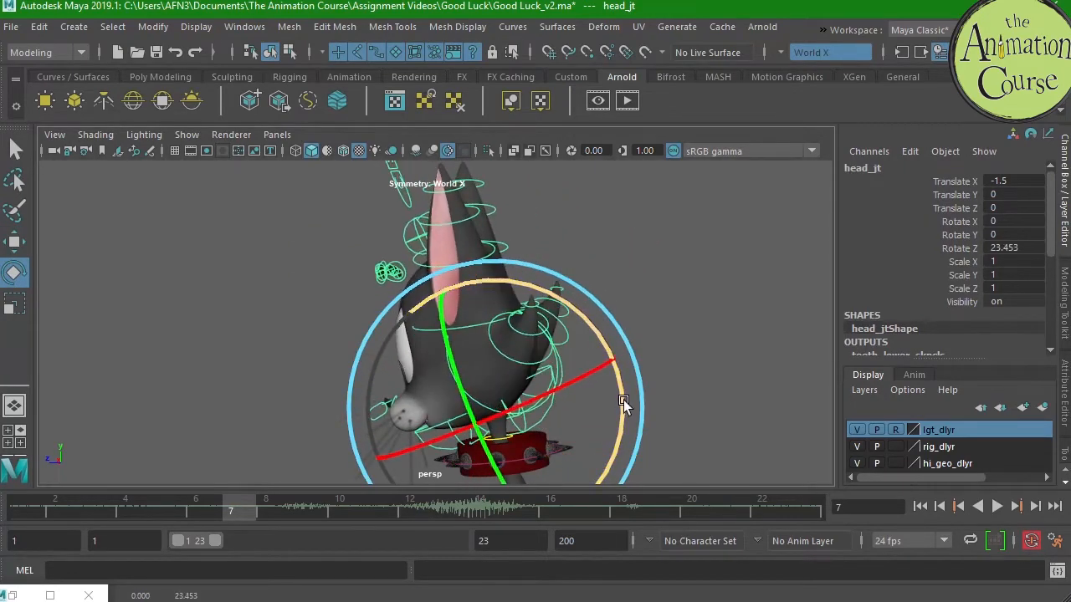
pyautogui.hotkey('ctrl', 'z')
# - Try rotating lf_whisker_ctrl and the whisker control on the opposite side, and undo the whisker rotations
pyautogui.keyDown('alt'); pyautogui.moveTo(602, 389); pyautogui.dragTo(638, 334); pyautogui.keyUp('alt')
pyautogui.click(626, 335)
pyautogui.moveTo(517, 435)
pyautogui.mouseDown()
pyautogui.moveTo(544, 393)
pyautogui.moveTo(513, 426)
pyautogui.moveTo(533, 435)
pyautogui.mouseUp()
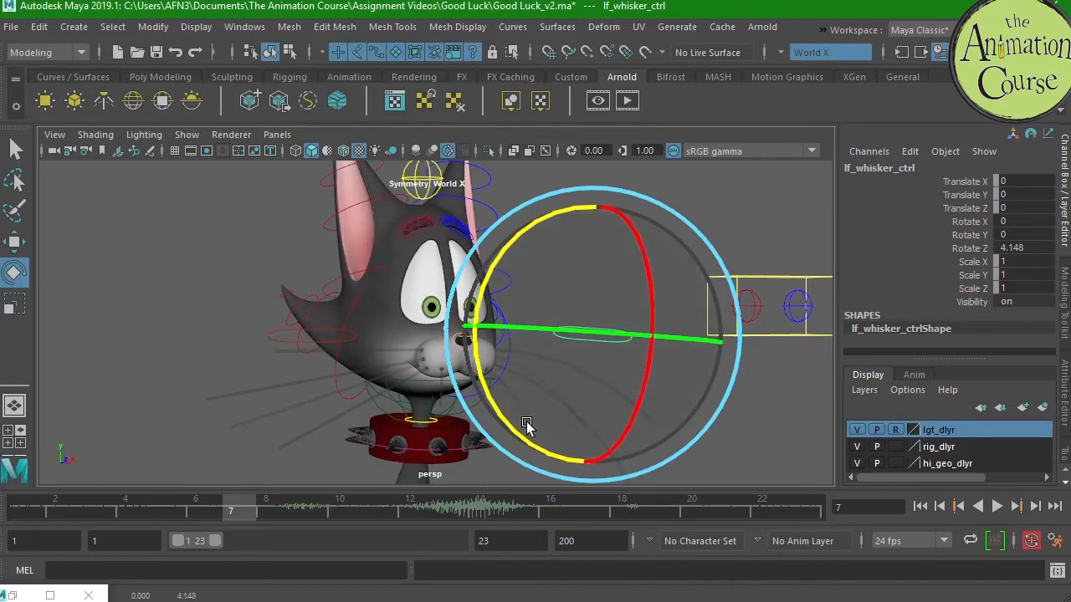
pyautogui.click(278, 339)
pyautogui.keyDown('alt'); pyautogui.moveTo(437, 407); pyautogui.dragTo(418, 392); pyautogui.keyUp('alt')
pyautogui.keyDown('alt'); pyautogui.moveTo(605, 399); pyautogui.dragTo(471, 407); pyautogui.keyUp('alt')
pyautogui.moveTo(244, 449)
pyautogui.mouseDown()
pyautogui.moveTo(213, 428)
pyautogui.moveTo(240, 451)
pyautogui.mouseUp()
pyautogui.hotkey('ctrl', 'z')
pyautogui.hotkey('ctrl', 'z')
pyautogui.hotkey('ctrl', 'z')
pyautogui.hotkey('ctrl', 'z')
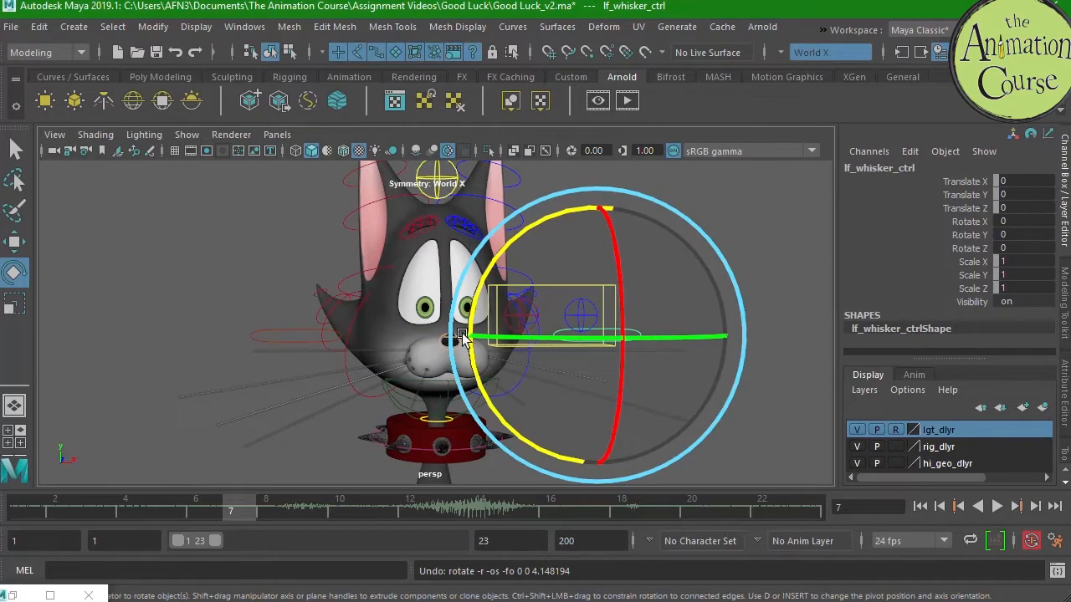
# - Select face_ctrl above the cat's head and look through its blink and mouth shape channels
pyautogui.keyDown('alt'); pyautogui.moveTo(486, 347); pyautogui.dragTo(569, 387, button='right'); pyautogui.keyUp('alt')
pyautogui.keyDown('alt'); pyautogui.moveTo(565, 360); pyautogui.dragTo(549, 458, button='middle'); pyautogui.keyUp('alt')
pyautogui.keyDown('alt'); pyautogui.moveTo(550, 459); pyautogui.dragTo(502, 258, button='right'); pyautogui.keyUp('alt')
pyautogui.keyDown('alt'); pyautogui.moveTo(507, 251); pyautogui.dragTo(530, 338, button='middle'); pyautogui.keyUp('alt')
pyautogui.keyDown('alt'); pyautogui.moveTo(530, 338); pyautogui.dragTo(424, 248, button='right'); pyautogui.keyUp('alt')
pyautogui.moveTo(469, 257); pyautogui.dragTo(482, 267)
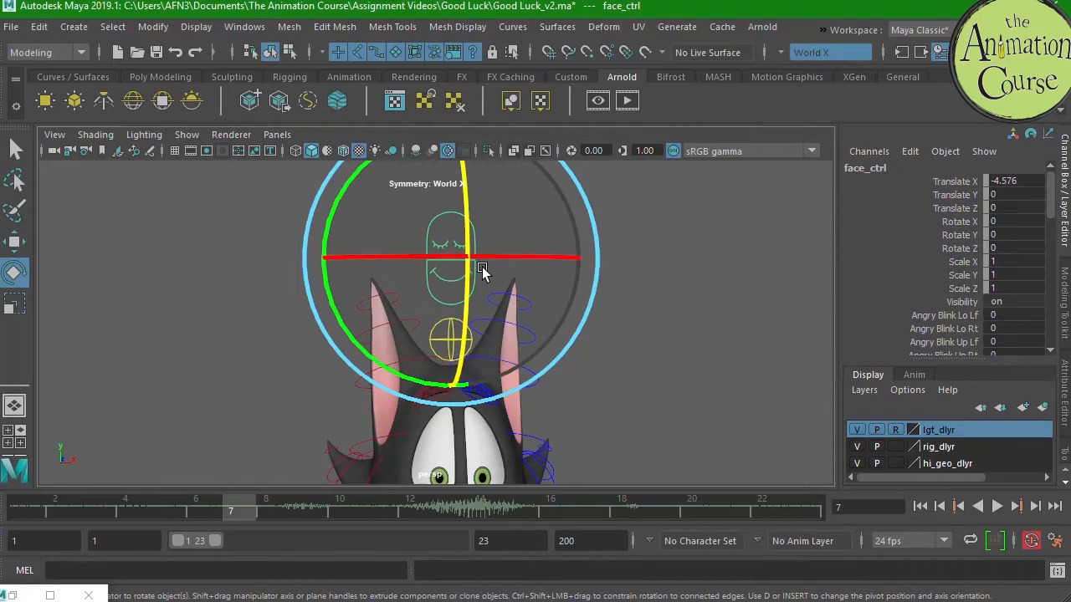
pyautogui.keyDown('alt'); pyautogui.moveTo(482, 267); pyautogui.dragTo(600, 403); pyautogui.keyUp('alt')
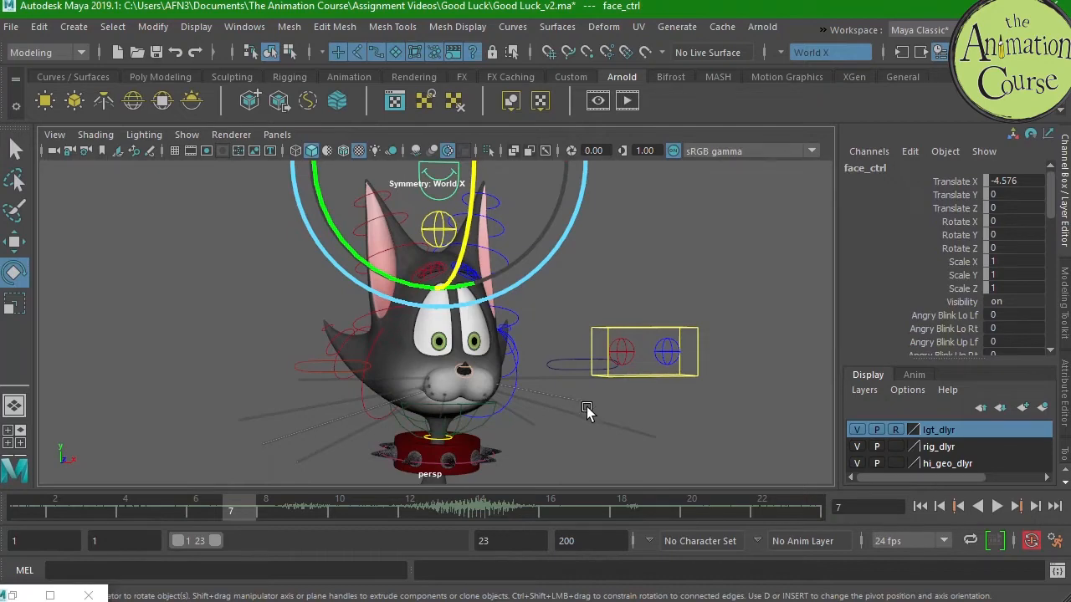
pyautogui.keyDown('alt'); pyautogui.moveTo(565, 425); pyautogui.dragTo(589, 393, button='right'); pyautogui.keyUp('alt')
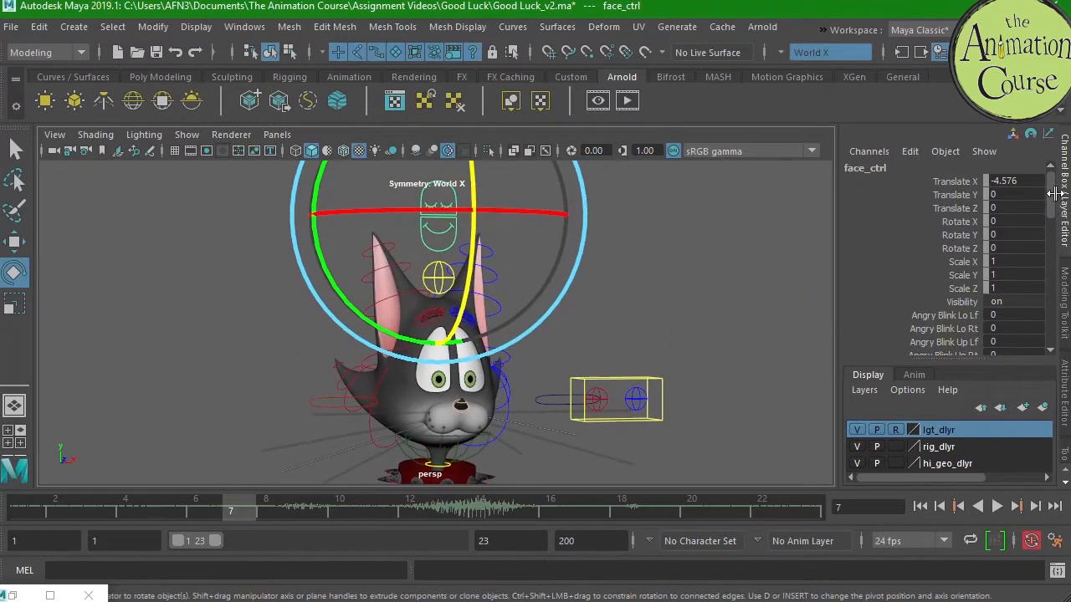
pyautogui.scroll(-2, 1021, 282)
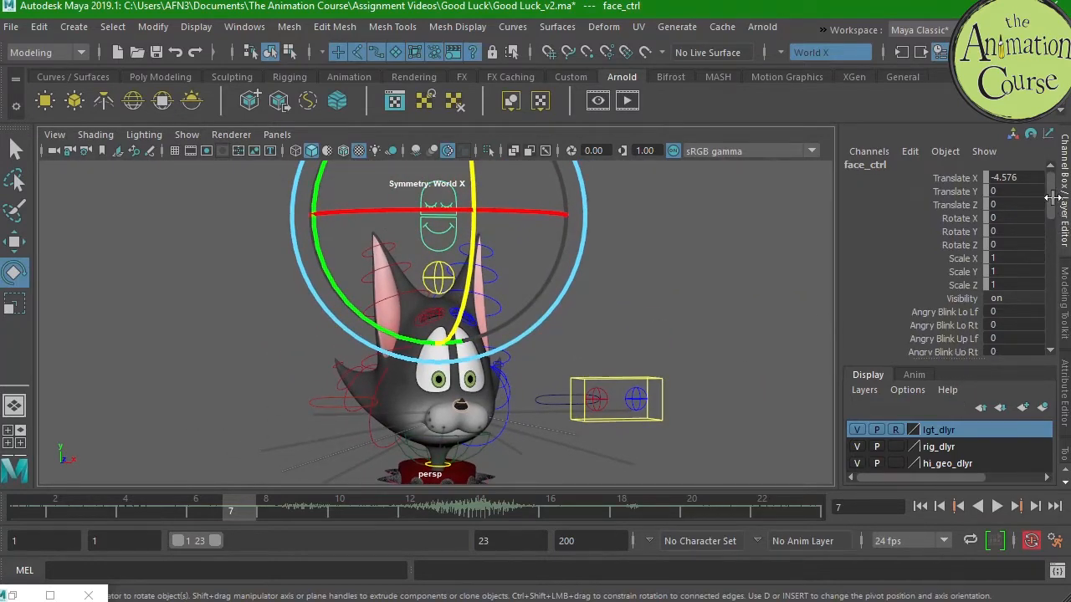
pyautogui.scroll(-5, 1011, 212)
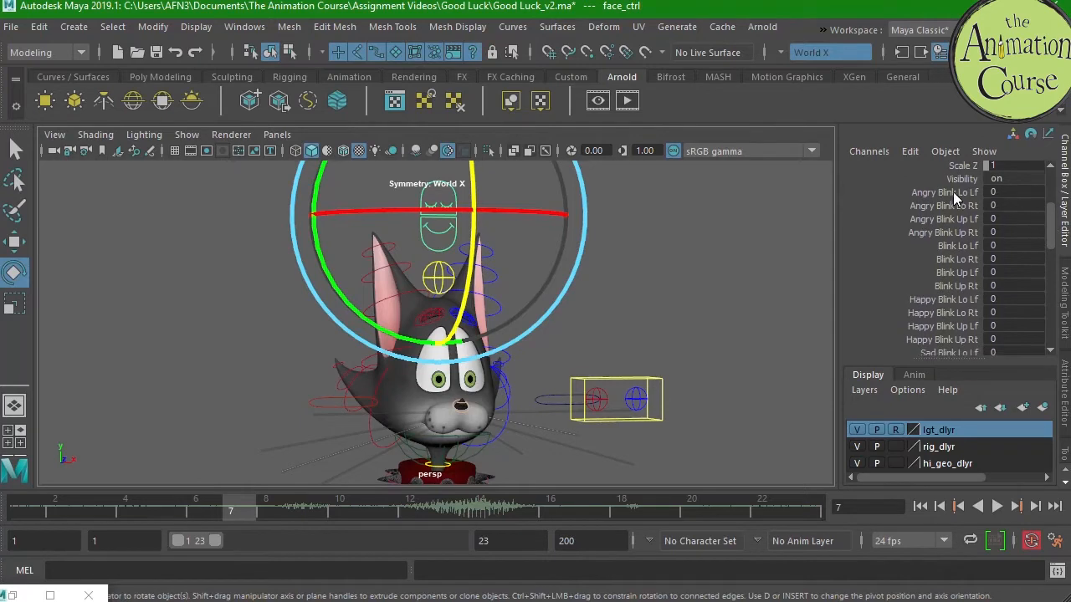
pyautogui.scroll(-10, 1048, 212)
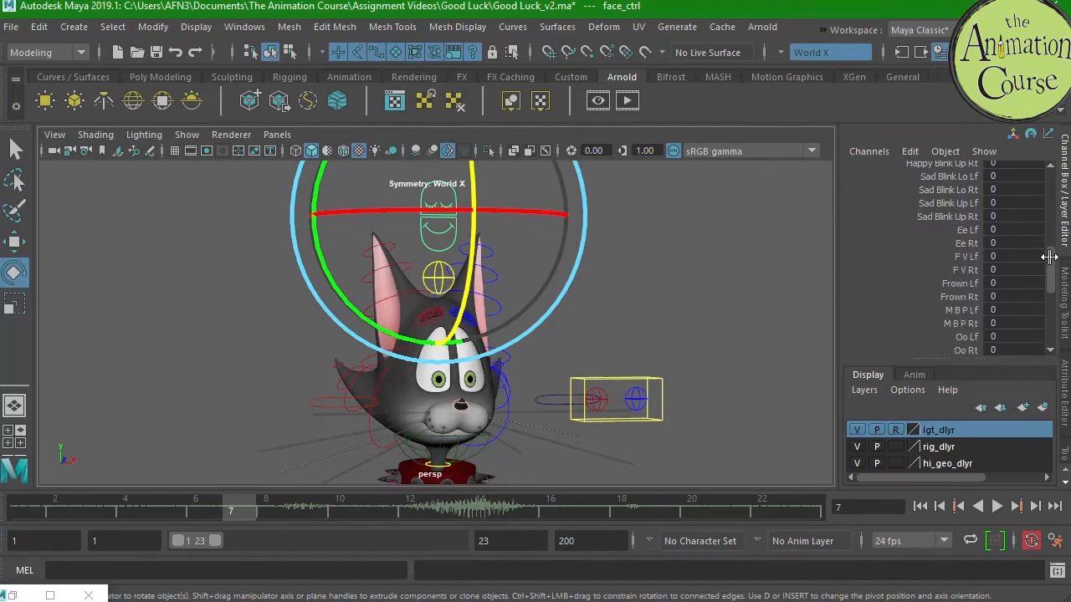
pyautogui.moveTo(1047, 272); pyautogui.dragTo(1048, 201)
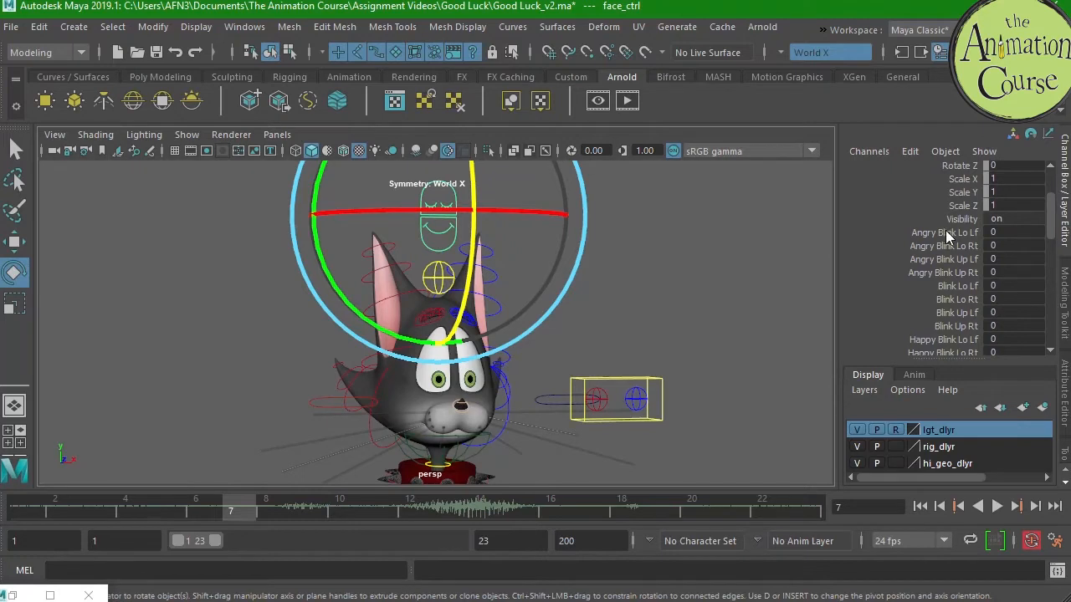
# - Set face_ctrl's Angry Blink Lo Lf, Lo Rt, Up Lf and Up Rt channels to 1
pyautogui.moveTo(946, 234); pyautogui.dragTo(946, 247)
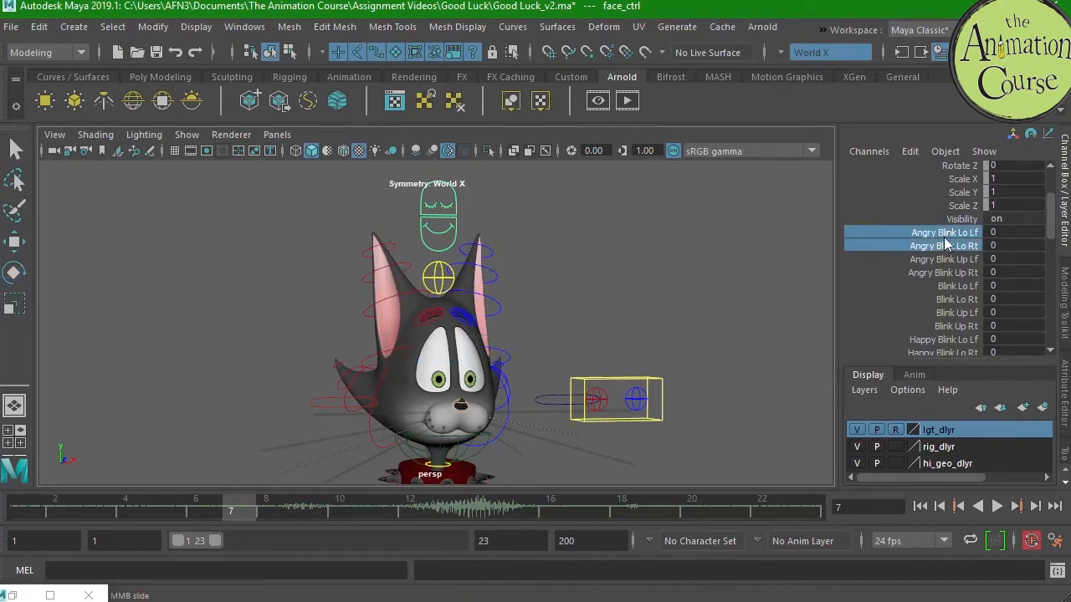
pyautogui.moveTo(939, 239); pyautogui.dragTo(939, 274)
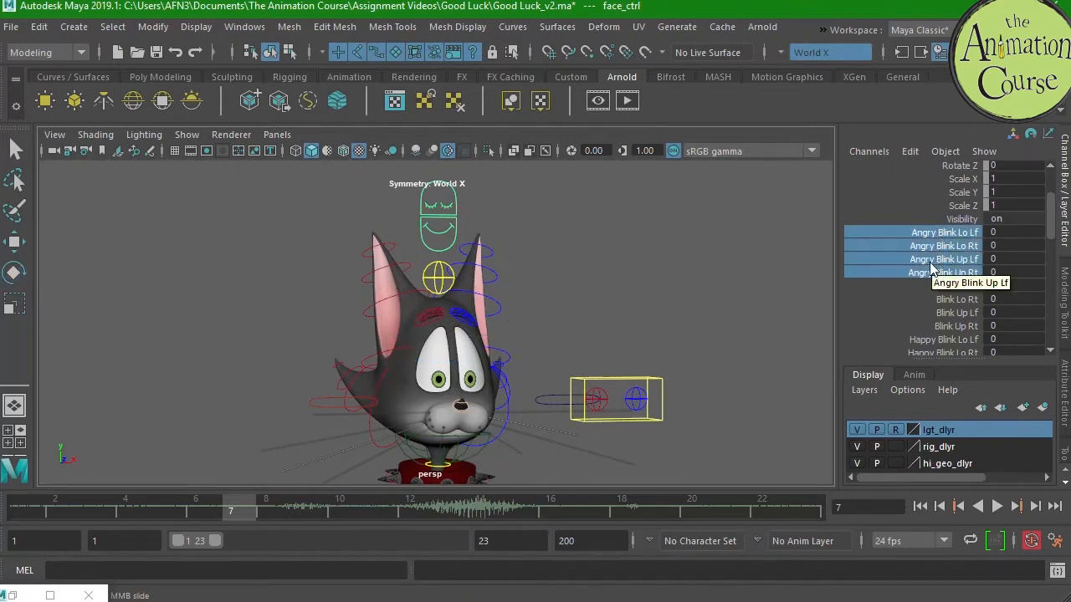
pyautogui.scroll(6, 467, 382)
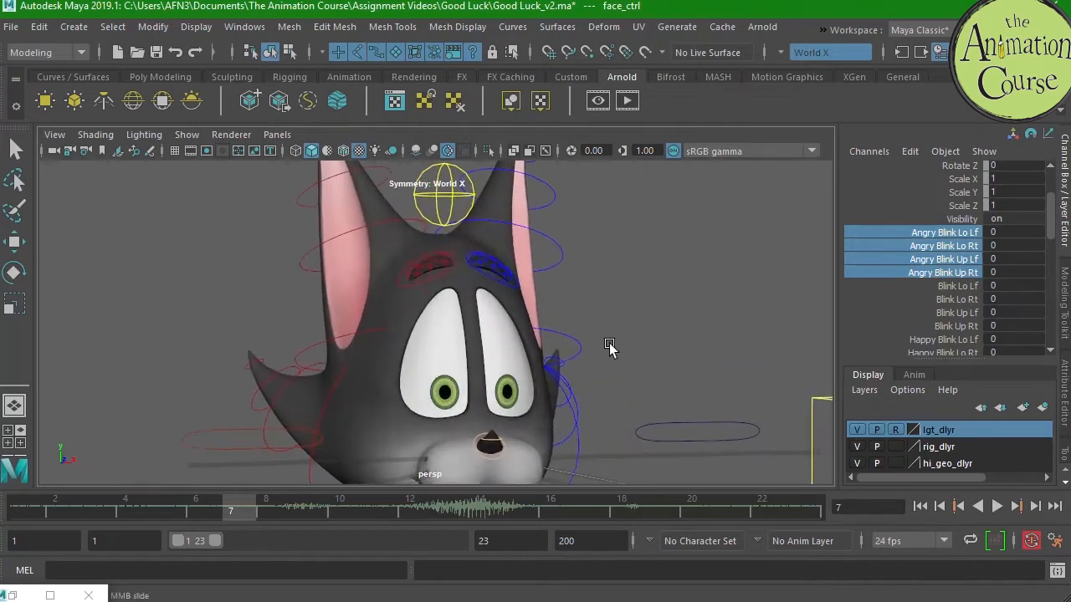
pyautogui.moveTo(605, 284); pyautogui.dragTo(612, 323, button='middle')
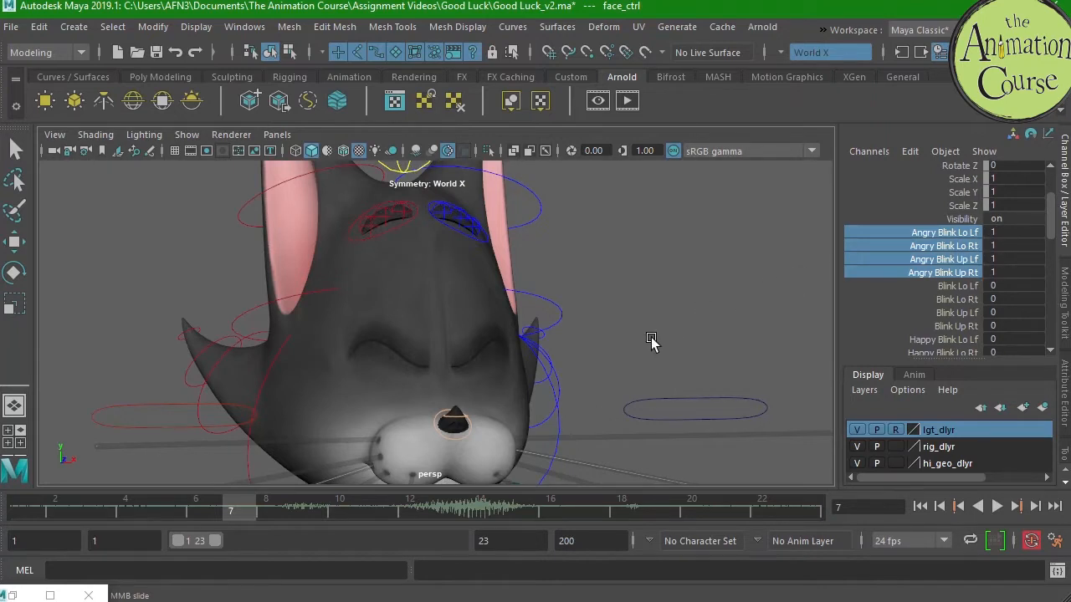
# - Reset face_ctrl's Angry Blink Lo Lf, Lo Rt, Up Lf and Up Rt channels to 0
pyautogui.moveTo(996, 237); pyautogui.dragTo(1004, 262)
pyautogui.write('0')
pyautogui.press('Return')
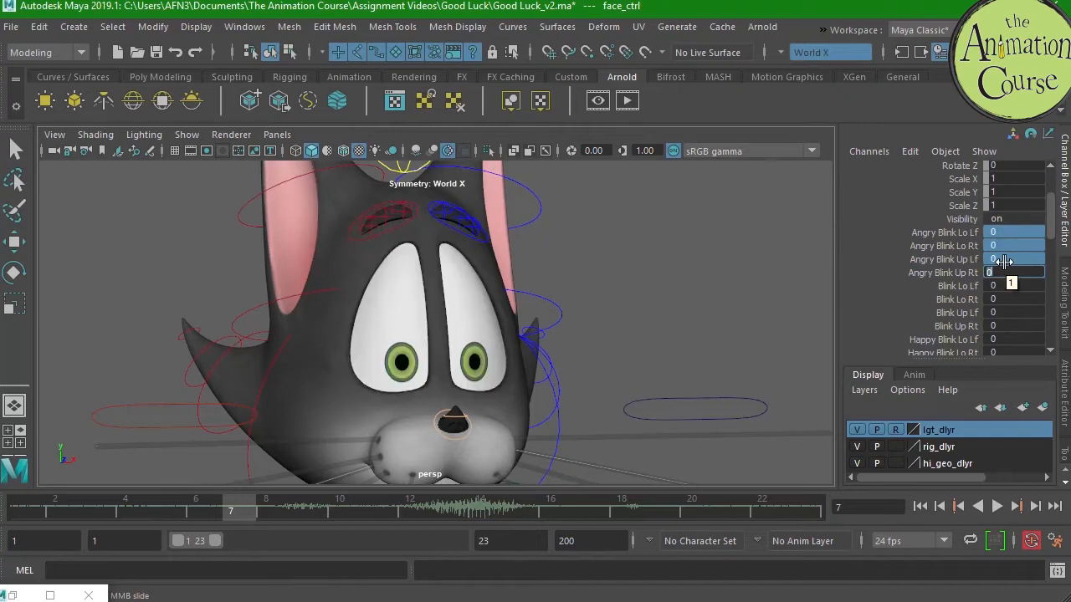
# - Try scrubbing the four Angry Blink channels together, undo it, and change the channel slider speed to bring them to 0.013
pyautogui.moveTo(946, 234); pyautogui.dragTo(945, 273)
pyautogui.moveTo(674, 318); pyautogui.dragTo(636, 329, button='middle')
pyautogui.hotkey('ctrl', 'z')
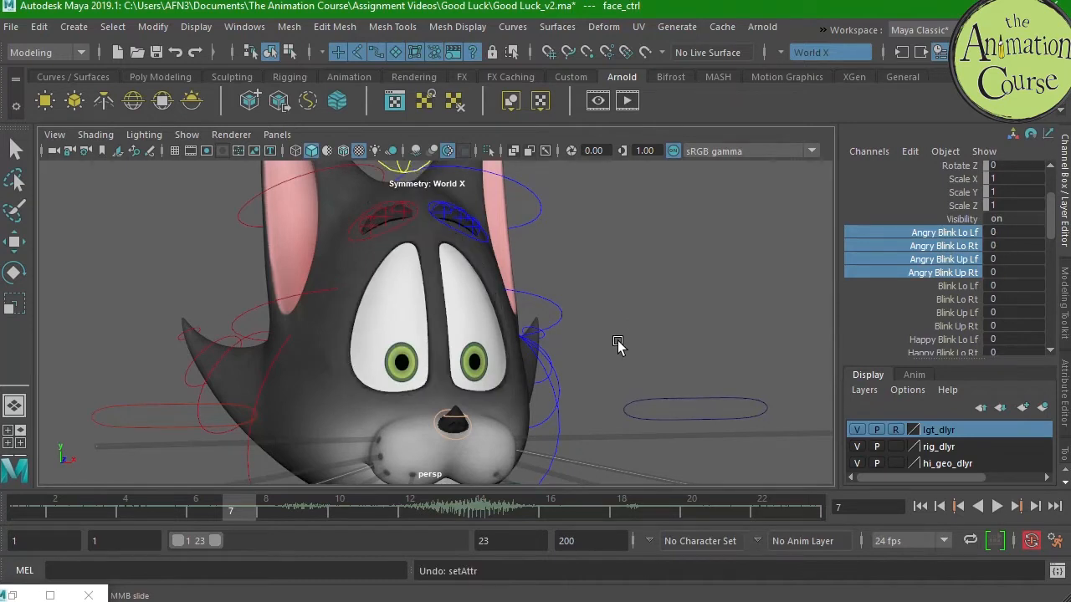
pyautogui.click(1028, 137)
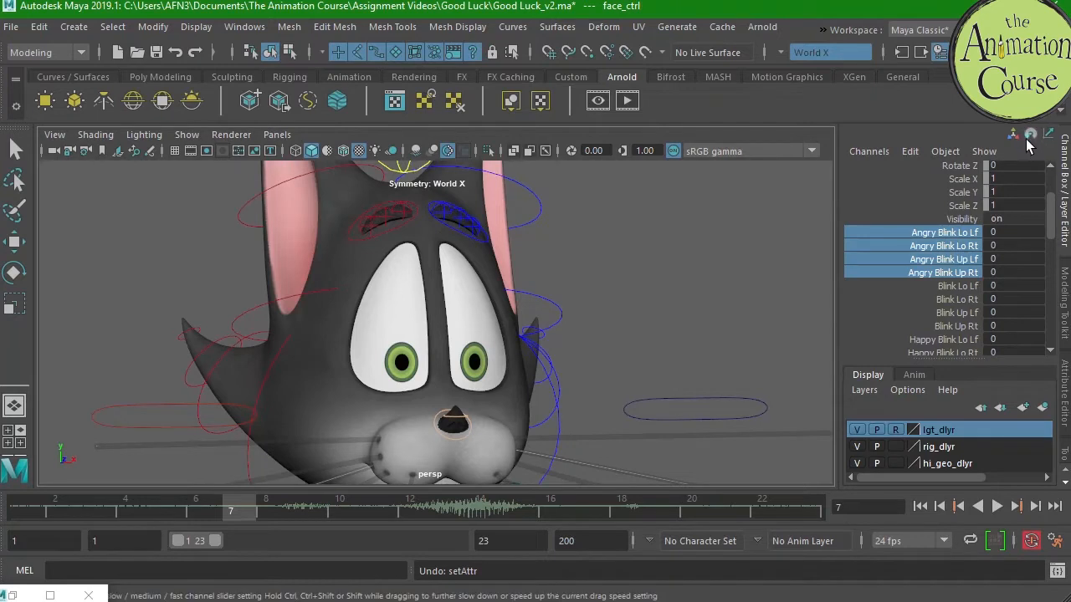
pyautogui.moveTo(602, 325); pyautogui.dragTo(594, 349, button='middle')
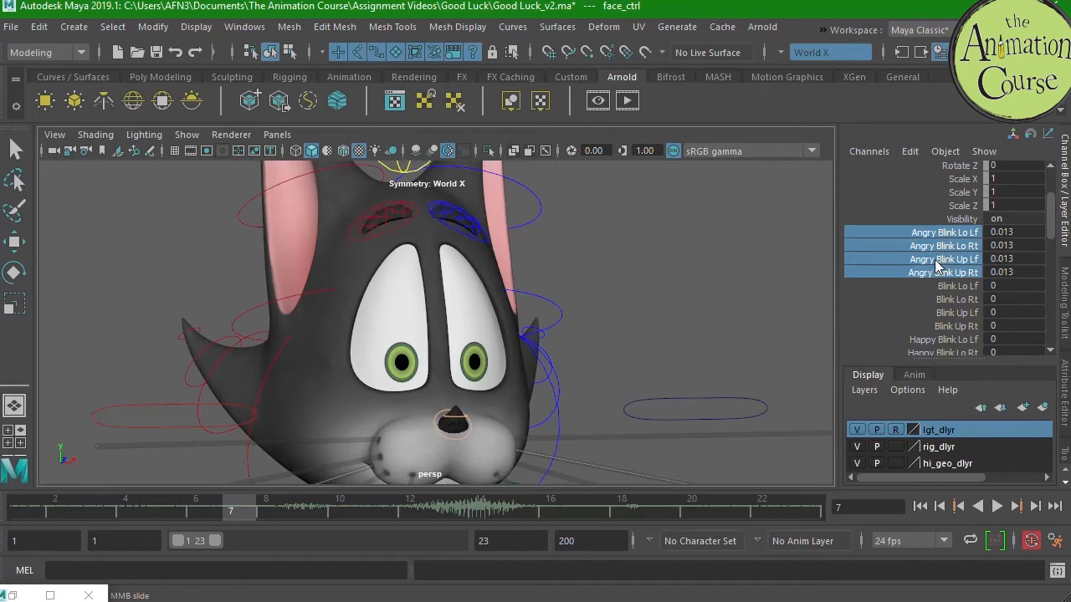
# - Key every channel of face_ctrl at frame 7, look through the channels, and undo the key
pyautogui.press('s')
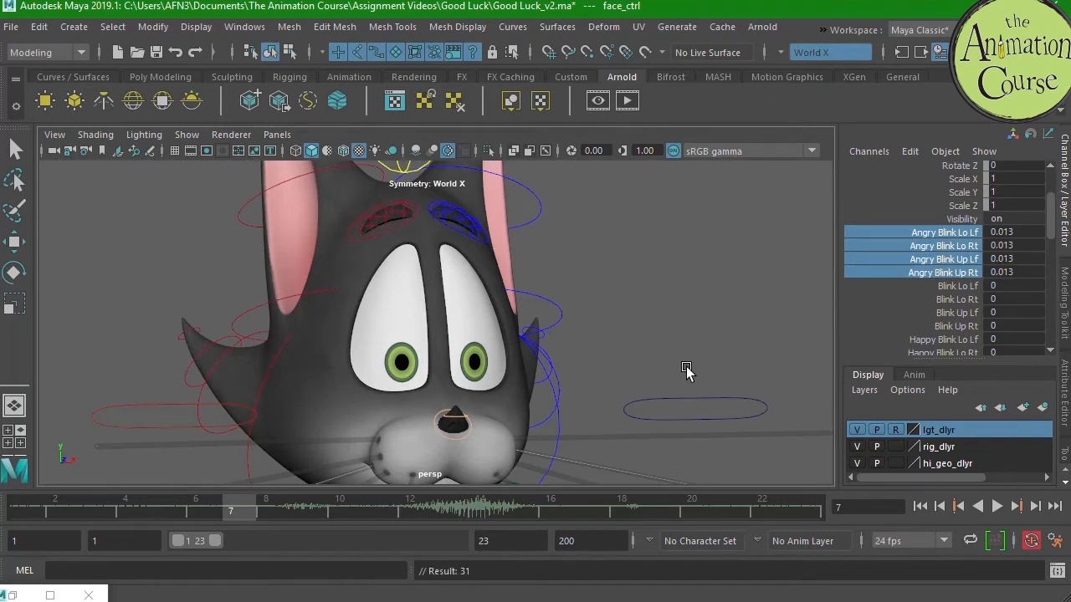
pyautogui.scroll(-10, 1052, 215)
pyautogui.scroll(15, 1033, 205)
pyautogui.hotkey('ctrl', 'z')
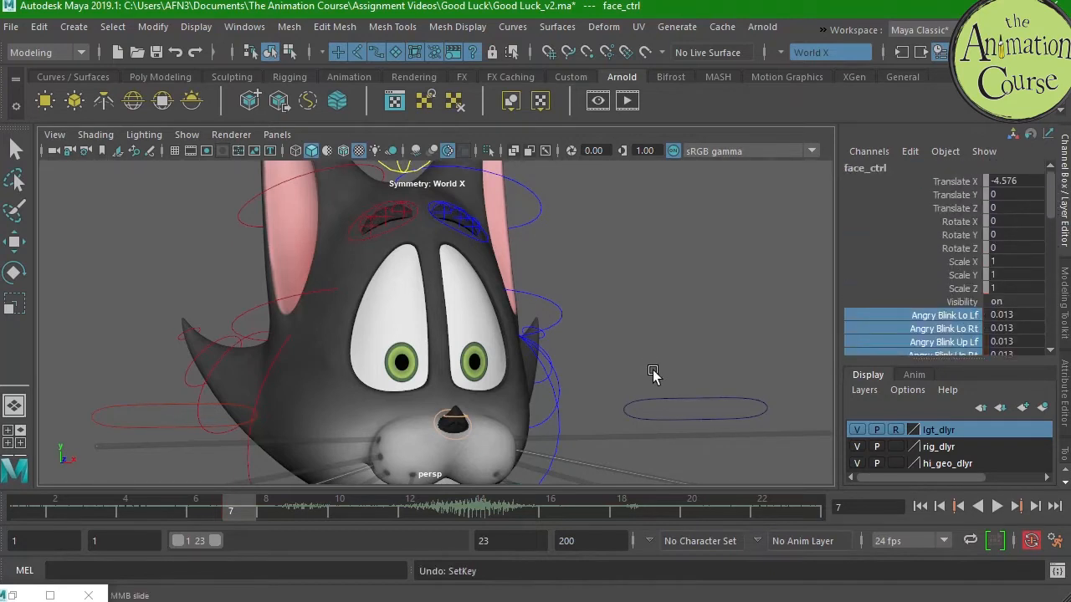
# - Key only the four selected Angry Blink channels at frame 7
pyautogui.scroll(-3, 1035, 215)
pyautogui.rightClick(951, 269)
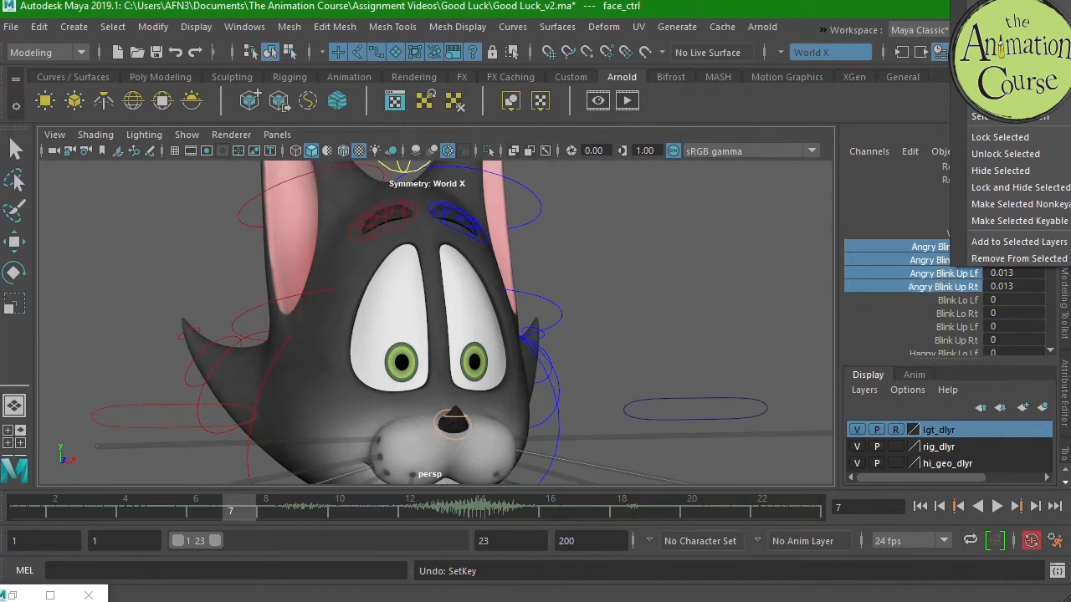
pyautogui.click(1000, 10)
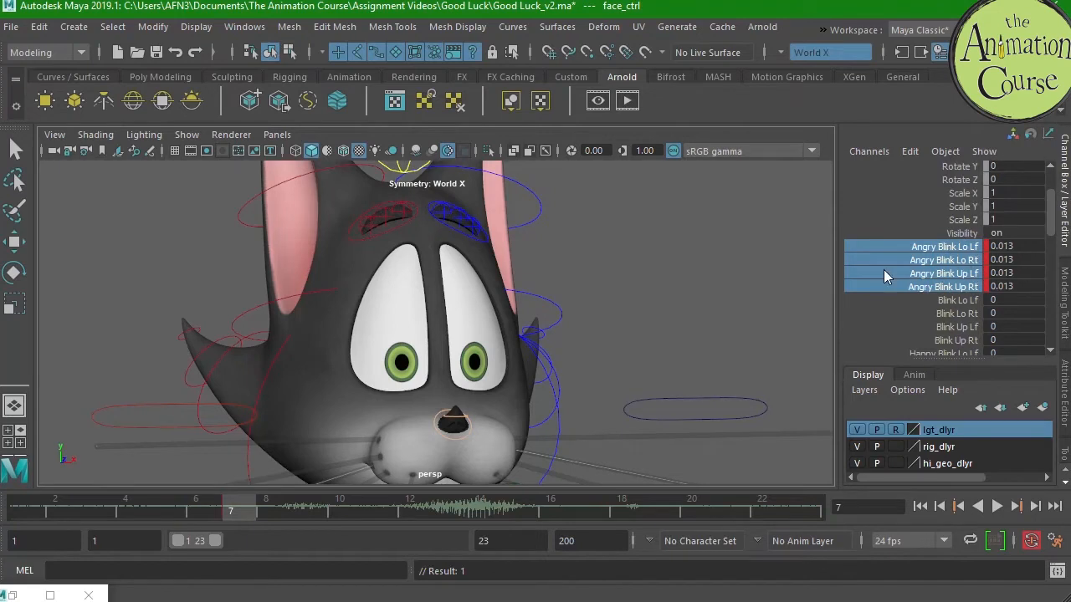
# - Set the four keyed Angry Blink channels to 0 and reselect their names
pyautogui.moveTo(1009, 247); pyautogui.dragTo(1019, 284)
pyautogui.write('0')
pyautogui.press('Return')
pyautogui.moveTo(951, 248); pyautogui.dragTo(949, 286)
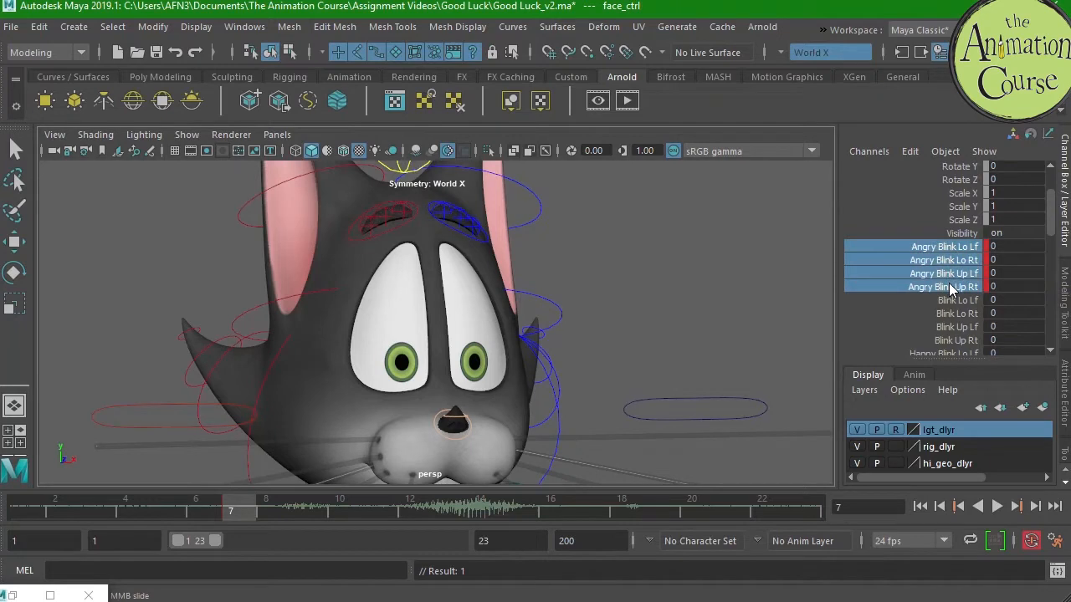
# - Try deleting the Angry Blink key at frame 7 from the timeline, and undo the deletion
pyautogui.rightClick(235, 509)
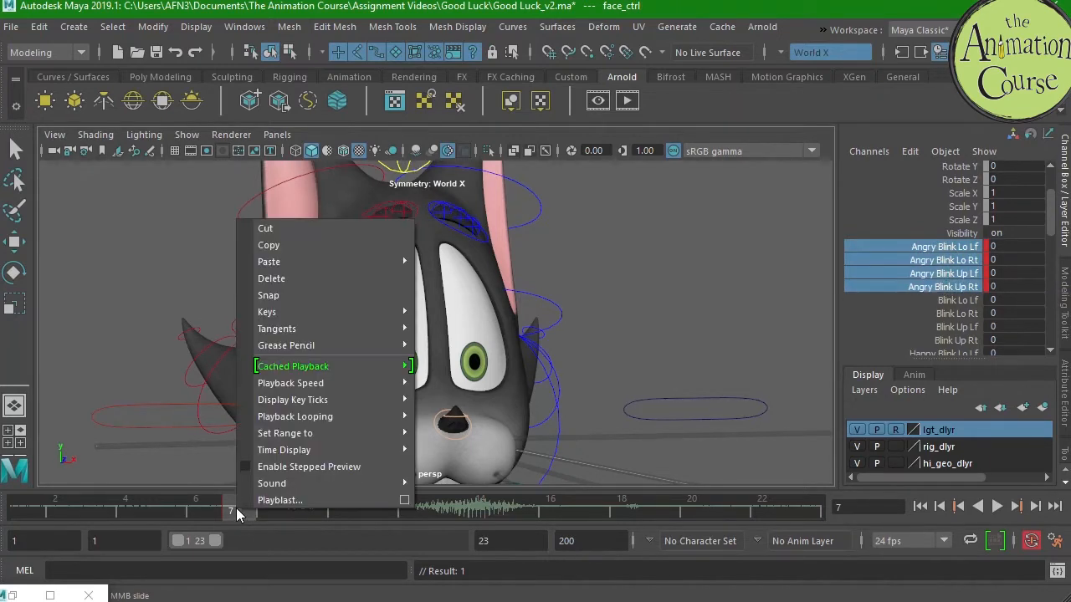
pyautogui.click(279, 278)
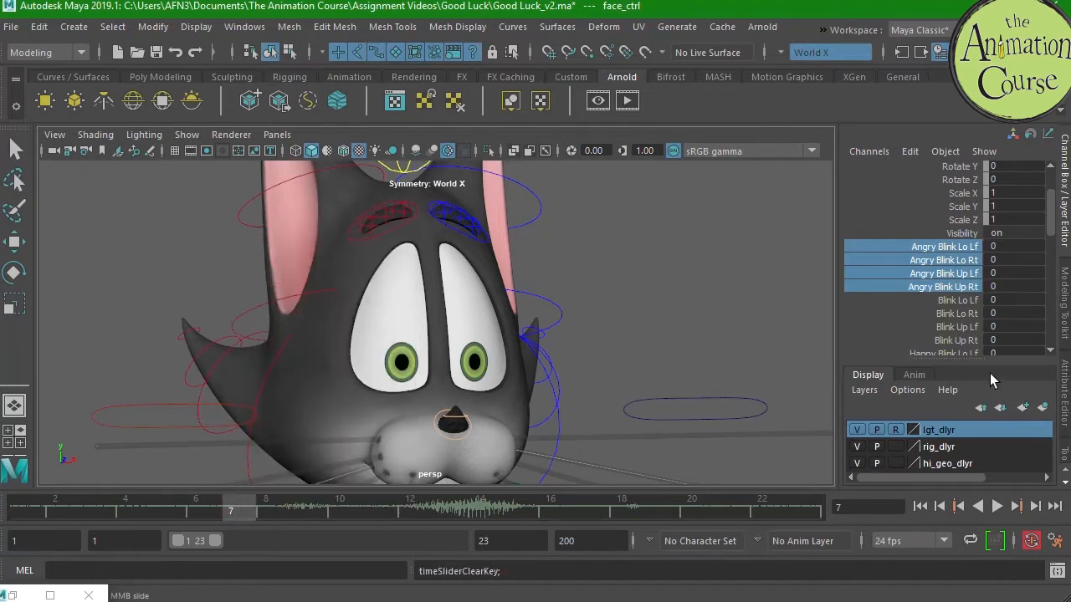
pyautogui.hotkey('ctrl', 'z')
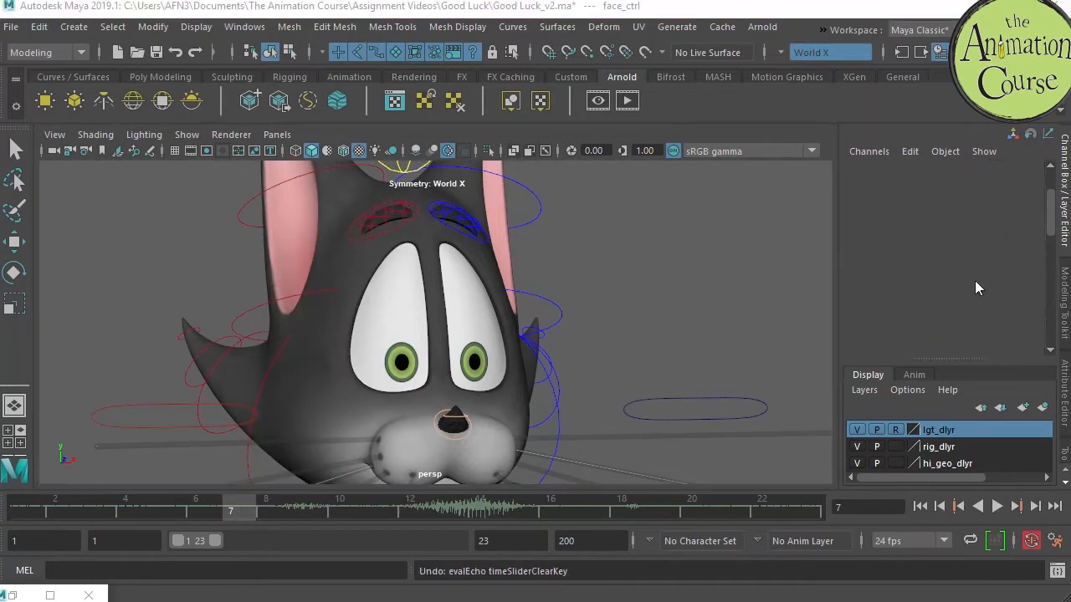
# - Remove the keys from the four selected Angry Blink channels of face_ctrl
pyautogui.rightClick(950, 270)
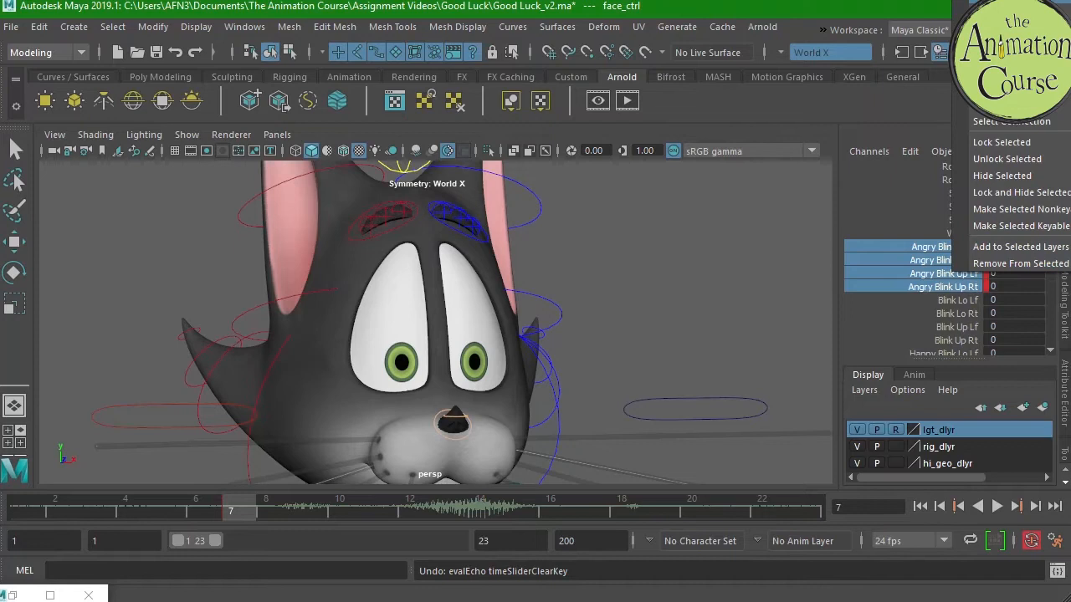
pyautogui.click(1004, 1)
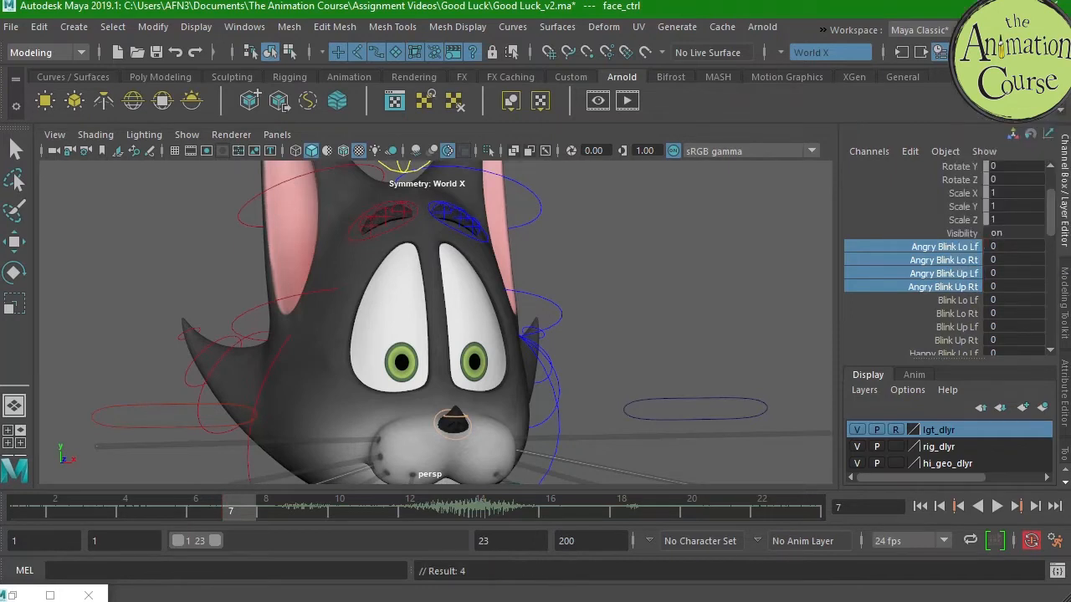
# - Play back the dialogue and go to frame 12
pyautogui.hotkey('alt', 'v')
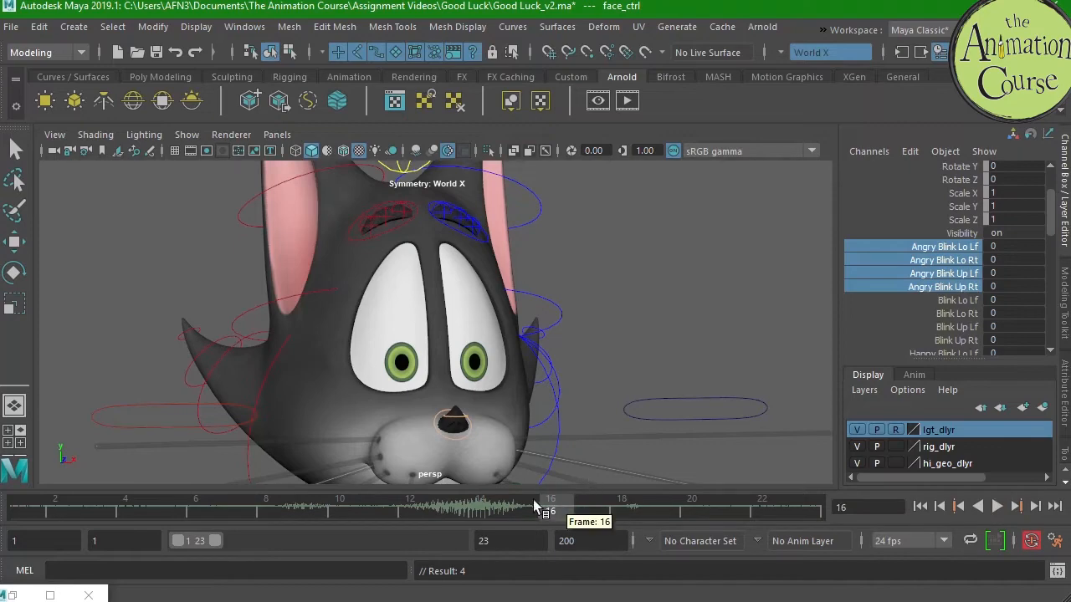
pyautogui.click(415, 507)
pyautogui.keyDown('alt'); pyautogui.moveTo(679, 404); pyautogui.dragTo(545, 347, button='right'); pyautogui.keyUp('alt')
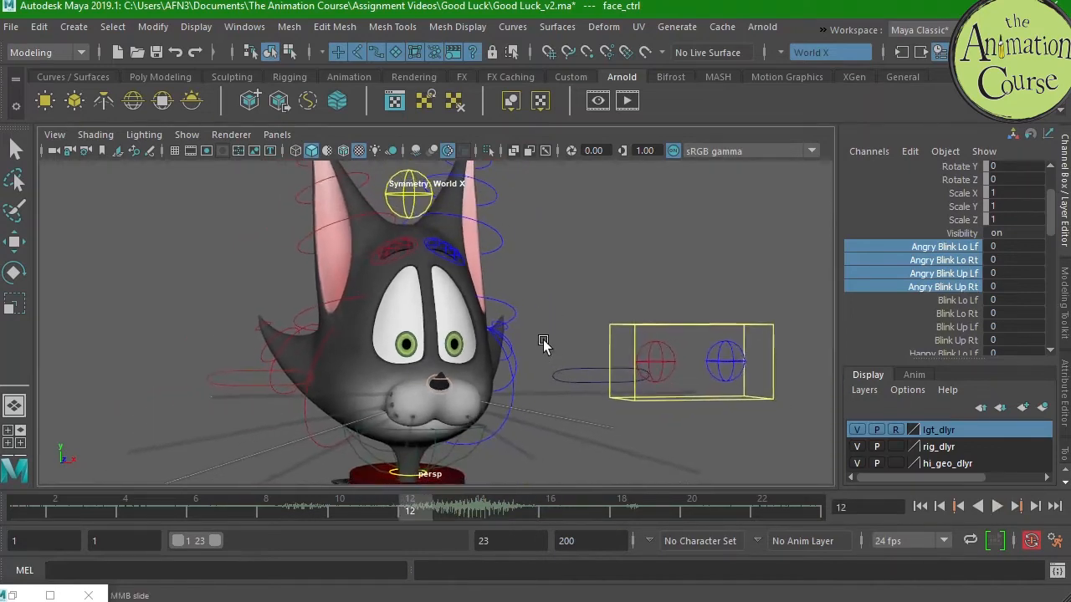
pyautogui.keyDown('alt'); pyautogui.moveTo(539, 422); pyautogui.dragTo(544, 361, button='middle'); pyautogui.keyUp('alt')
pyautogui.keyDown('alt'); pyautogui.moveTo(552, 409); pyautogui.dragTo(552, 407); pyautogui.keyUp('alt')
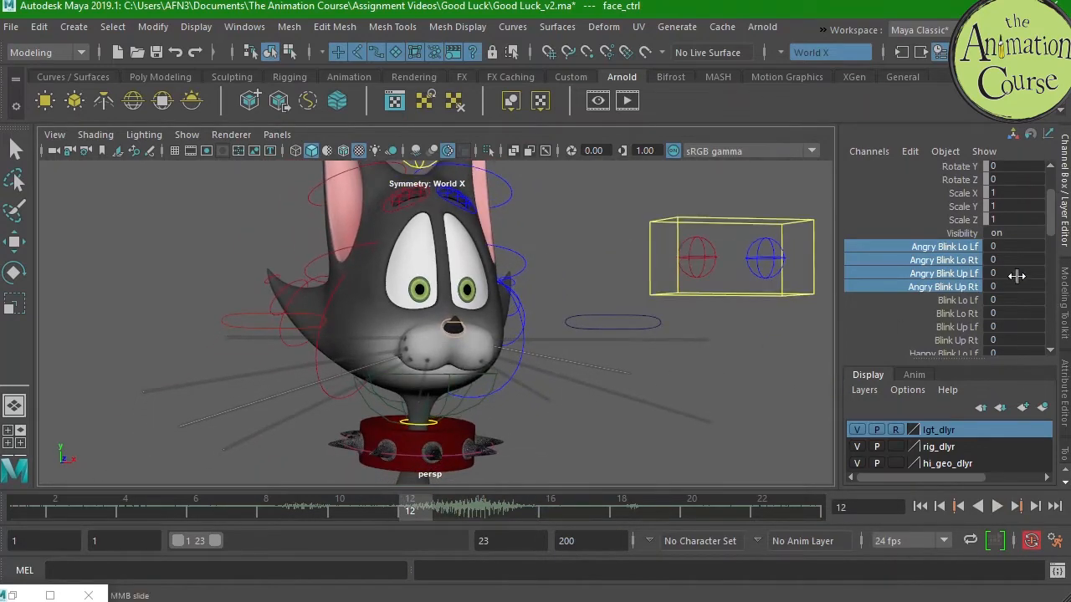
# - Try scrubbing face_ctrl's Ee Lf and Ee Rt mouth shapes together, and undo the changes
pyautogui.moveTo(1051, 217); pyautogui.dragTo(1048, 261)
pyautogui.moveTo(963, 190); pyautogui.dragTo(962, 203)
pyautogui.moveTo(619, 381); pyautogui.dragTo(867, 331, button='middle')
pyautogui.keyDown('alt'); pyautogui.moveTo(608, 411); pyautogui.dragTo(591, 409); pyautogui.keyUp('alt')
pyautogui.keyDown('alt'); pyautogui.moveTo(591, 409); pyautogui.dragTo(636, 426, button='right'); pyautogui.keyUp('alt')
pyautogui.keyDown('alt'); pyautogui.moveTo(636, 426); pyautogui.dragTo(639, 430); pyautogui.keyUp('alt')
pyautogui.moveTo(656, 388); pyautogui.dragTo(735, 372, button='middle')
pyautogui.hotkey('ctrl', 'z')
pyautogui.hotkey('ctrl', 'z')
pyautogui.hotkey('ctrl', 'z')
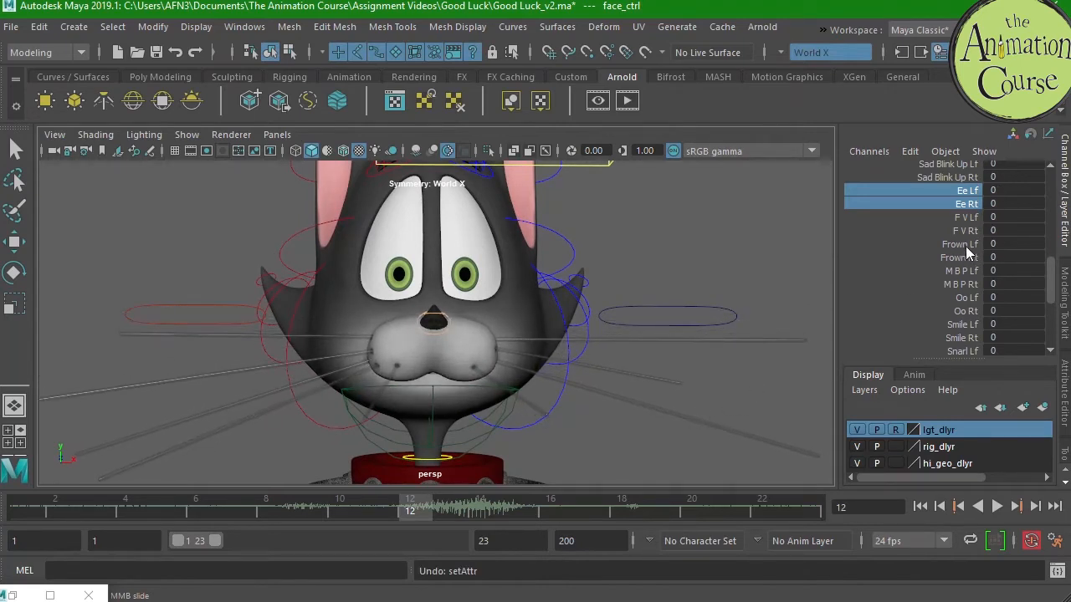
# - Try scrubbing the Frown Lf and Frown Rt mouth shapes, examine the frown, and undo the changes
pyautogui.moveTo(960, 244); pyautogui.dragTo(961, 257)
pyautogui.moveTo(652, 377); pyautogui.dragTo(812, 335, button='middle')
pyautogui.keyDown('alt'); pyautogui.moveTo(813, 335); pyautogui.dragTo(663, 429); pyautogui.keyUp('alt')
pyautogui.hotkey('ctrl', 'z')
pyautogui.hotkey('ctrl', 'z')
pyautogui.hotkey('ctrl', 'z')
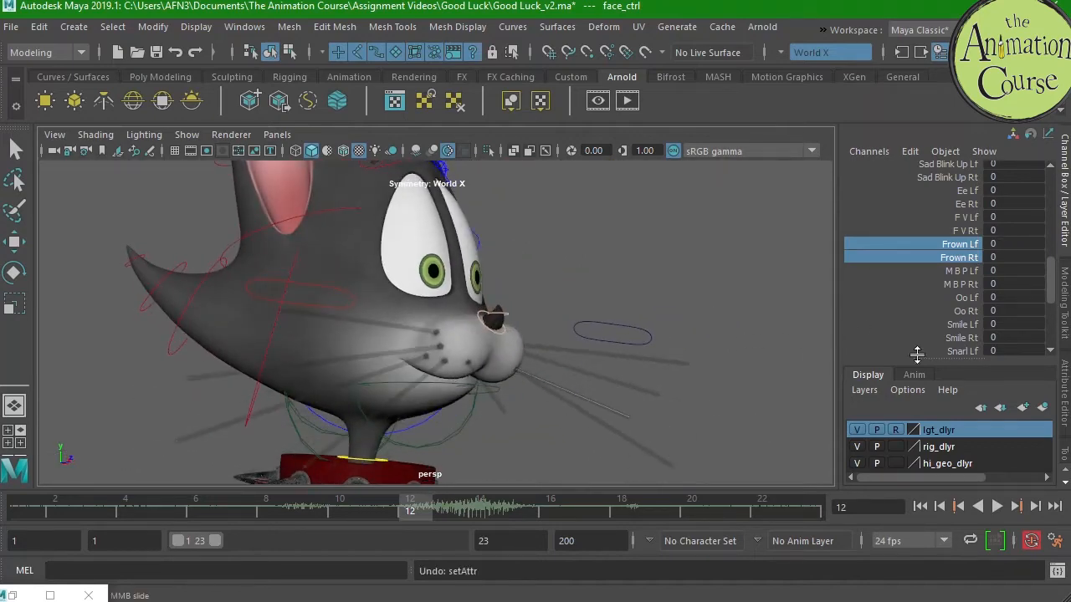
# - Try scrubbing the M B P Lf and M B P Rt mouth shapes together, and undo the changes
pyautogui.moveTo(960, 270); pyautogui.dragTo(961, 284)
pyautogui.moveTo(654, 381); pyautogui.dragTo(661, 357, button='middle')
pyautogui.hotkey('ctrl', 'z')
pyautogui.hotkey('ctrl', 'z')
pyautogui.hotkey('ctrl', 'z')
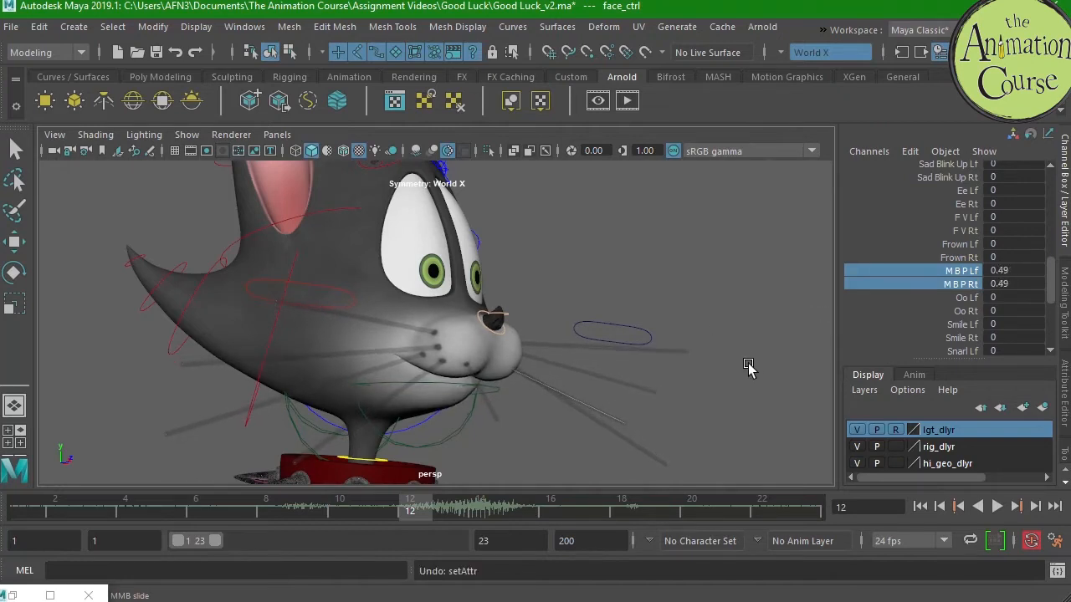
# - Try scrubbing the Oo Lf and Oo Rt mouth shapes, check them from both sides, and undo the changes
pyautogui.moveTo(967, 297); pyautogui.dragTo(966, 311)
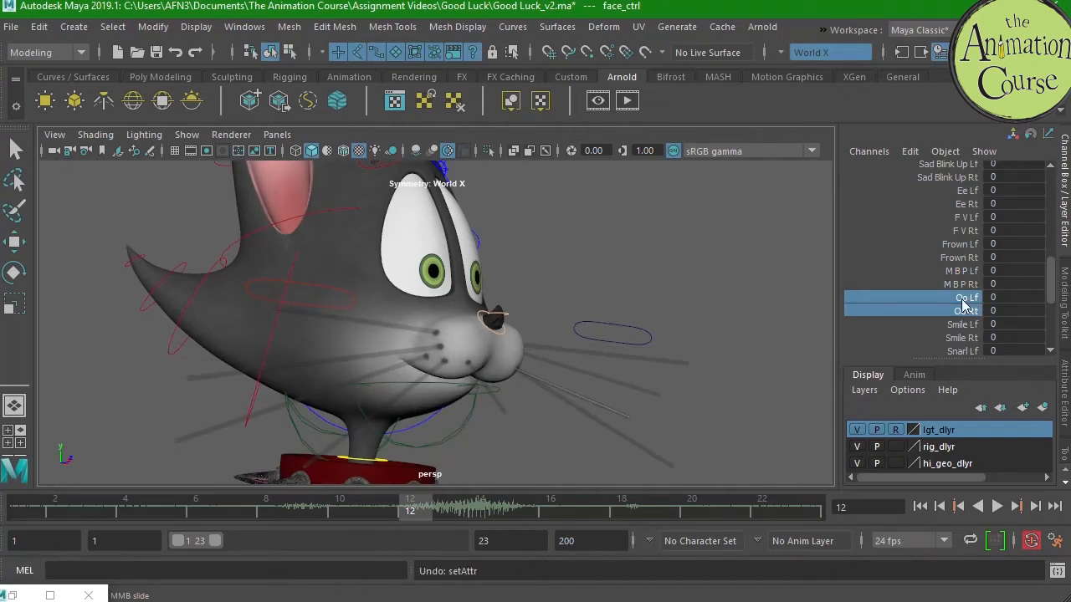
pyautogui.moveTo(655, 387); pyautogui.dragTo(782, 335, button='middle')
pyautogui.keyDown('alt'); pyautogui.moveTo(665, 389); pyautogui.dragTo(475, 413); pyautogui.keyUp('alt')
pyautogui.moveTo(509, 396); pyautogui.dragTo(546, 384, button='middle')
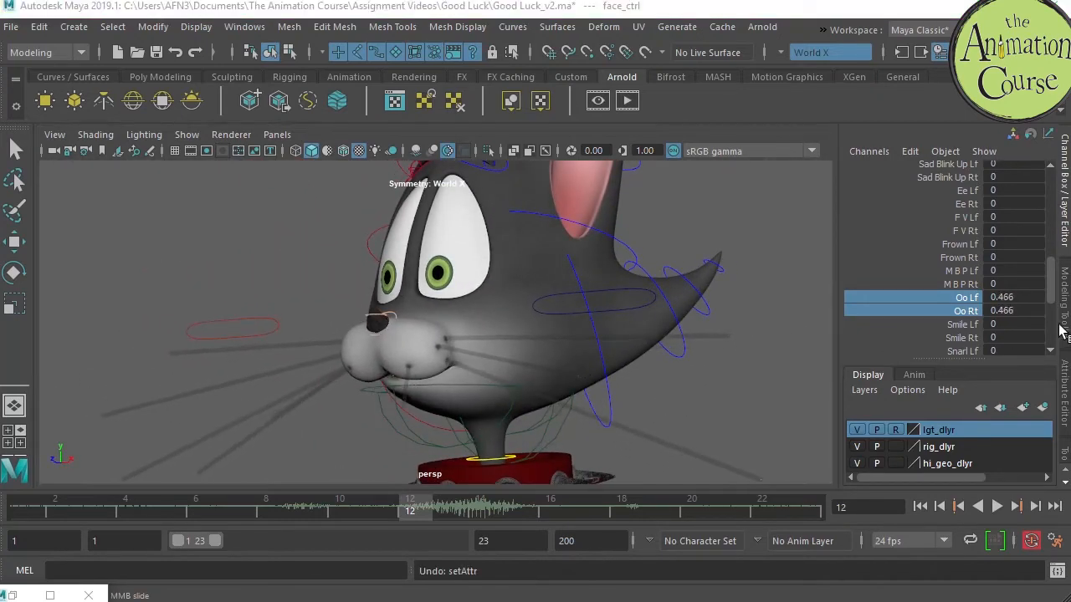
# - Try scrubbing the Smile Lf and Smile Rt mouth shapes together, examine the smile, and undo the changes
pyautogui.moveTo(1064, 331); pyautogui.dragTo(962, 324, button='middle')
pyautogui.moveTo(963, 325)
pyautogui.mouseDown()
pyautogui.moveTo(962, 354)
pyautogui.moveTo(968, 326)
pyautogui.moveTo(964, 333)
pyautogui.mouseUp()
pyautogui.moveTo(635, 389); pyautogui.dragTo(781, 290, button='middle')
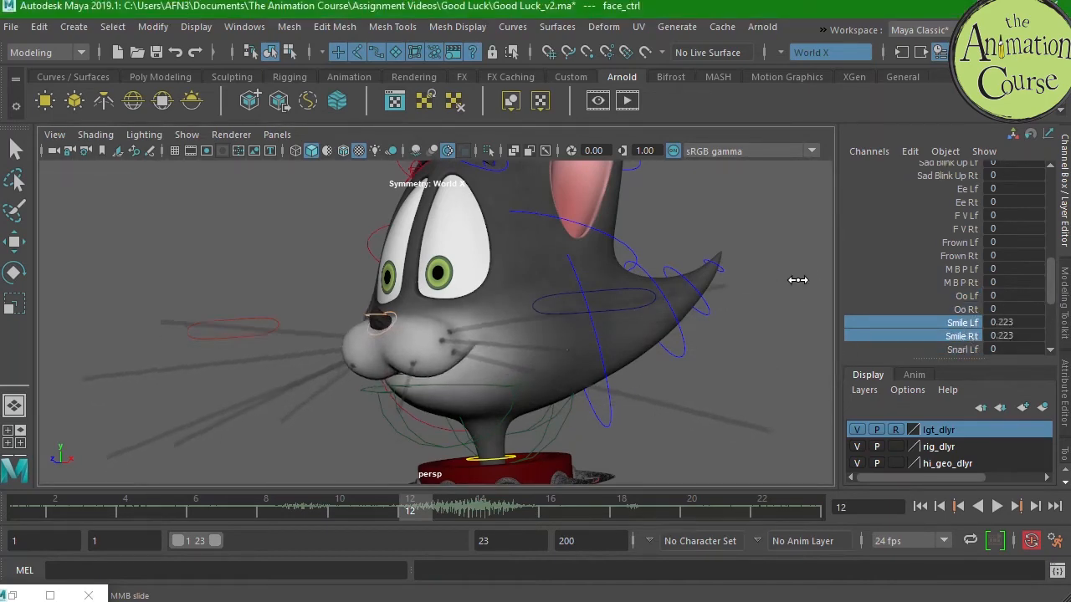
pyautogui.keyDown('alt'); pyautogui.moveTo(574, 421); pyautogui.dragTo(616, 390); pyautogui.keyUp('alt')
pyautogui.moveTo(617, 390); pyautogui.dragTo(691, 368, button='middle')
pyautogui.keyDown('alt'); pyautogui.moveTo(691, 369); pyautogui.dragTo(674, 420); pyautogui.keyUp('alt')
pyautogui.hotkey('ctrl', 'z')
pyautogui.hotkey('ctrl', 'z')
pyautogui.hotkey('ctrl', 'z')
pyautogui.hotkey('ctrl', 'z')
pyautogui.hotkey('ctrl', 'z')
pyautogui.hotkey('ctrl', 'z')
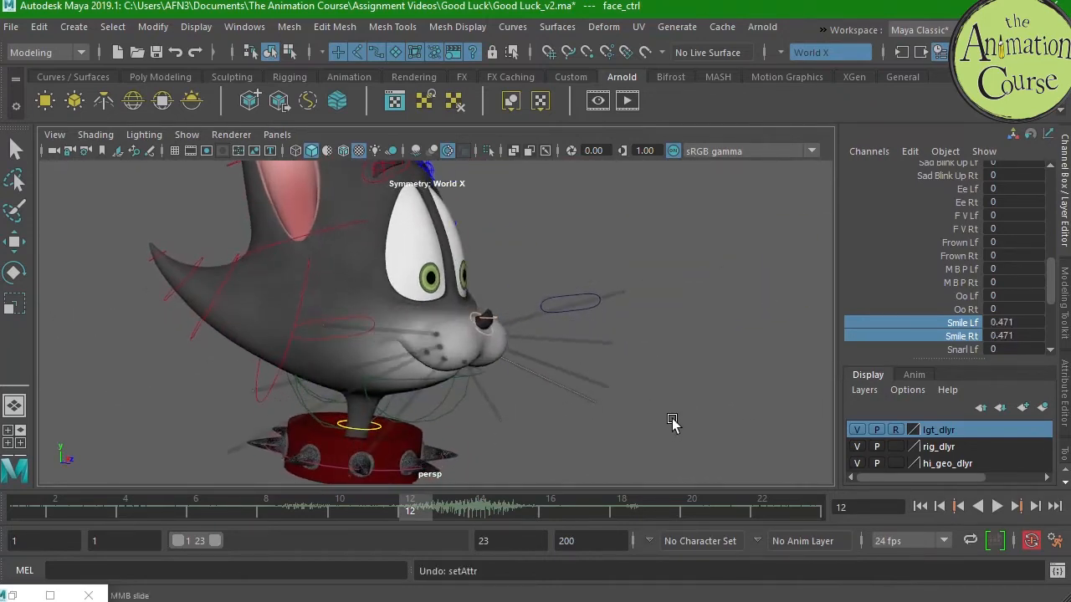
# - Try raising only the Snarl Rt channel on face_ctrl, check it from the front, and undo the change
pyautogui.scroll(-3, 971, 284)
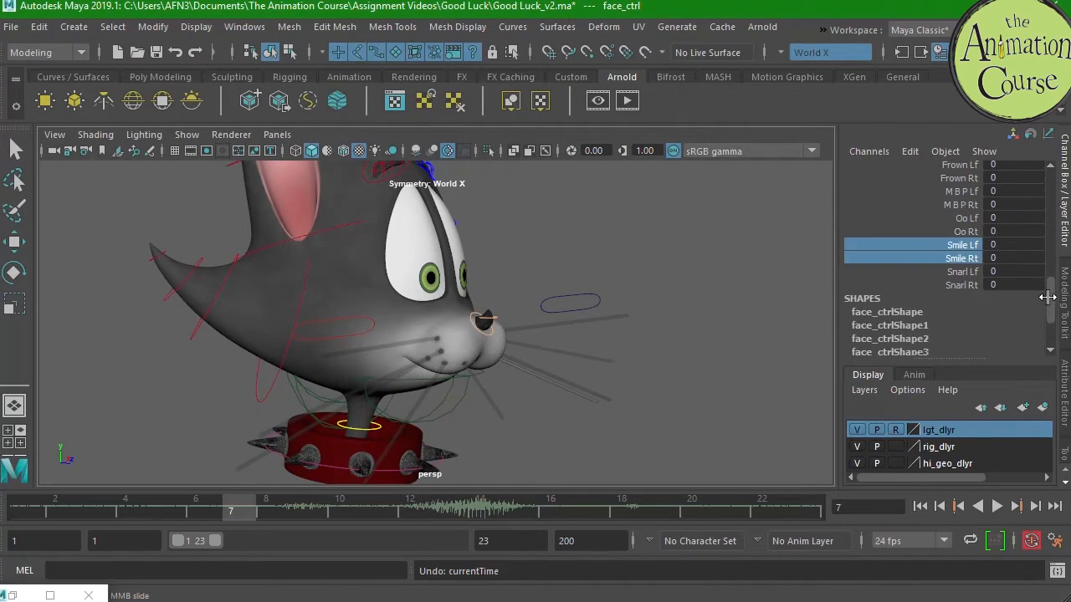
pyautogui.click(962, 277)
pyautogui.keyDown('alt'); pyautogui.moveTo(640, 375); pyautogui.dragTo(560, 382); pyautogui.keyUp('alt')
pyautogui.moveTo(560, 383); pyautogui.dragTo(610, 378, button='middle')
pyautogui.keyDown('alt'); pyautogui.moveTo(610, 378); pyautogui.dragTo(556, 411); pyautogui.keyUp('alt')
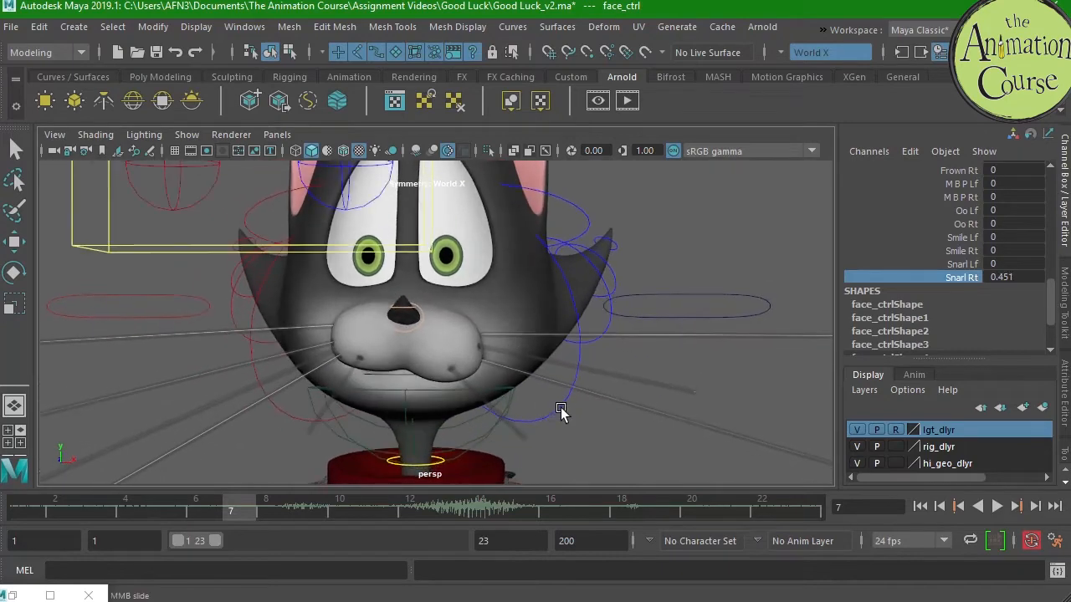
pyautogui.hotkey('ctrl', 'z')
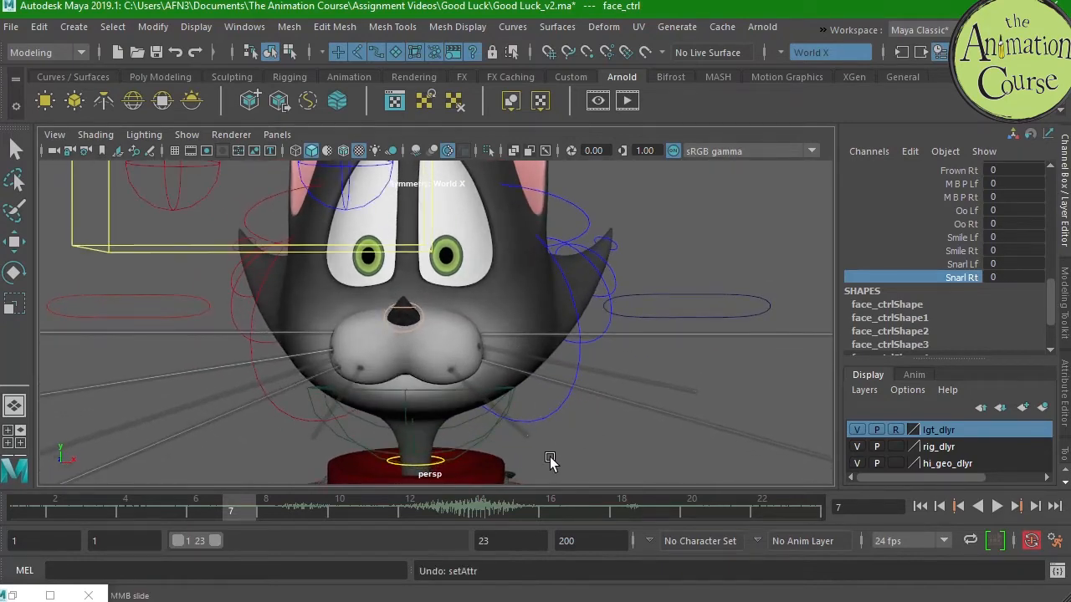
# - Try scrubbing face_ctrl's Smile Rt and Smile Lf channels one after the other
pyautogui.moveTo(1051, 299); pyautogui.dragTo(1048, 222)
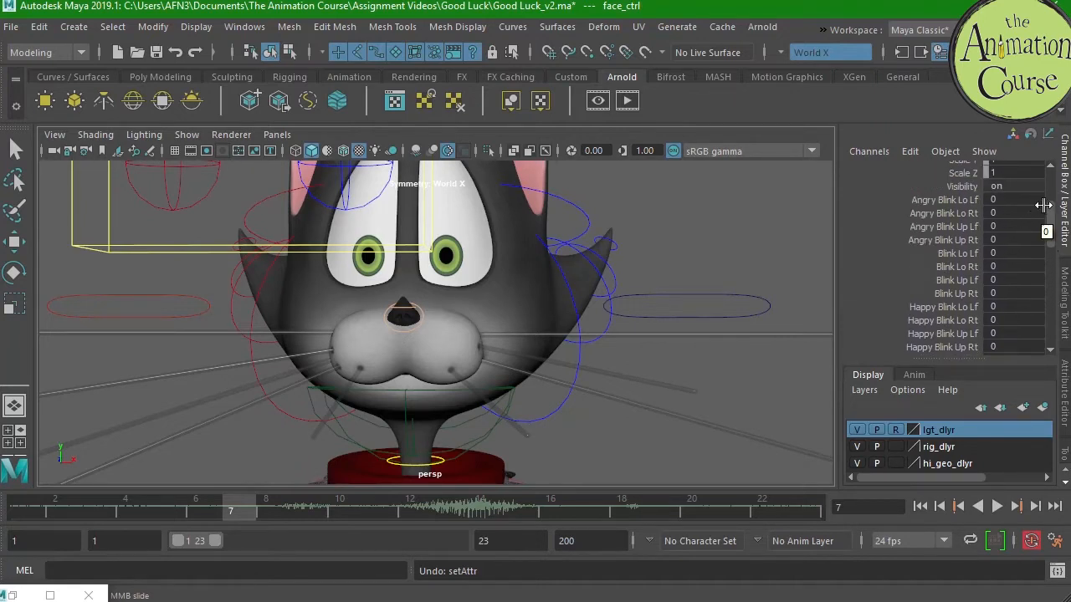
pyautogui.scroll(-4, 1044, 234)
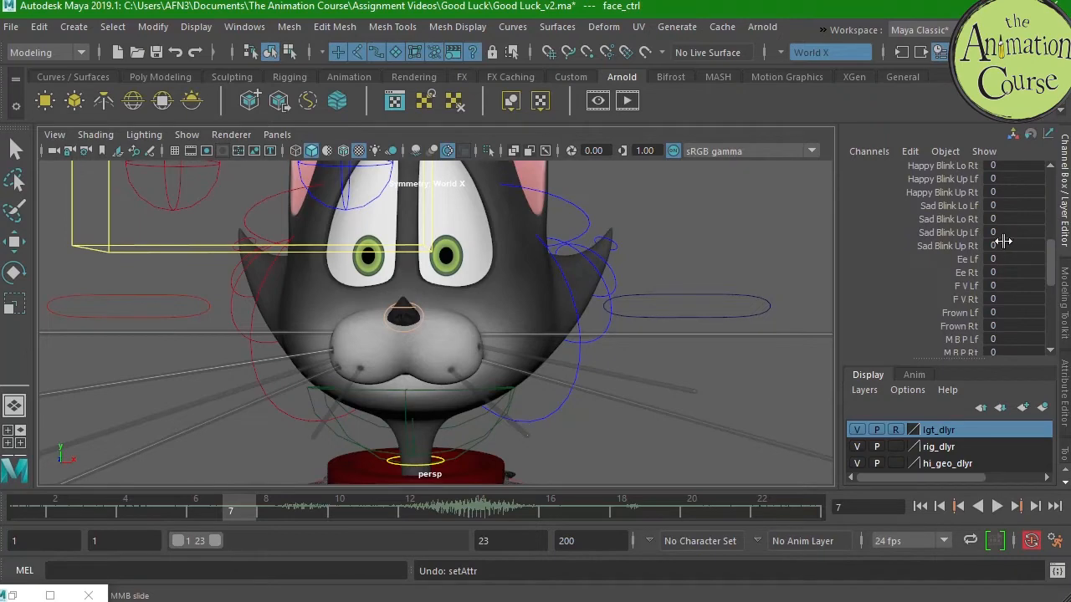
pyautogui.moveTo(1054, 257); pyautogui.dragTo(1048, 282)
pyautogui.click(968, 306)
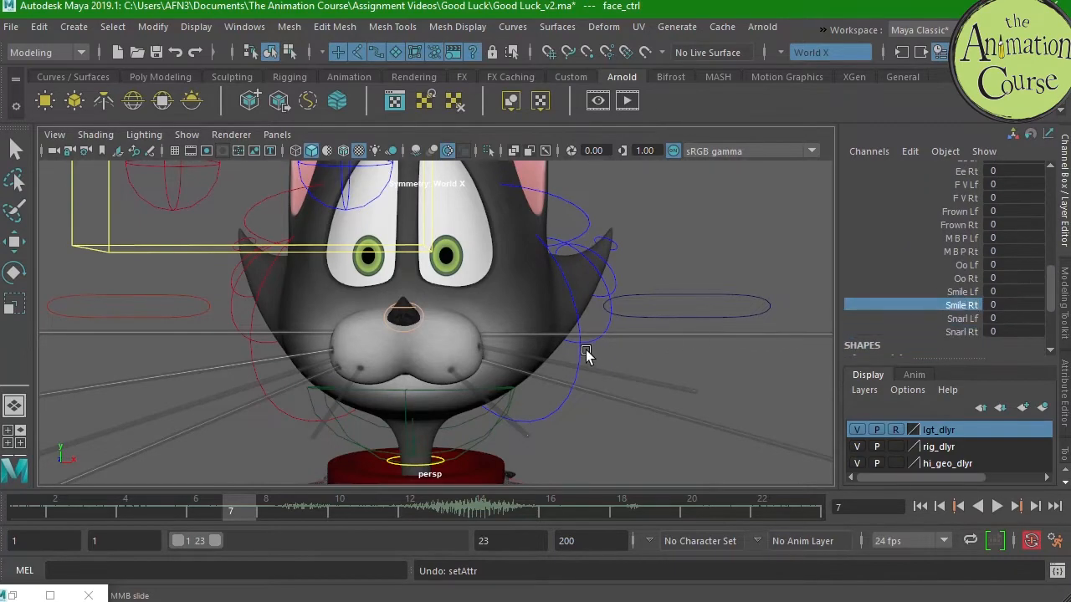
pyautogui.moveTo(605, 363); pyautogui.dragTo(669, 335, button='middle')
pyautogui.click(963, 291)
pyautogui.moveTo(658, 370); pyautogui.dragTo(712, 347, button='middle')
pyautogui.keyDown('alt'); pyautogui.moveTo(543, 419); pyautogui.dragTo(423, 441); pyautogui.keyUp('alt')
# - Try rotating jaw_jt to open and tilt the jaw, and undo the jaw and smile changes
pyautogui.click(477, 441)
pyautogui.press('e')
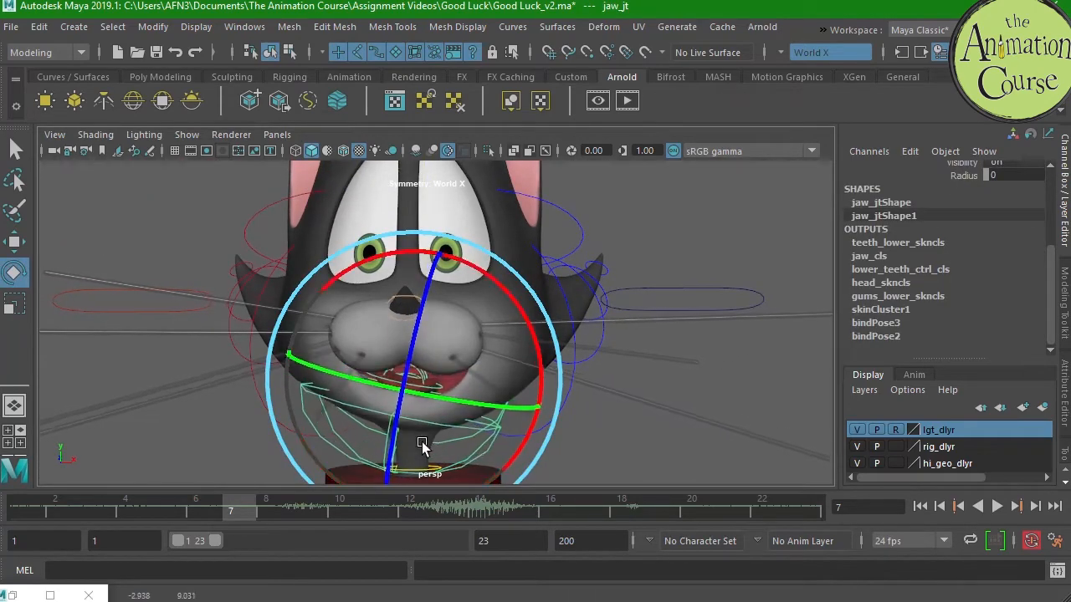
pyautogui.keyDown('alt'); pyautogui.moveTo(595, 420); pyautogui.dragTo(556, 393, button='right'); pyautogui.keyUp('alt')
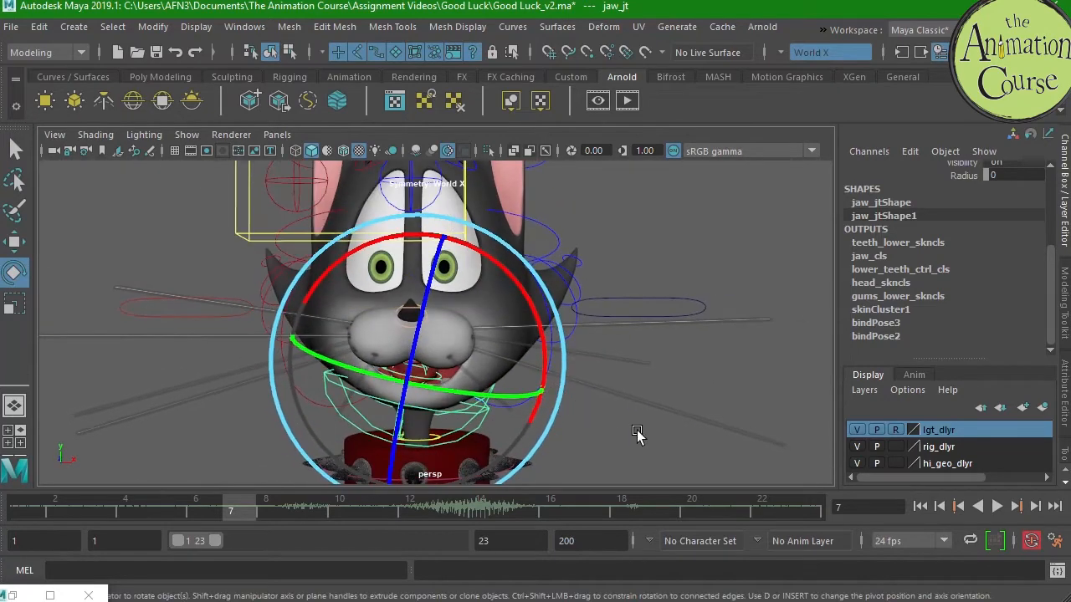
pyautogui.hotkey('ctrl', 'z')
pyautogui.hotkey('ctrl', 'z')
pyautogui.hotkey('ctrl', 'z')
pyautogui.hotkey('ctrl', 'z')
pyautogui.hotkey('ctrl', 'z')
pyautogui.hotkey('ctrl', 'z')
pyautogui.hotkey('ctrl', 'z')
pyautogui.hotkey('ctrl', 'z')
pyautogui.hotkey('ctrl', 'z')
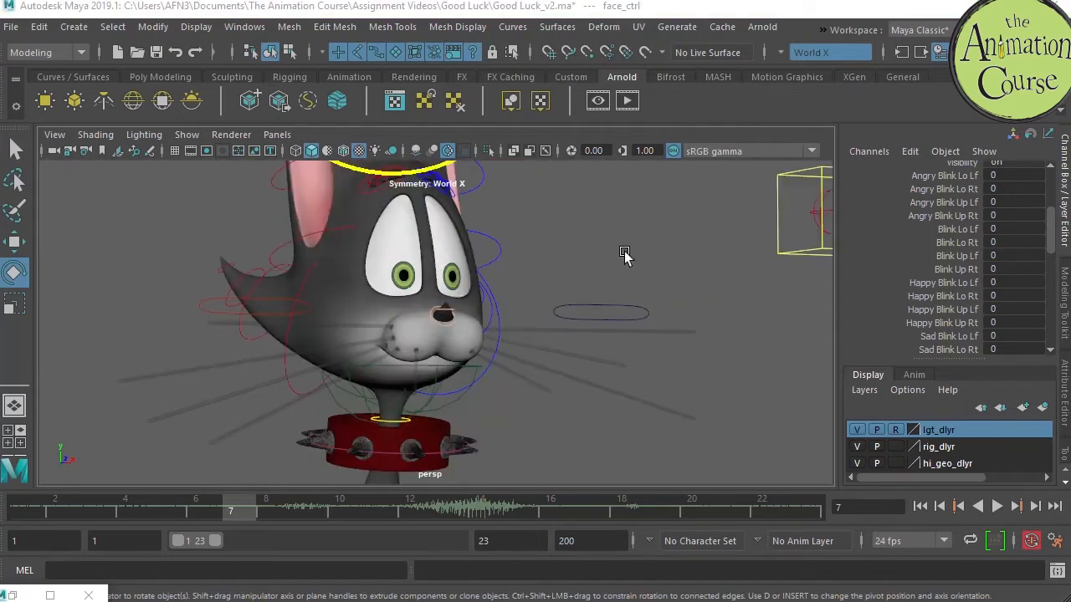
# - Scrub the timeline from frame 7 to frame 13 to review the dialogue
pyautogui.keyDown('alt'); pyautogui.moveTo(513, 372); pyautogui.dragTo(517, 402); pyautogui.keyUp('alt')
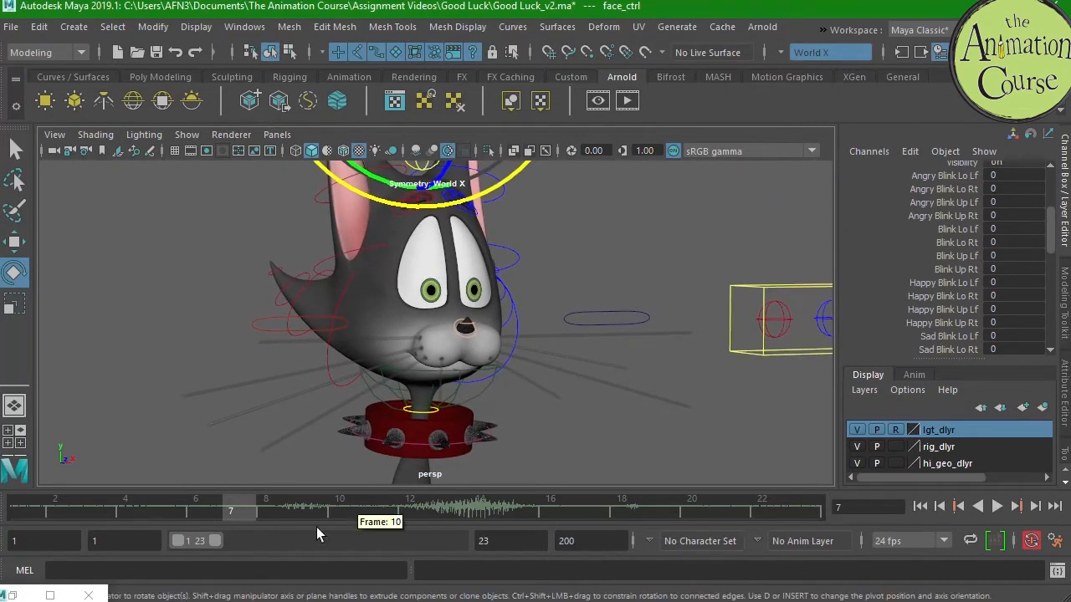
pyautogui.moveTo(233, 510)
pyautogui.mouseDown()
pyautogui.moveTo(603, 502)
pyautogui.moveTo(526, 514)
pyautogui.moveTo(212, 508)
pyautogui.moveTo(447, 510)
pyautogui.moveTo(443, 521)
pyautogui.moveTo(456, 513)
pyautogui.mouseUp()
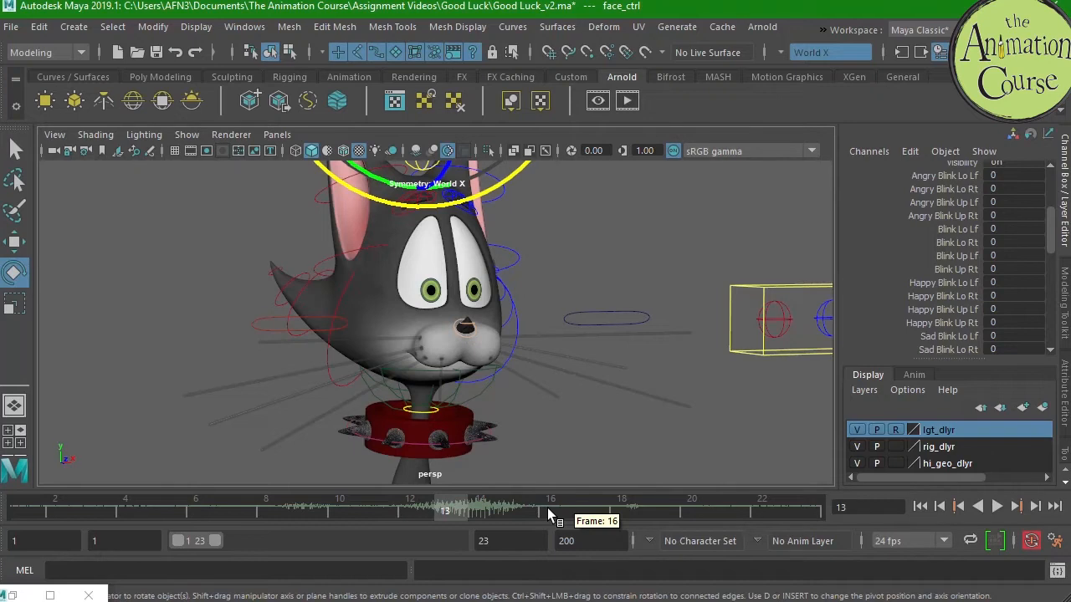
# - Scrub the timeline back from around frame 14 to review the timing of the dialogue sounds
pyautogui.click(482, 508)
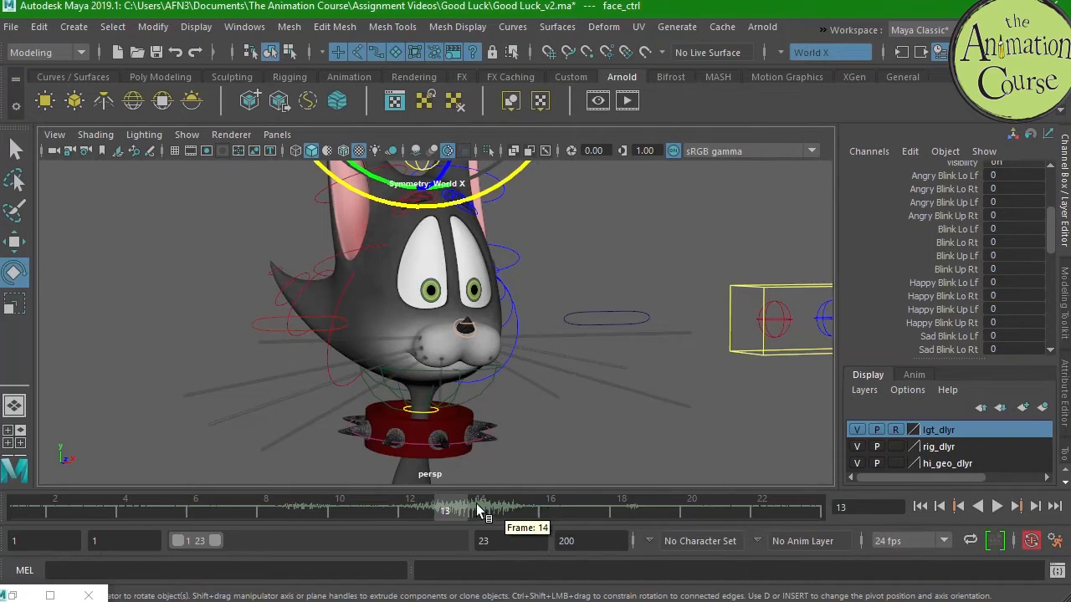
pyautogui.moveTo(509, 506); pyautogui.dragTo(289, 512)
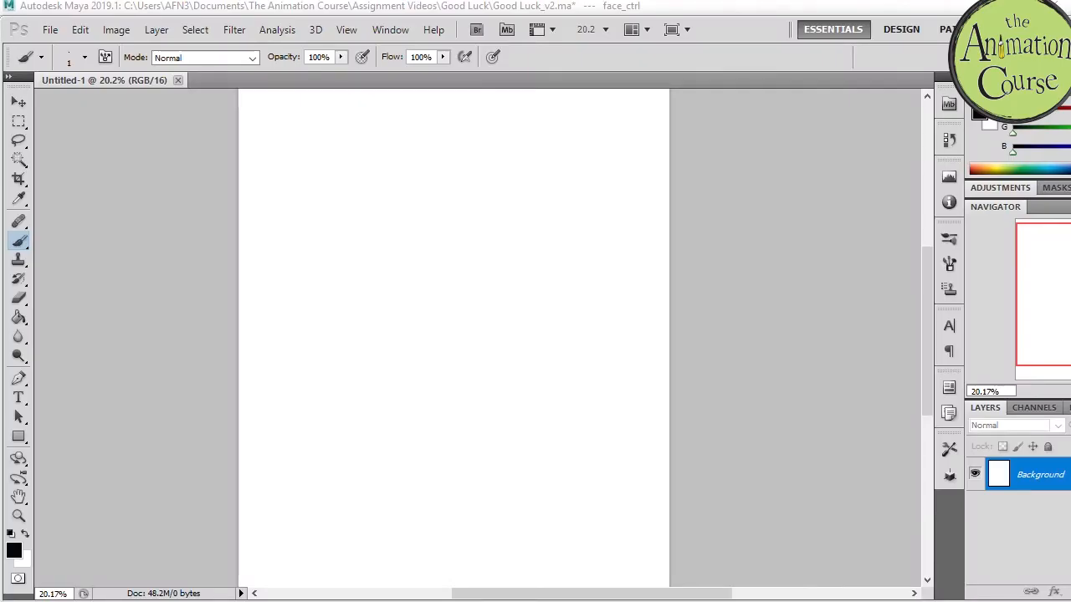
# - In Photoshop, add a new layer and handwrite the spaced-out letters of "Good" with "Luck" on a row below
pyautogui.hotkey('ctrl', 'alt', 'shift', 'n')
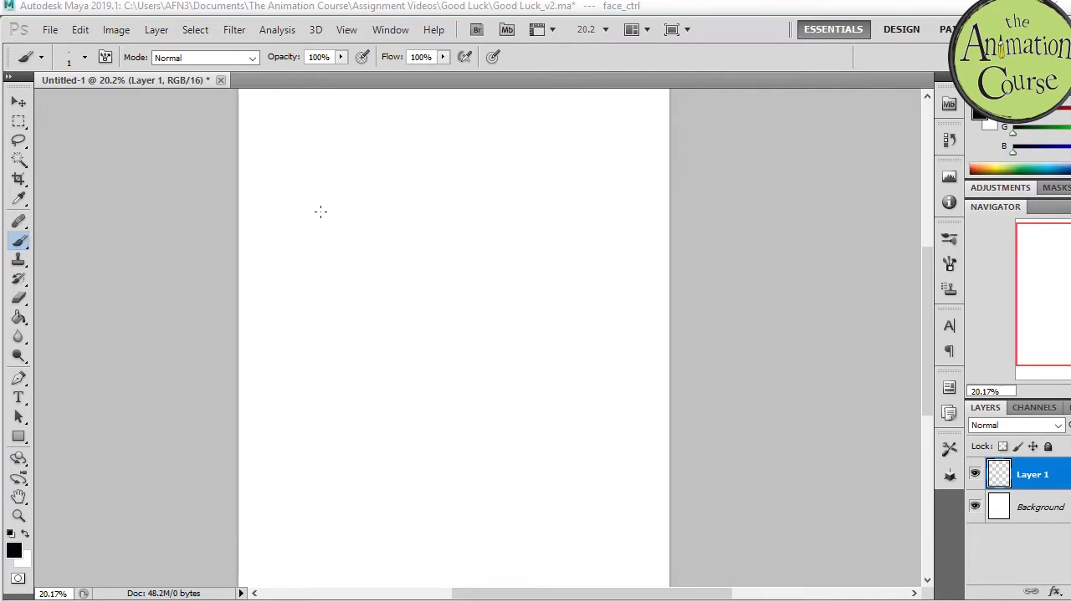
pyautogui.moveTo(334, 205); pyautogui.dragTo(333, 212)
pyautogui.moveTo(405, 217)
pyautogui.mouseDown()
pyautogui.moveTo(396, 215)
pyautogui.moveTo(473, 214)
pyautogui.mouseUp()
pyautogui.moveTo(548, 213); pyautogui.dragTo(561, 234)
pyautogui.moveTo(337, 368); pyautogui.dragTo(366, 411)
pyautogui.moveTo(375, 399); pyautogui.dragTo(383, 410)
pyautogui.moveTo(526, 413); pyautogui.dragTo(559, 421)
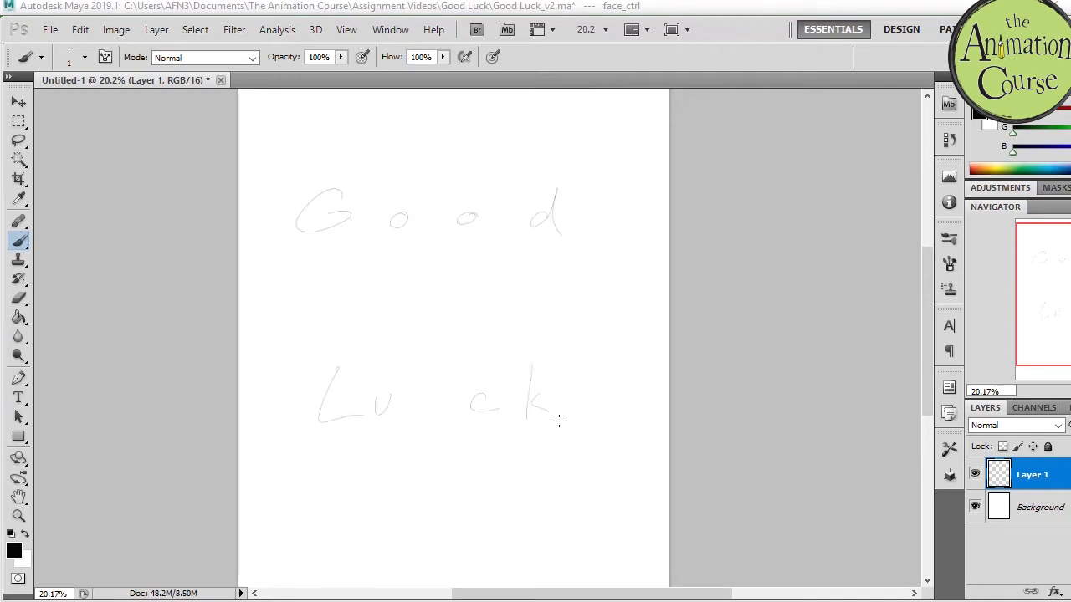
# - Set the brush size to 2 px
pyautogui.rightClick(611, 322)
pyautogui.click(756, 334)
pyautogui.write('2')
pyautogui.press('Return')
# - Scrub the start of the dialogue in Maya up to frame 9, and handwrite "F8" beneath "Good" in Photoshop
pyautogui.click(862, 569)
pyautogui.moveTo(79, 512); pyautogui.dragTo(319, 512)
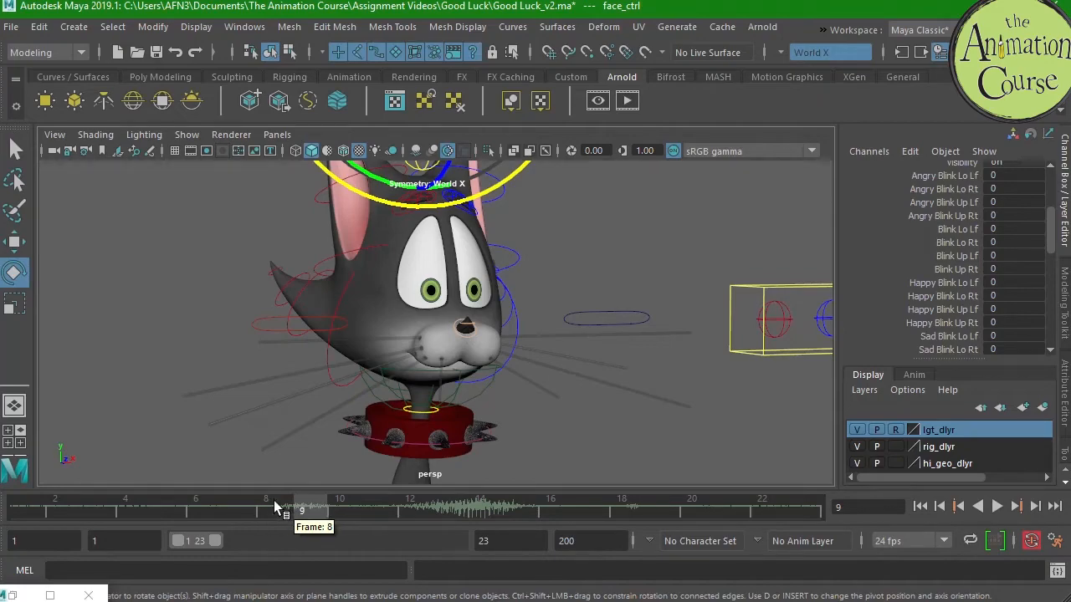
pyautogui.hotkey('alt', 'Tab')
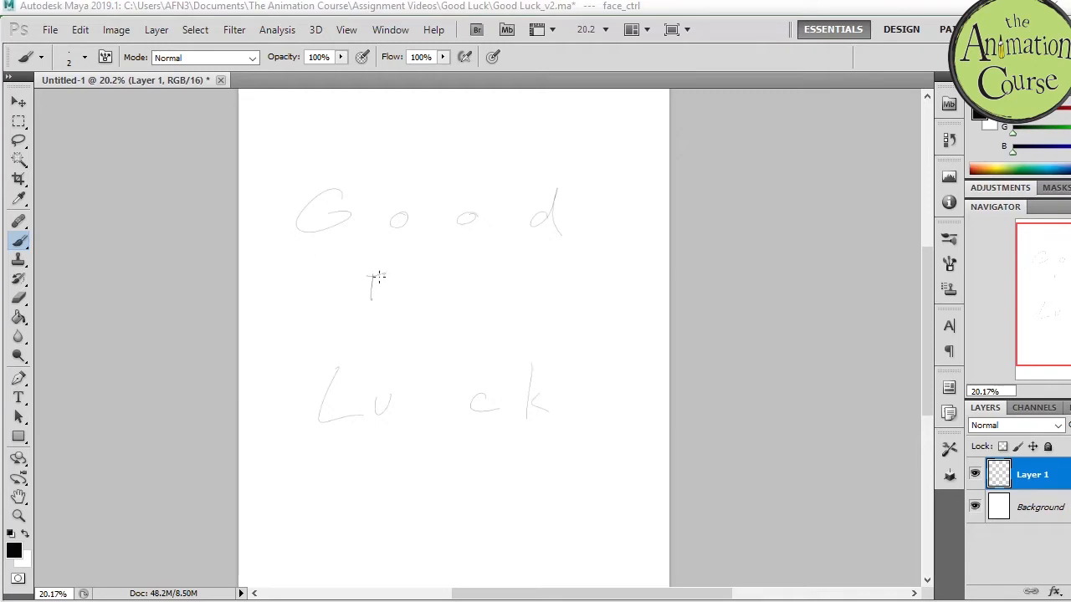
pyautogui.moveTo(369, 289); pyautogui.dragTo(378, 288)
pyautogui.moveTo(399, 276)
pyautogui.mouseDown()
pyautogui.moveTo(393, 289)
pyautogui.moveTo(396, 277)
pyautogui.mouseUp()
# - Scrub the Maya timeline back to frame 7 to check the start of the dialogue, and return to the Photoshop notes
pyautogui.click(698, 7)
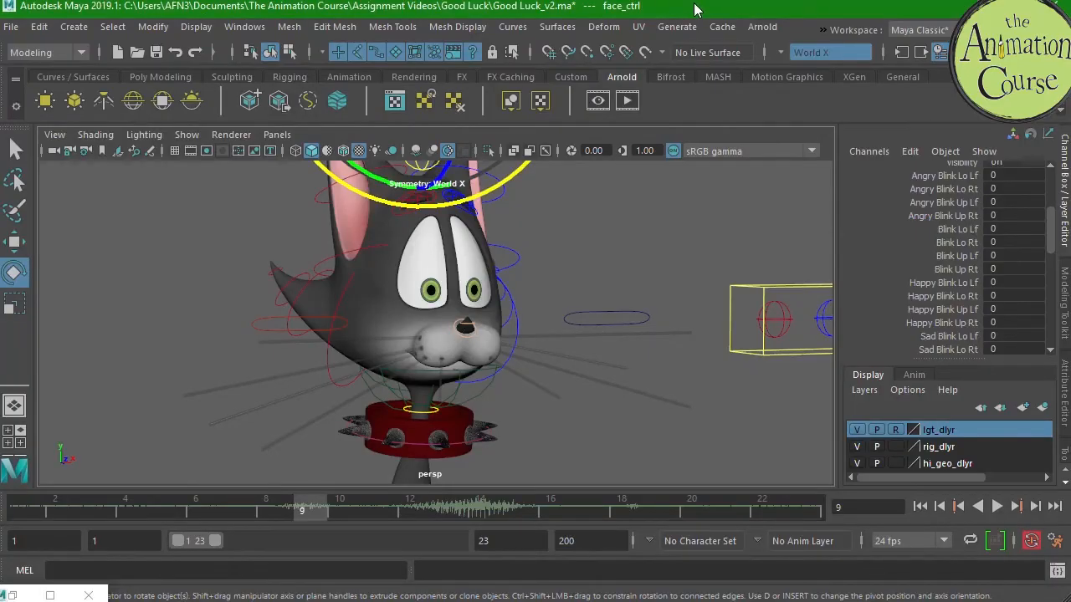
pyautogui.moveTo(307, 508)
pyautogui.mouseDown()
pyautogui.moveTo(335, 508)
pyautogui.moveTo(159, 516)
pyautogui.moveTo(246, 516)
pyautogui.moveTo(207, 513)
pyautogui.moveTo(233, 508)
pyautogui.mouseUp()
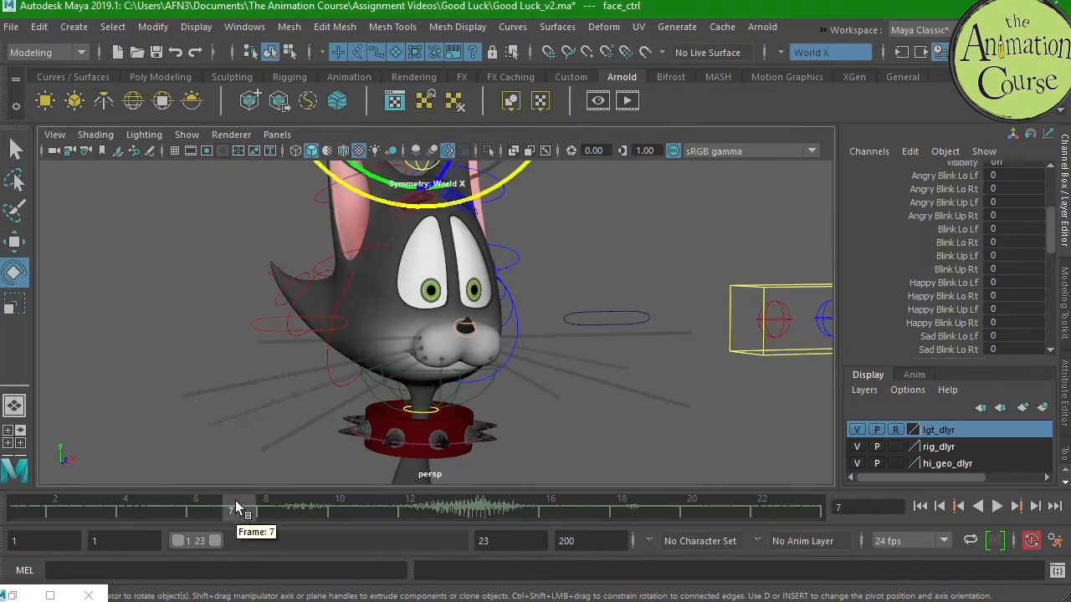
pyautogui.hotkey('alt', 'Tab')
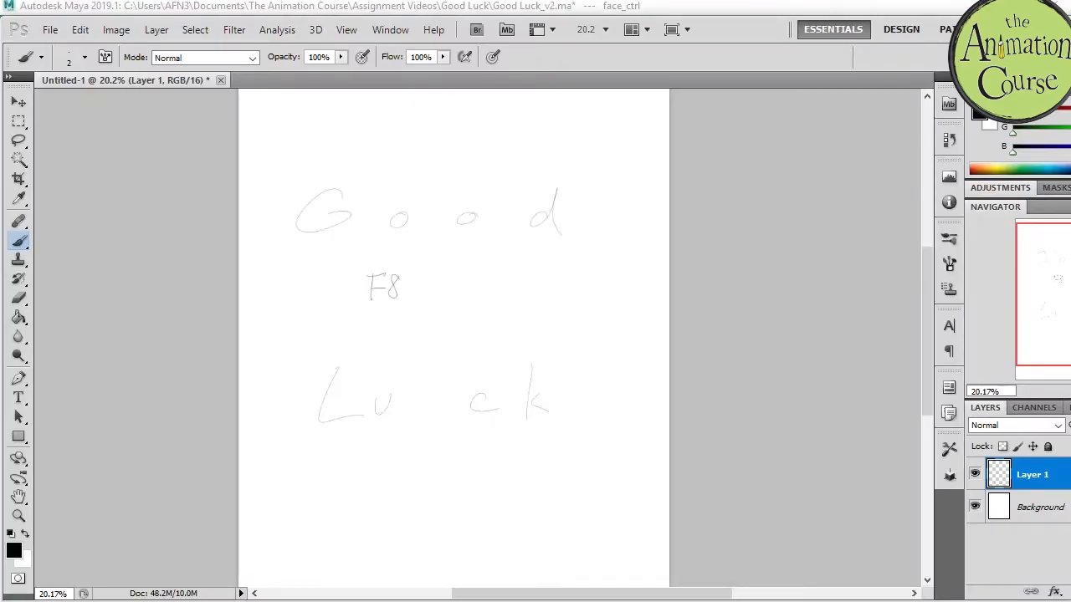
# - Write F6 beneath the G of Good, and switch to Maya to scrub the audio from frame 8 to frame 11
pyautogui.moveTo(292, 265)
pyautogui.mouseDown()
pyautogui.moveTo(289, 283)
pyautogui.moveTo(300, 272)
pyautogui.mouseUp()
pyautogui.moveTo(318, 261); pyautogui.dragTo(312, 275)
pyautogui.moveTo(871, 598)
pyautogui.click(867, 537)
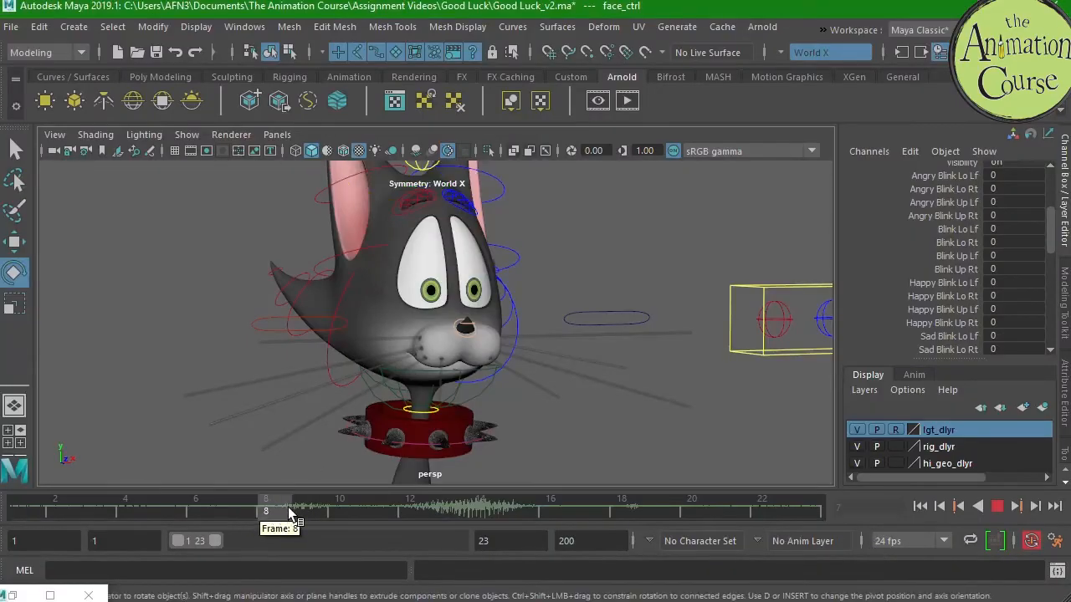
pyautogui.moveTo(288, 512); pyautogui.dragTo(370, 512)
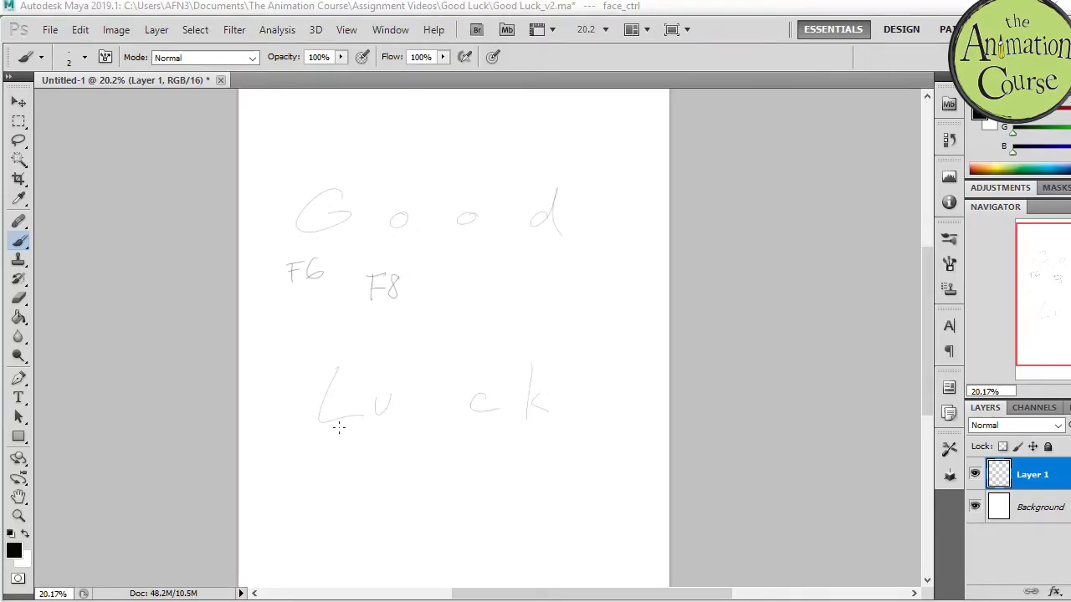
# - Recheck the audio timing in Maya, and in the Photoshop sketch write F11 beneath the L and F10 beneath the d
pyautogui.moveTo(848, 594)
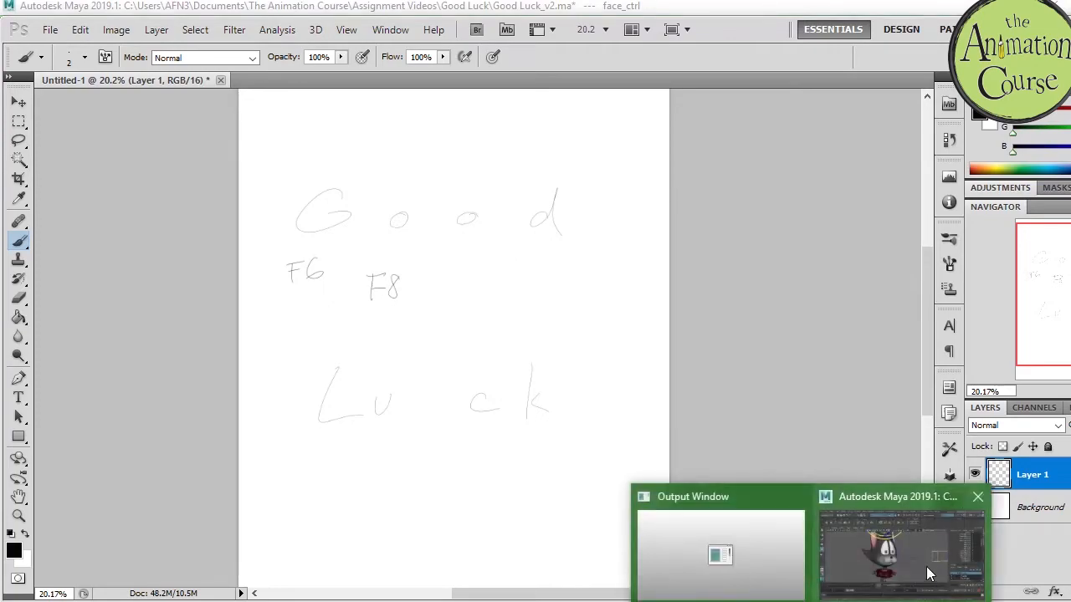
pyautogui.click(927, 564)
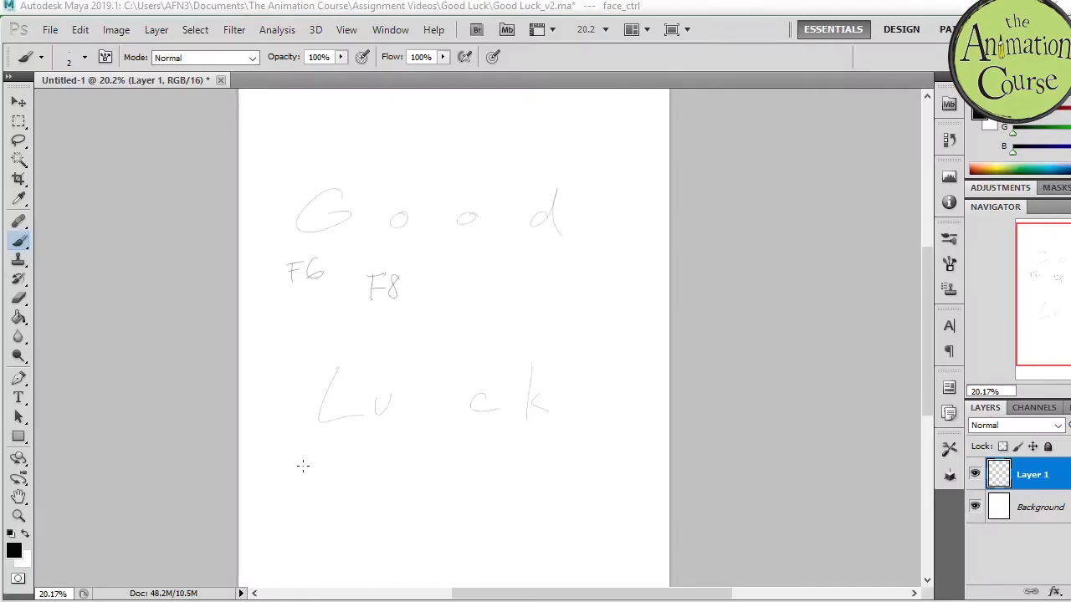
pyautogui.moveTo(284, 459)
pyautogui.mouseDown()
pyautogui.moveTo(285, 486)
pyautogui.moveTo(308, 484)
pyautogui.mouseUp()
pyautogui.moveTo(315, 458); pyautogui.dragTo(315, 484)
pyautogui.moveTo(502, 283); pyautogui.dragTo(512, 283)
pyautogui.moveTo(543, 274); pyautogui.dragTo(543, 276)
# - Scrub the audio around frame 12 in Maya, and write F12 beneath the u of Luck in the Photoshop sketch
pyautogui.click(929, 510)
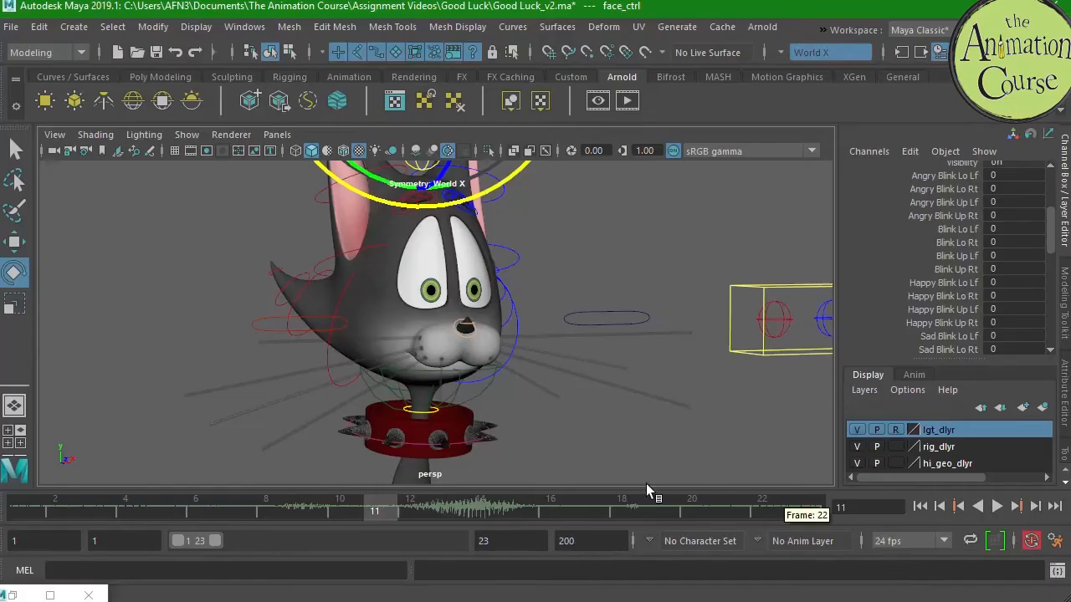
pyautogui.moveTo(456, 517); pyautogui.dragTo(430, 512)
pyautogui.hotkey('alt', 'Tab')
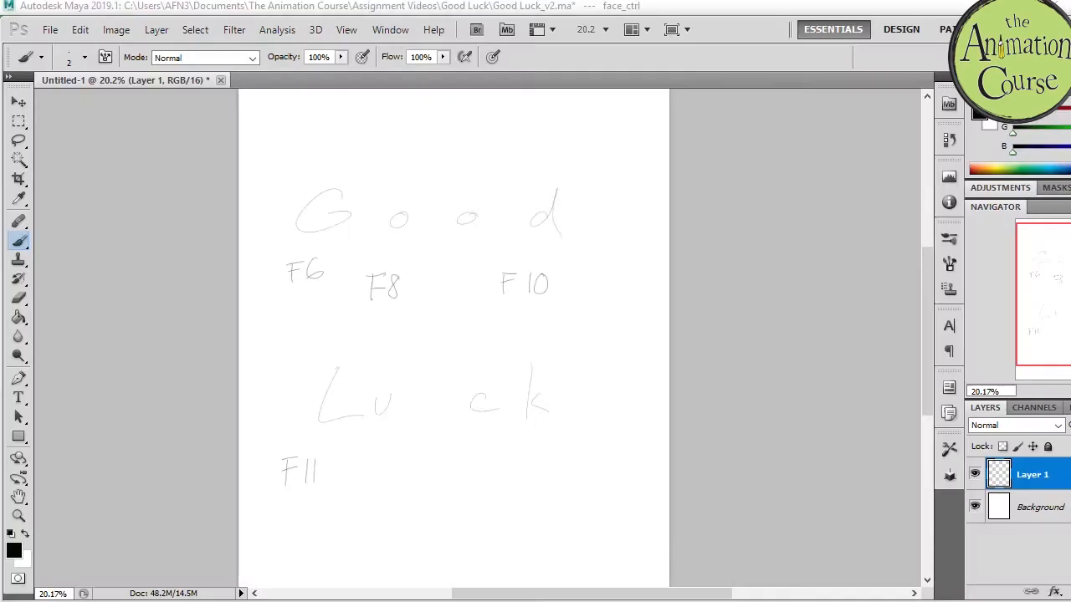
pyautogui.moveTo(394, 507); pyautogui.dragTo(395, 509)
pyautogui.moveTo(405, 490); pyautogui.dragTo(423, 503)
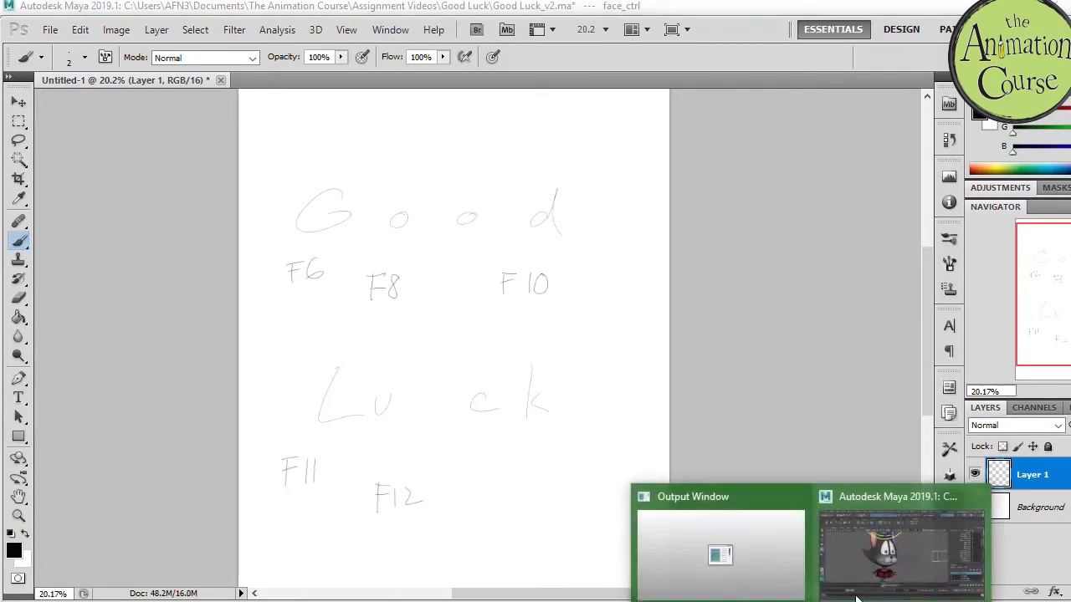
# - Scrub the audio to frame 18 in Maya, and write F18 beneath the k of Luck in the Photoshop sketch
pyautogui.click(897, 564)
pyautogui.click(469, 512)
pyautogui.moveTo(469, 512); pyautogui.dragTo(634, 511)
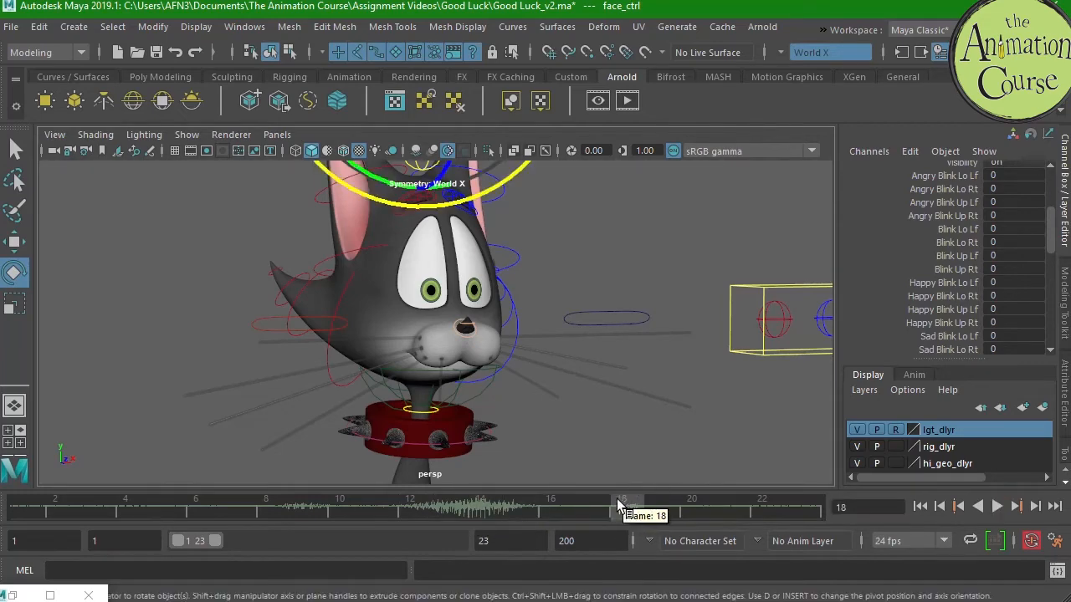
pyautogui.hotkey('alt', 'Tab')
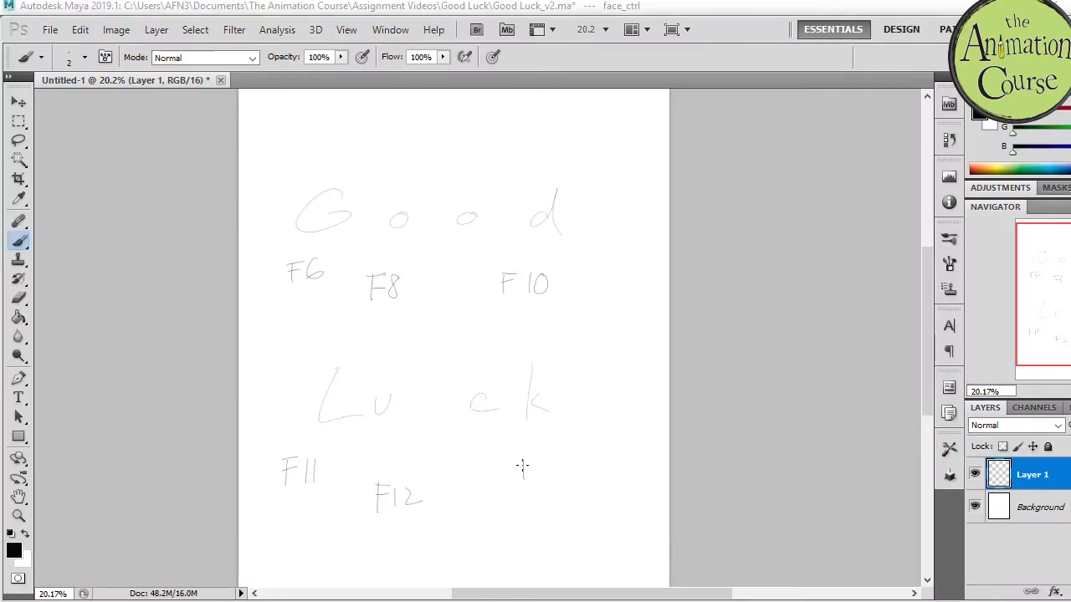
pyautogui.moveTo(549, 458)
pyautogui.mouseDown()
pyautogui.moveTo(551, 475)
pyautogui.moveTo(560, 456)
pyautogui.mouseUp()
pyautogui.moveTo(535, 418); pyautogui.dragTo(565, 370)
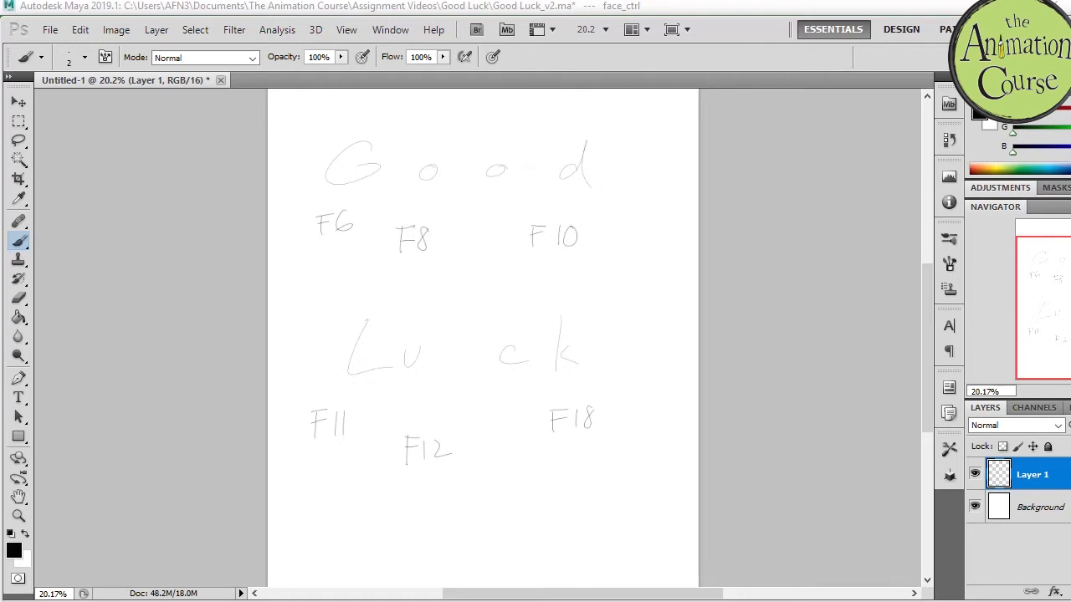
# - Open the Reference video from the Good Luck folder
pyautogui.click(50, 29)
pyautogui.click(60, 63)
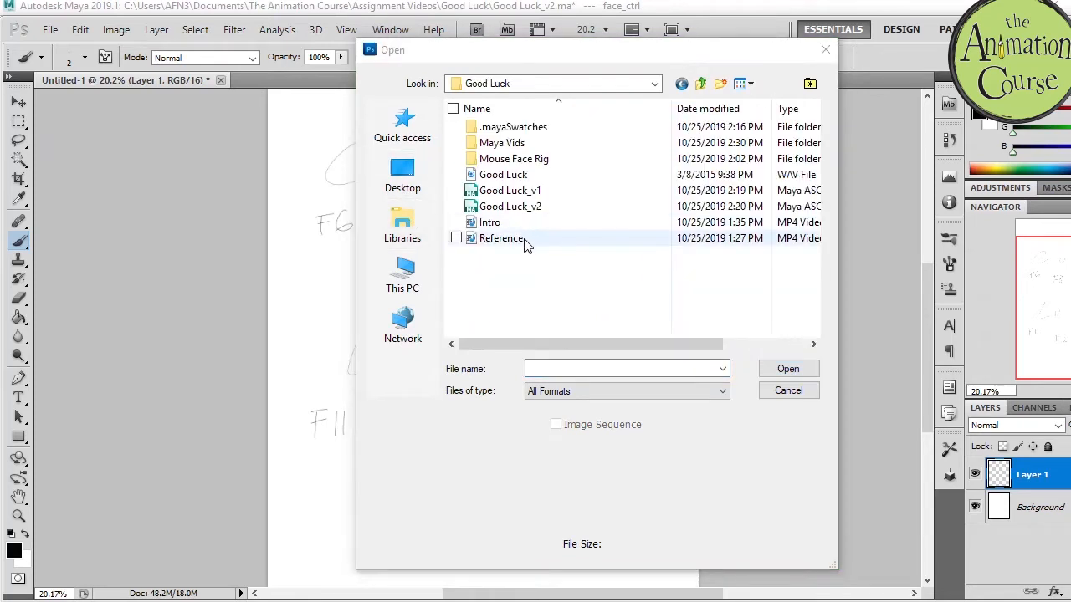
pyautogui.click(617, 239)
pyautogui.click(793, 378)
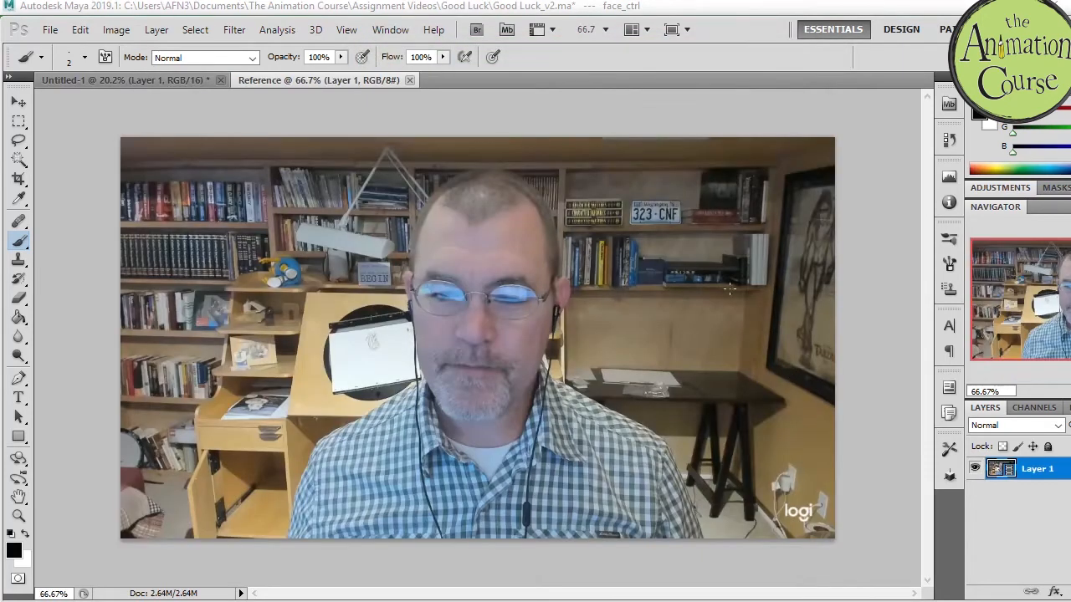
# - Show the animation timeline for the reference video
pyautogui.click(390, 31)
pyautogui.click(421, 141)
pyautogui.click(390, 30)
pyautogui.click(419, 158)
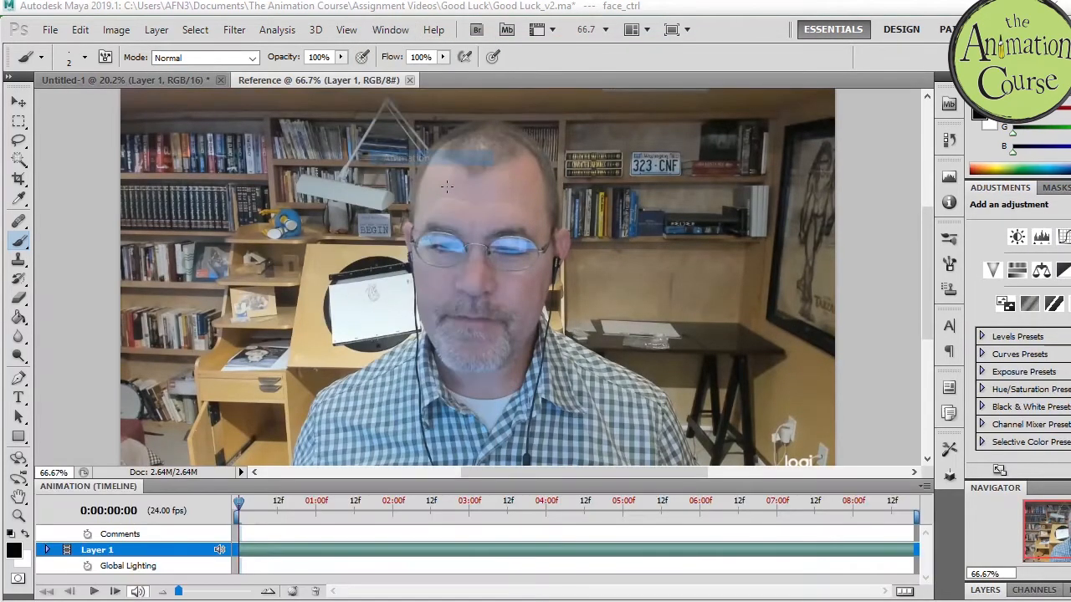
# - Scrub the reference video to about four seconds to study the mouth shapes, and return to 0:00:00:18
pyautogui.moveTo(240, 509); pyautogui.dragTo(467, 502)
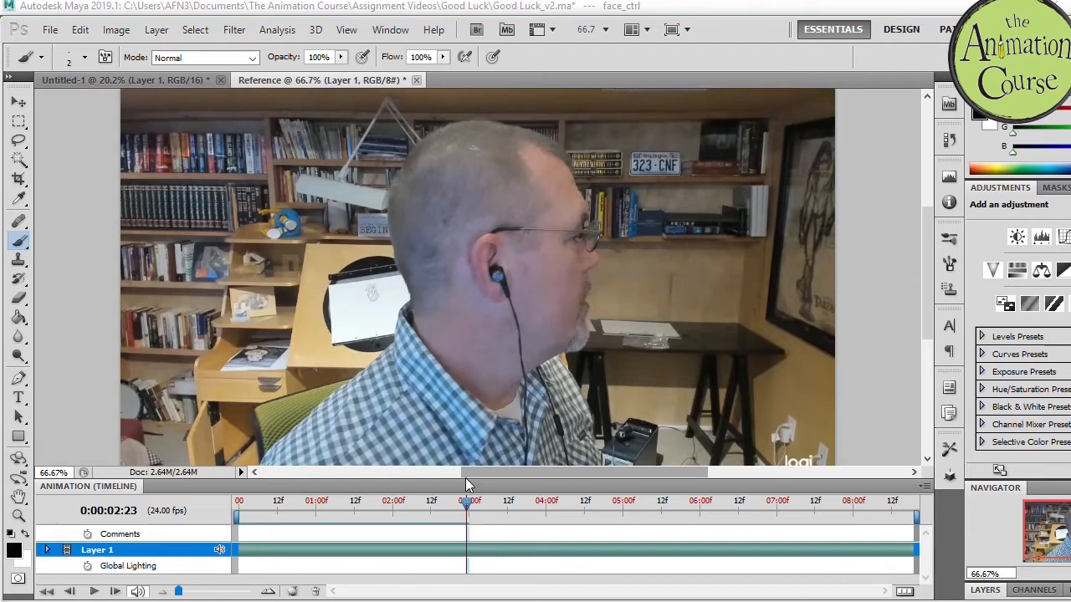
pyautogui.moveTo(467, 502); pyautogui.dragTo(540, 502)
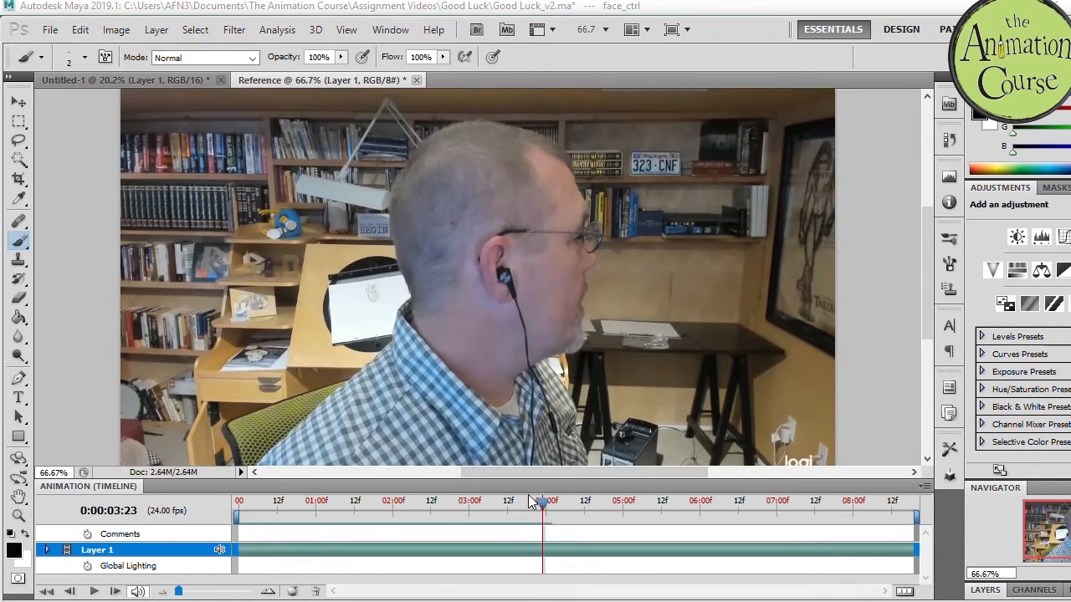
pyautogui.click(301, 514)
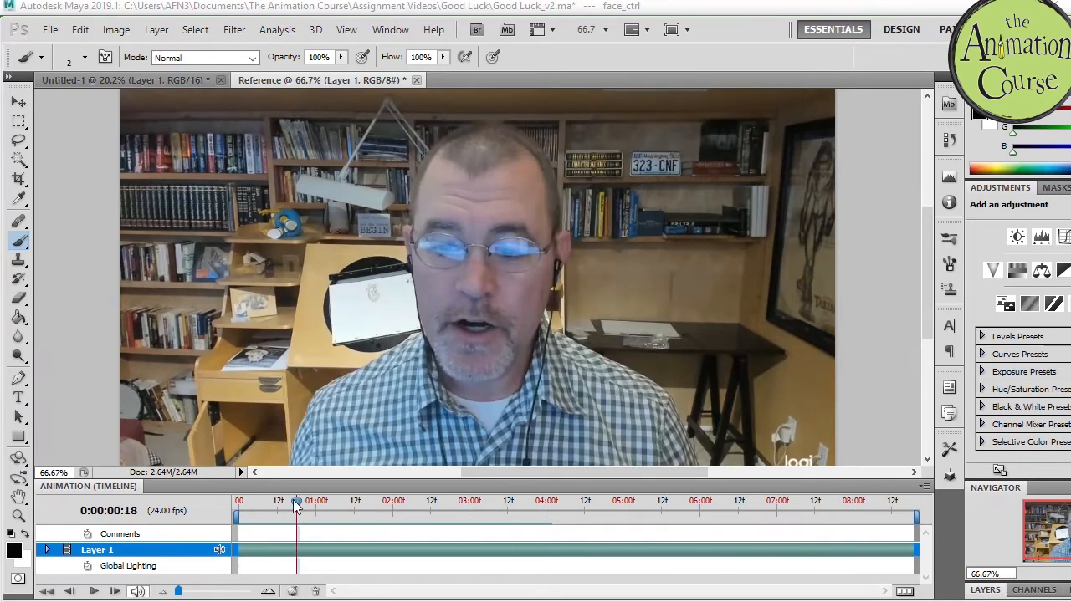
# - Switch to Maya and try opening the cat's jaw by rotating jaw_jt about 10.9 degrees in Z
pyautogui.moveTo(848, 596)
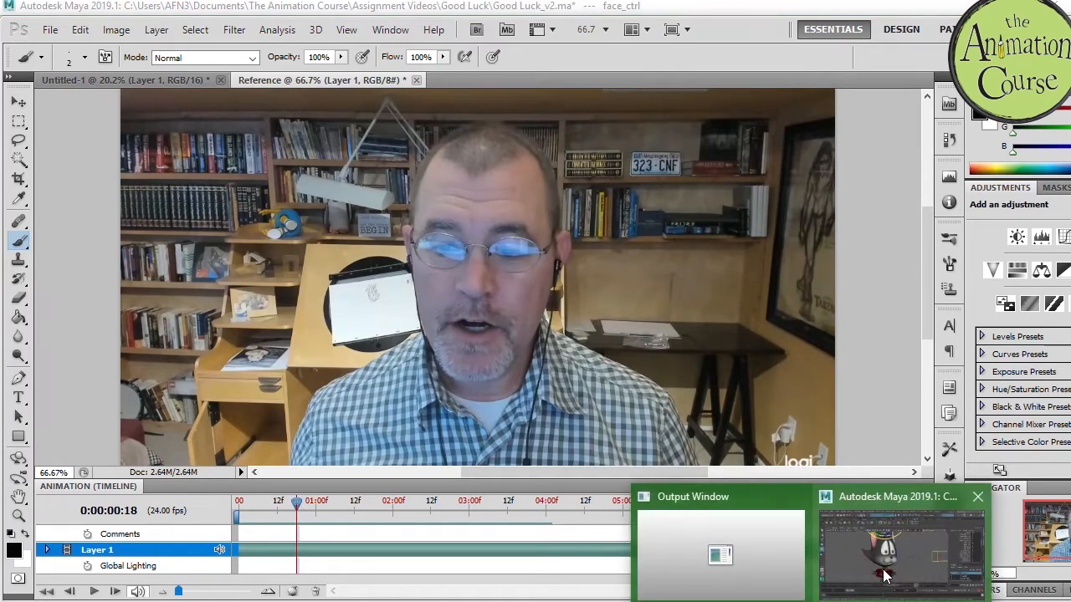
pyautogui.click(893, 539)
pyautogui.click(482, 398)
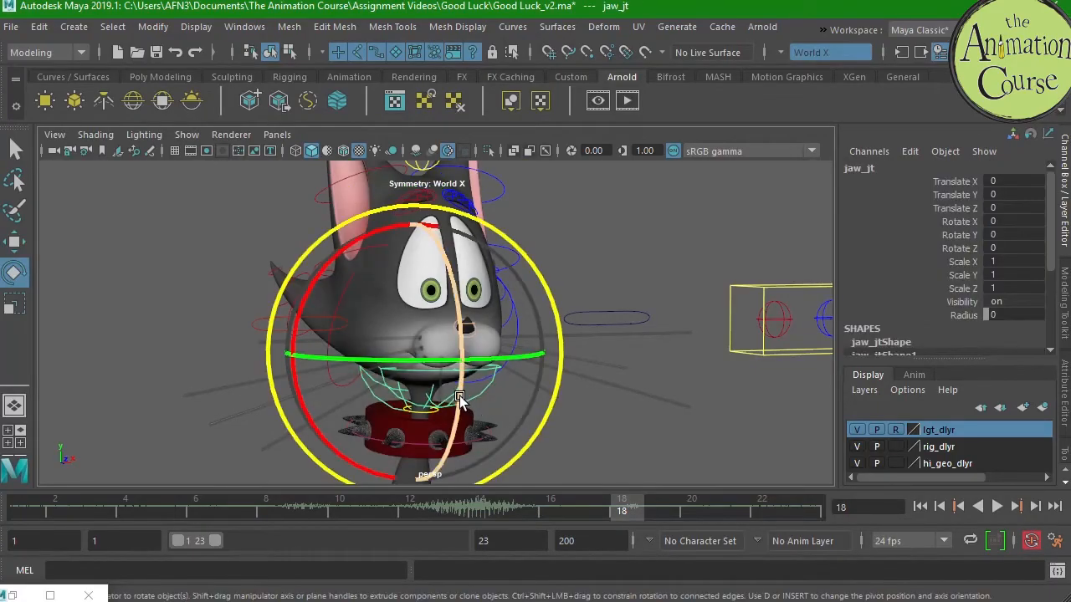
pyautogui.moveTo(456, 402)
pyautogui.mouseDown()
pyautogui.moveTo(450, 448)
pyautogui.moveTo(465, 382)
pyautogui.moveTo(473, 403)
pyautogui.mouseUp()
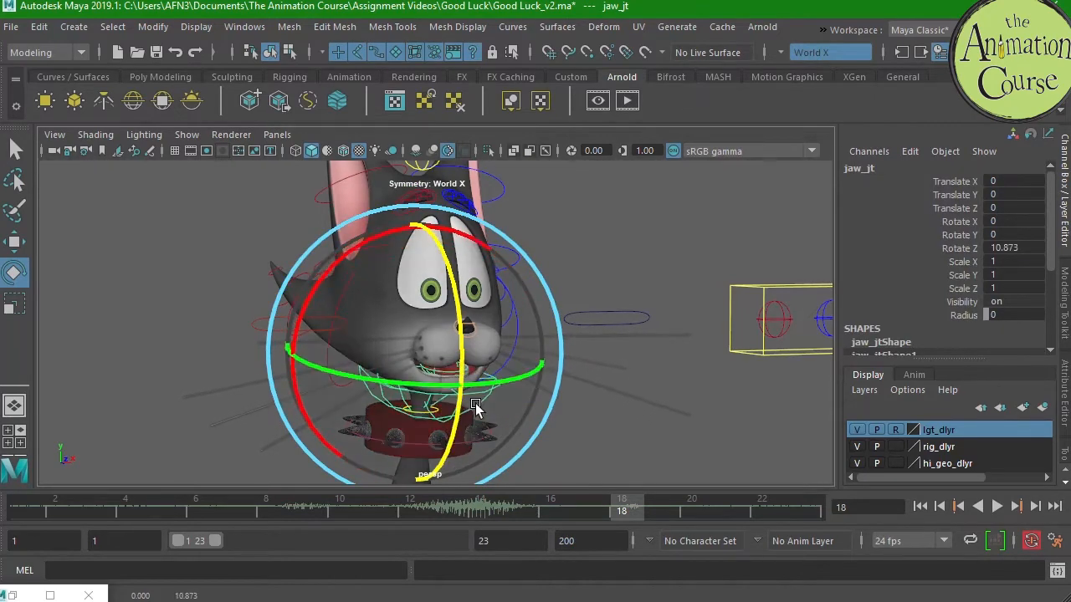
pyautogui.hotkey('ctrl', 'z')
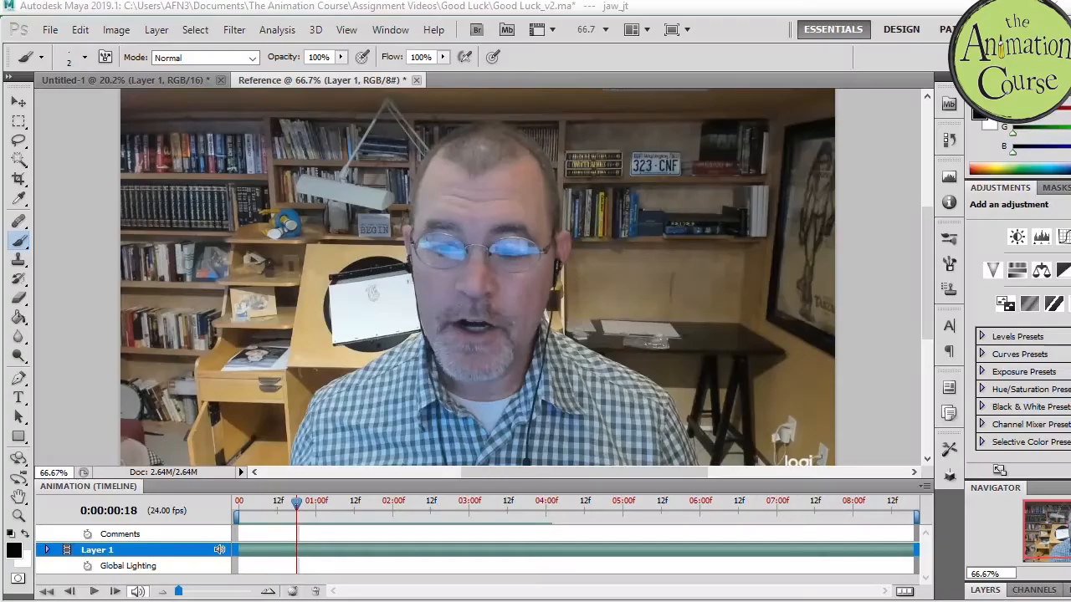
# - Switch back to Photoshop and scrub the reference video to 0:00:04:16 to examine the mouth movement
pyautogui.moveTo(290, 512); pyautogui.dragTo(314, 516)
pyautogui.moveTo(575, 507); pyautogui.dragTo(597, 502)
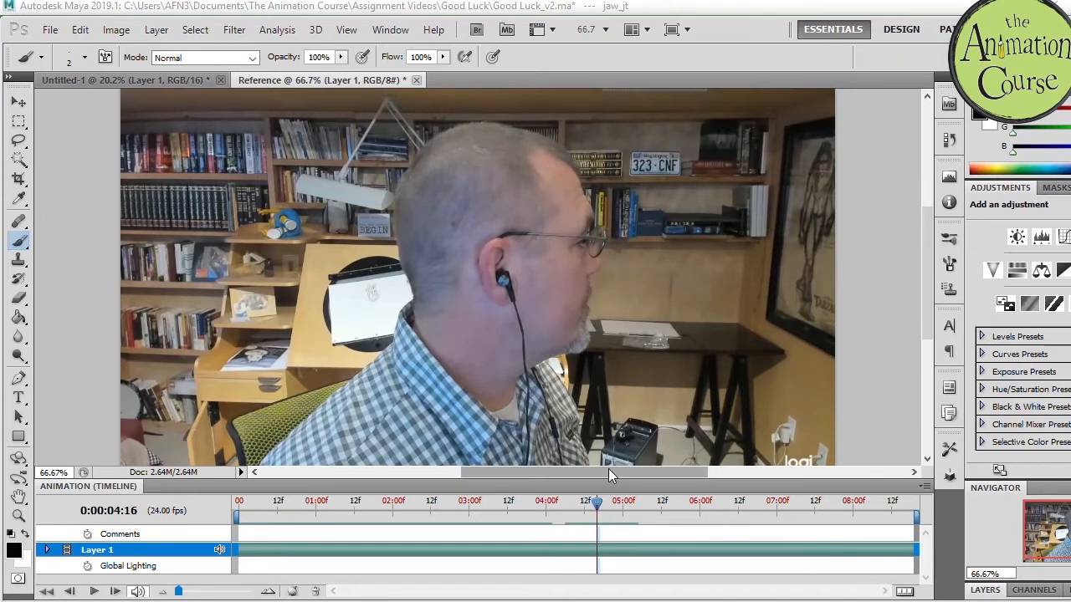
# - Return to the Untitled-1 lettering document and sketch a shallow, smiling open mouth beneath the F6 label
pyautogui.click(139, 80)
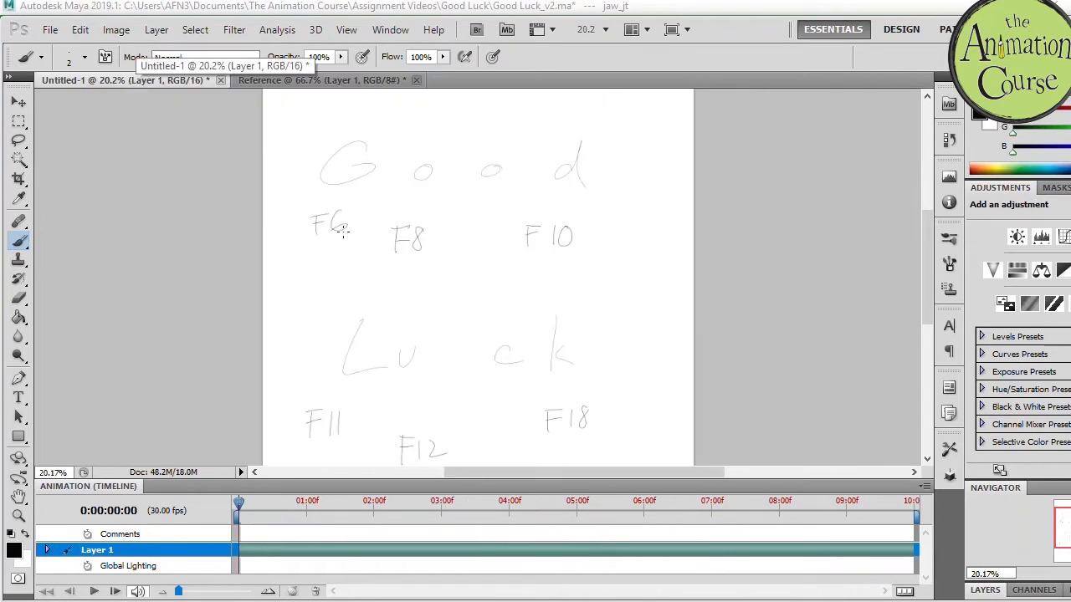
pyautogui.moveTo(288, 263)
pyautogui.mouseDown()
pyautogui.moveTo(341, 258)
pyautogui.moveTo(315, 274)
pyautogui.moveTo(339, 261)
pyautogui.mouseUp()
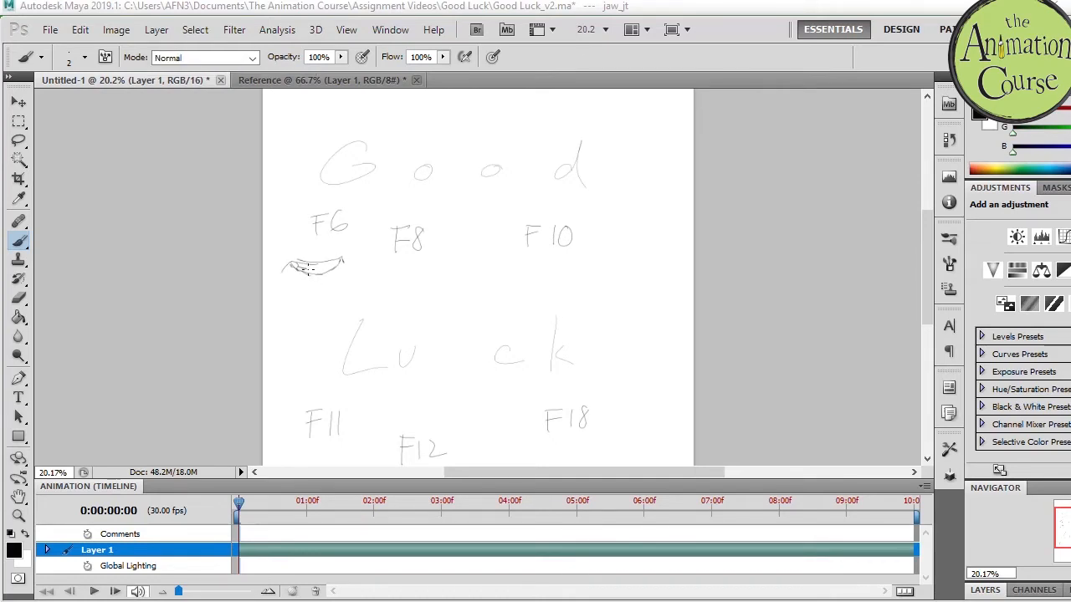
pyautogui.moveTo(339, 260)
pyautogui.mouseDown()
pyautogui.moveTo(292, 266)
pyautogui.moveTo(339, 259)
pyautogui.moveTo(312, 276)
pyautogui.mouseUp()
# - Sketch small, narrow mouth shapes with lower lip lines beneath the F8 and F10 labels
pyautogui.moveTo(415, 273)
pyautogui.mouseDown()
pyautogui.moveTo(426, 278)
pyautogui.moveTo(430, 265)
pyautogui.moveTo(434, 286)
pyautogui.mouseUp()
pyautogui.moveTo(422, 273); pyautogui.dragTo(412, 274)
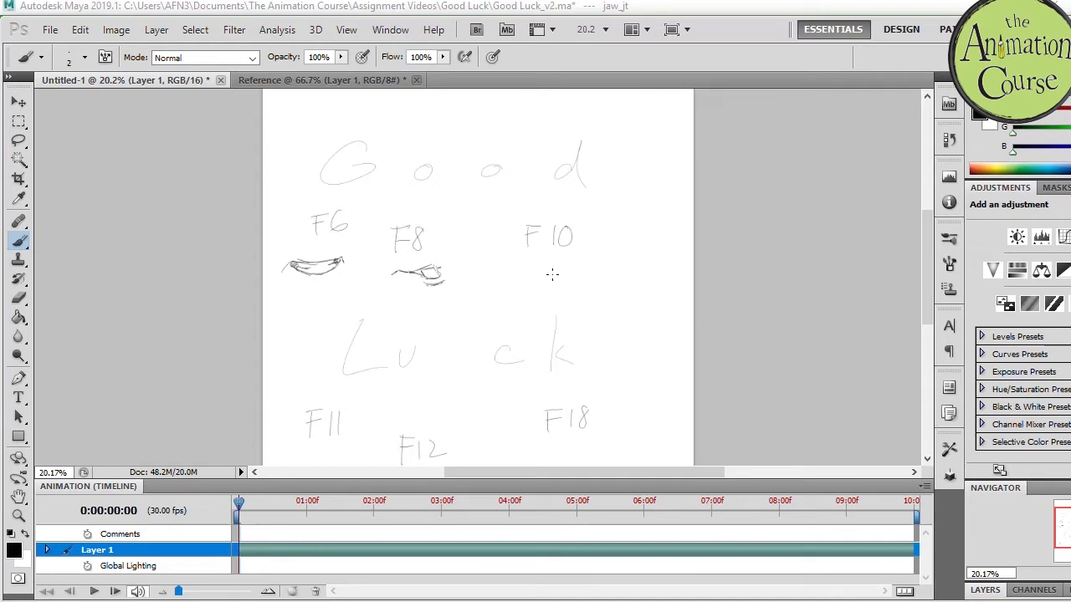
pyautogui.moveTo(535, 276)
pyautogui.mouseDown()
pyautogui.moveTo(575, 267)
pyautogui.moveTo(560, 273)
pyautogui.mouseUp()
pyautogui.moveTo(552, 276)
pyautogui.mouseDown()
pyautogui.moveTo(577, 270)
pyautogui.moveTo(550, 272)
pyautogui.moveTo(573, 282)
pyautogui.mouseUp()
# - Sketch a wide, dropped-jaw open mouth with a tongue and lower lip line beneath the F12 label
pyautogui.moveTo(928, 270); pyautogui.dragTo(929, 287)
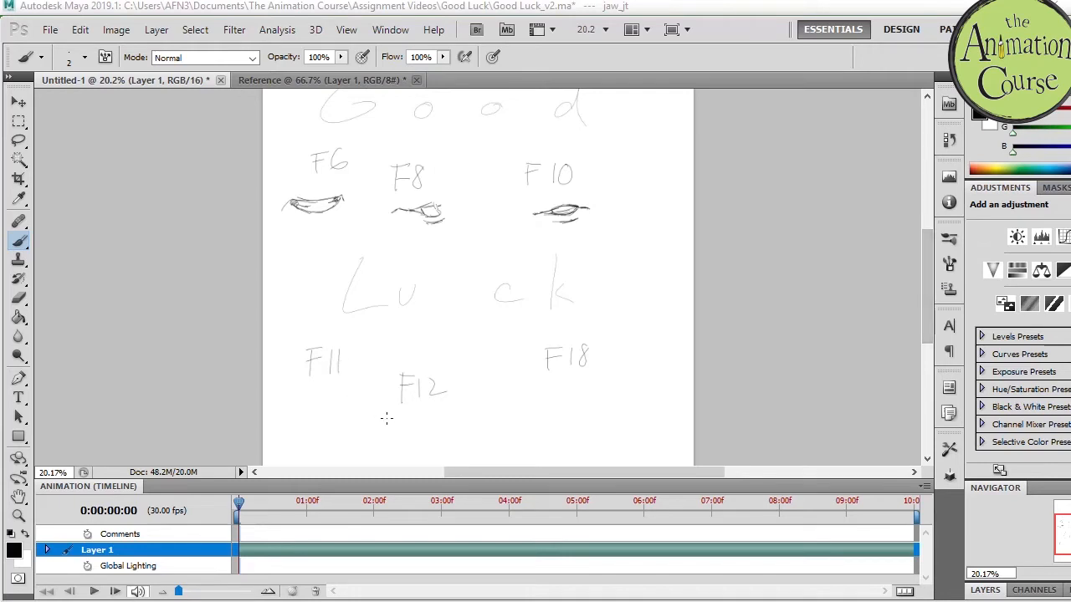
pyautogui.scroll(-2, 405, 351)
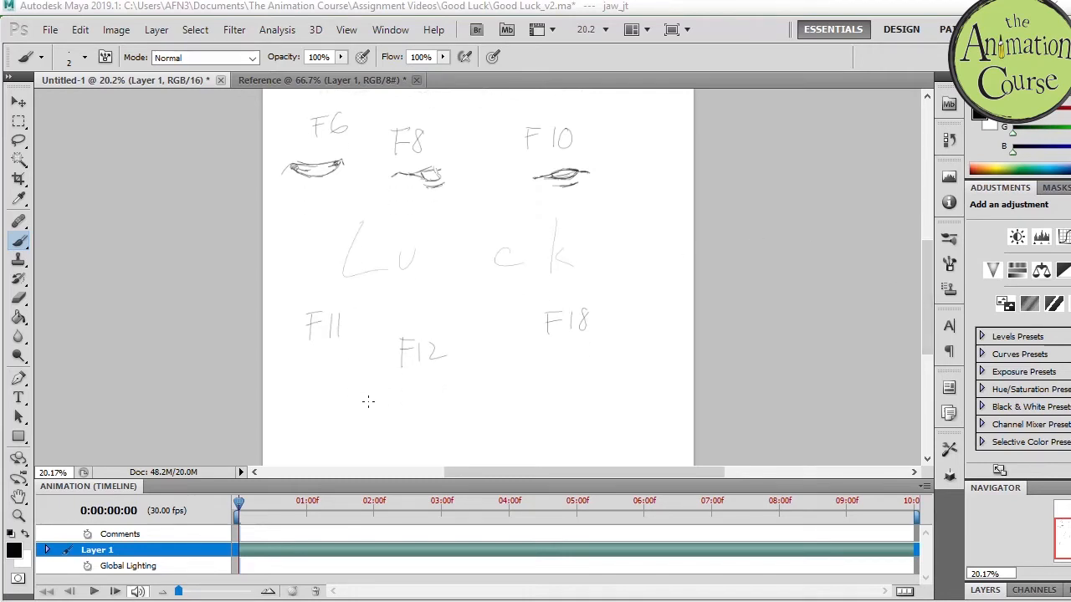
pyautogui.moveTo(355, 406)
pyautogui.mouseDown()
pyautogui.moveTo(390, 402)
pyautogui.moveTo(359, 422)
pyautogui.moveTo(374, 435)
pyautogui.mouseUp()
pyautogui.moveTo(358, 414)
pyautogui.mouseDown()
pyautogui.moveTo(381, 436)
pyautogui.moveTo(386, 412)
pyautogui.moveTo(363, 421)
pyautogui.moveTo(361, 406)
pyautogui.moveTo(395, 403)
pyautogui.moveTo(373, 432)
pyautogui.moveTo(357, 417)
pyautogui.moveTo(385, 437)
pyautogui.mouseUp()
pyautogui.moveTo(395, 403); pyautogui.dragTo(387, 444)
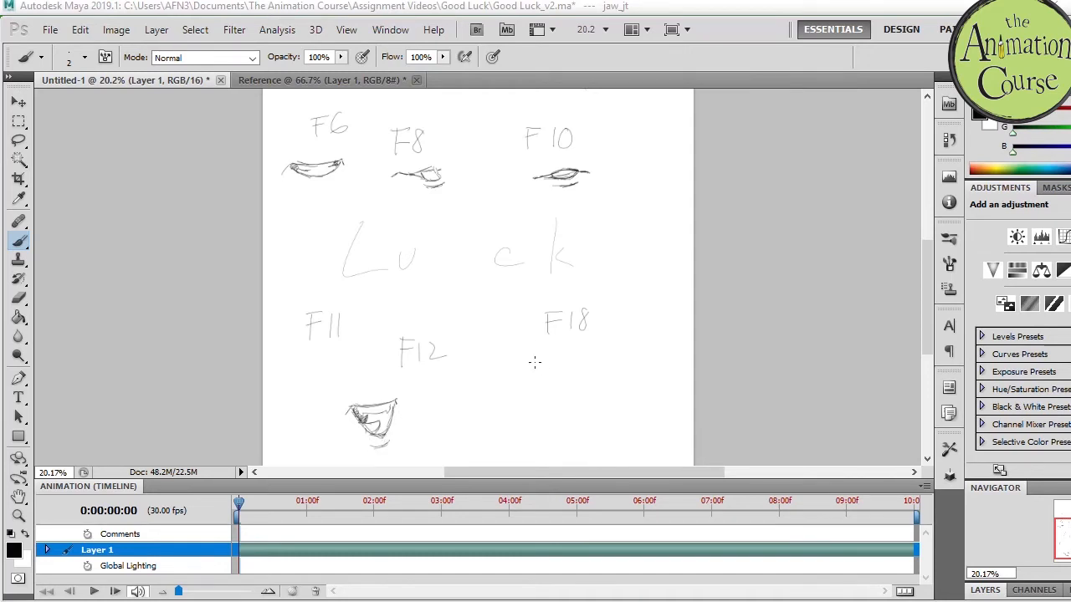
# - Sketch a shallow, smiling open mouth with shaded corners and a lower lip line beneath the F18 label
pyautogui.moveTo(523, 361)
pyautogui.mouseDown()
pyautogui.moveTo(577, 357)
pyautogui.moveTo(537, 378)
pyautogui.moveTo(537, 369)
pyautogui.moveTo(568, 368)
pyautogui.mouseUp()
pyautogui.moveTo(538, 375)
pyautogui.mouseDown()
pyautogui.moveTo(556, 380)
pyautogui.moveTo(577, 360)
pyautogui.moveTo(568, 369)
pyautogui.mouseUp()
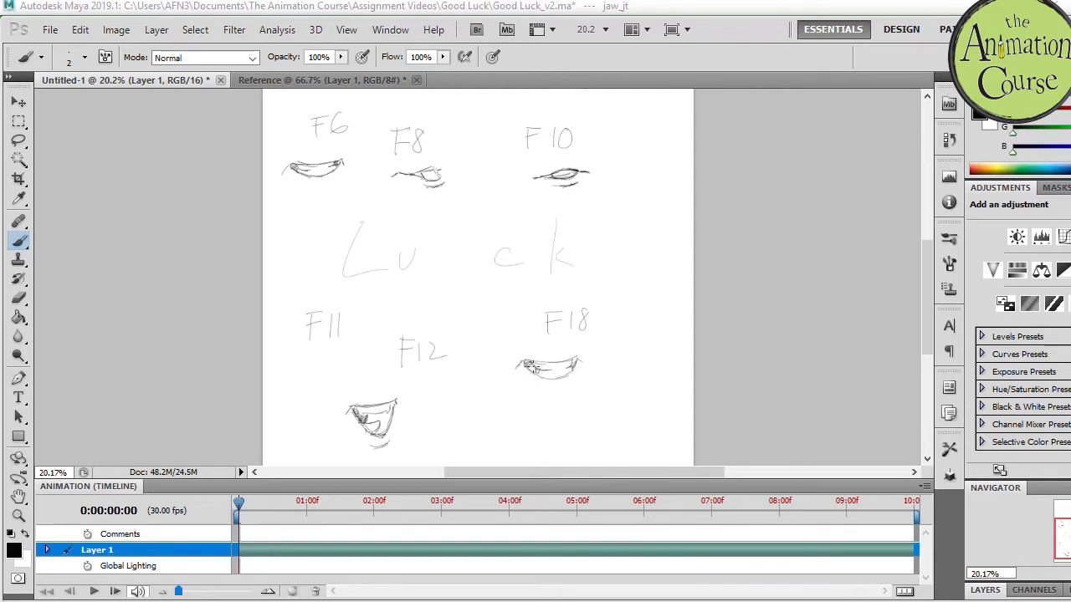
pyautogui.moveTo(546, 387); pyautogui.dragTo(569, 384)
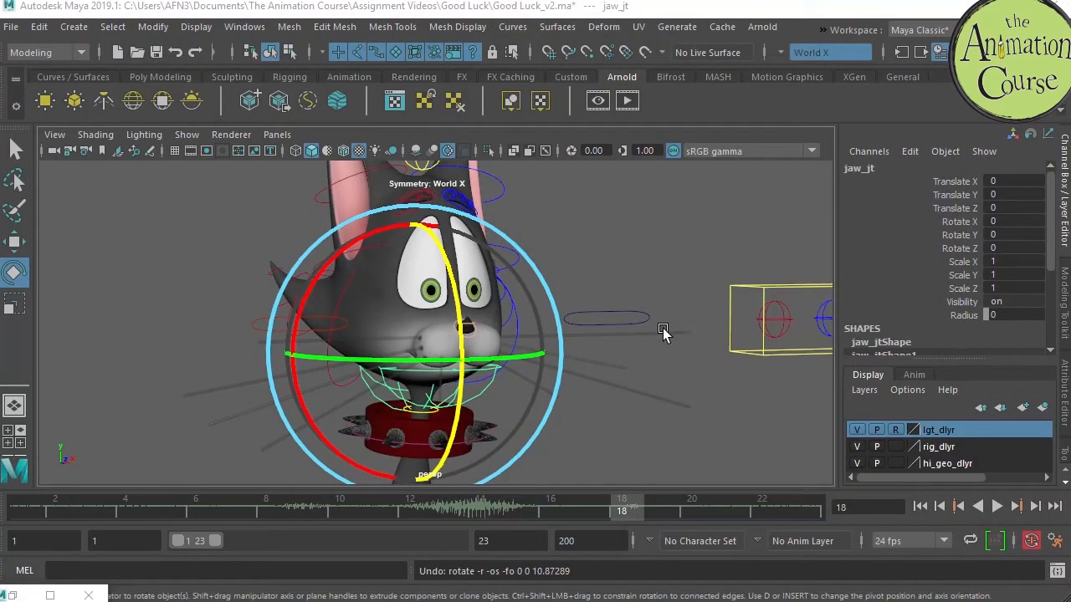
# - In Maya, select the cat's jaw_jt control together with face_ctrl and set a key on them at frame 6
pyautogui.click(666, 259)
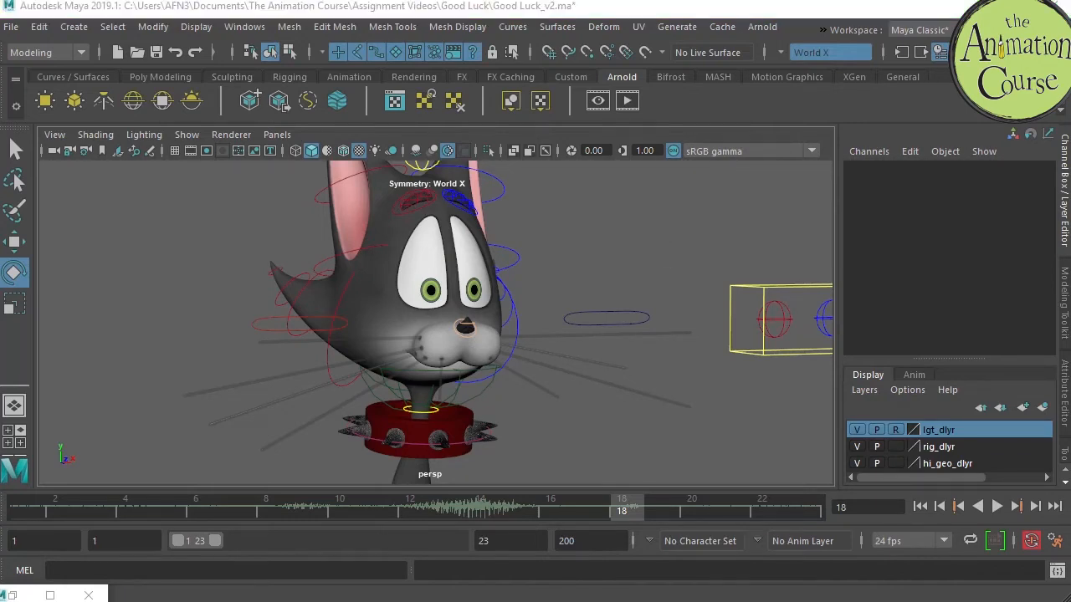
pyautogui.keyDown('alt'); pyautogui.moveTo(492, 356); pyautogui.dragTo(529, 371, button='right'); pyautogui.keyUp('alt')
pyautogui.click(502, 373)
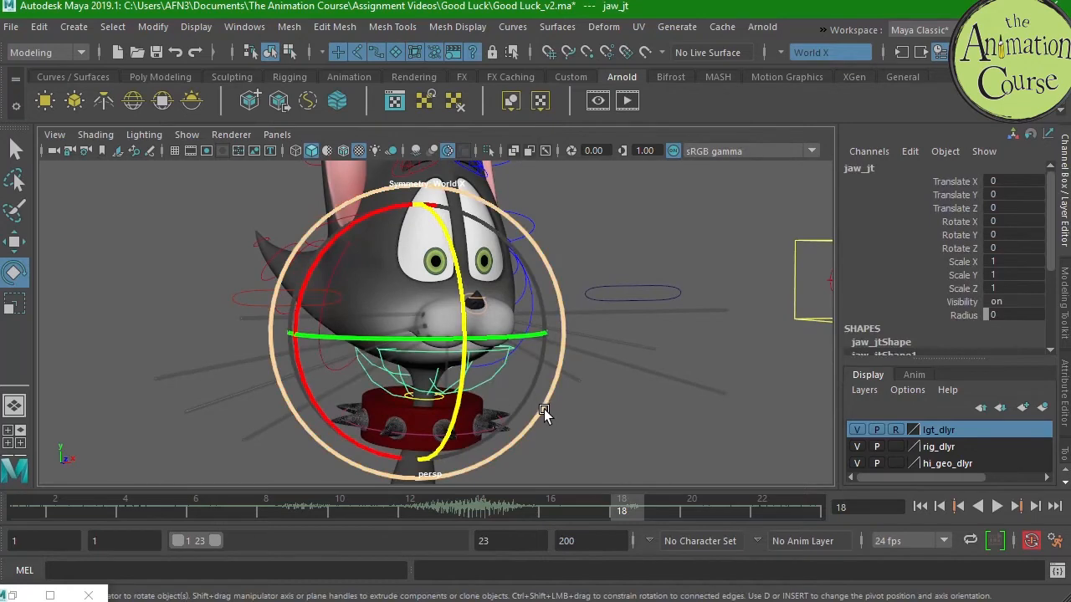
pyautogui.moveTo(584, 360)
pyautogui.keyDown('alt'); pyautogui.mouseDown()
pyautogui.moveTo(598, 411)
pyautogui.moveTo(588, 347)
pyautogui.moveTo(586, 385)
pyautogui.moveTo(596, 378)
pyautogui.mouseUp(); pyautogui.keyUp('alt')
pyautogui.press('q')
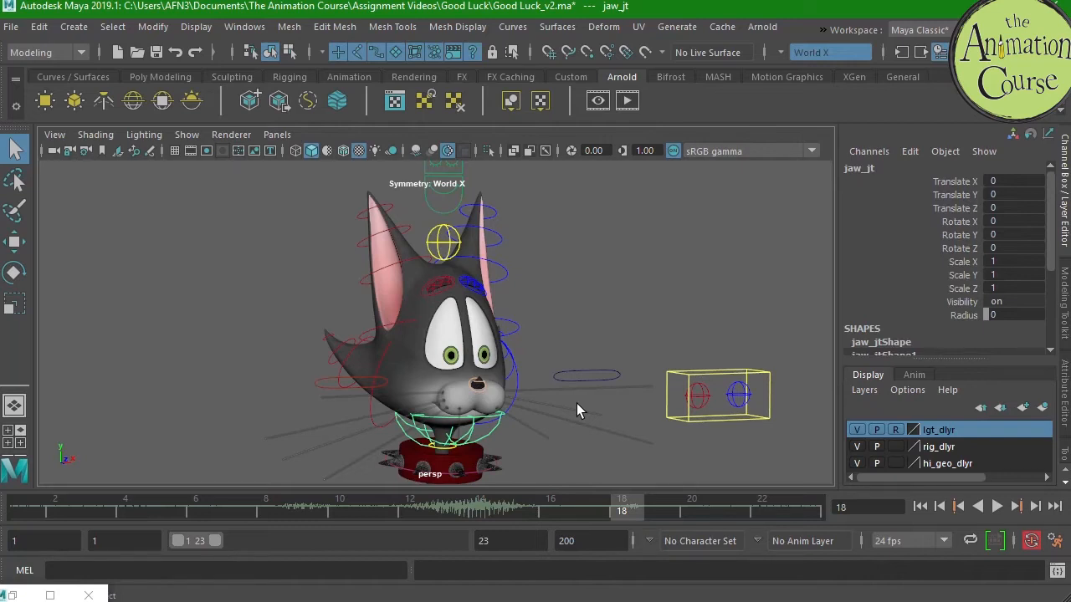
pyautogui.keyDown('alt'); pyautogui.moveTo(528, 322); pyautogui.dragTo(510, 237, button='right'); pyautogui.keyUp('alt')
pyautogui.keyDown('alt'); pyautogui.moveTo(510, 238); pyautogui.dragTo(514, 337); pyautogui.keyUp('alt')
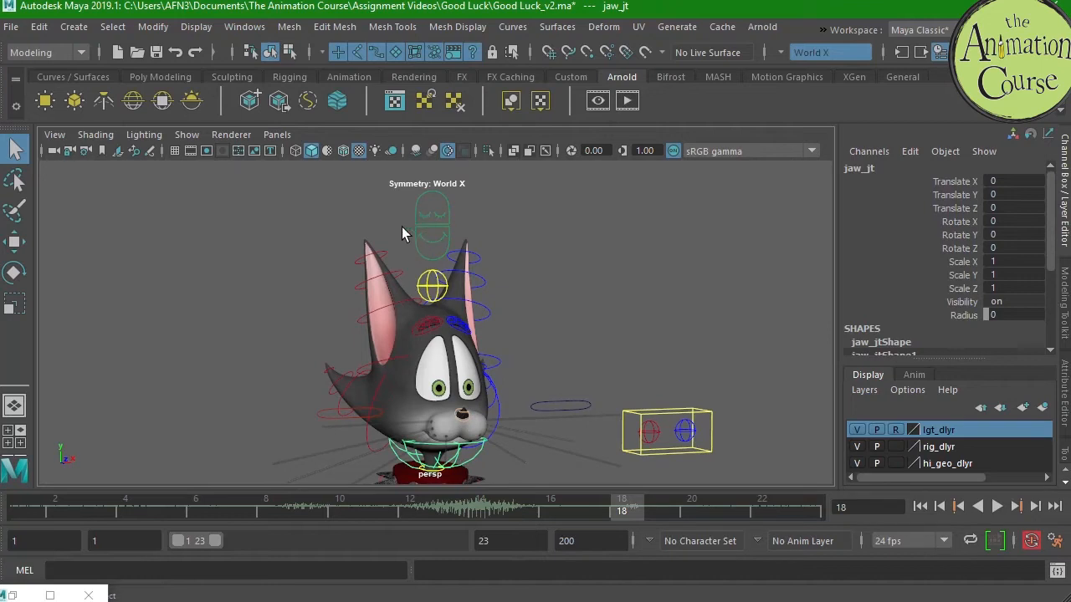
pyautogui.click(426, 236)
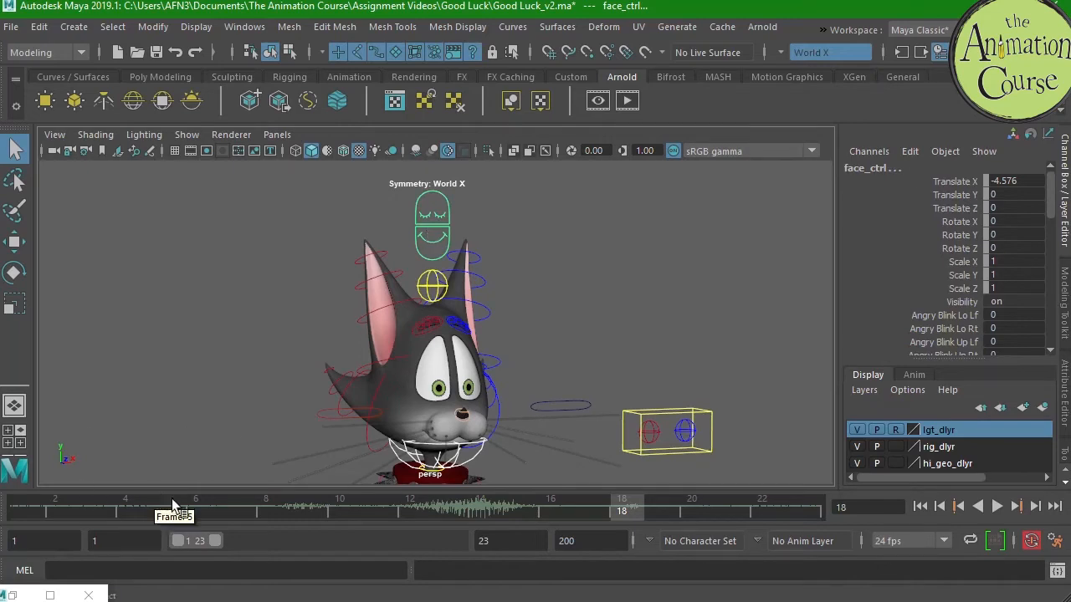
pyautogui.click(193, 511)
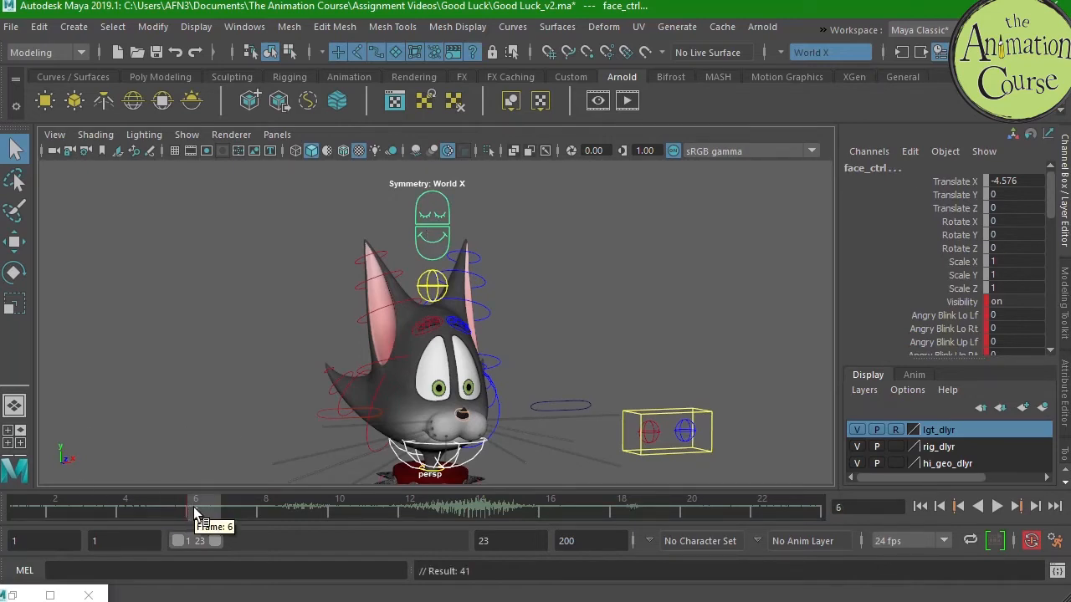
# - Set keys on the cat's jaw and face controls at frames 8, 10, 12, 18 and 1
pyautogui.click(270, 512)
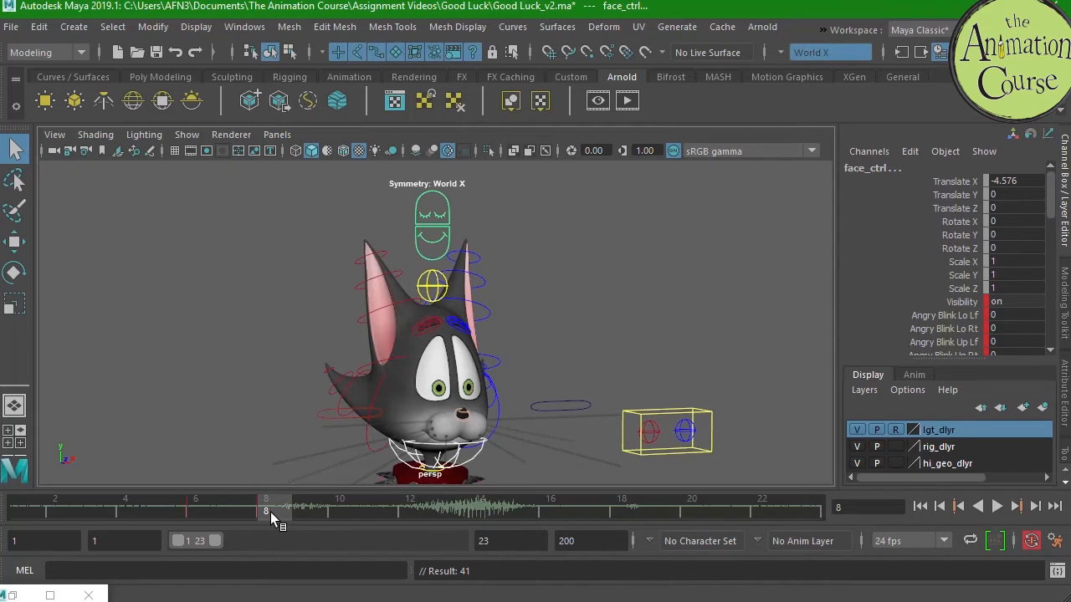
pyautogui.click(348, 511)
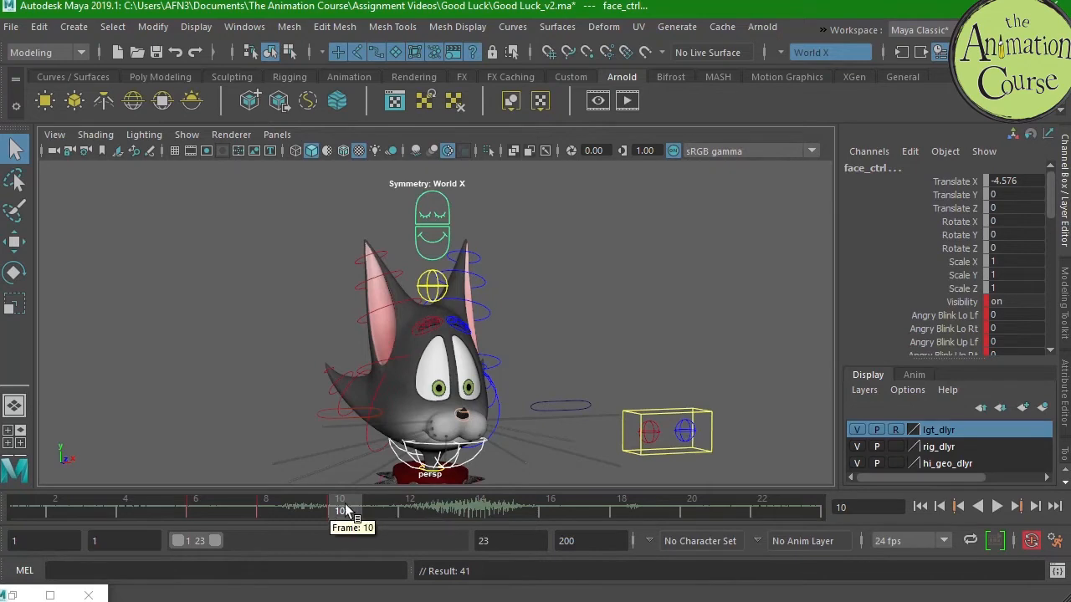
pyautogui.click(407, 511)
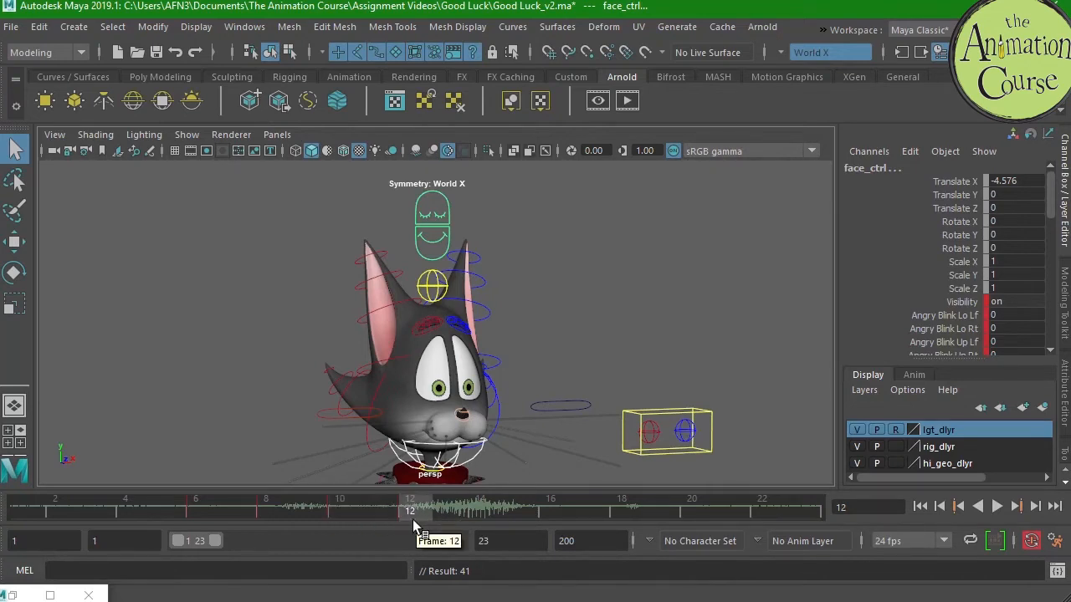
pyautogui.click(619, 512)
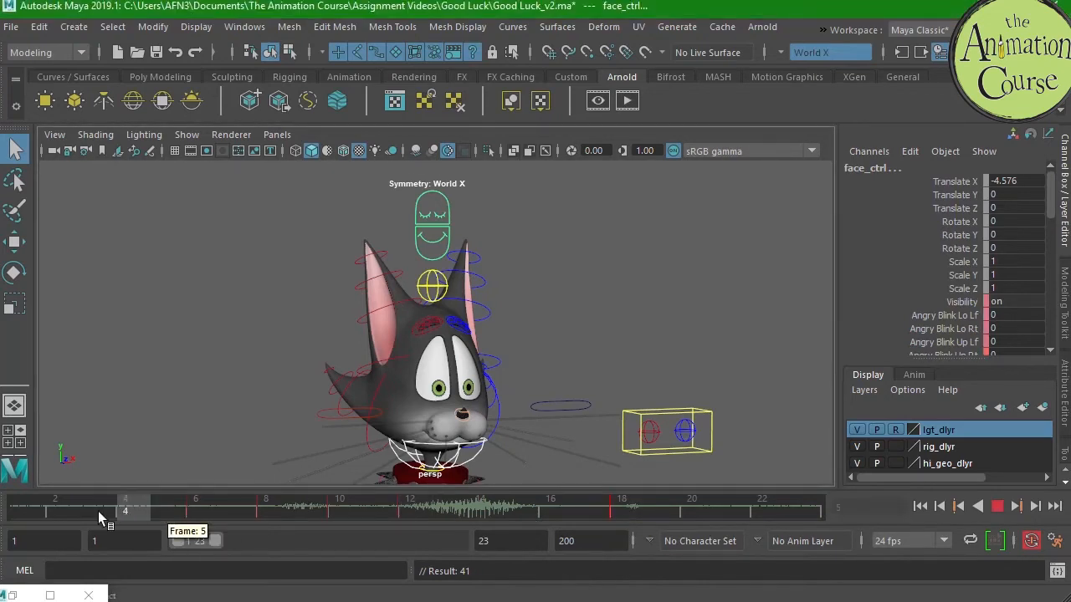
pyautogui.click(29, 513)
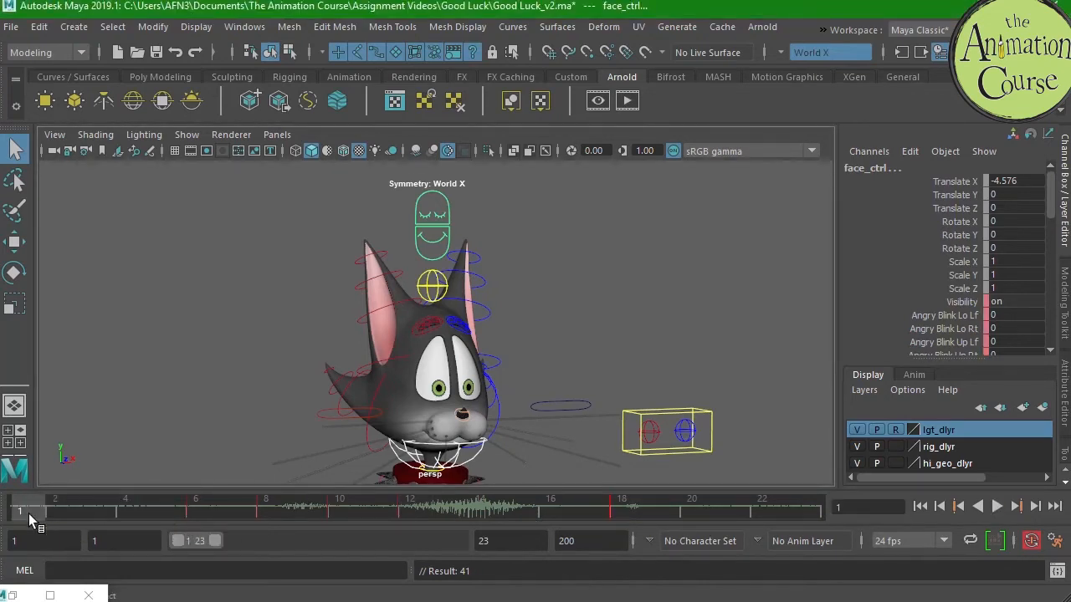
pyautogui.click(207, 507)
pyautogui.click(20, 507)
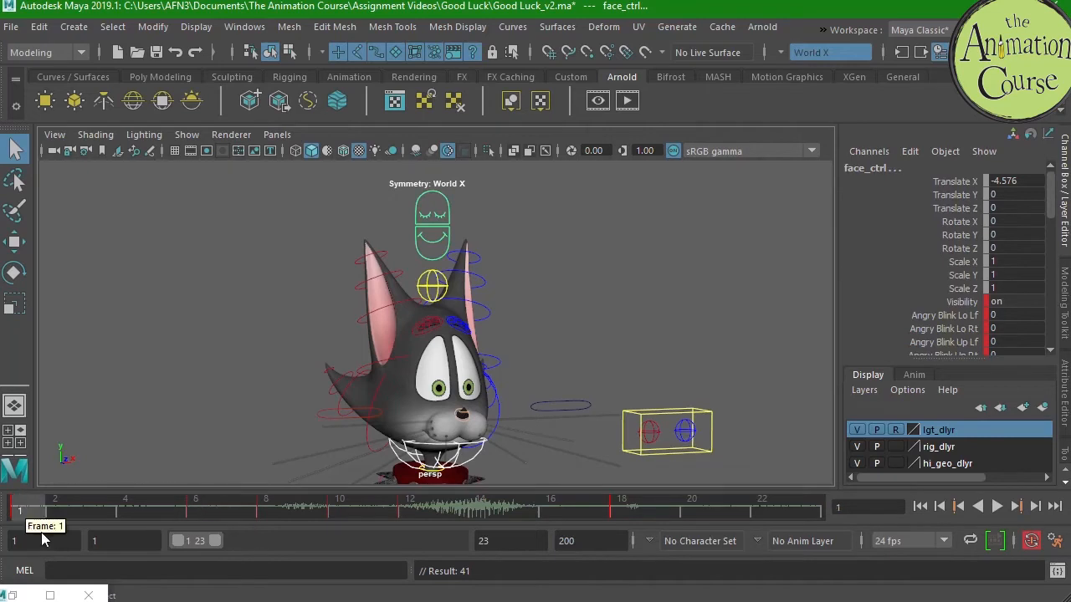
# - Select face_ctrl alone and raise Smile Lf and Smile Rt to about 0.82 at frame 1
pyautogui.keyDown('alt'); pyautogui.moveTo(533, 341); pyautogui.dragTo(524, 266); pyautogui.keyUp('alt')
pyautogui.click(445, 248)
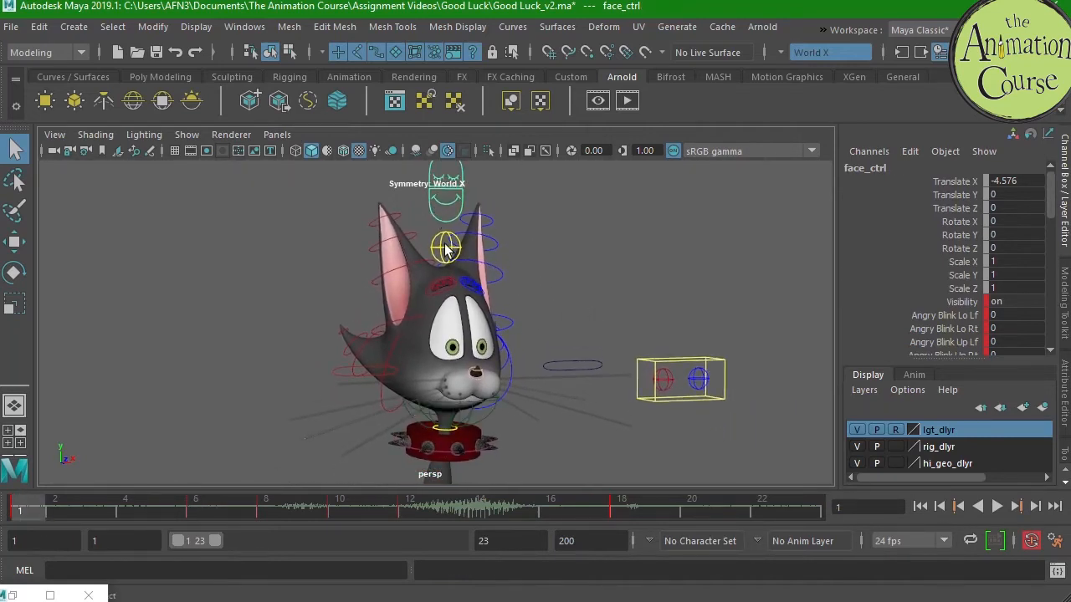
pyautogui.scroll(-6, 1048, 256)
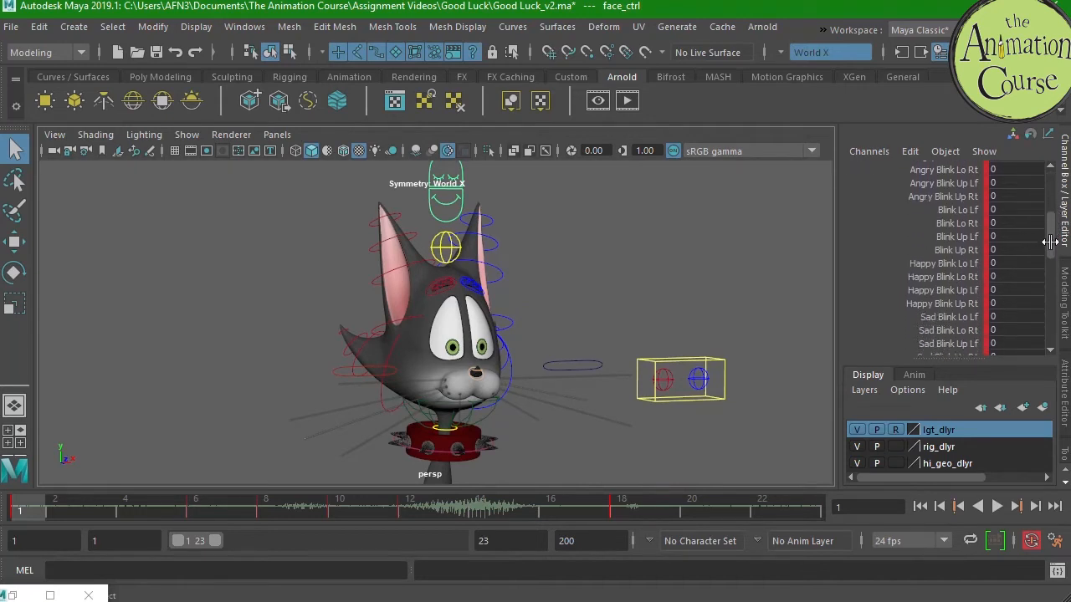
pyautogui.scroll(-5, 1048, 259)
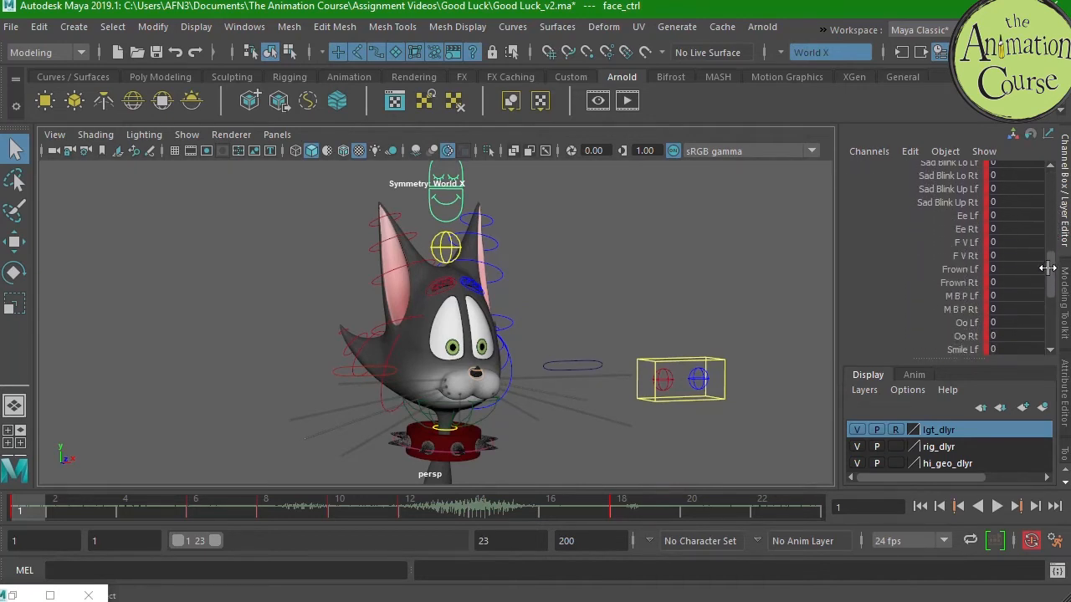
pyautogui.moveTo(961, 325); pyautogui.dragTo(960, 334)
pyautogui.moveTo(641, 363); pyautogui.dragTo(725, 335, button='middle')
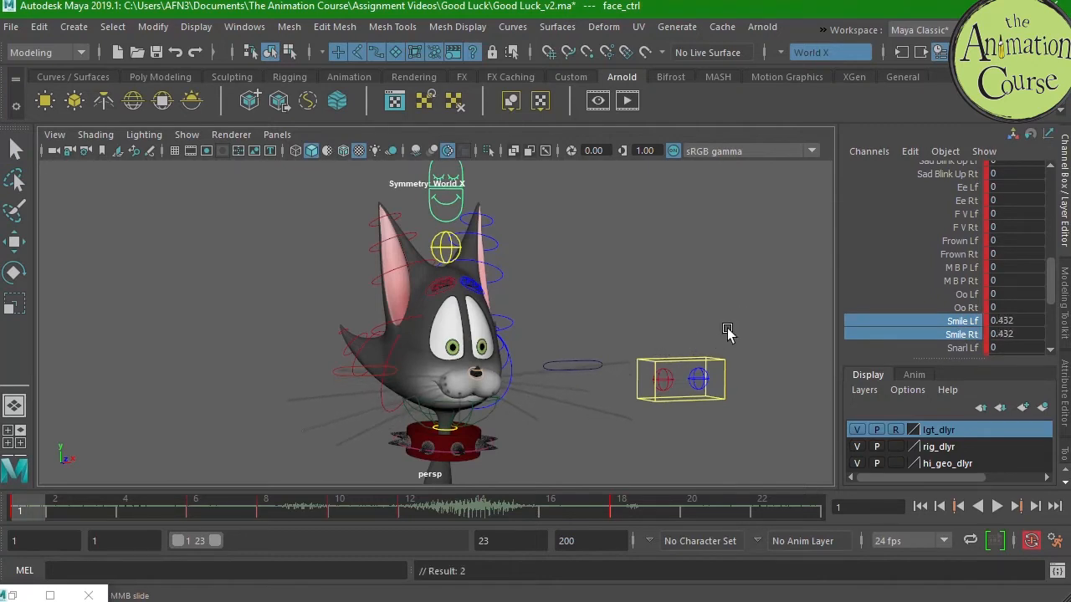
pyautogui.moveTo(677, 378); pyautogui.dragTo(707, 361, button='middle')
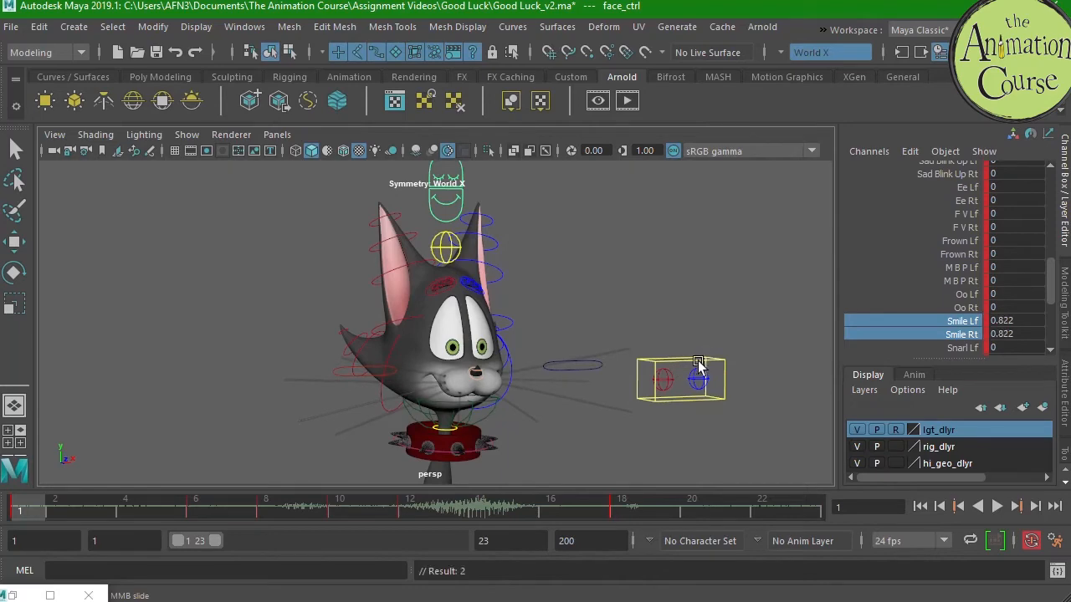
# - Move jaw_jt up slightly at frame 1 to tighten the closed mouth, and compare the pose with frame 6
pyautogui.keyDown('alt'); pyautogui.moveTo(510, 415); pyautogui.dragTo(486, 419); pyautogui.keyUp('alt')
pyautogui.click(488, 432)
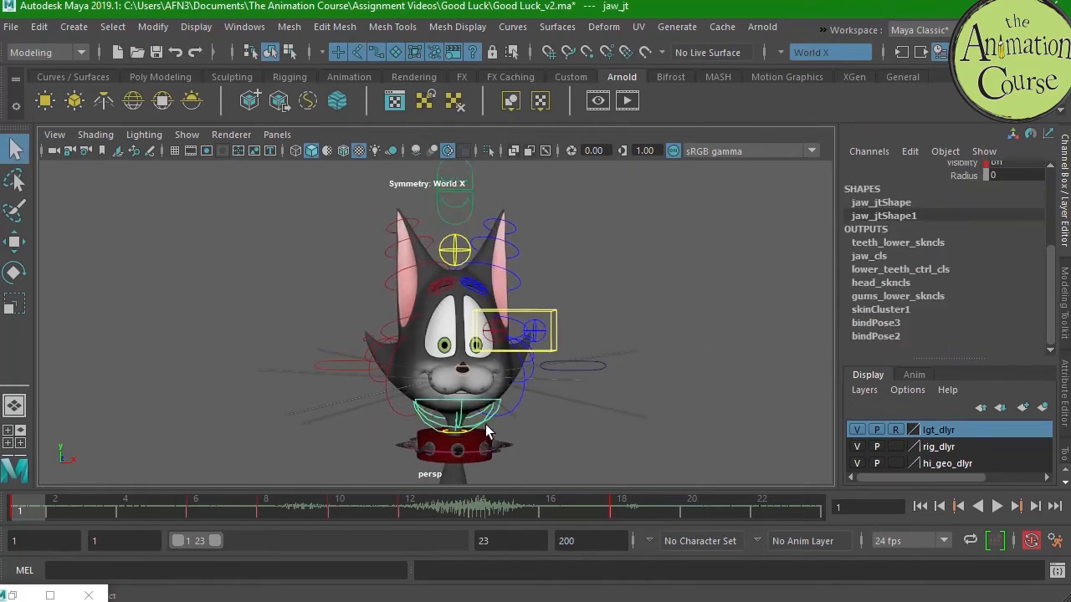
pyautogui.press('e')
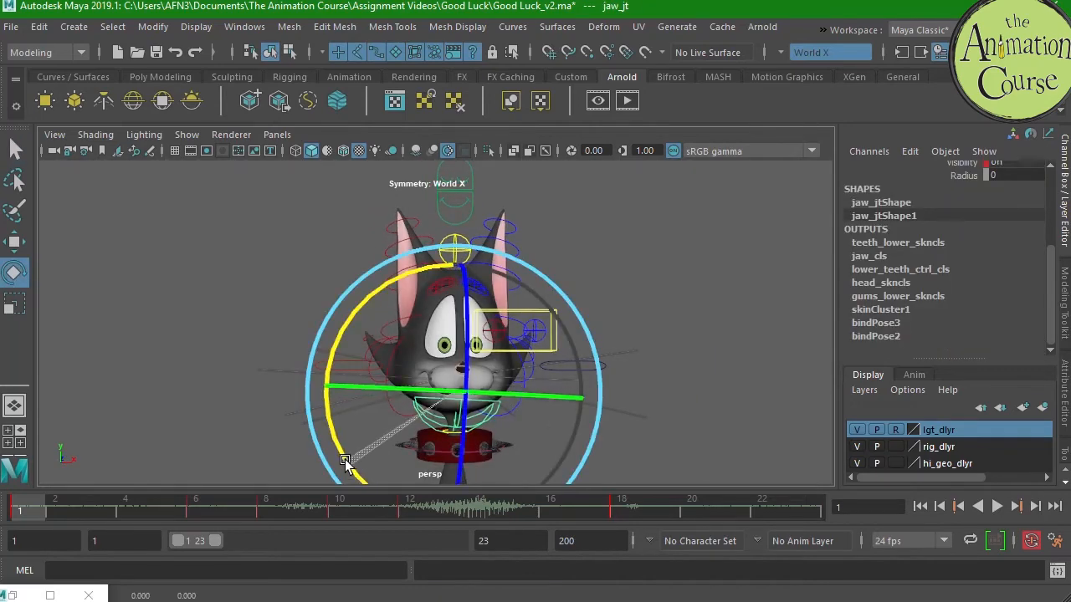
pyautogui.press('w')
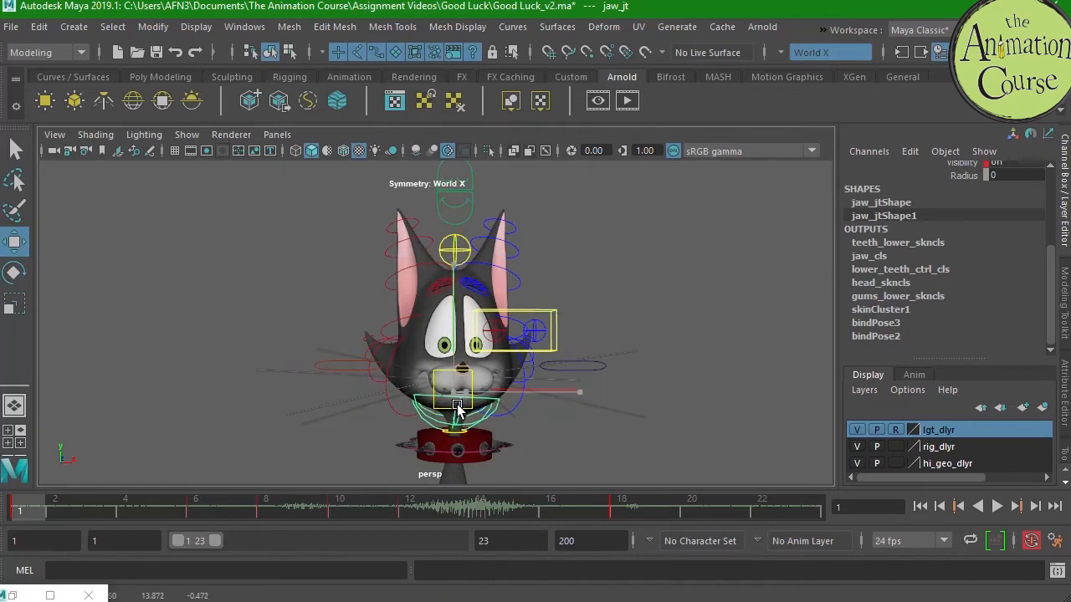
pyautogui.keyDown('alt'); pyautogui.moveTo(544, 444); pyautogui.dragTo(610, 421); pyautogui.keyUp('alt')
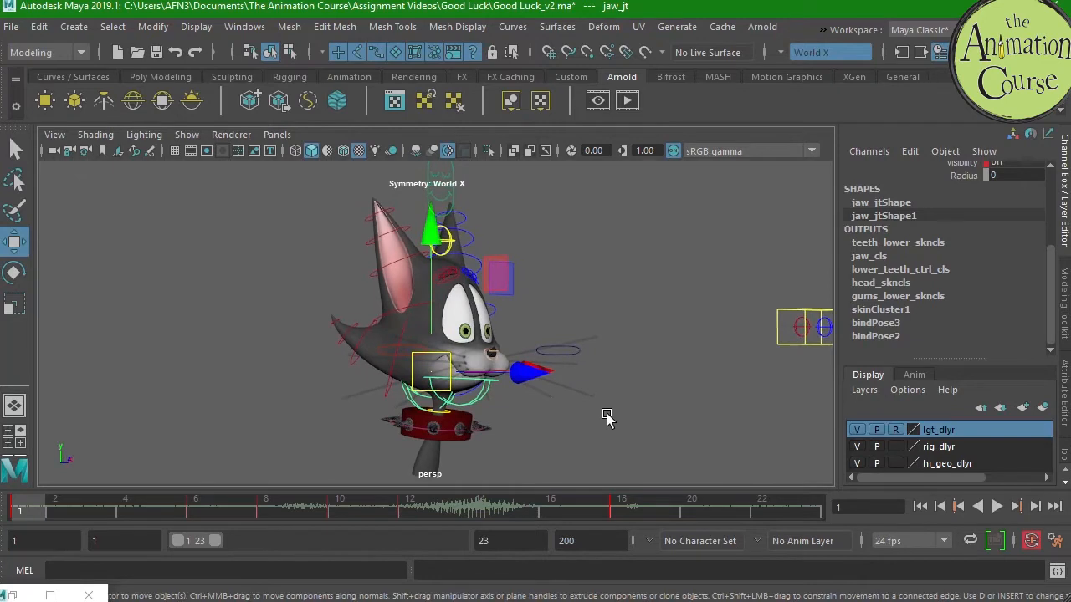
pyautogui.click(200, 504)
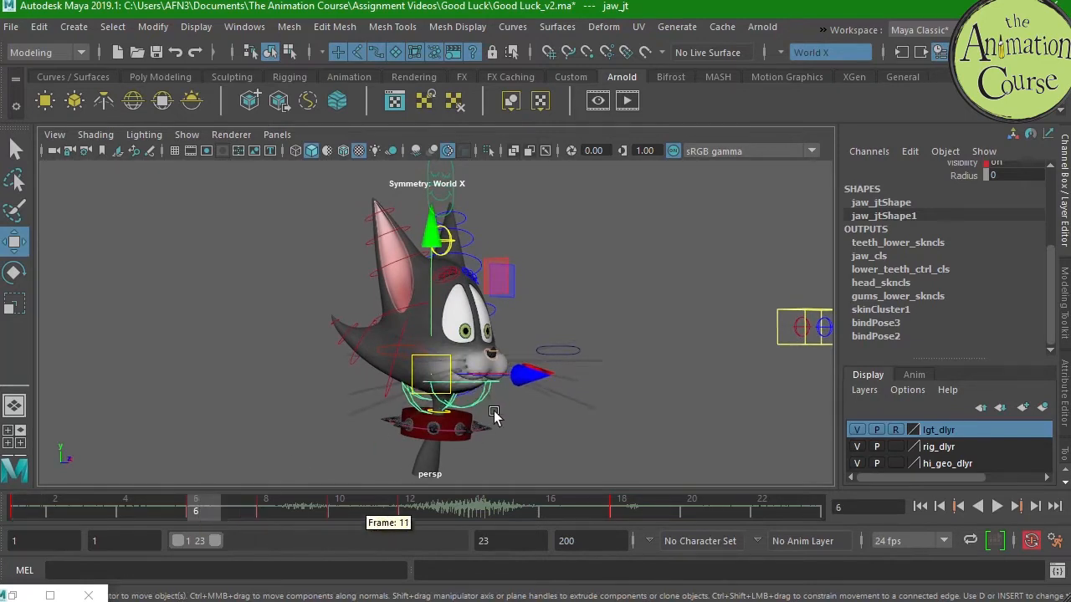
pyautogui.press('q')
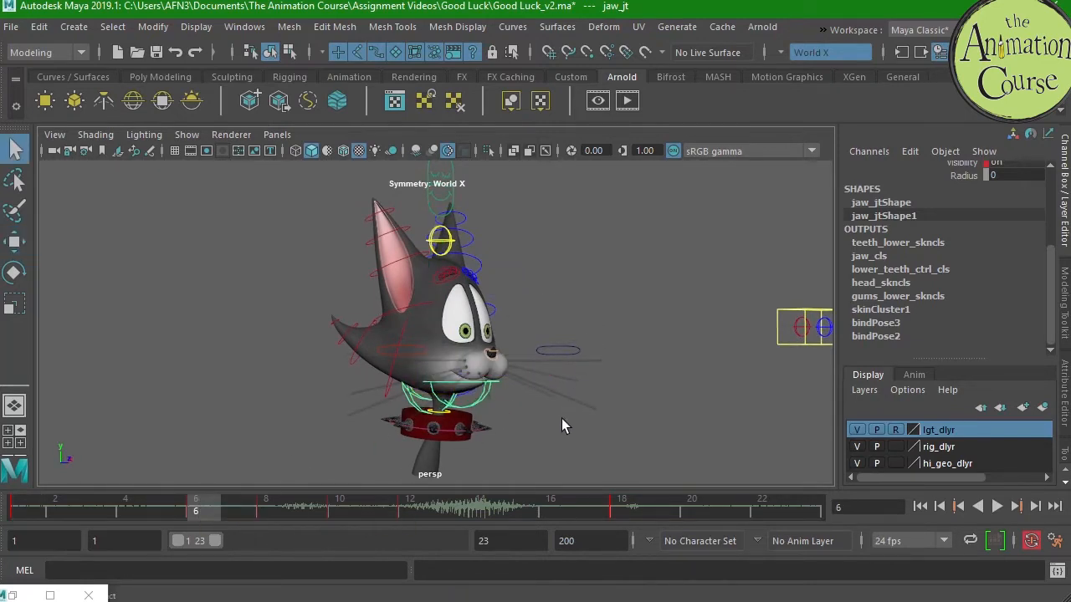
# - Select jaw_jt and face_ctrl together, carry their frame 2 pose over to frame 6 and key it there
pyautogui.moveTo(35, 505)
pyautogui.mouseDown()
pyautogui.moveTo(15, 504)
pyautogui.moveTo(120, 510)
pyautogui.moveTo(18, 507)
pyautogui.moveTo(55, 502)
pyautogui.mouseUp()
pyautogui.keyDown('alt'); pyautogui.moveTo(544, 233); pyautogui.dragTo(484, 261); pyautogui.keyUp('alt')
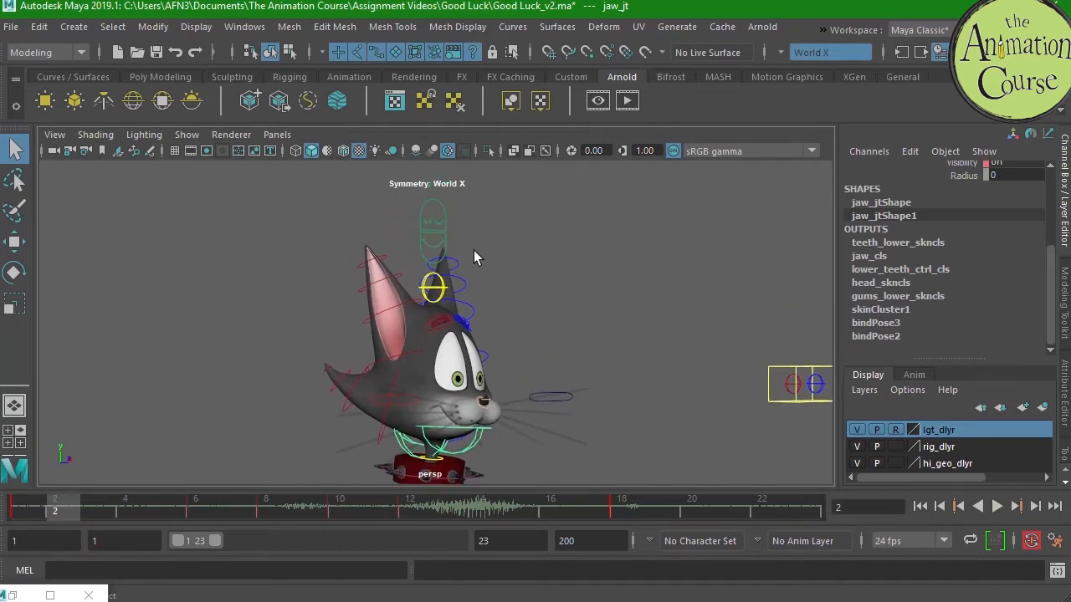
pyautogui.click(426, 244)
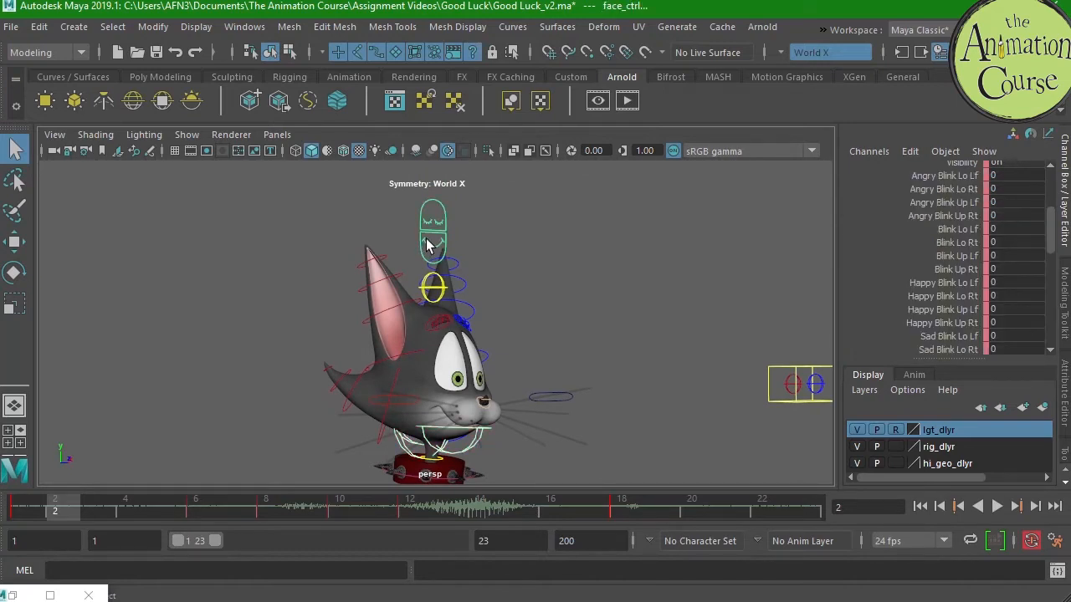
pyautogui.keyDown('alt'); pyautogui.moveTo(426, 244); pyautogui.dragTo(502, 394); pyautogui.keyUp('alt')
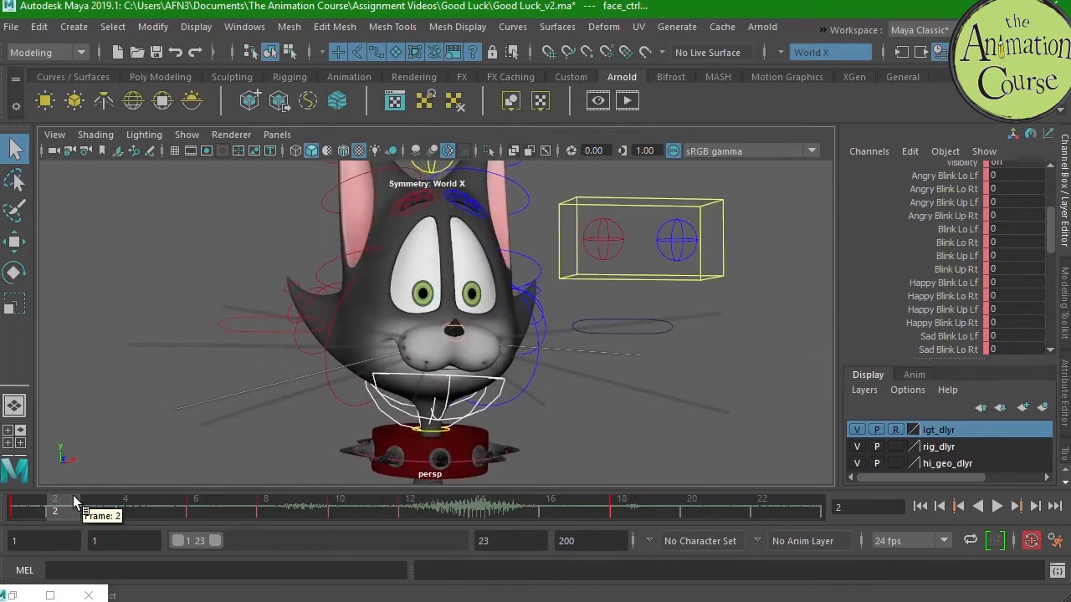
pyautogui.moveTo(36, 504); pyautogui.dragTo(56, 521)
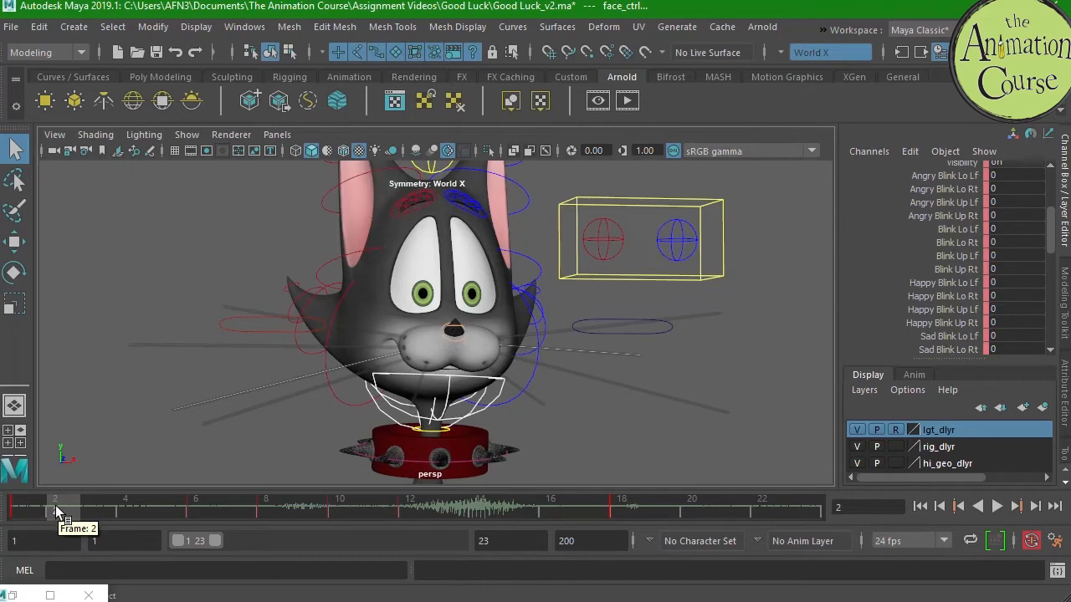
pyautogui.keyDown('alt'); pyautogui.moveTo(574, 353); pyautogui.dragTo(442, 361, button='right'); pyautogui.keyUp('alt')
pyautogui.keyDown('alt'); pyautogui.moveTo(442, 362); pyautogui.dragTo(452, 373); pyautogui.keyUp('alt')
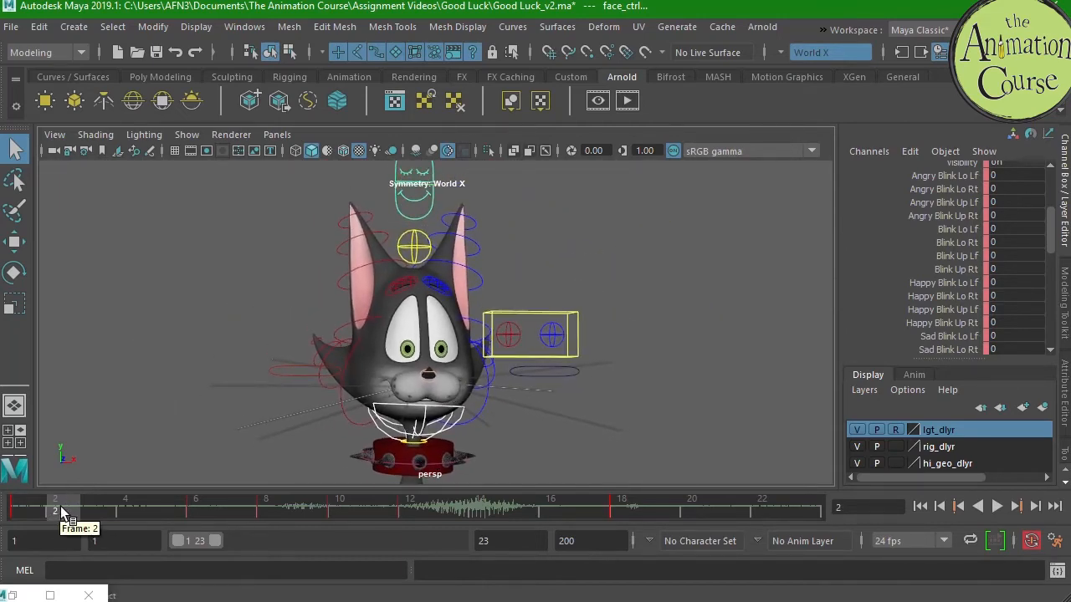
pyautogui.moveTo(67, 514); pyautogui.dragTo(209, 512)
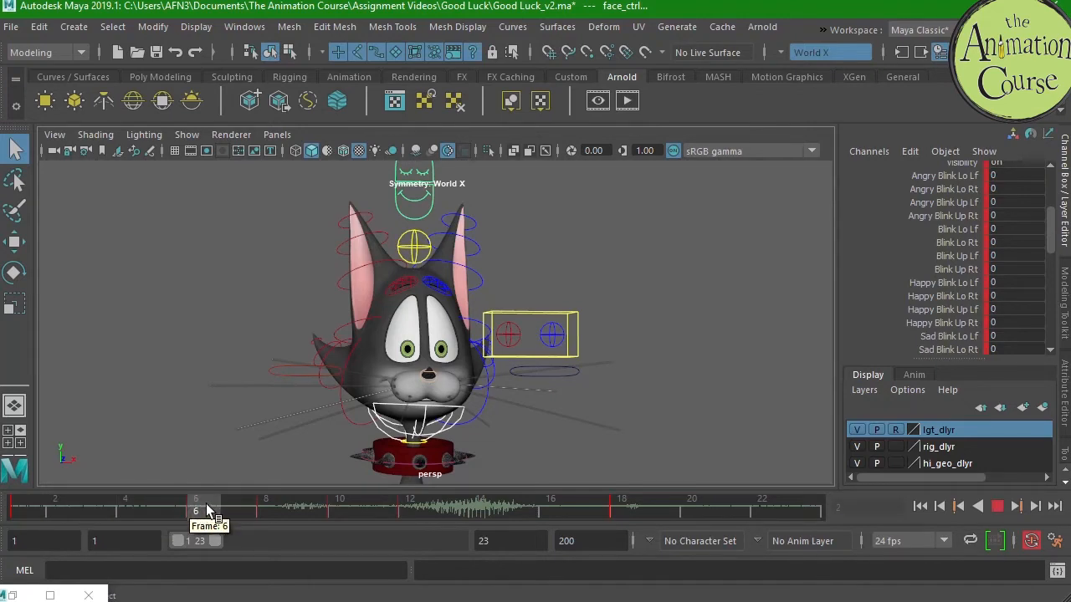
pyautogui.moveTo(208, 510); pyautogui.dragTo(210, 508)
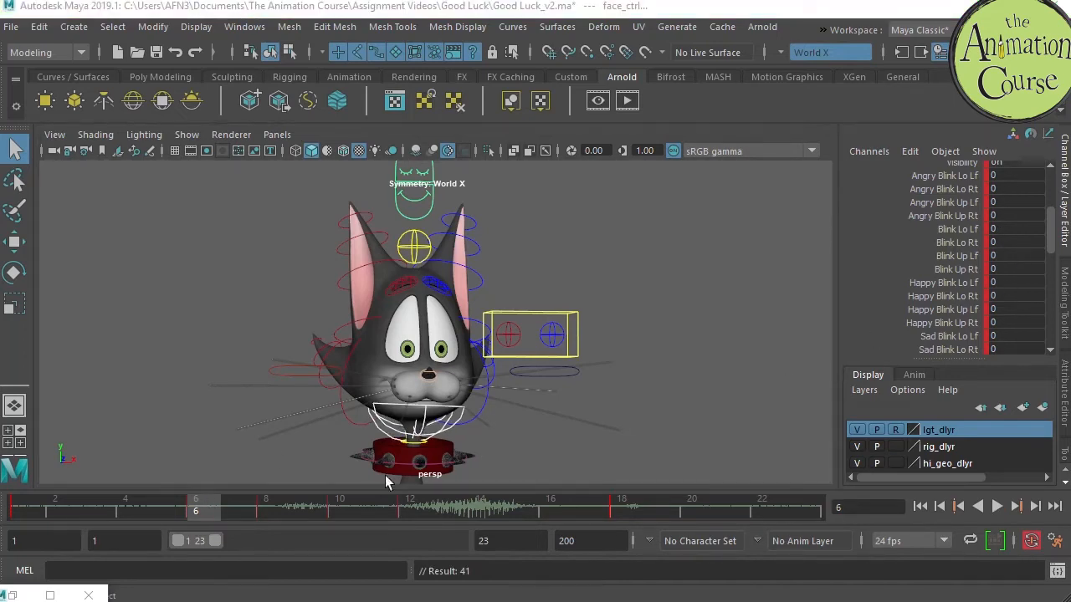
# - At frame 6, raise Ee Lf and Ee Rt on face_ctrl to 0.61 to part the lips
pyautogui.moveTo(199, 507); pyautogui.dragTo(266, 508)
pyautogui.click(196, 508)
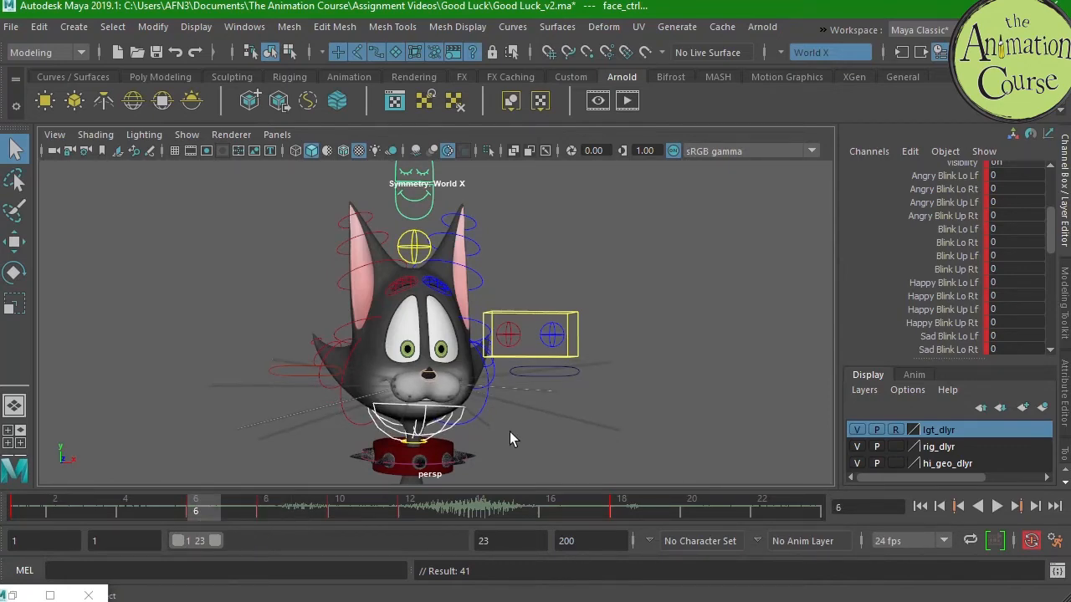
pyautogui.keyDown('alt'); pyautogui.moveTo(499, 415); pyautogui.dragTo(538, 368, button='middle'); pyautogui.keyUp('alt')
pyautogui.keyDown('alt'); pyautogui.moveTo(538, 369); pyautogui.dragTo(657, 394, button='right'); pyautogui.keyUp('alt')
pyautogui.keyDown('alt'); pyautogui.moveTo(657, 395); pyautogui.dragTo(640, 368, button='middle'); pyautogui.keyUp('alt')
pyautogui.keyDown('alt'); pyautogui.moveTo(640, 368); pyautogui.dragTo(609, 397, button='right'); pyautogui.keyUp('alt')
pyautogui.keyDown('alt'); pyautogui.moveTo(591, 379); pyautogui.dragTo(599, 344, button='middle'); pyautogui.keyUp('alt')
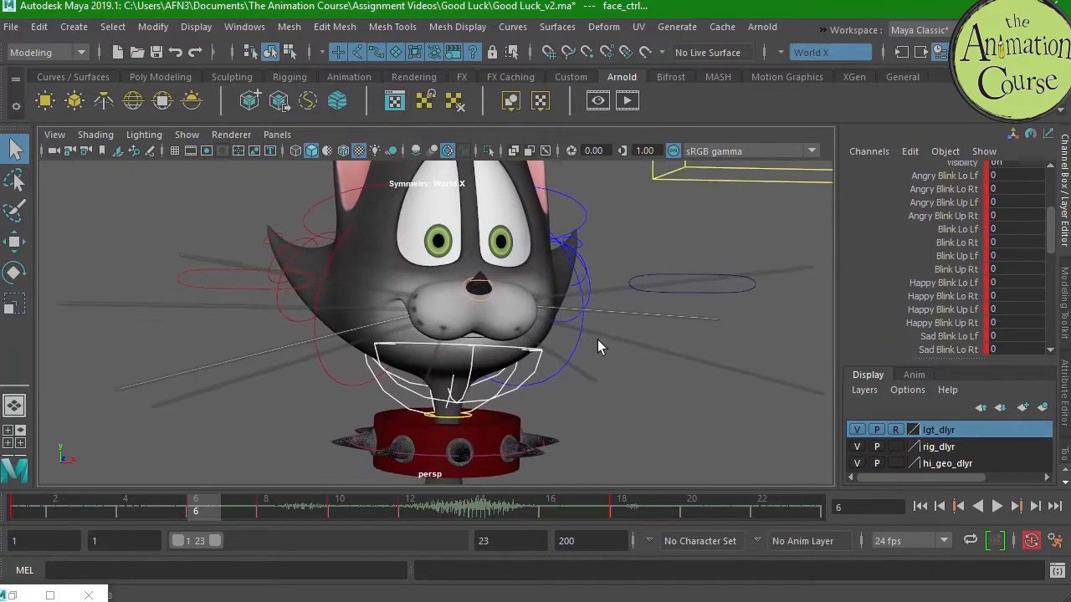
pyautogui.moveTo(196, 510)
pyautogui.mouseDown()
pyautogui.moveTo(46, 519)
pyautogui.moveTo(215, 510)
pyautogui.moveTo(47, 521)
pyautogui.moveTo(207, 510)
pyautogui.mouseUp()
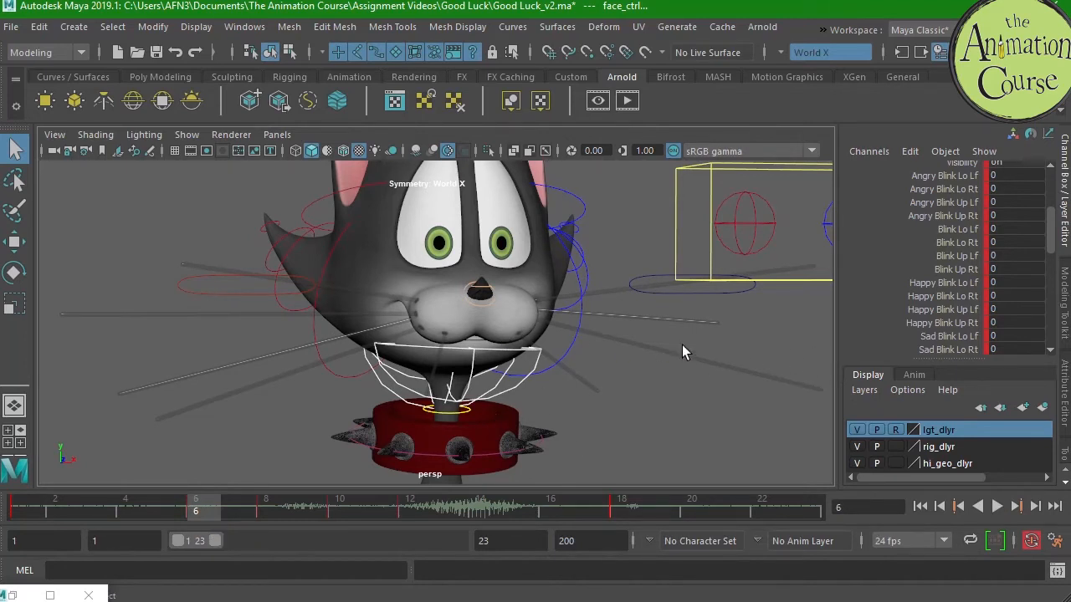
pyautogui.scroll(-3, 1049, 232)
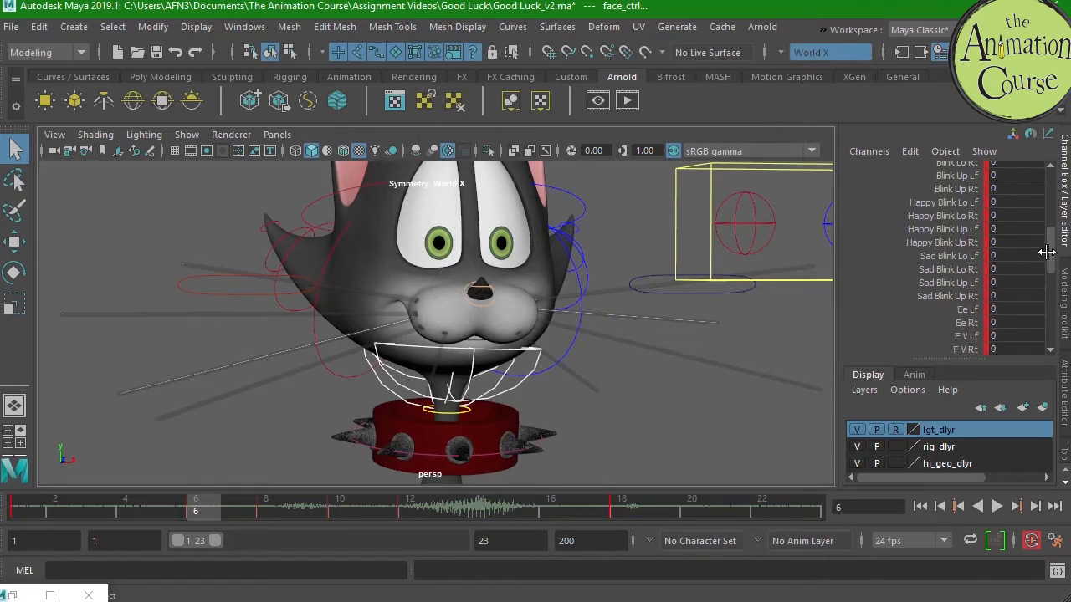
pyautogui.moveTo(967, 310); pyautogui.dragTo(966, 323)
pyautogui.moveTo(640, 389); pyautogui.dragTo(657, 386, button='middle')
pyautogui.keyDown('alt'); pyautogui.moveTo(548, 359); pyautogui.dragTo(614, 360); pyautogui.keyUp('alt')
pyautogui.moveTo(598, 387); pyautogui.dragTo(596, 385, button='middle')
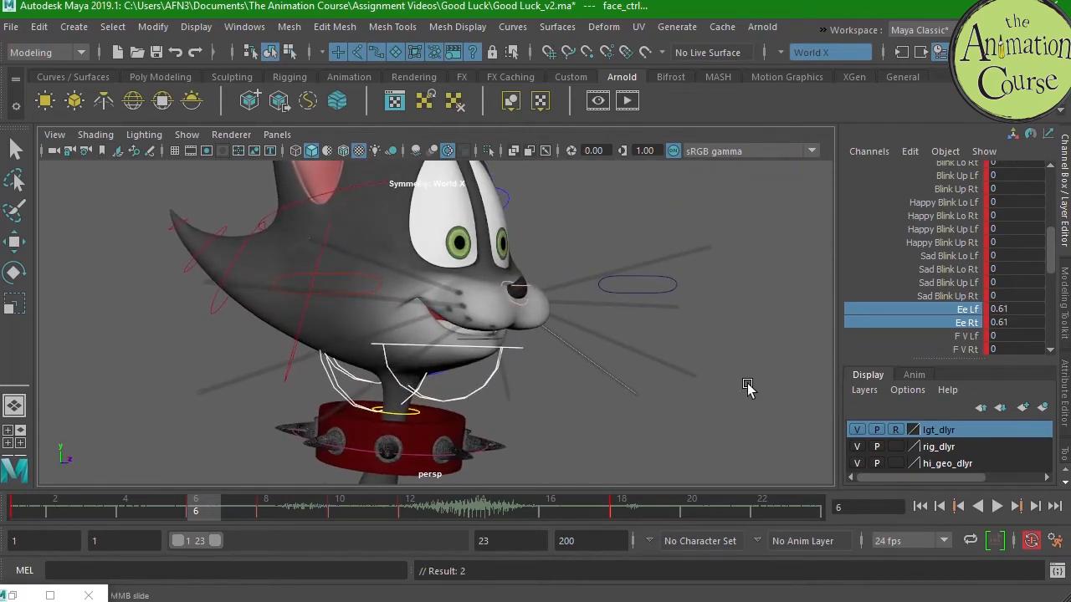
# - Try raising F V Lf and F V Rt to 1.86 and Oo Rt to 1.07 at frame 6
pyautogui.moveTo(969, 336); pyautogui.dragTo(963, 347)
pyautogui.moveTo(606, 405); pyautogui.dragTo(729, 371, button='middle')
pyautogui.moveTo(668, 415)
pyautogui.keyDown('alt'); pyautogui.mouseDown()
pyautogui.moveTo(645, 433)
pyautogui.moveTo(664, 423)
pyautogui.mouseUp(); pyautogui.keyUp('alt')
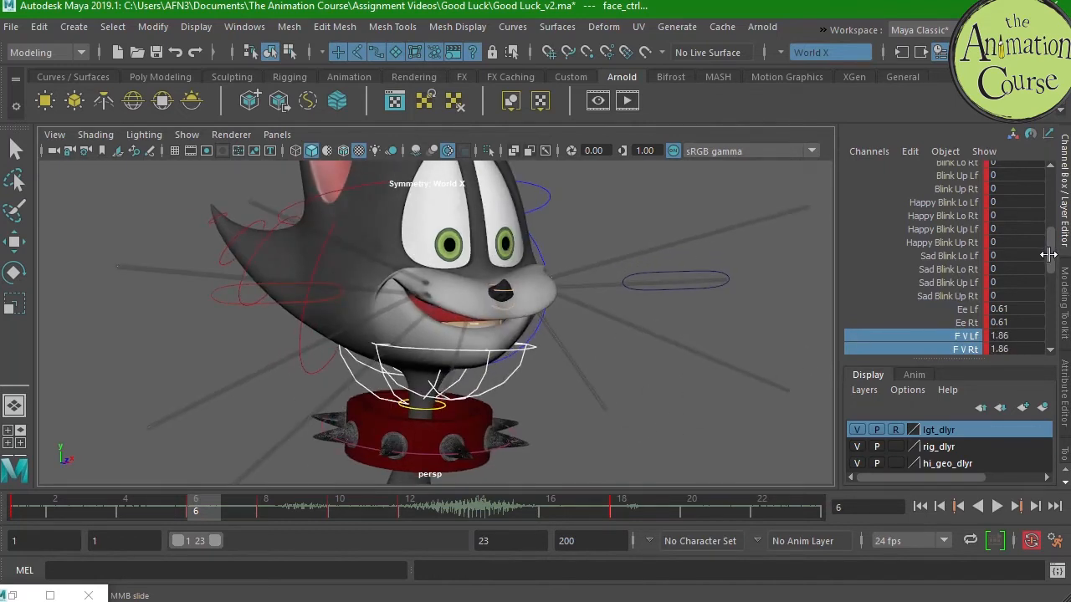
pyautogui.scroll(-4, 1048, 254)
pyautogui.click(966, 275)
pyautogui.moveTo(667, 355); pyautogui.dragTo(761, 315, button='middle')
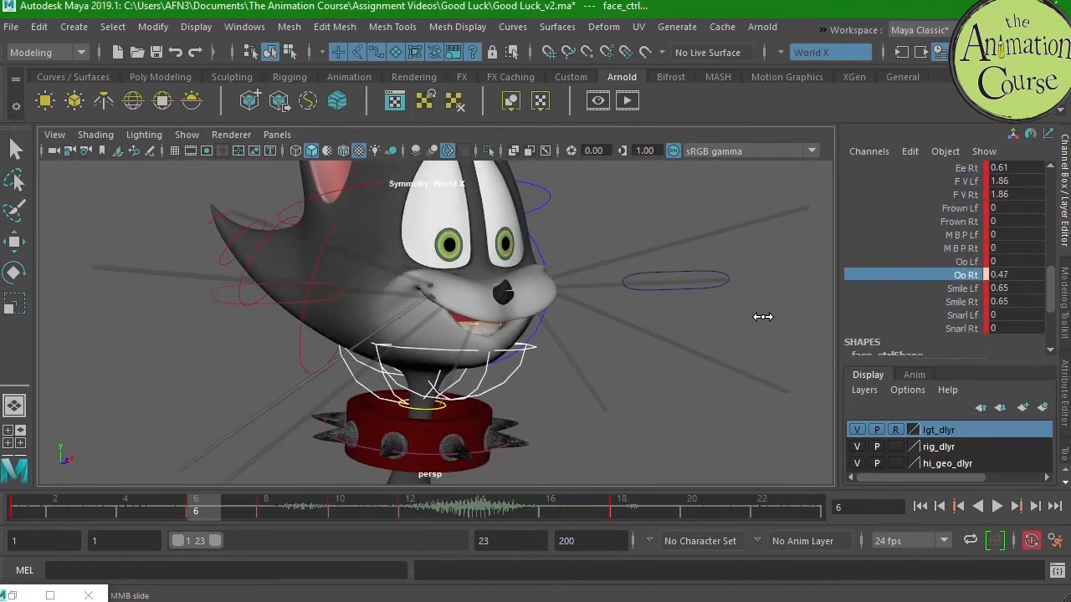
pyautogui.keyDown('alt'); pyautogui.moveTo(672, 411); pyautogui.dragTo(515, 409); pyautogui.keyUp('alt')
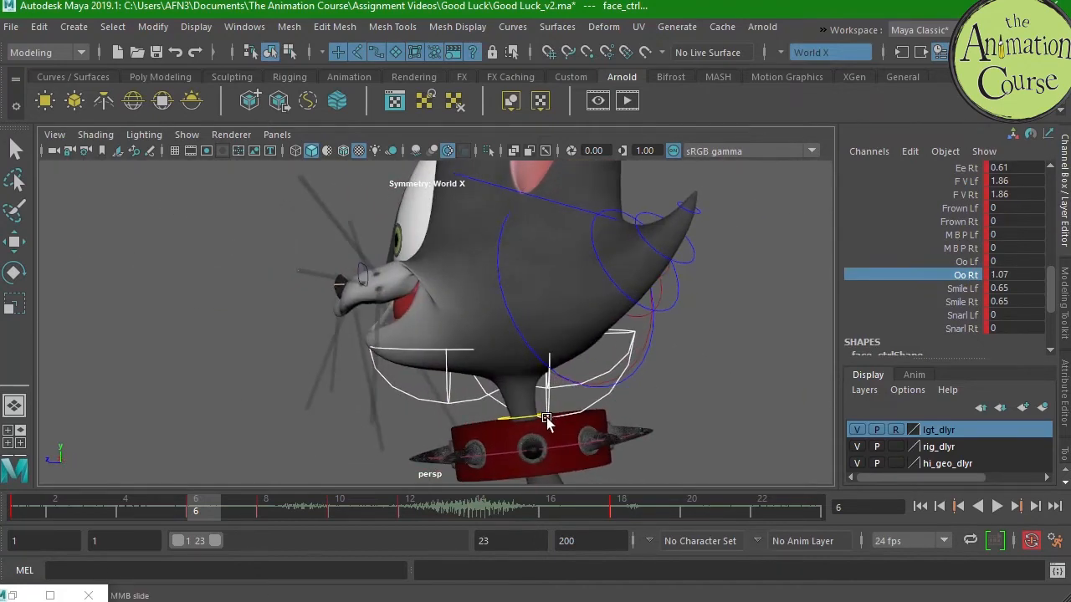
# - Undo the F V and Oo Rt changes on the face control
pyautogui.hotkey('ctrl', 'z')
pyautogui.hotkey('ctrl', 'z')
pyautogui.hotkey('ctrl', 'z')
pyautogui.hotkey('ctrl', 'z')
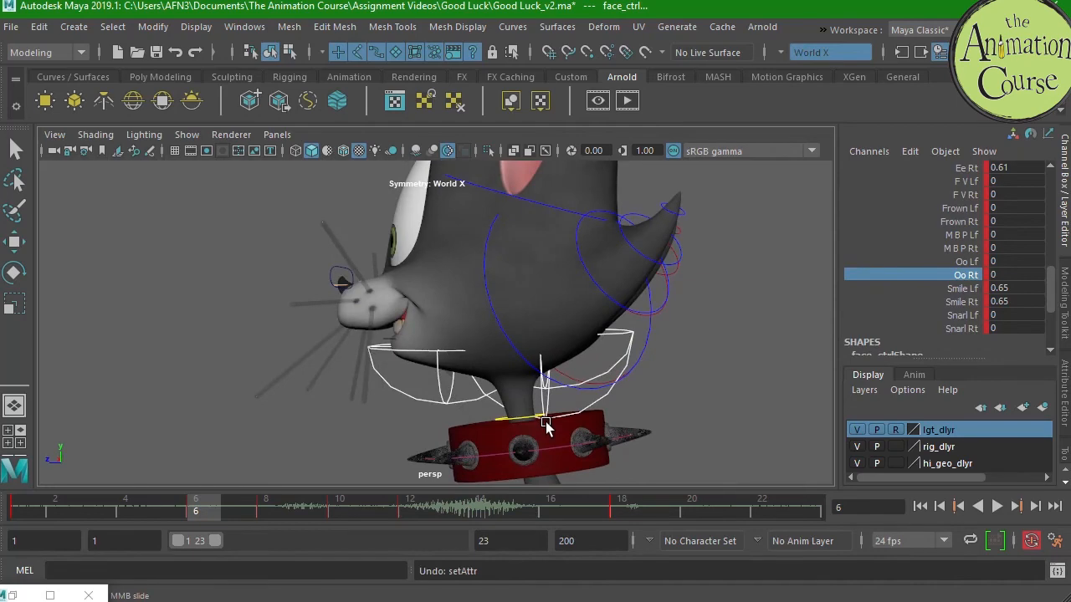
# - Raise Smile Rt alone to 0.95 at frame 6 and check the mouth from the front and side
pyautogui.keyDown('alt'); pyautogui.moveTo(536, 429); pyautogui.dragTo(561, 417); pyautogui.keyUp('alt')
pyautogui.click(961, 301)
pyautogui.moveTo(585, 403); pyautogui.dragTo(606, 395, button='middle')
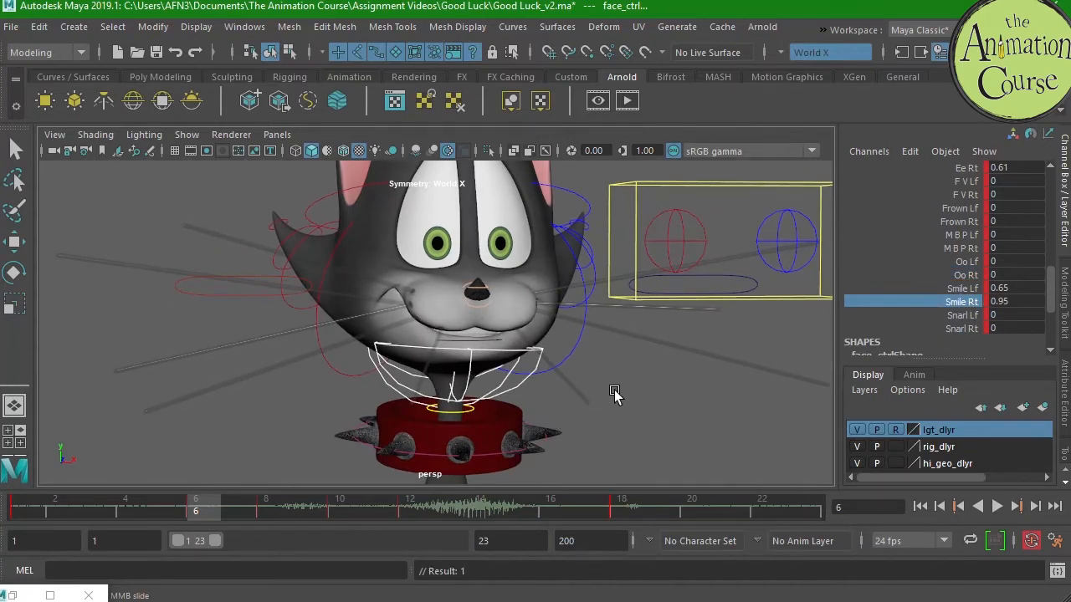
pyautogui.keyDown('alt'); pyautogui.moveTo(621, 390); pyautogui.dragTo(648, 413); pyautogui.keyUp('alt')
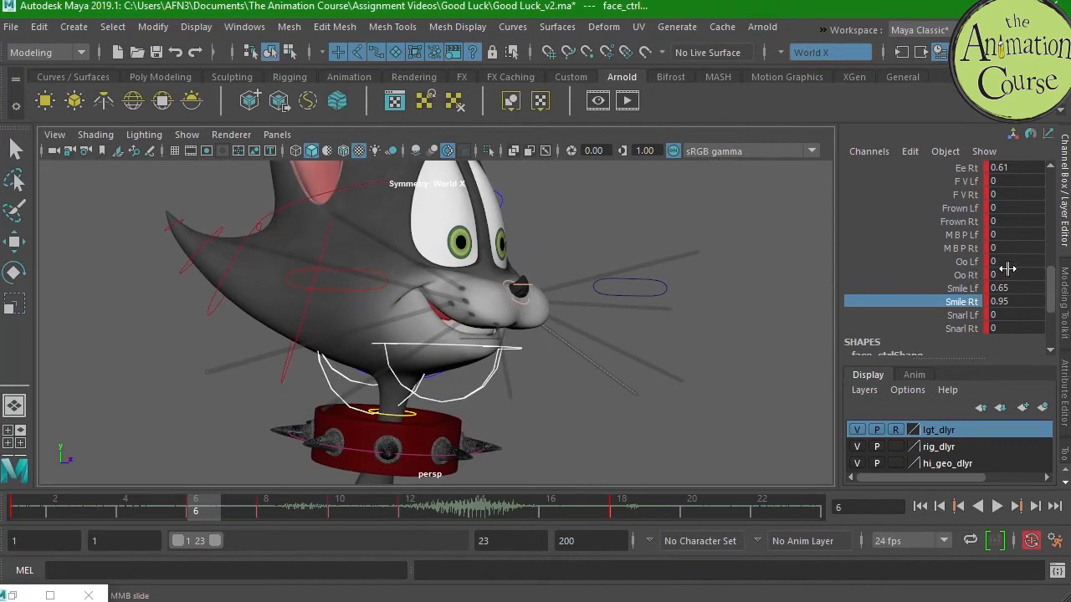
# - At frame 6, lower Ee Lf and Ee Rt on the face control to about 0.58
pyautogui.moveTo(1052, 282); pyautogui.dragTo(1043, 267)
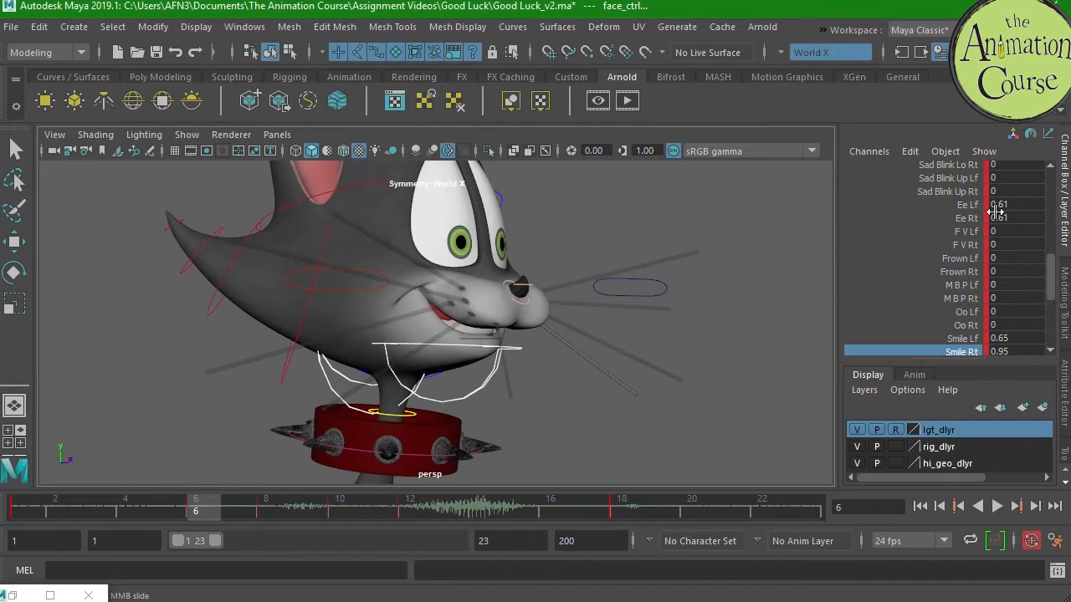
pyautogui.moveTo(967, 207); pyautogui.dragTo(968, 217)
pyautogui.moveTo(702, 332); pyautogui.dragTo(646, 355, button='middle')
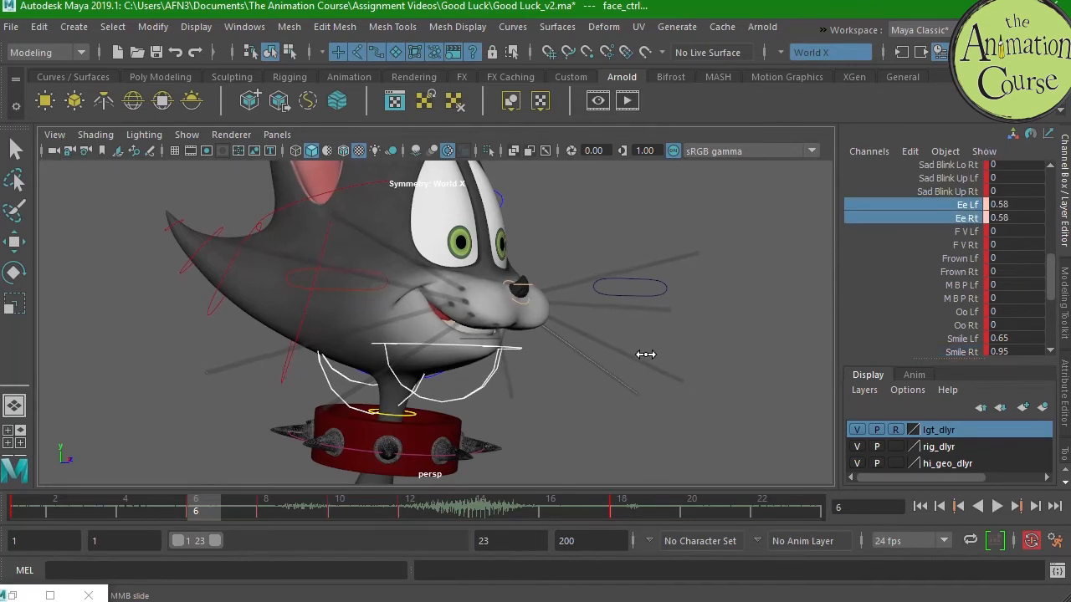
# - Select the jaw control, view the mouth from a more frontal angle and play back the lip sync
pyautogui.click(490, 382)
pyautogui.moveTo(459, 385); pyautogui.dragTo(510, 427)
pyautogui.press('q')
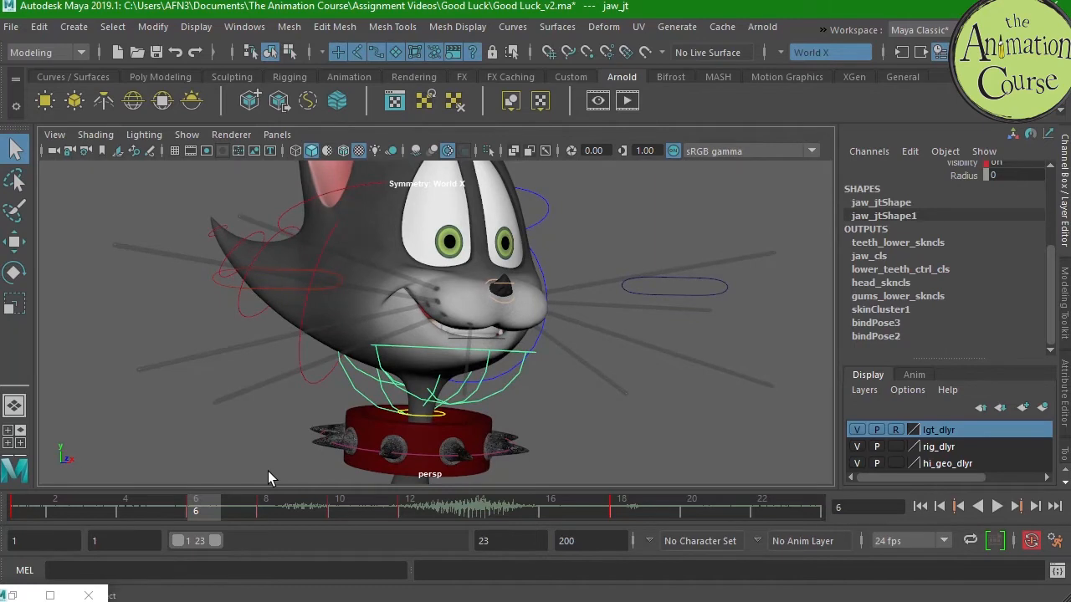
pyautogui.hotkey('alt', 'v')
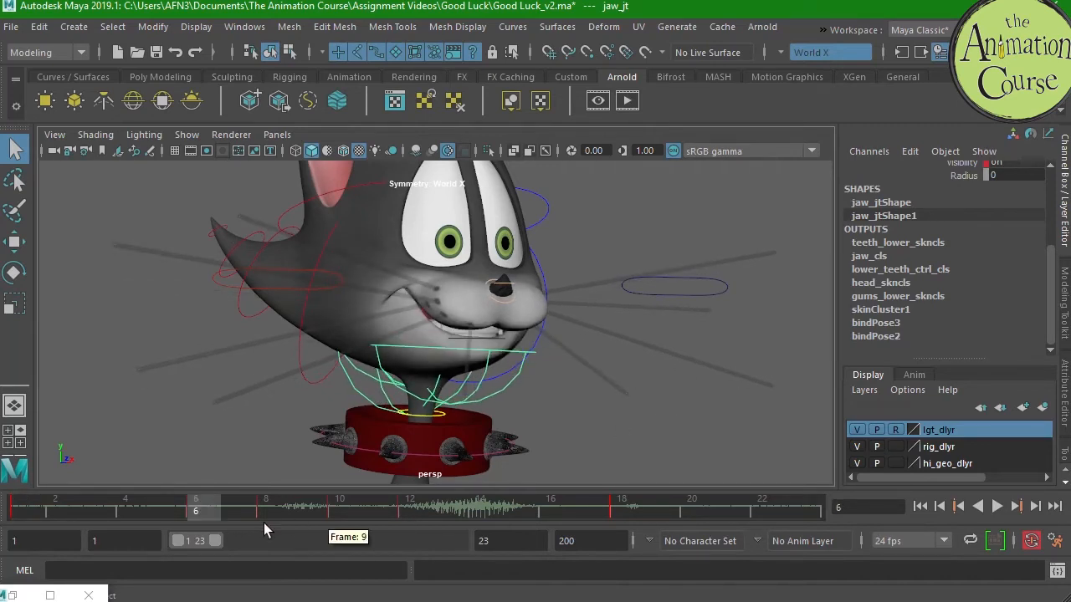
# - At frame 8, raise Oo Lf and Oo Rt on the face control to 0.72 to purse the lips
pyautogui.moveTo(199, 508)
pyautogui.mouseDown()
pyautogui.moveTo(266, 507)
pyautogui.moveTo(182, 510)
pyautogui.moveTo(264, 507)
pyautogui.mouseUp()
pyautogui.keyDown('alt'); pyautogui.moveTo(545, 404); pyautogui.dragTo(460, 393); pyautogui.keyUp('alt')
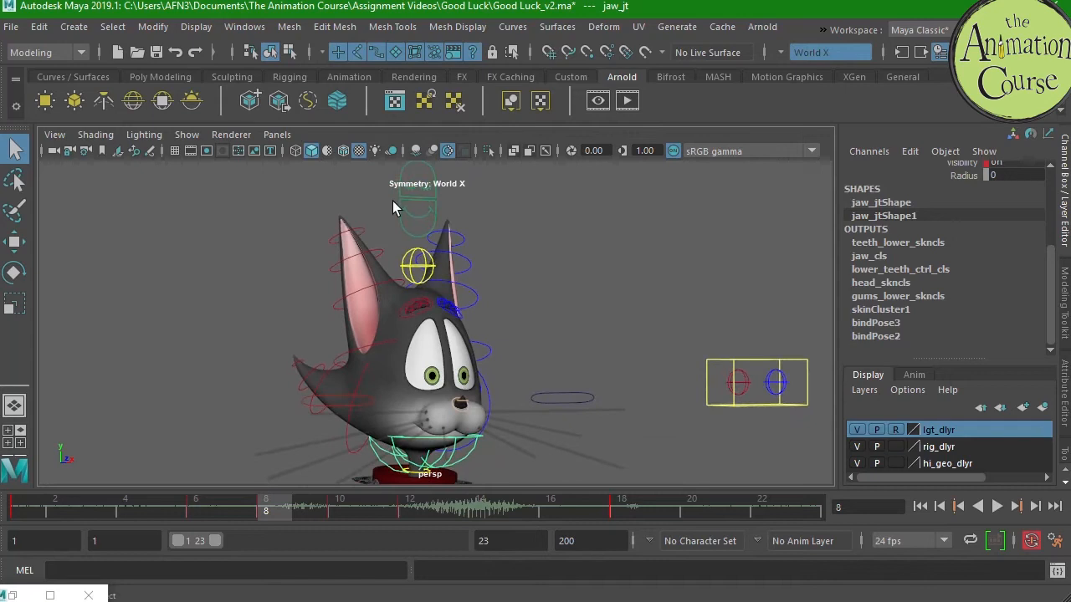
pyautogui.click(429, 219)
pyautogui.moveTo(1048, 237); pyautogui.dragTo(1045, 291)
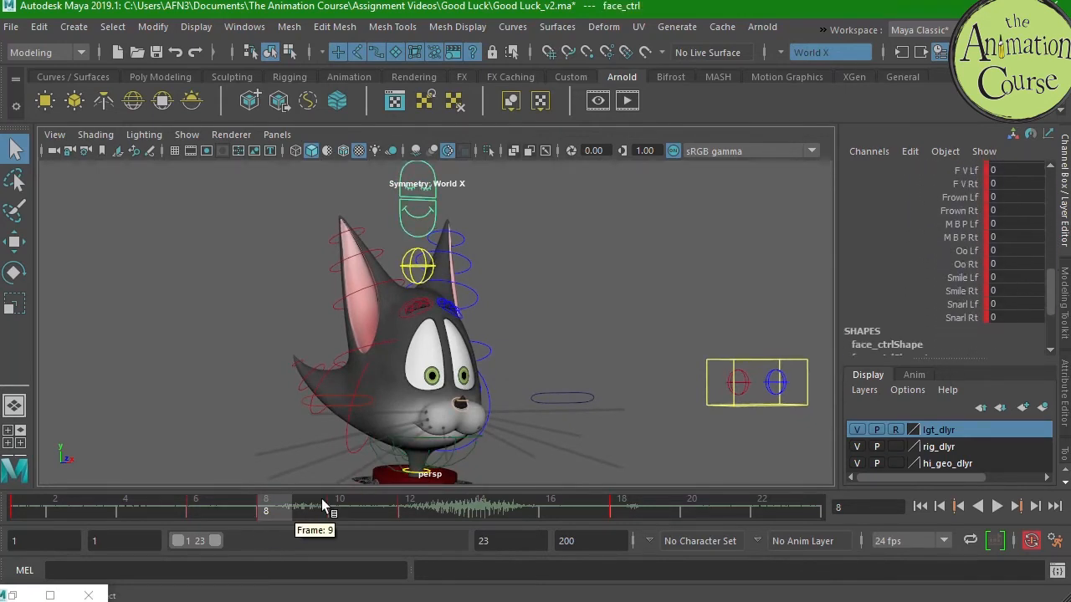
pyautogui.scroll(3, 1050, 292)
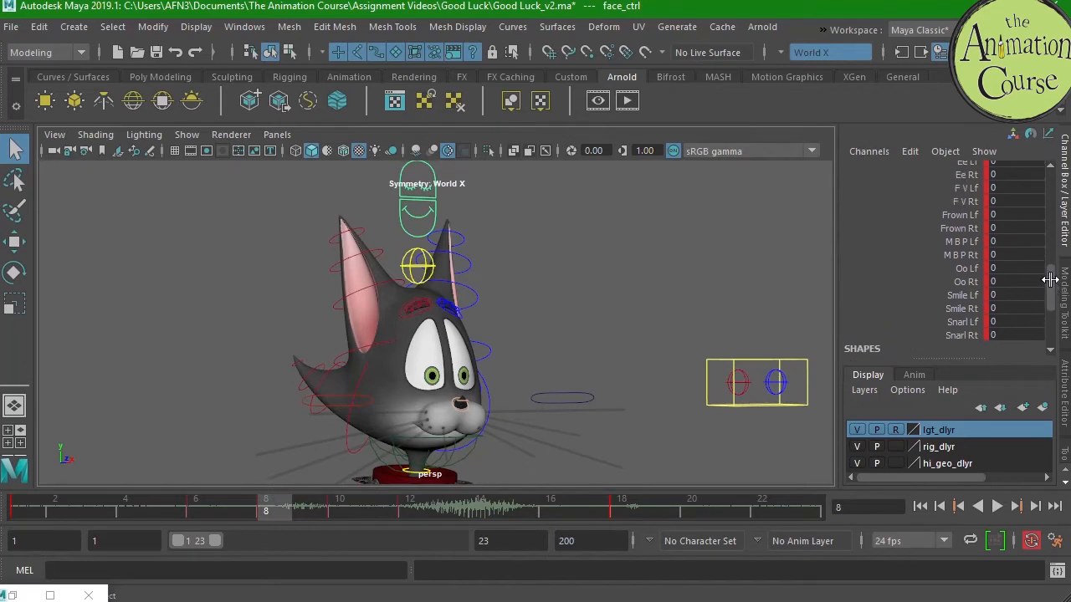
pyautogui.moveTo(964, 294); pyautogui.dragTo(952, 302)
pyautogui.moveTo(586, 418); pyautogui.dragTo(613, 414, button='middle')
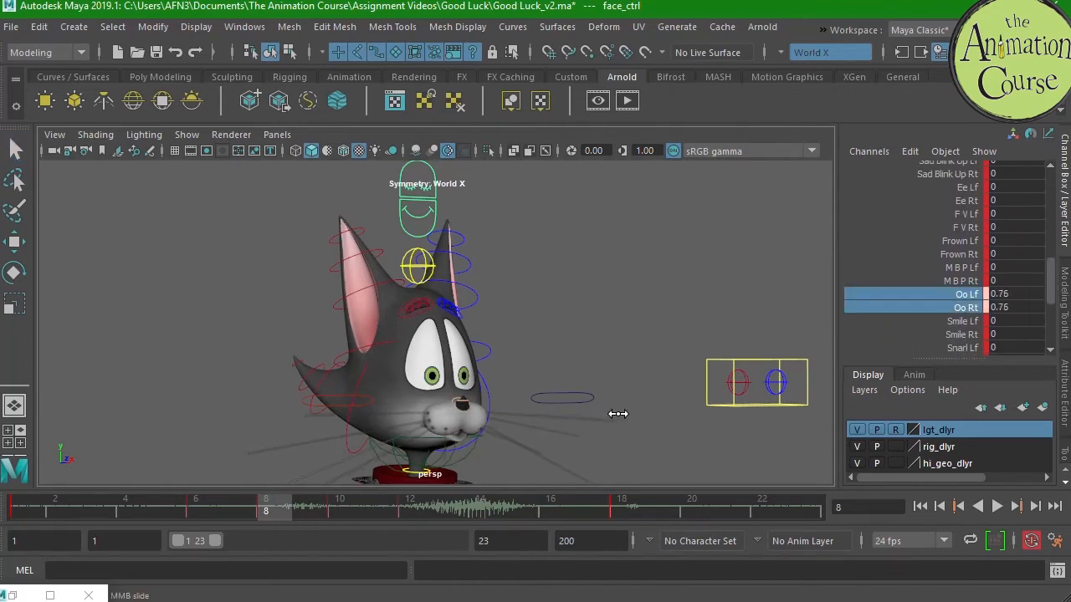
# - Raise Smile Lf and Smile Rt to 0.25 at frame 8 and scrub between frames 10 and 8
pyautogui.moveTo(962, 322); pyautogui.dragTo(960, 335)
pyautogui.moveTo(621, 433); pyautogui.dragTo(639, 427, button='middle')
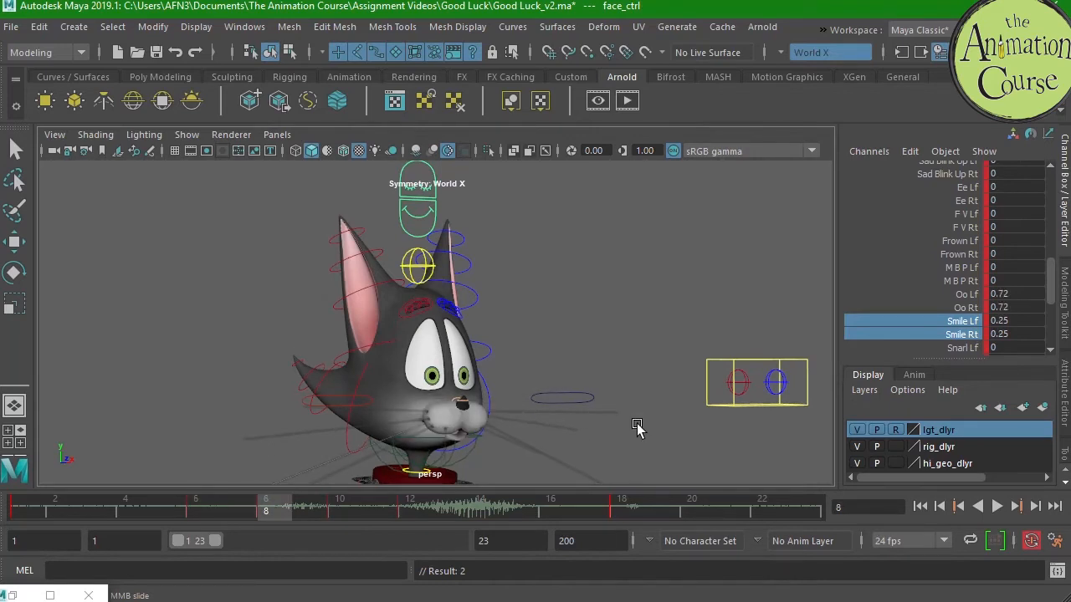
pyautogui.moveTo(340, 513); pyautogui.dragTo(266, 509)
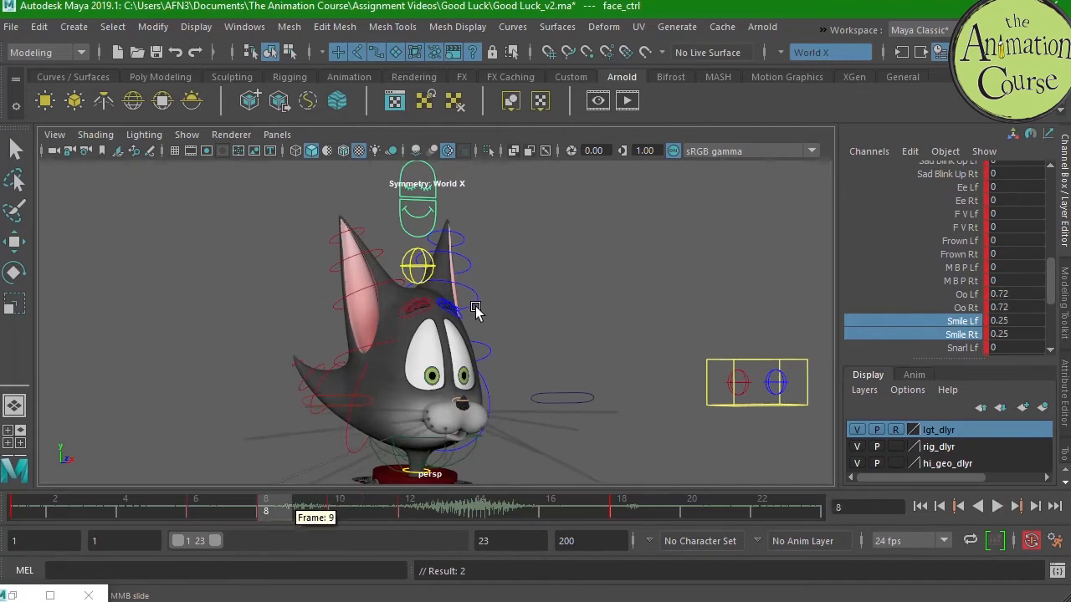
# - Copy the frame 8 mouth pose of the jaw and face controls to frame 10 and compare the neighbouring keys
pyautogui.keyDown('alt'); pyautogui.moveTo(518, 407); pyautogui.dragTo(521, 366, button='middle'); pyautogui.keyUp('alt')
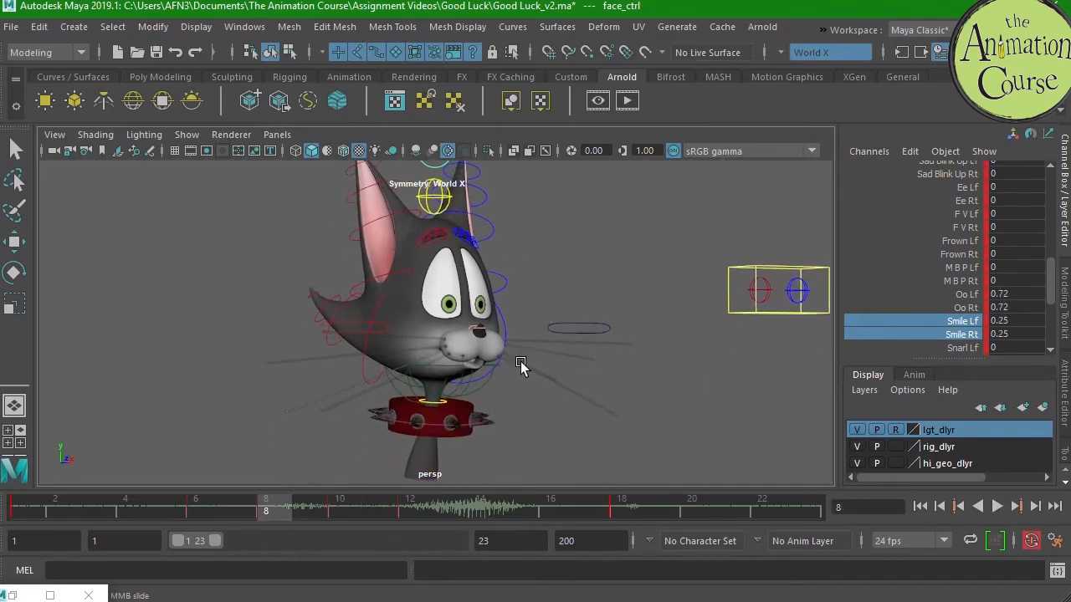
pyautogui.click(484, 391)
pyautogui.moveTo(219, 505); pyautogui.dragTo(342, 507)
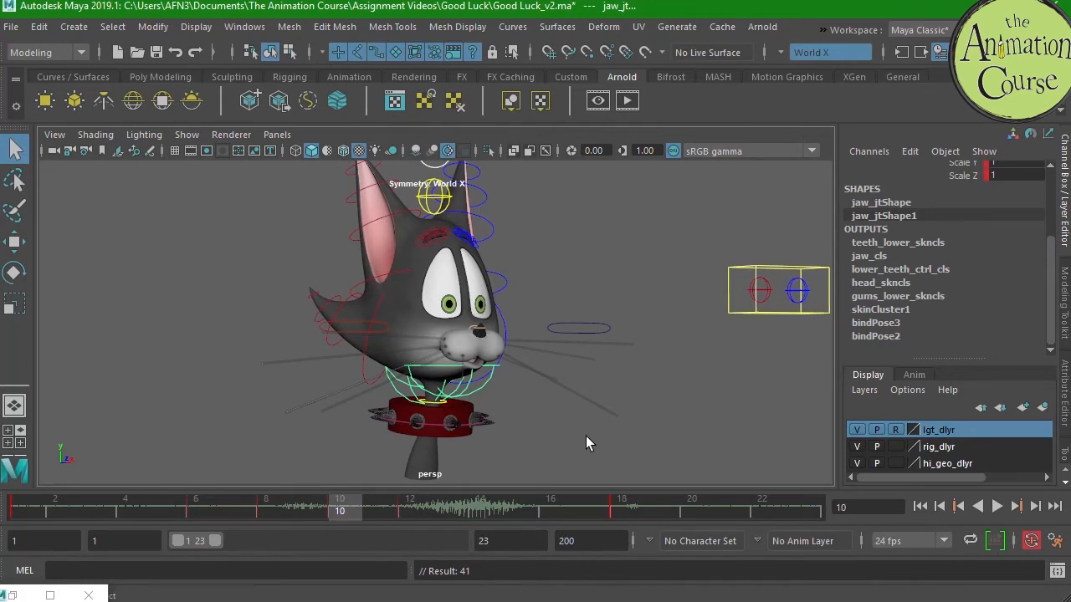
pyautogui.press(',')
pyautogui.press('.')
pyautogui.press('.')
pyautogui.press(',')
# - At frame 10, lower Oo Lf and Oo Rt on the face control to 0.45
pyautogui.keyDown('alt'); pyautogui.moveTo(486, 387); pyautogui.dragTo(453, 243); pyautogui.keyUp('alt')
pyautogui.click(423, 219)
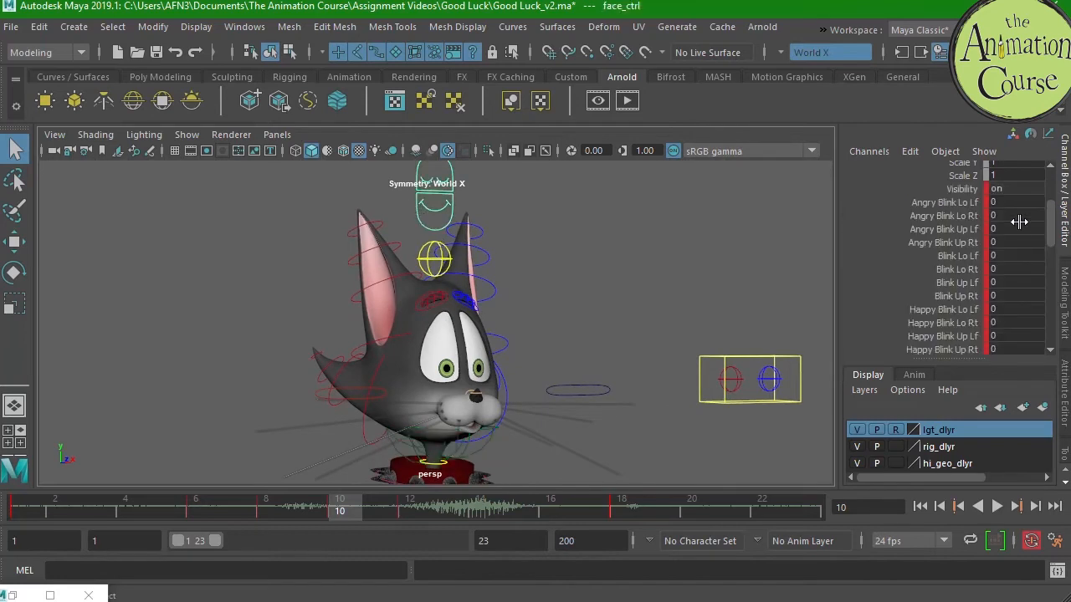
pyautogui.scroll(-5, 1018, 292)
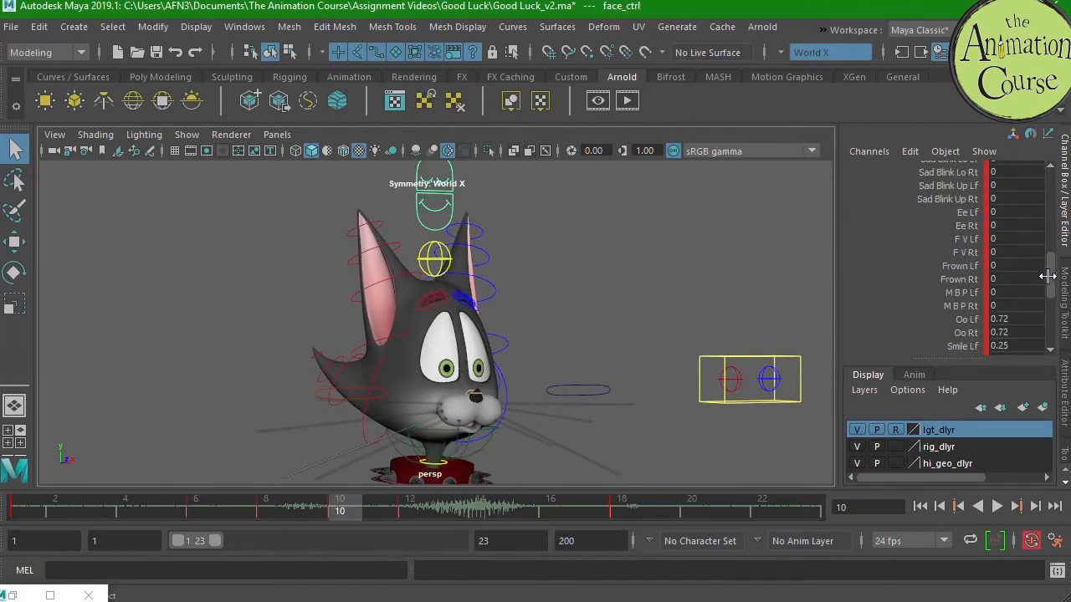
pyautogui.moveTo(965, 279); pyautogui.dragTo(965, 292)
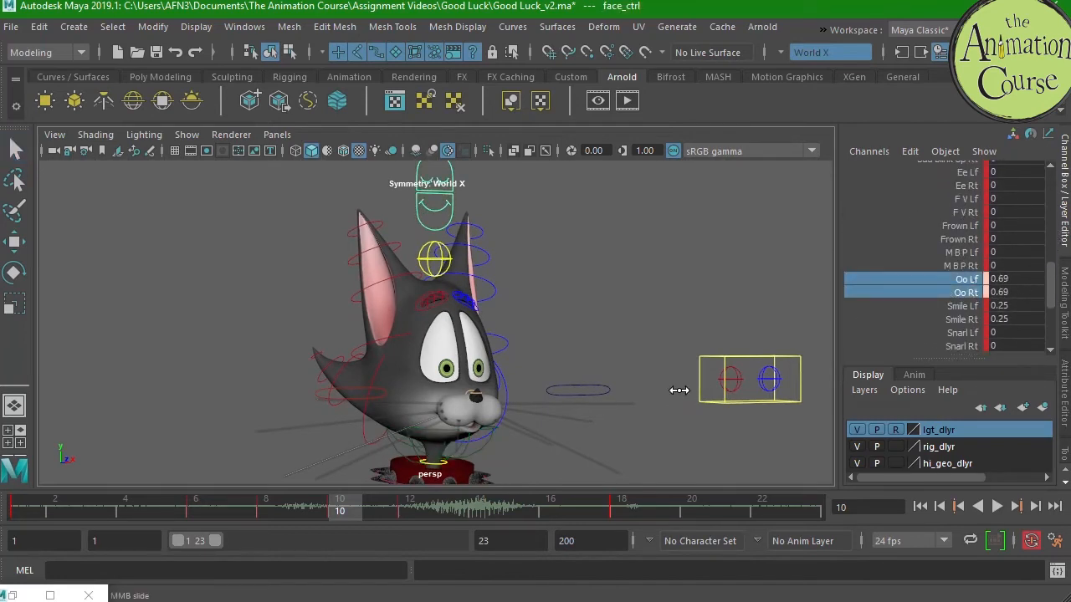
pyautogui.moveTo(674, 391); pyautogui.dragTo(663, 395, button='middle')
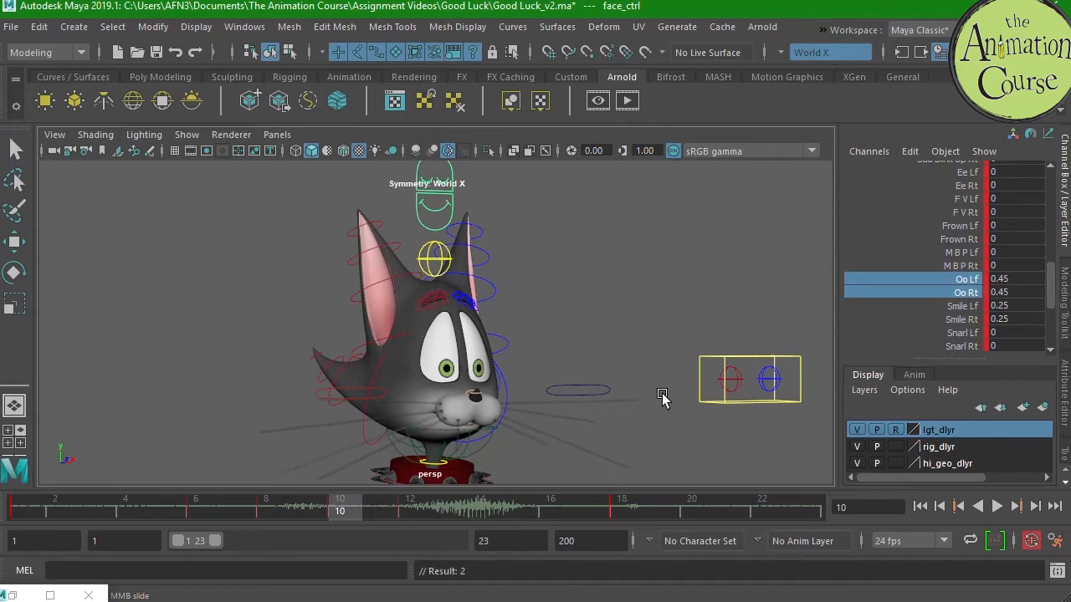
# - Raise Smile Lf and Smile Rt to 0.51 at frame 10 and add a slight Ee Lf and Ee Rt
pyautogui.moveTo(965, 311); pyautogui.dragTo(966, 320)
pyautogui.moveTo(636, 401); pyautogui.dragTo(651, 400, button='middle')
pyautogui.moveTo(896, 173); pyautogui.dragTo(896, 185)
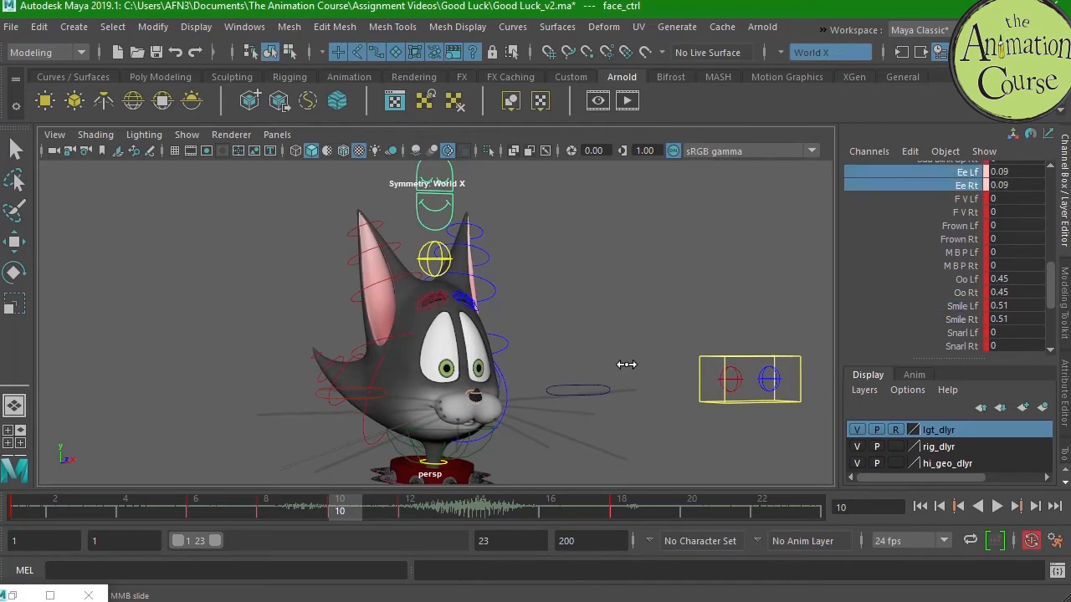
# - At frame 12, open the jaw wide by rotating its control to about -0.963 in Y and 13.019 in Z
pyautogui.moveTo(239, 494); pyautogui.dragTo(417, 516)
pyautogui.keyDown('alt'); pyautogui.moveTo(547, 390); pyautogui.dragTo(509, 376); pyautogui.keyUp('alt')
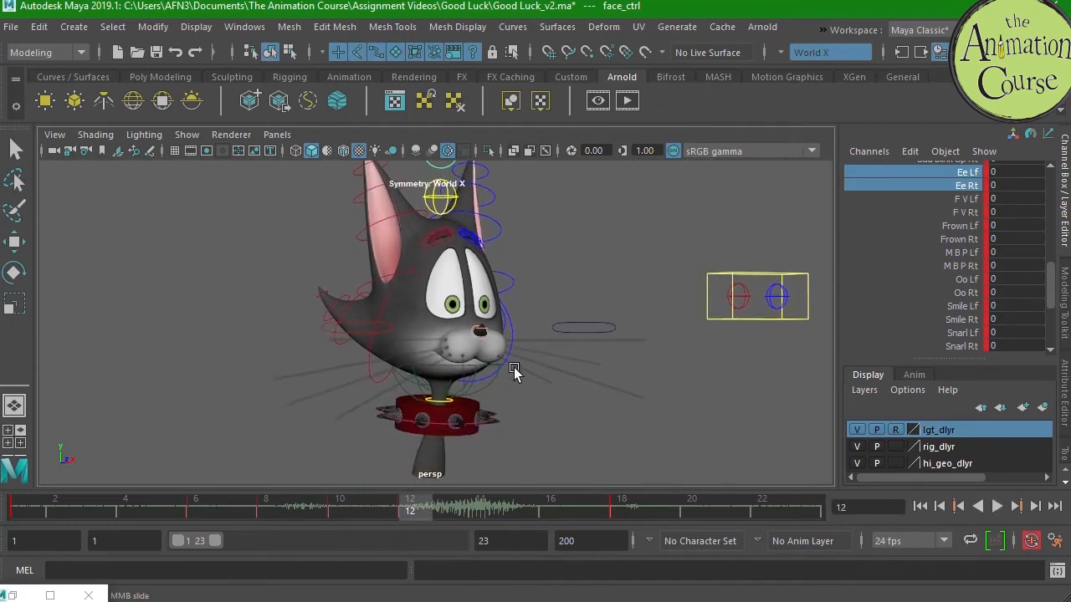
pyautogui.press('q')
pyautogui.click(491, 388)
pyautogui.press('e')
pyautogui.moveTo(461, 412); pyautogui.dragTo(521, 359)
pyautogui.press('s')
pyautogui.press('s')
pyautogui.press('s')
pyautogui.press('w')
pyautogui.click(468, 394)
pyautogui.press('e')
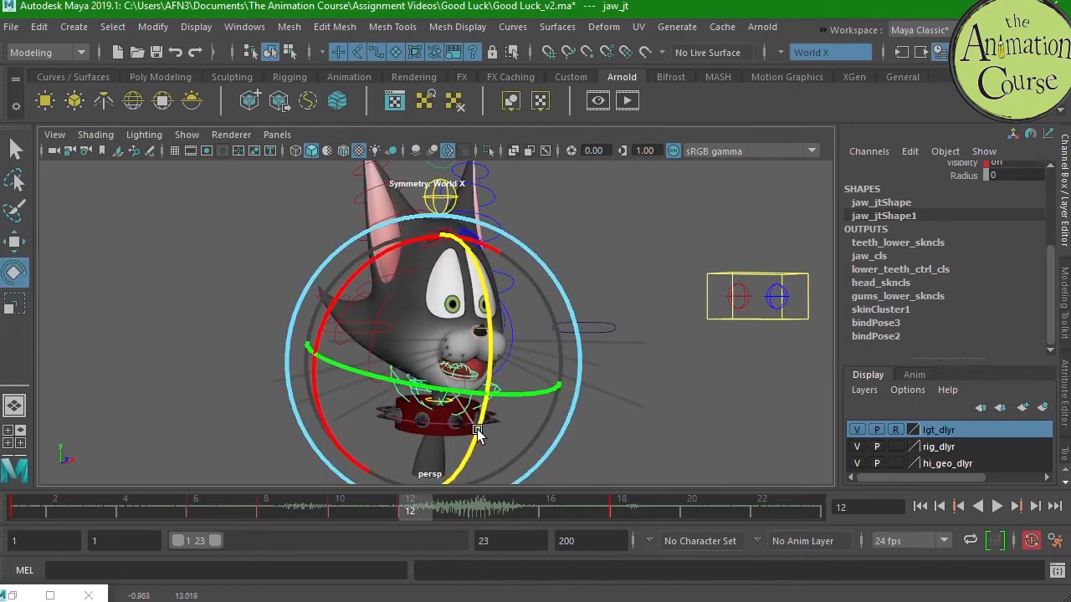
pyautogui.press('q')
pyautogui.click(595, 400)
# - Raise Smile Lf and Smile Rt together on the face control at frame 12
pyautogui.keyDown('alt'); pyautogui.moveTo(510, 252); pyautogui.dragTo(502, 334); pyautogui.keyUp('alt')
pyautogui.click(442, 207)
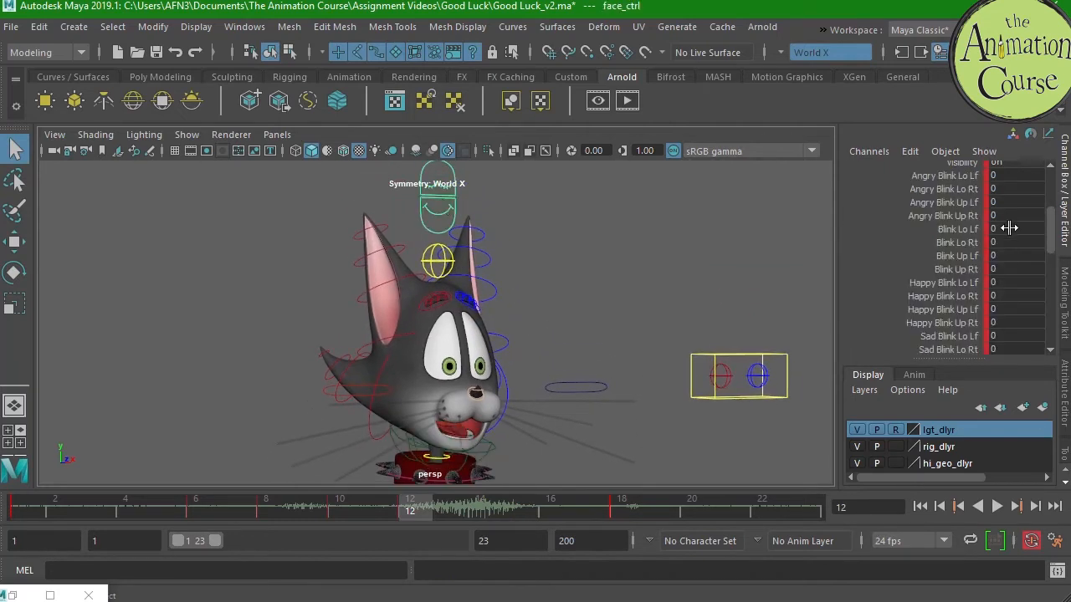
pyautogui.scroll(-4, 1050, 263)
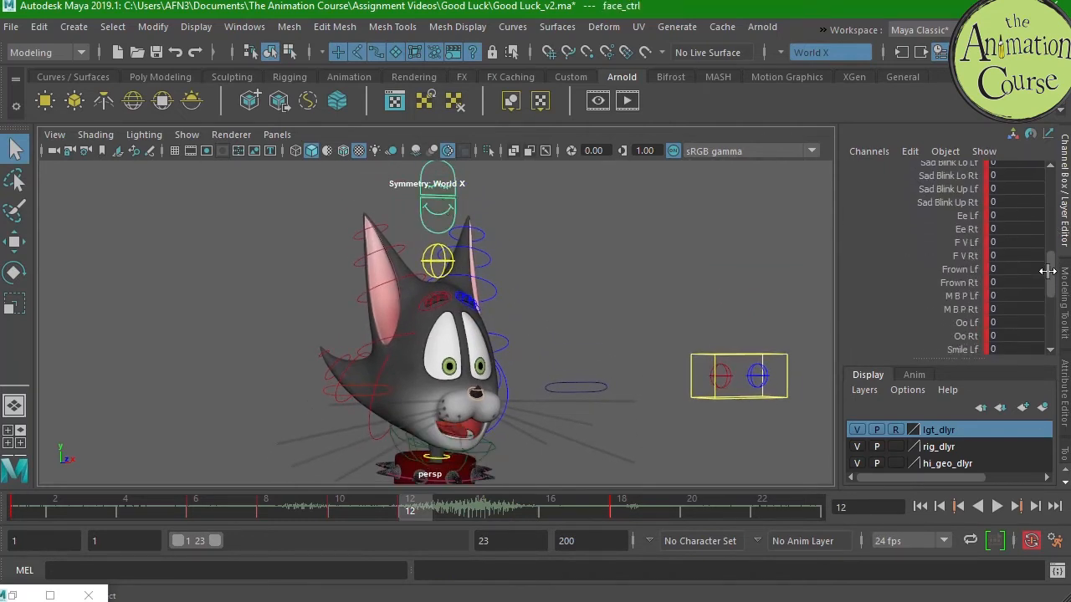
pyautogui.scroll(-3, 1046, 268)
pyautogui.moveTo(964, 292); pyautogui.dragTo(969, 305)
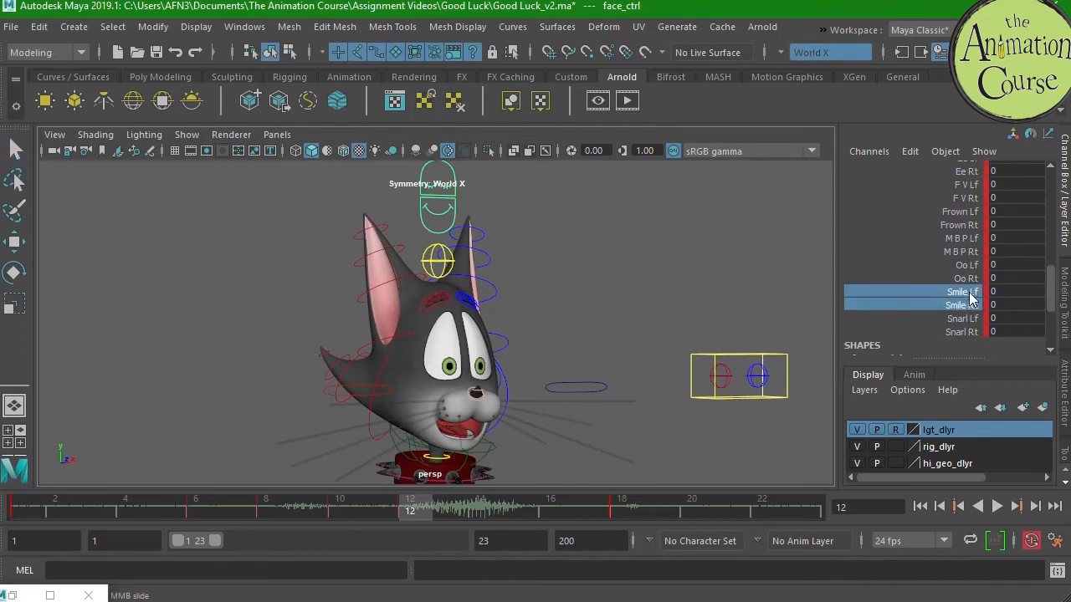
pyautogui.moveTo(685, 422); pyautogui.dragTo(722, 411, button='middle')
# - Narrow the open jaw at frame 12 by scaling the jaw control to 0.872 in Z
pyautogui.keyDown('alt'); pyautogui.moveTo(722, 411); pyautogui.dragTo(513, 383); pyautogui.keyUp('alt')
pyautogui.keyDown('alt'); pyautogui.moveTo(513, 383); pyautogui.dragTo(516, 418, button='right'); pyautogui.keyUp('alt')
pyautogui.click(529, 431)
pyautogui.press('r')
pyautogui.moveTo(548, 368); pyautogui.dragTo(511, 390)
pyautogui.press('q')
# - Key the tongue joints, teeth controls and jaw together at frames 12, 10, 8, 6, 1 and 18
pyautogui.click(442, 403)
pyautogui.press('Up')
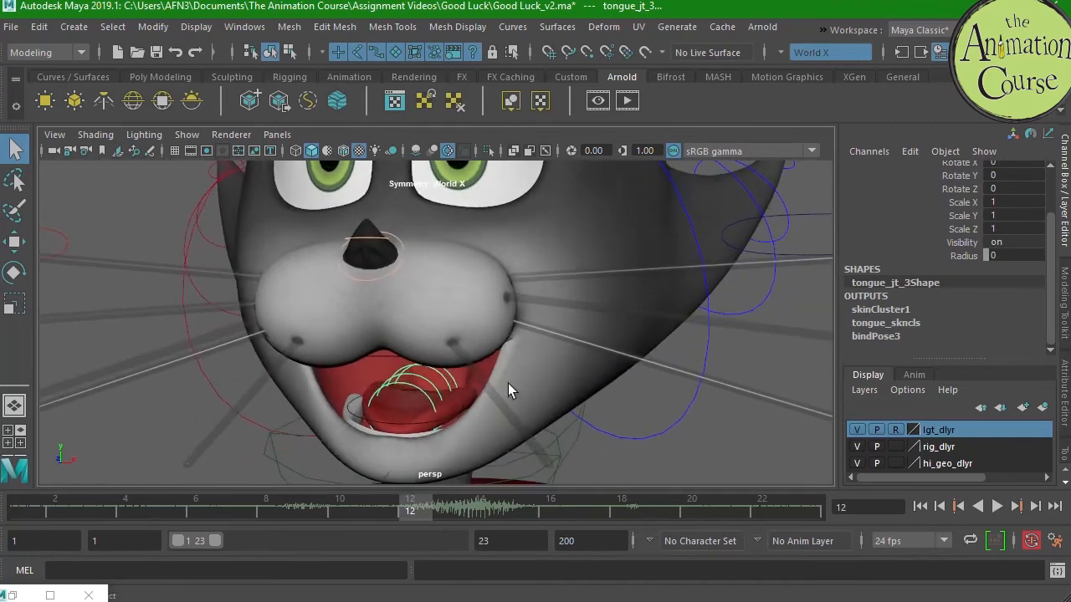
pyautogui.keyDown('alt'); pyautogui.moveTo(442, 374); pyautogui.dragTo(517, 399); pyautogui.keyUp('alt')
pyautogui.click(457, 384)
pyautogui.click(491, 315)
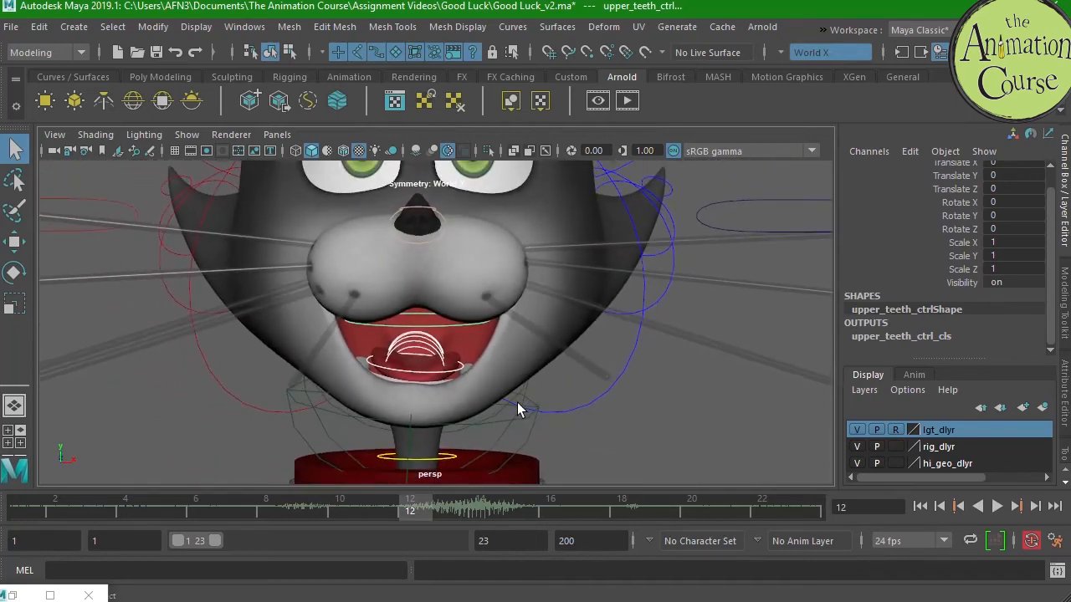
pyautogui.click(540, 433)
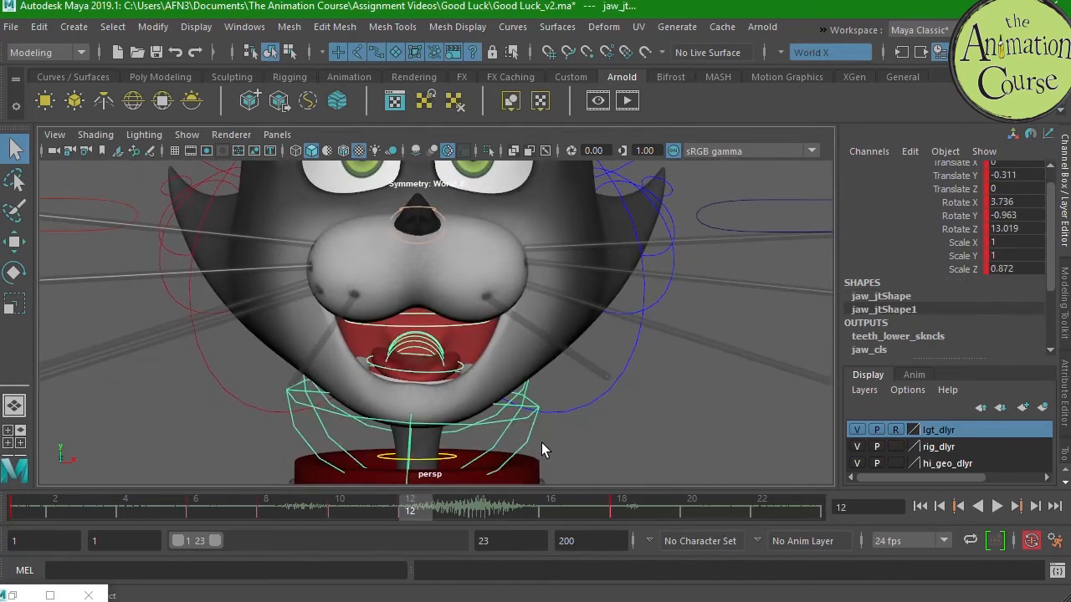
pyautogui.click(338, 505)
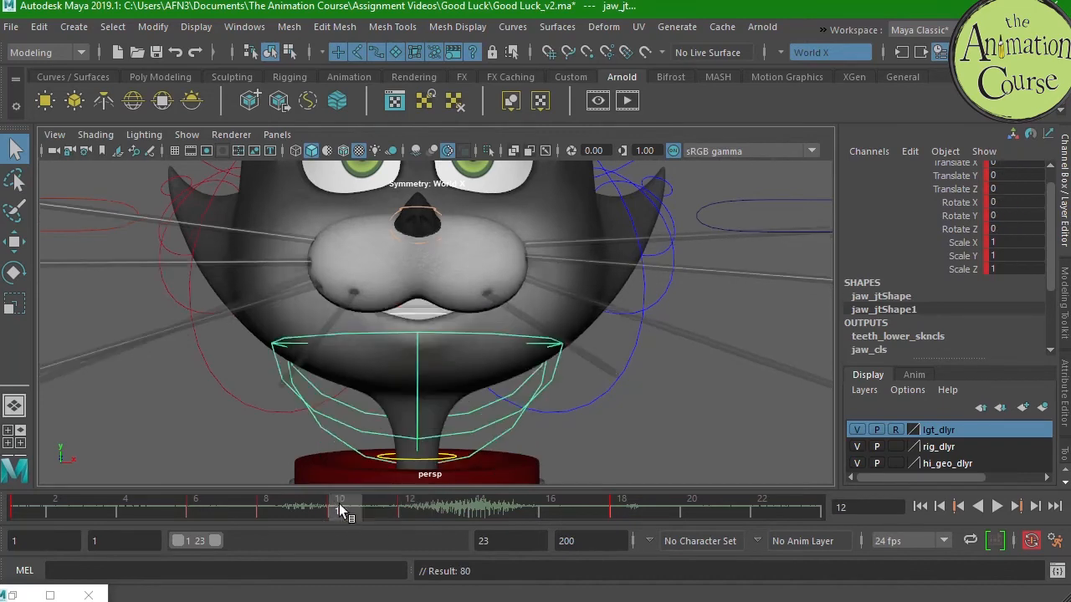
pyautogui.click(266, 507)
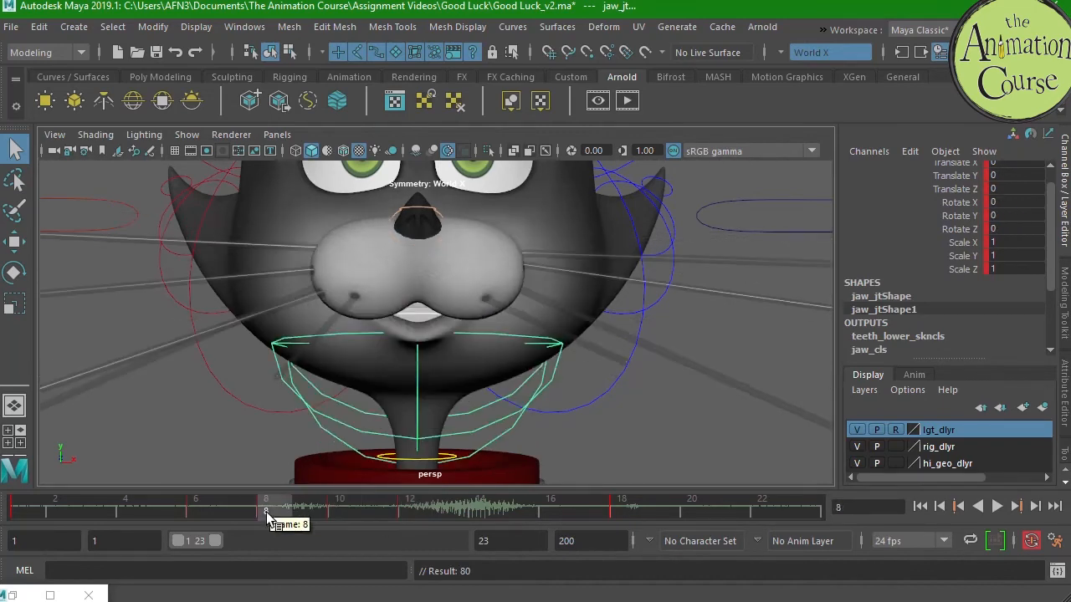
pyautogui.click(201, 506)
pyautogui.click(19, 508)
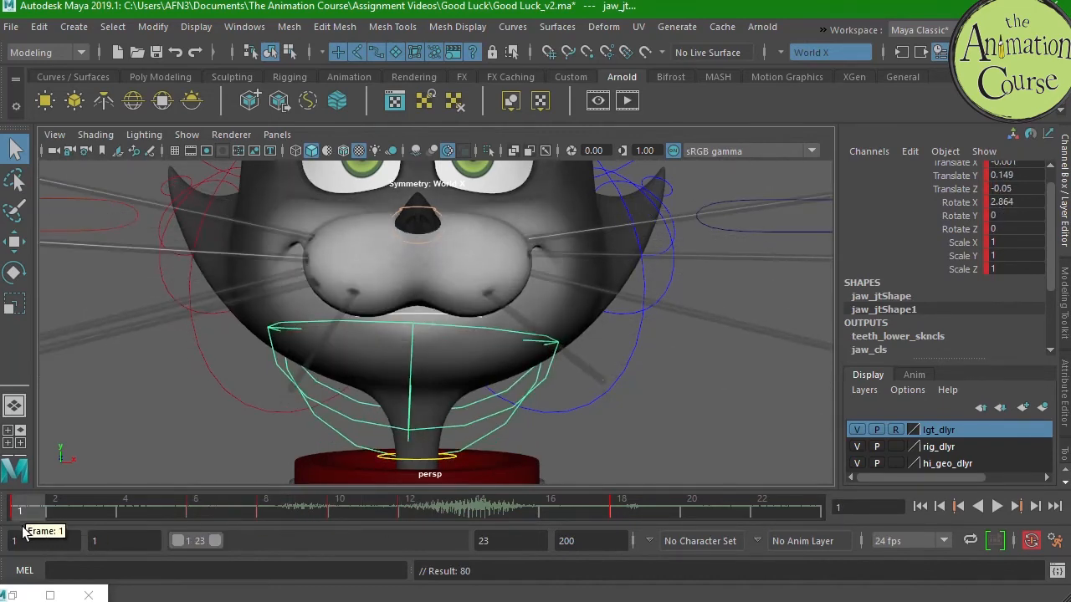
pyautogui.click(427, 507)
pyautogui.click(623, 507)
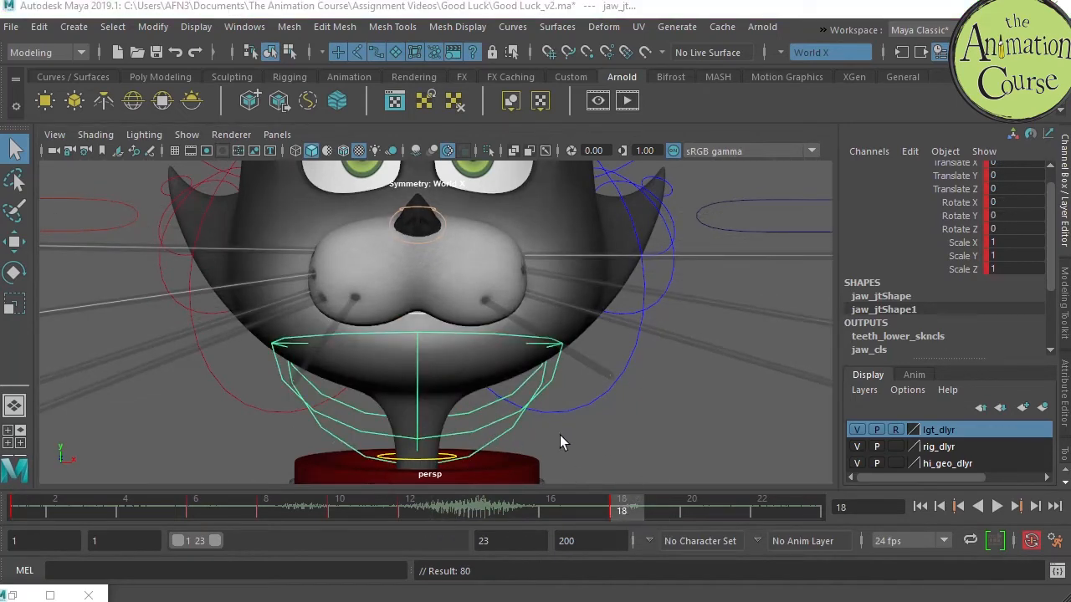
# - At frame 12, rotate the front tongue joints together to about -13.916 in Z to lift the tongue tip
pyautogui.moveTo(346, 509); pyautogui.dragTo(410, 511)
pyautogui.keyDown('alt'); pyautogui.moveTo(463, 385); pyautogui.dragTo(586, 390); pyautogui.keyUp('alt')
pyautogui.keyDown('alt'); pyautogui.moveTo(586, 391); pyautogui.dragTo(672, 423, button='right'); pyautogui.keyUp('alt')
pyautogui.keyDown('alt'); pyautogui.moveTo(525, 396); pyautogui.dragTo(482, 386); pyautogui.keyUp('alt')
pyautogui.click(465, 368)
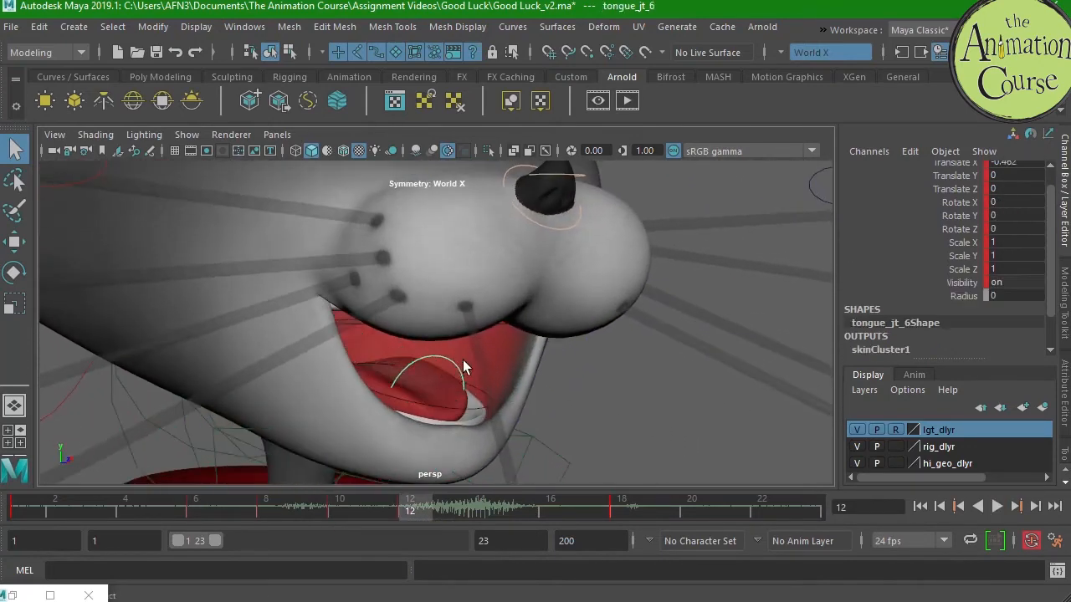
pyautogui.click(421, 350)
pyautogui.press('e')
pyautogui.moveTo(507, 350); pyautogui.dragTo(447, 339)
pyautogui.press('q')
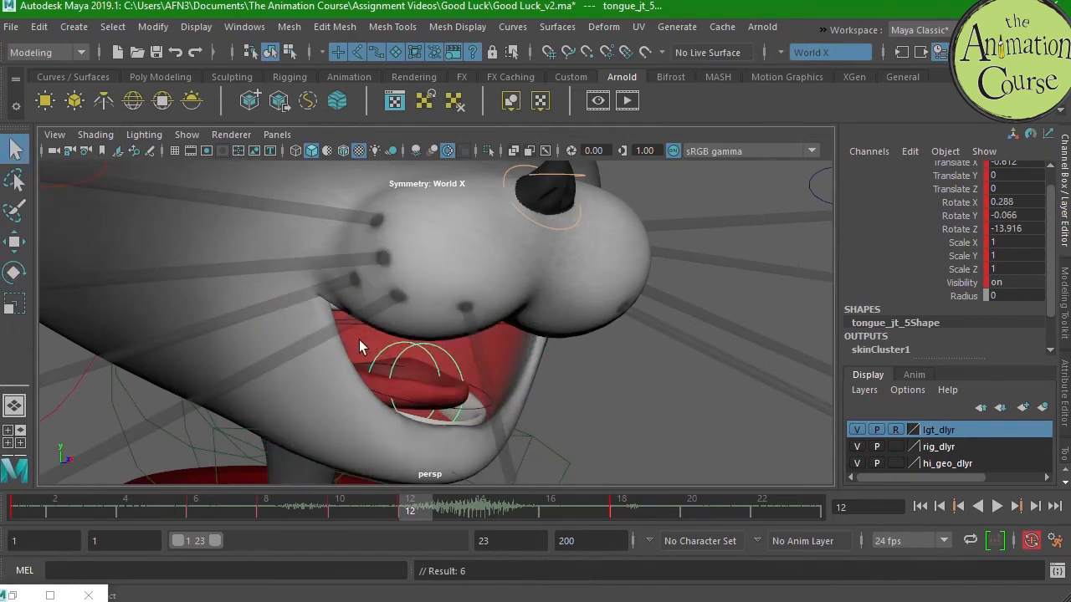
# - Rotate tongue_jt_4 to -12.775 in Z at frame 12 to raise the middle of the tongue
pyautogui.click(360, 343)
pyautogui.press('e')
pyautogui.moveTo(449, 370); pyautogui.dragTo(458, 329)
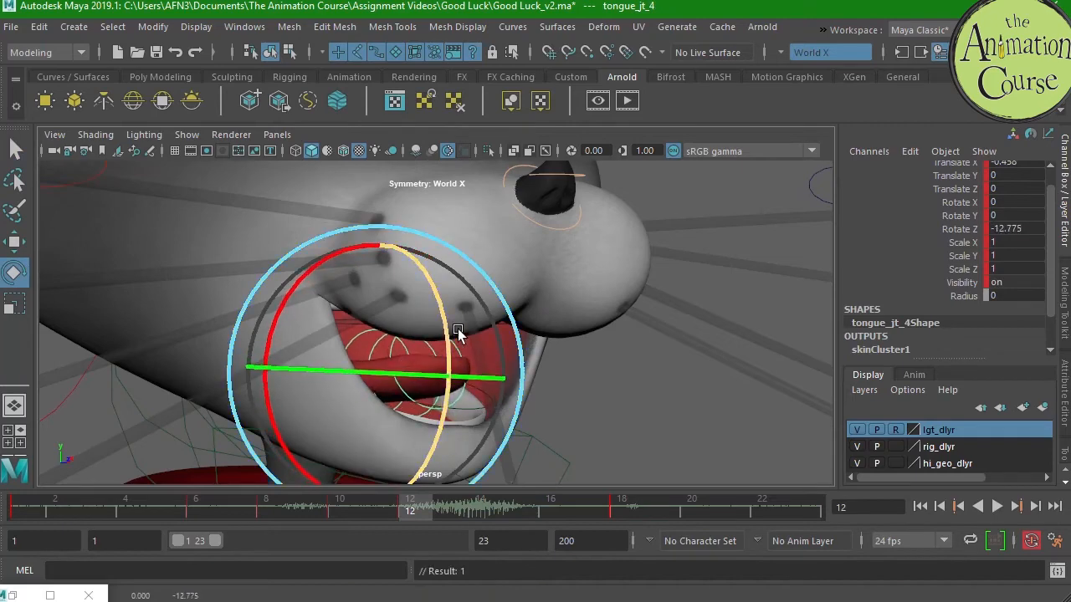
pyautogui.press('q')
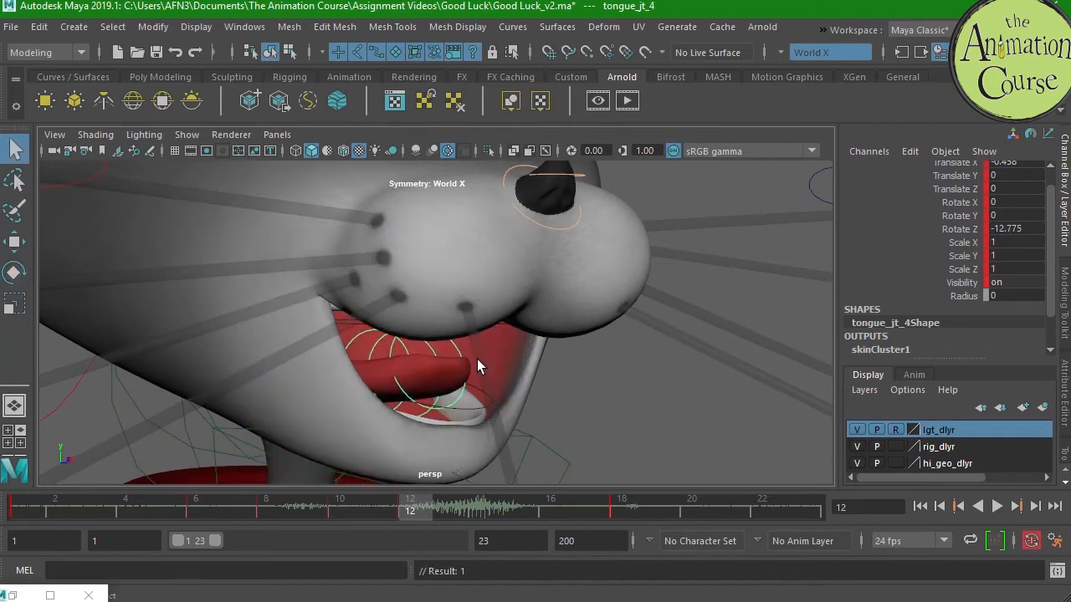
# - Rotate tongue_jt_5 to about -24.584 in Z at frame 12 and check the tongue from the other side
pyautogui.click(369, 352)
pyautogui.press('e')
pyautogui.moveTo(478, 354)
pyautogui.mouseDown()
pyautogui.moveTo(480, 373)
pyautogui.moveTo(475, 353)
pyautogui.mouseUp()
pyautogui.press('w')
pyautogui.keyDown('alt'); pyautogui.moveTo(565, 405); pyautogui.dragTo(505, 435); pyautogui.keyUp('alt')
pyautogui.press('q')
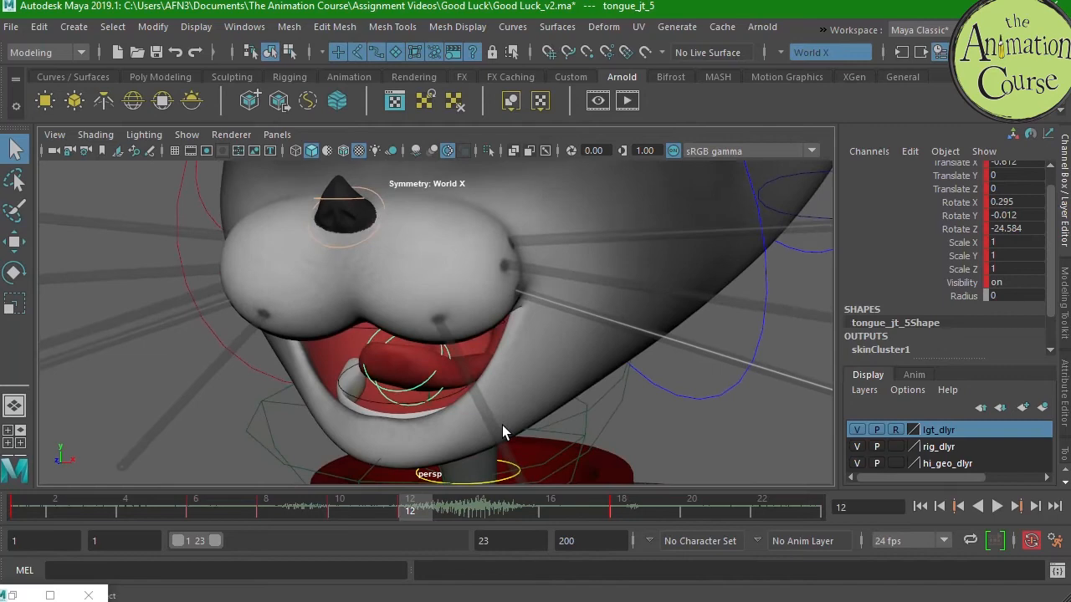
# - Scrub from frame 10 to frame 11 and examine the tongue's in-between pose from the front
pyautogui.click(342, 505)
pyautogui.moveTo(342, 507); pyautogui.dragTo(374, 508)
pyautogui.keyDown('alt'); pyautogui.moveTo(536, 410); pyautogui.dragTo(597, 409); pyautogui.keyUp('alt')
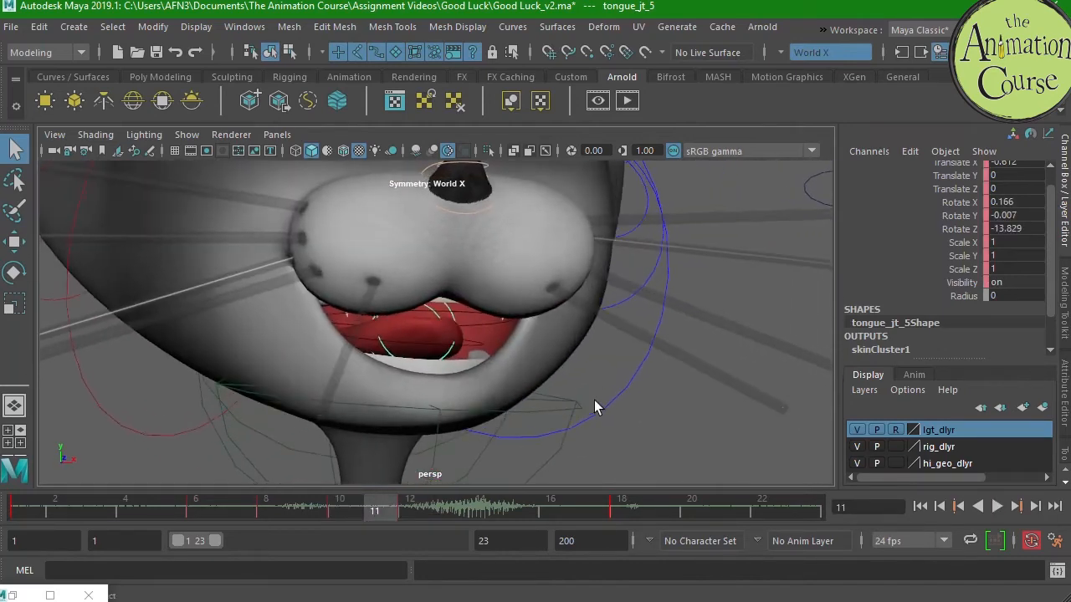
# - Try to select the front tongue joints inside the cat's mouth at frame 11
pyautogui.keyDown('alt'); pyautogui.moveTo(477, 347); pyautogui.dragTo(454, 358); pyautogui.keyUp('alt')
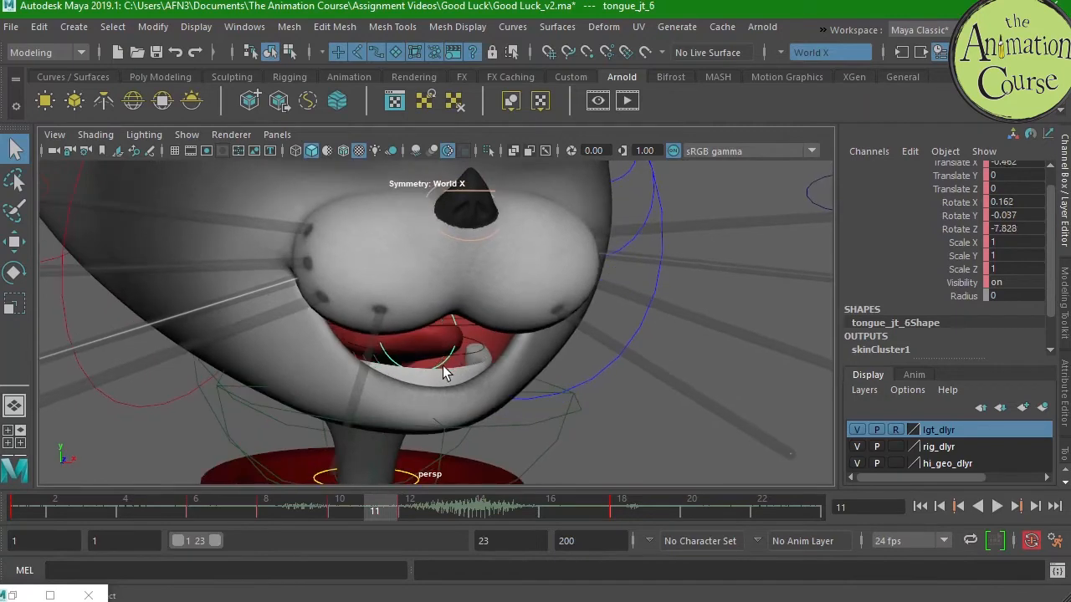
pyautogui.click(381, 369)
pyautogui.click(390, 369)
pyautogui.keyDown('alt'); pyautogui.moveTo(368, 361); pyautogui.dragTo(382, 371); pyautogui.keyUp('alt')
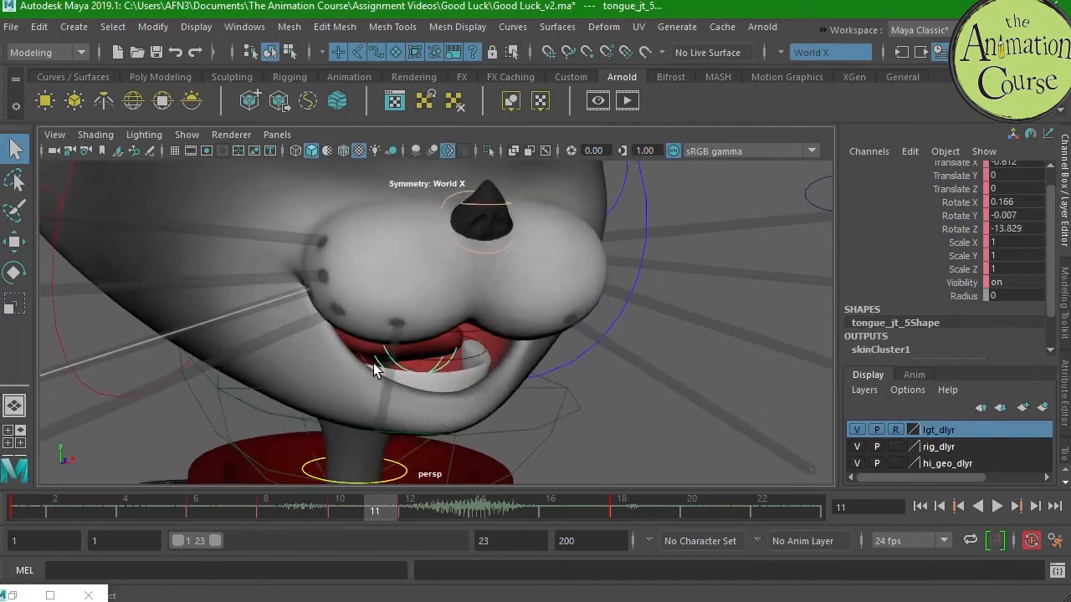
pyautogui.click(387, 354)
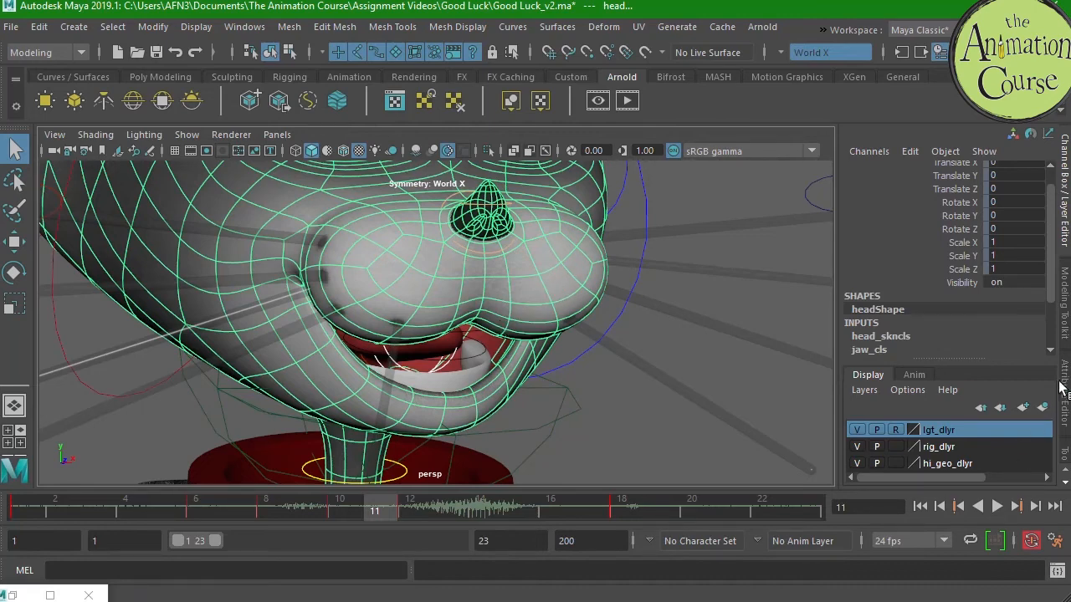
# - Set the hi_geo_dlyr layer to reference mode and test from the side that the head geometry cannot be selected
pyautogui.click(896, 462)
pyautogui.click(896, 463)
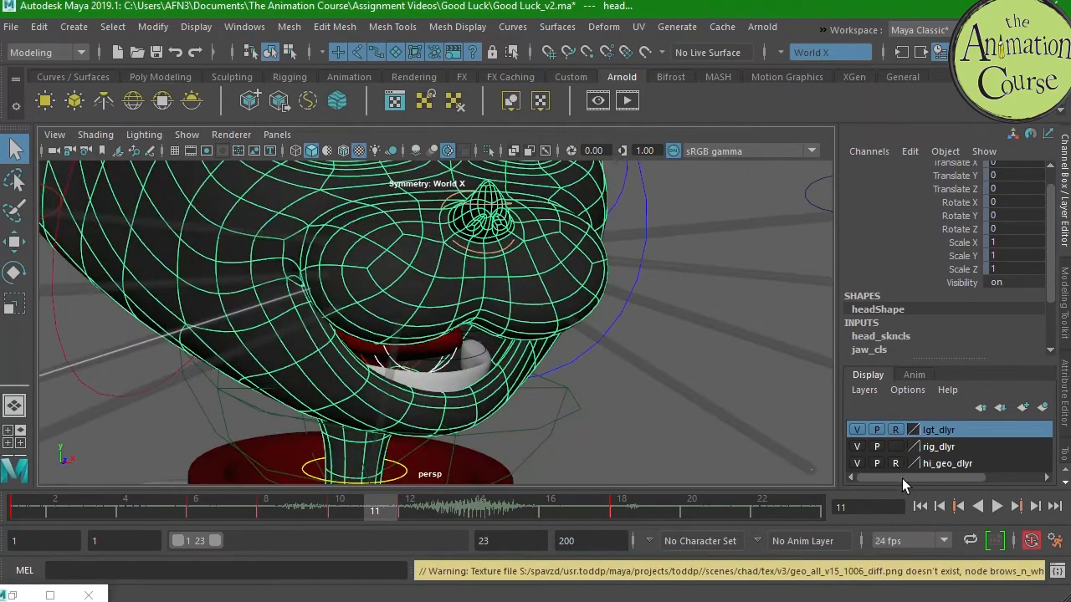
pyautogui.keyDown('alt'); pyautogui.moveTo(673, 381); pyautogui.dragTo(583, 412); pyautogui.keyUp('alt')
pyautogui.keyDown('alt'); pyautogui.moveTo(588, 417); pyautogui.dragTo(519, 362); pyautogui.keyUp('alt')
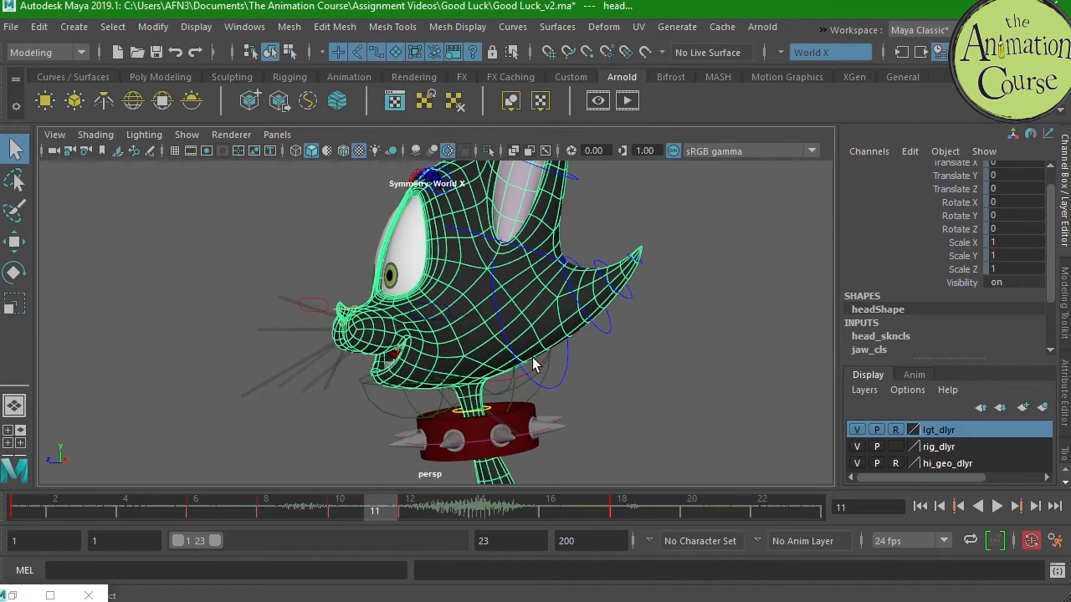
pyautogui.click(471, 341)
pyautogui.click(494, 345)
pyautogui.click(480, 344)
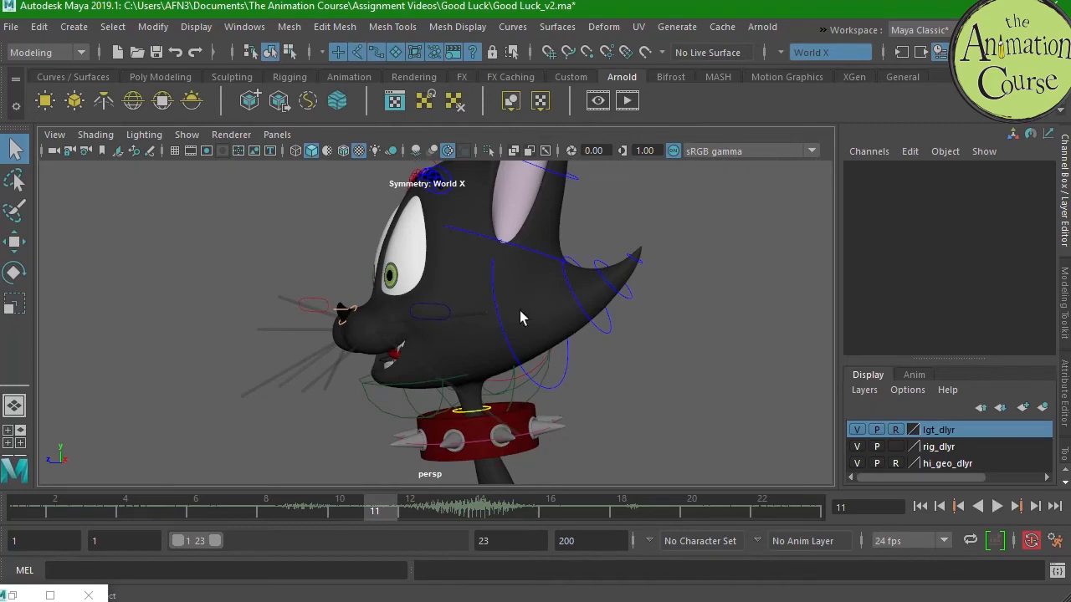
# - In the Hypershade, relink the brows_n_whiskers_new_brows_met_file texture to geo_all_v15_1006_met.png in the v3 folder and close the editor
pyautogui.click(244, 27)
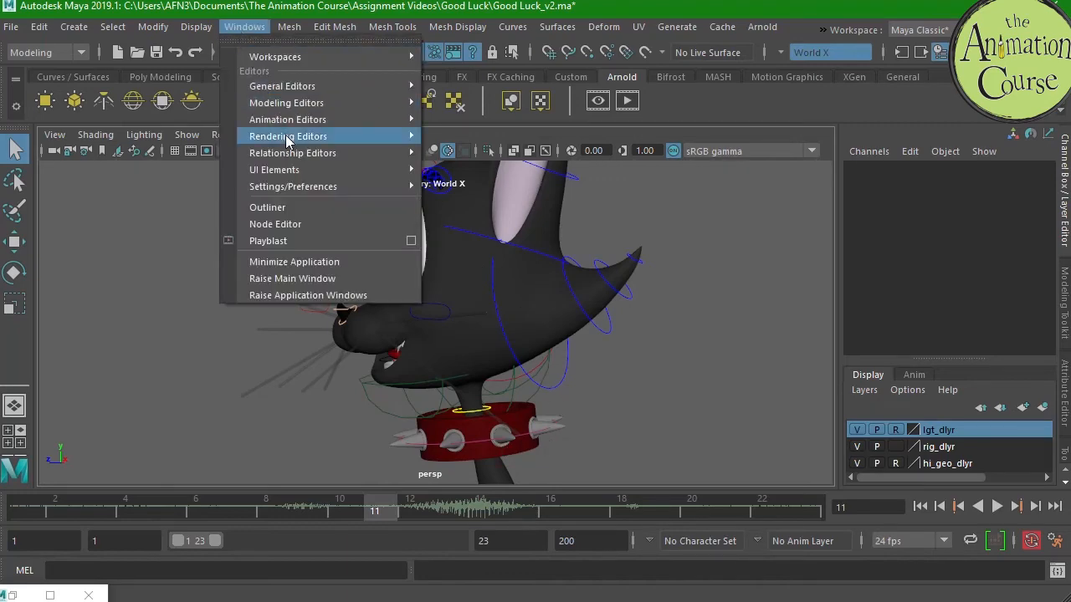
pyautogui.moveTo(287, 138)
pyautogui.click(488, 183)
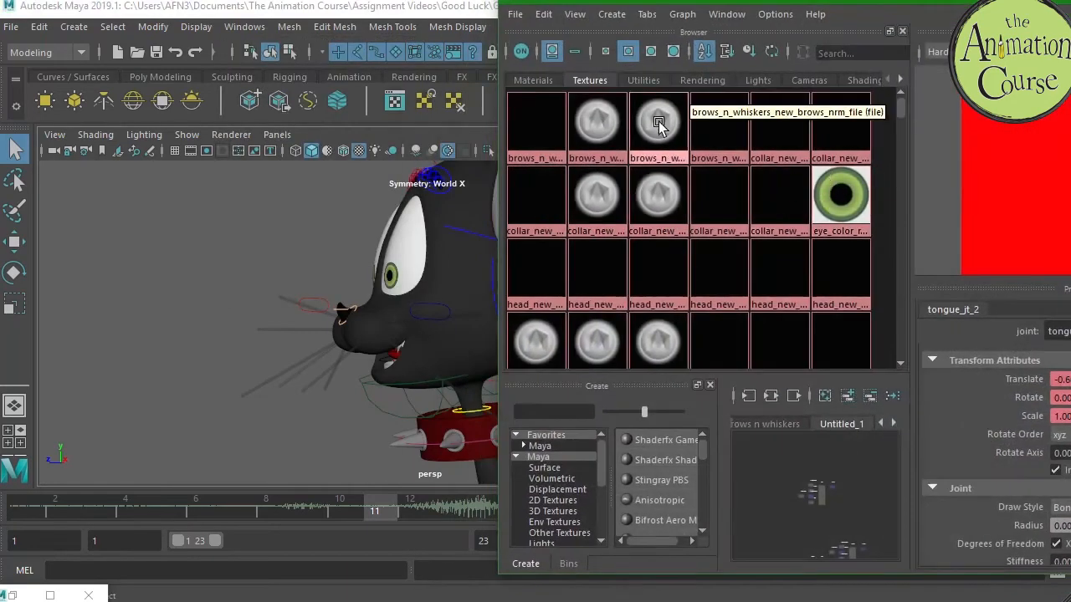
pyautogui.click(592, 130)
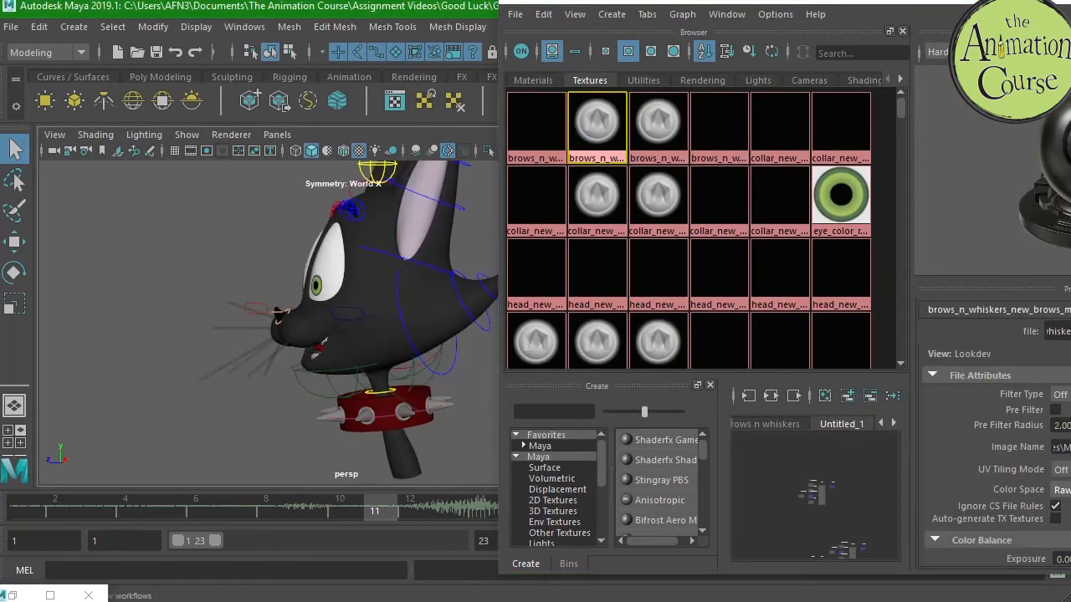
pyautogui.click(1070, 447)
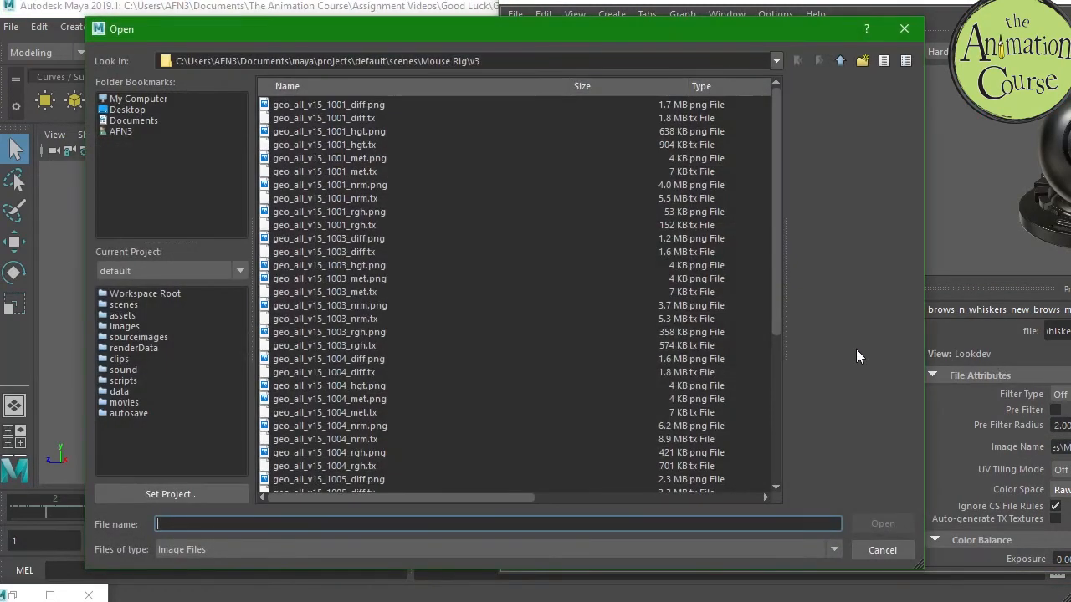
pyautogui.scroll(-5, 478, 381)
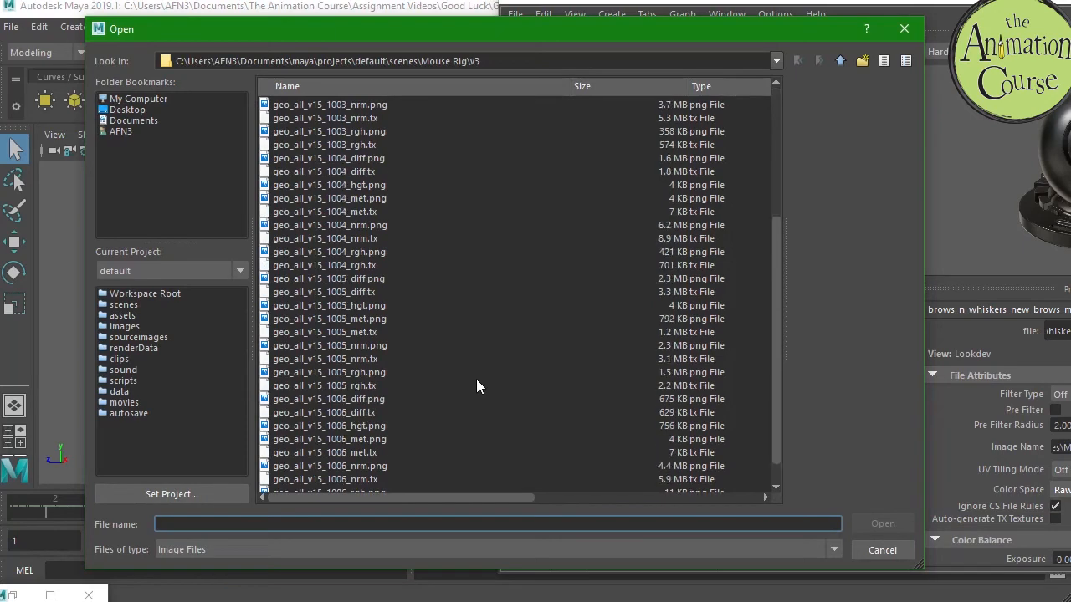
pyautogui.doubleClick(354, 436)
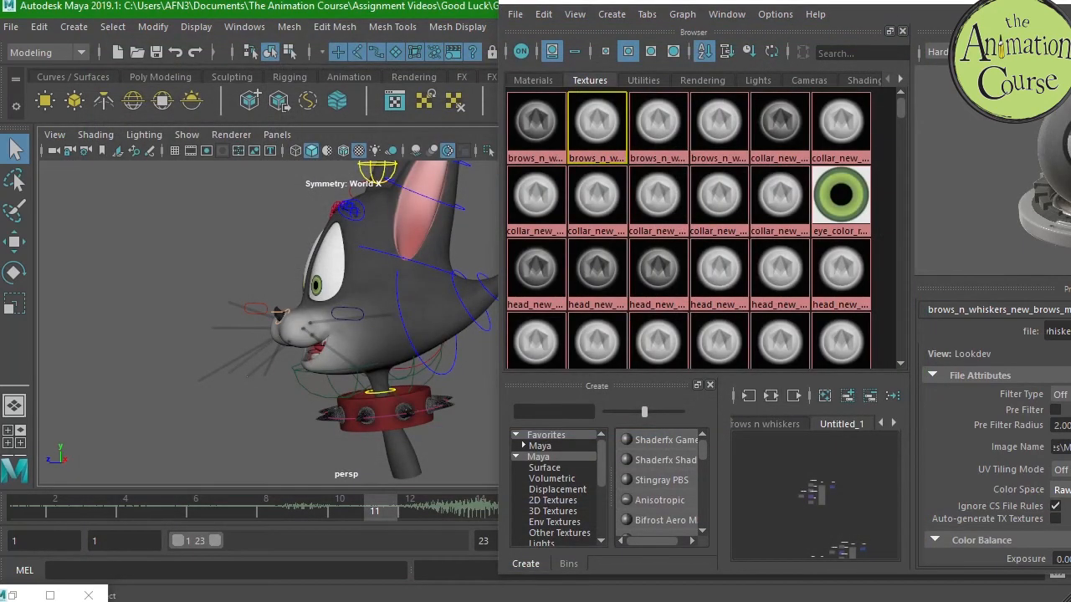
pyautogui.click(1070, 2)
# - Scrub through the word to frame 14 and examine the mouth and tongue up close from a three-quarter view
pyautogui.keyDown('alt'); pyautogui.moveTo(383, 351); pyautogui.dragTo(525, 354); pyautogui.keyUp('alt')
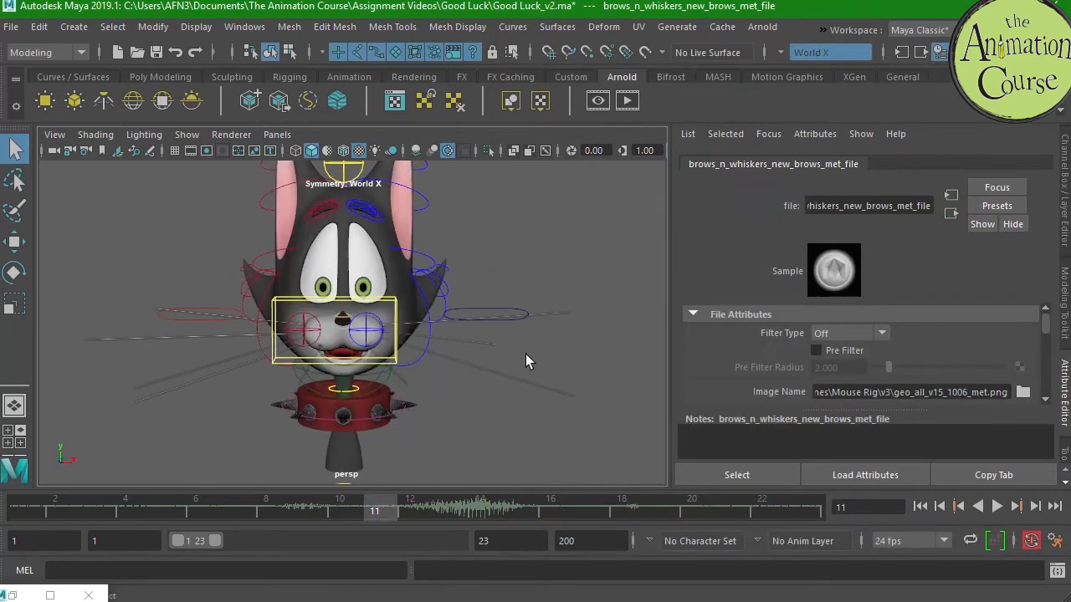
pyautogui.keyDown('alt'); pyautogui.moveTo(311, 403); pyautogui.dragTo(382, 413); pyautogui.keyUp('alt')
pyautogui.keyDown('alt'); pyautogui.moveTo(383, 413); pyautogui.dragTo(477, 424, button='right'); pyautogui.keyUp('alt')
pyautogui.keyDown('alt'); pyautogui.moveTo(477, 424); pyautogui.dragTo(471, 400, button='middle'); pyautogui.keyUp('alt')
pyautogui.keyDown('alt'); pyautogui.moveTo(471, 401); pyautogui.dragTo(483, 399, button='right'); pyautogui.keyUp('alt')
pyautogui.moveTo(280, 510); pyautogui.dragTo(490, 517)
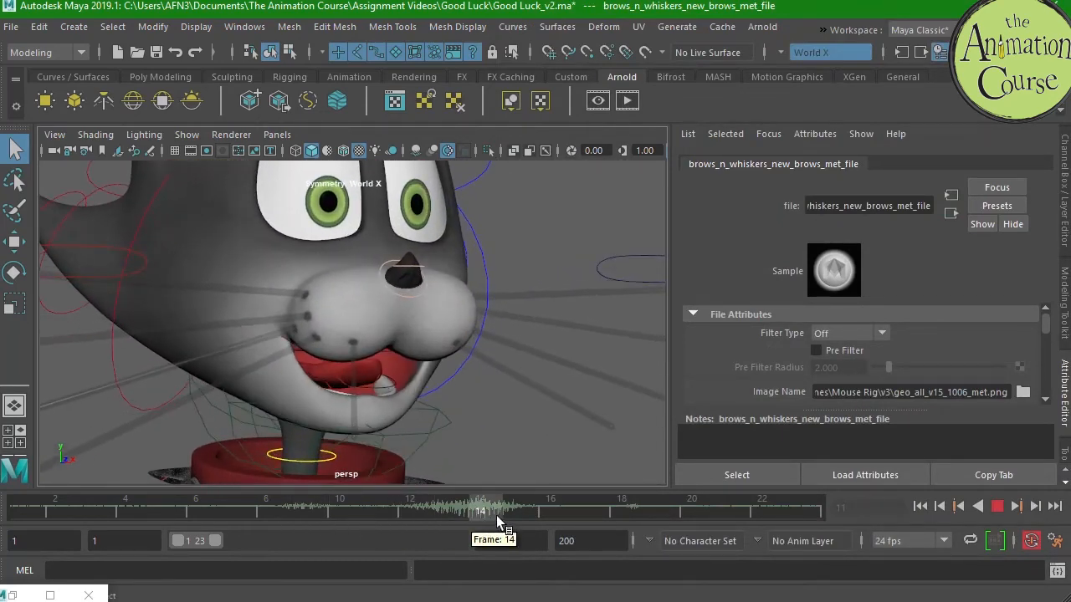
pyautogui.keyDown('alt'); pyautogui.moveTo(481, 403); pyautogui.dragTo(459, 392); pyautogui.keyUp('alt')
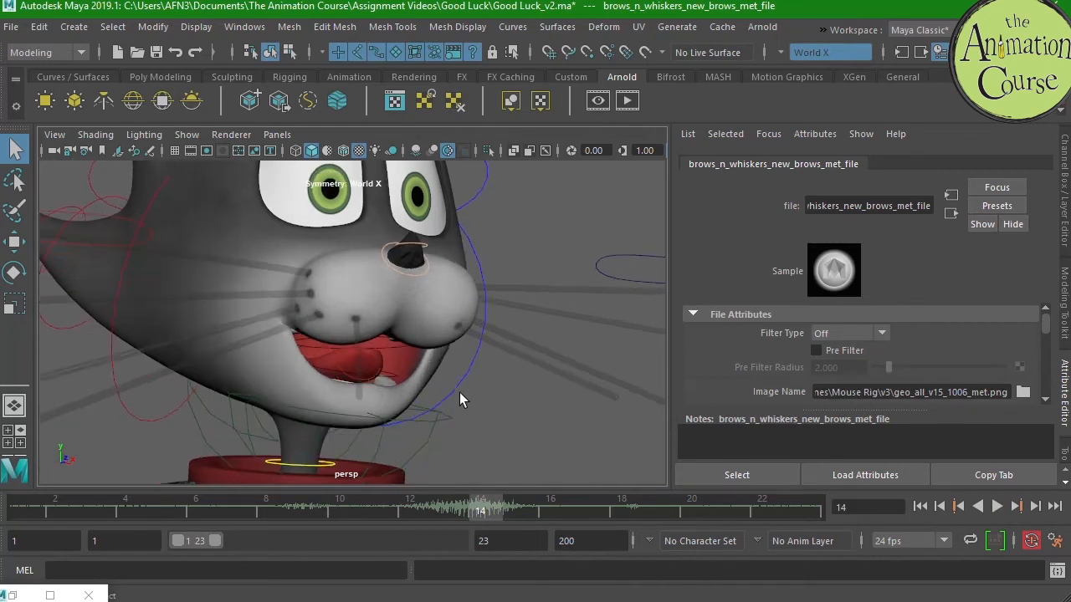
# - With tongue_jt_6 selected, play and scrub between frames 12 and 18 to review how the tongue lowers
pyautogui.click(381, 370)
pyautogui.hotkey('alt', 'v')
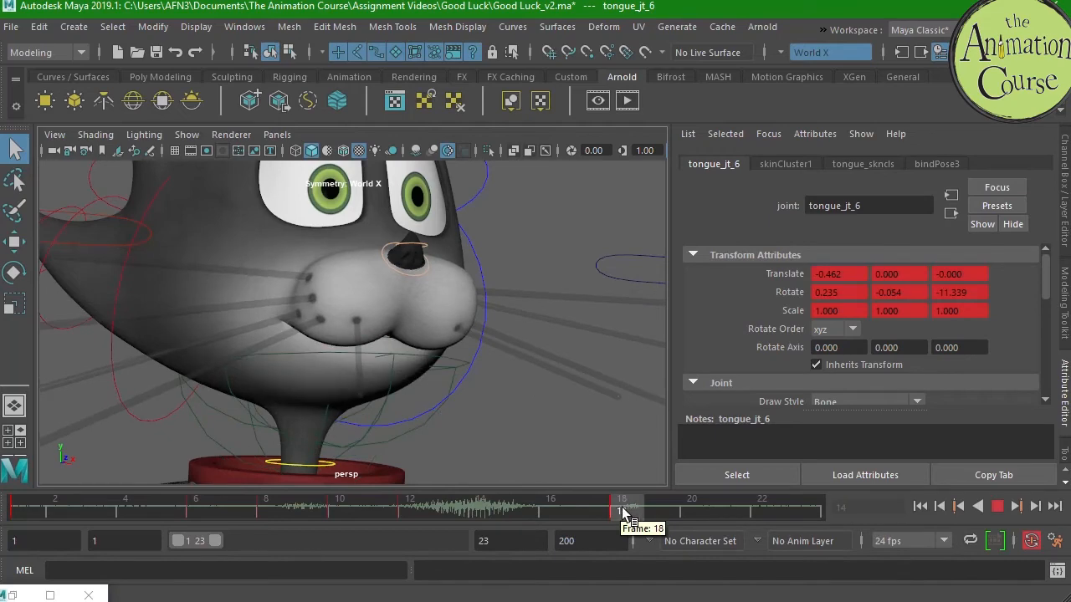
pyautogui.moveTo(368, 517)
pyautogui.mouseDown()
pyautogui.moveTo(555, 513)
pyautogui.moveTo(521, 510)
pyautogui.mouseUp()
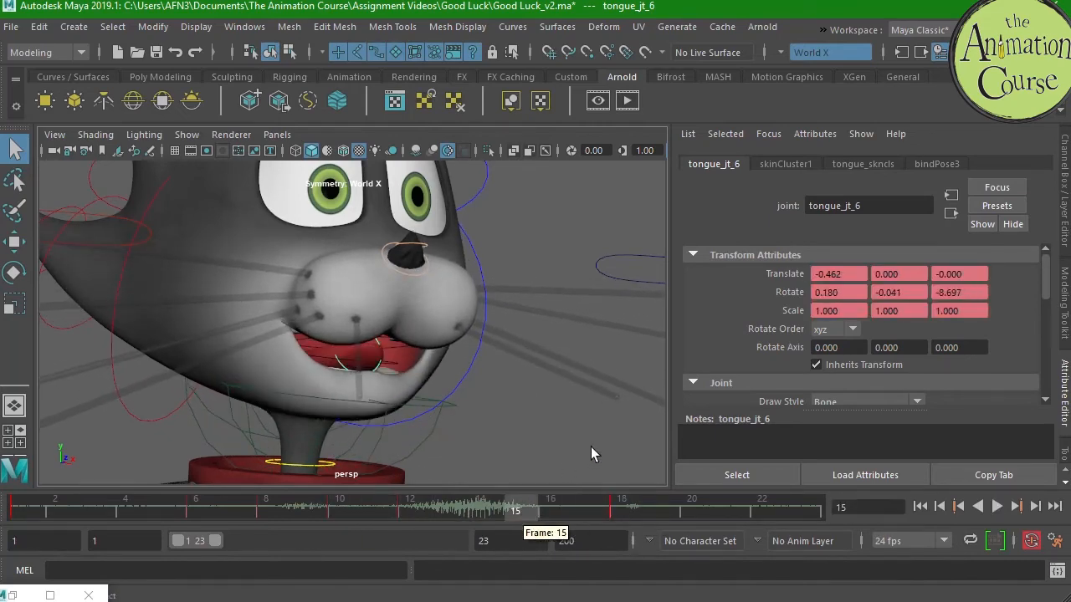
pyautogui.click(411, 509)
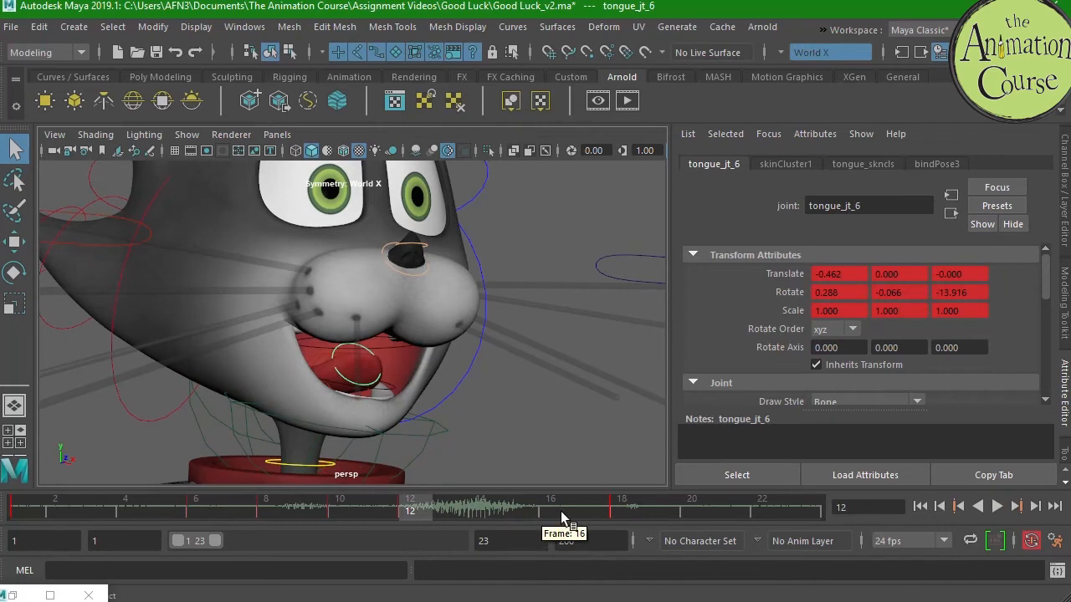
pyautogui.hotkey('alt', 'v')
pyautogui.click(625, 508)
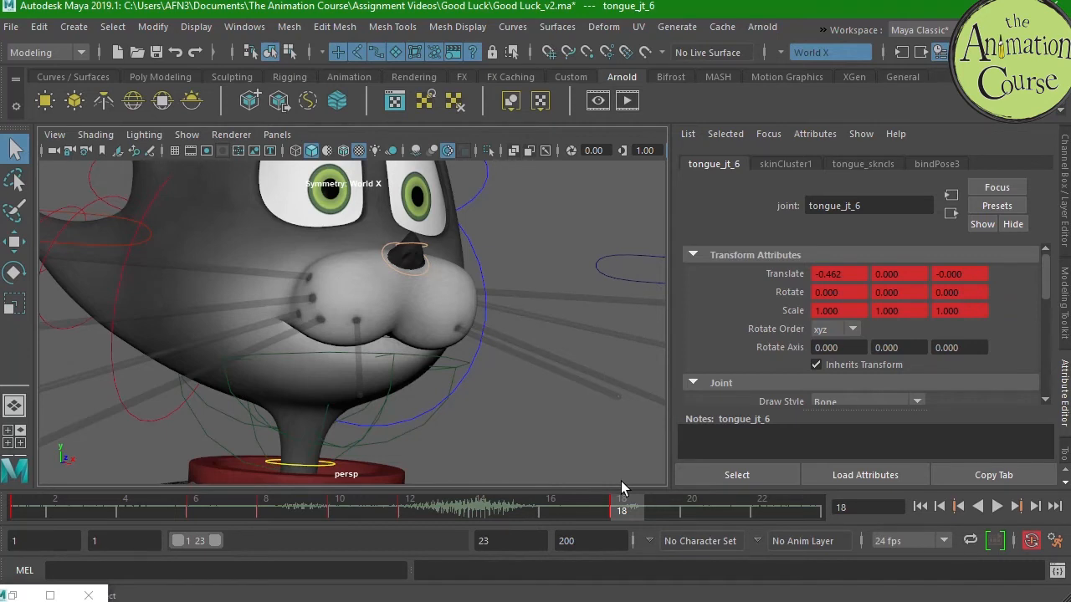
pyautogui.hotkey('alt', 'v')
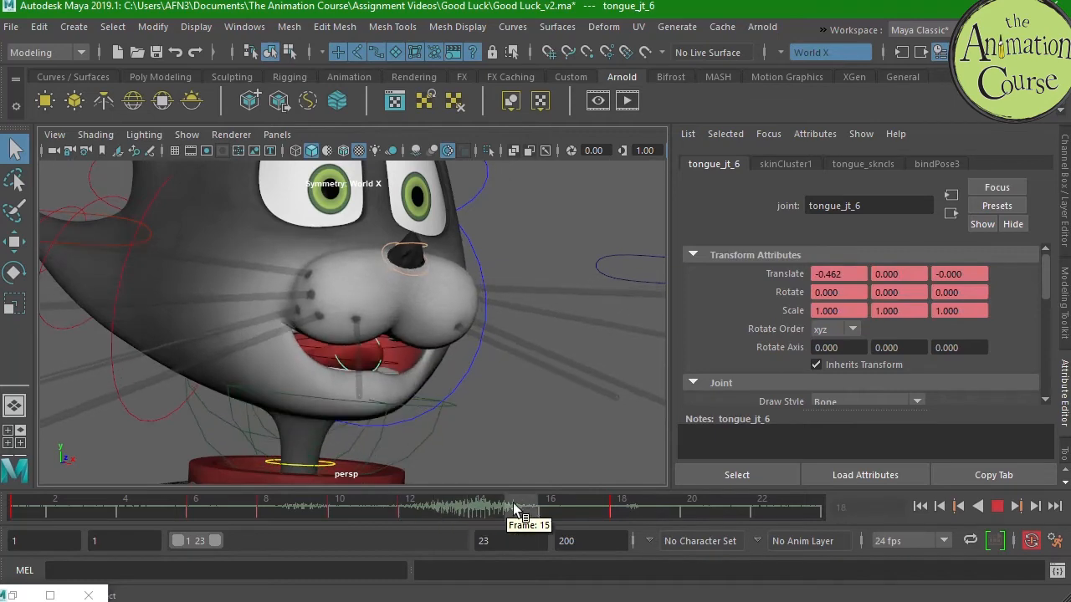
pyautogui.hotkey('alt', 'v')
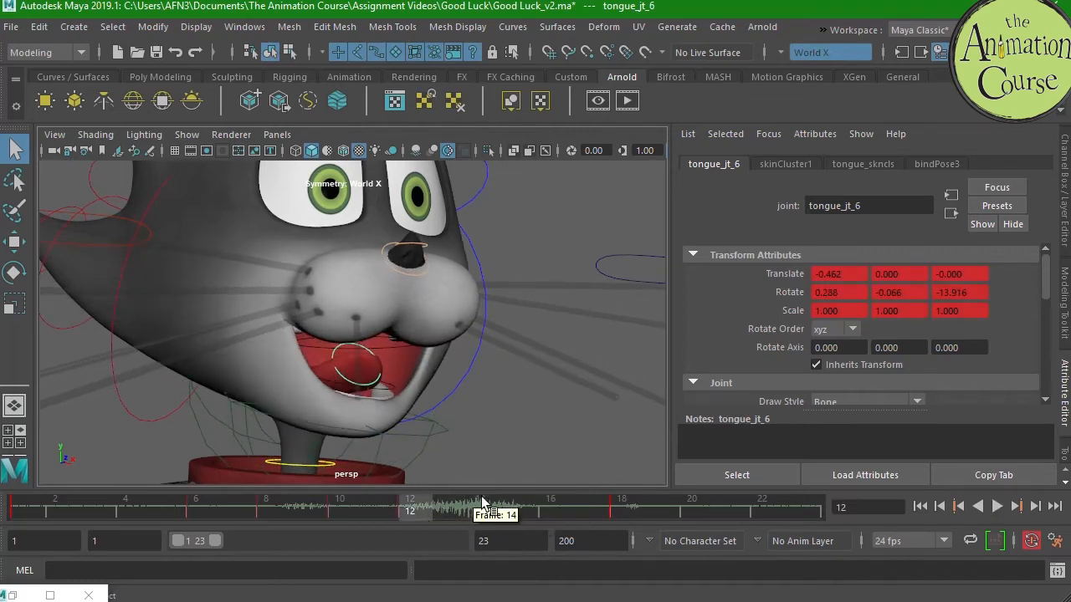
pyautogui.hotkey('alt', 'v')
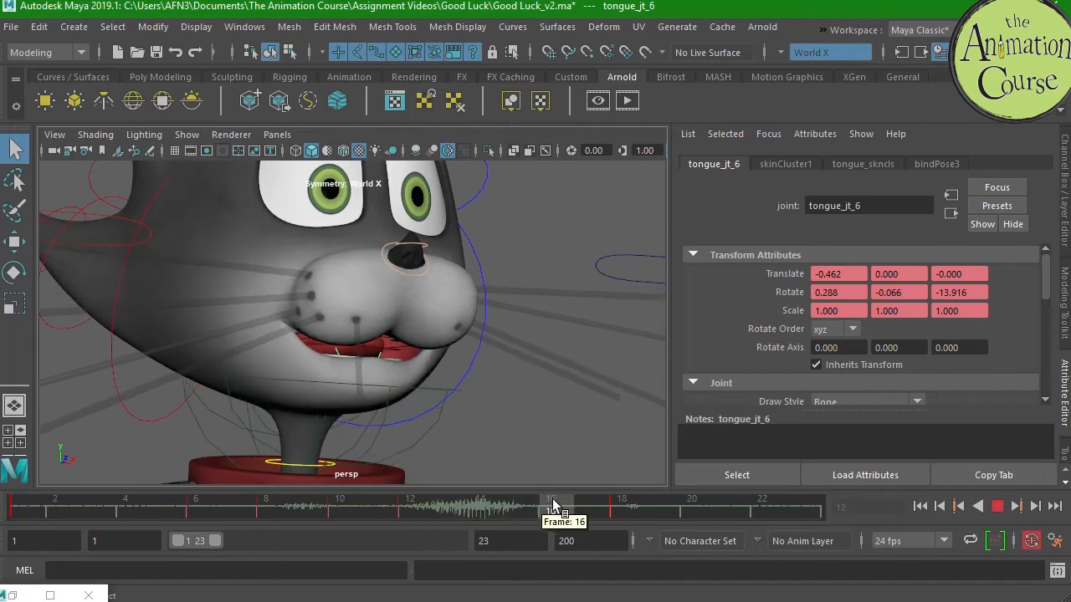
pyautogui.click(484, 501)
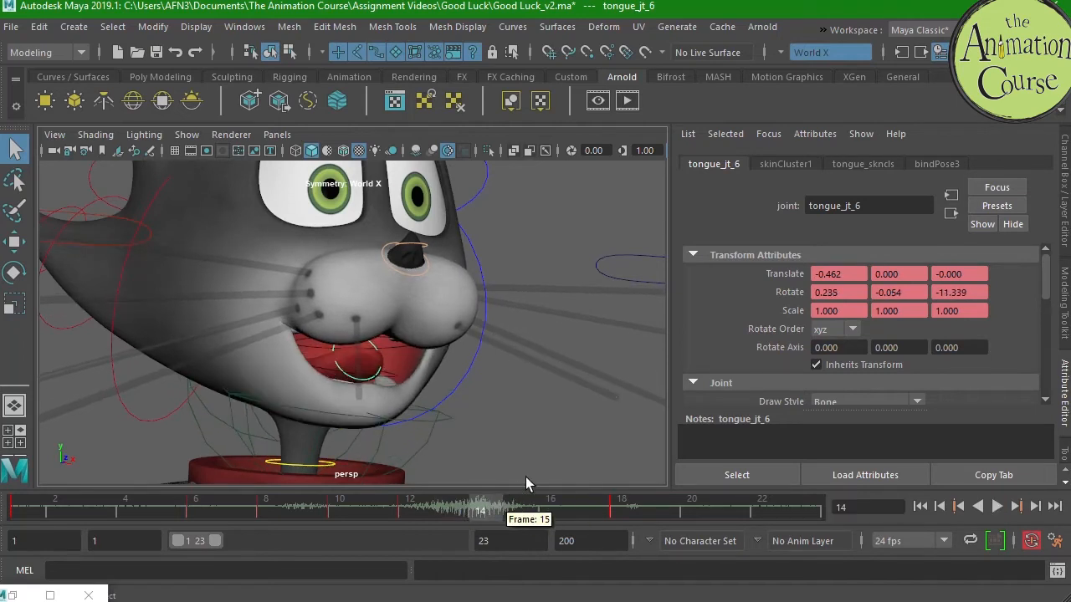
pyautogui.hotkey('alt', 'v')
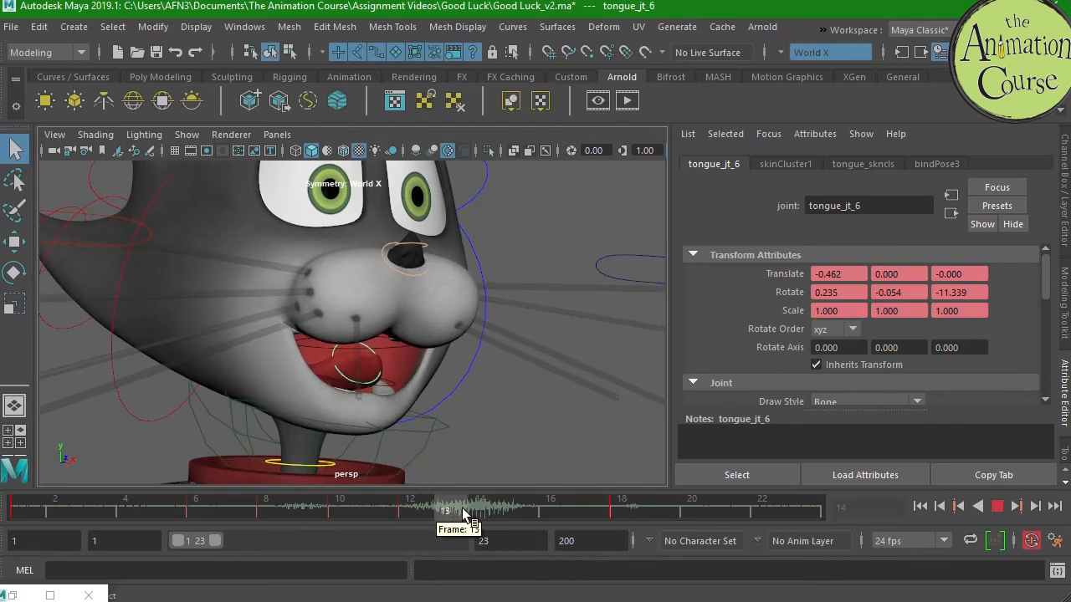
# - At frame 15, select the tongue joints together and set their Rotate X, Y and Z to 0
pyautogui.click(510, 515)
pyautogui.keyDown('alt'); pyautogui.moveTo(410, 372); pyautogui.dragTo(431, 327, button='middle'); pyautogui.keyUp('alt')
pyautogui.keyDown('alt'); pyautogui.moveTo(432, 327); pyautogui.dragTo(530, 391, button='right'); pyautogui.keyUp('alt')
pyautogui.keyDown('alt'); pyautogui.moveTo(530, 391); pyautogui.dragTo(447, 397); pyautogui.keyUp('alt')
pyautogui.keyDown('alt'); pyautogui.moveTo(447, 397); pyautogui.dragTo(471, 377, button='right'); pyautogui.keyUp('alt')
pyautogui.moveTo(404, 351)
pyautogui.keyDown('alt'); pyautogui.mouseDown()
pyautogui.moveTo(390, 327)
pyautogui.moveTo(395, 363)
pyautogui.moveTo(385, 358)
pyautogui.mouseUp(); pyautogui.keyUp('alt')
pyautogui.keyDown('shift'); pyautogui.click(383, 360); pyautogui.keyUp('shift')
pyautogui.keyDown('shift'); pyautogui.click(374, 360); pyautogui.keyUp('shift')
pyautogui.keyDown('shift'); pyautogui.click(361, 362); pyautogui.keyUp('shift')
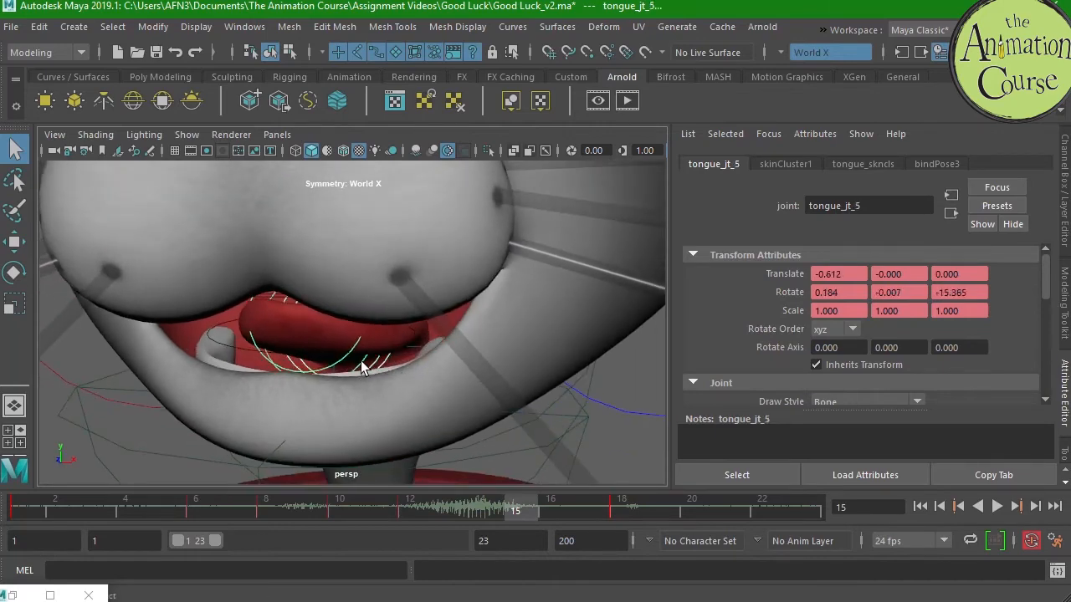
pyautogui.keyDown('shift'); pyautogui.click(373, 351); pyautogui.keyUp('shift')
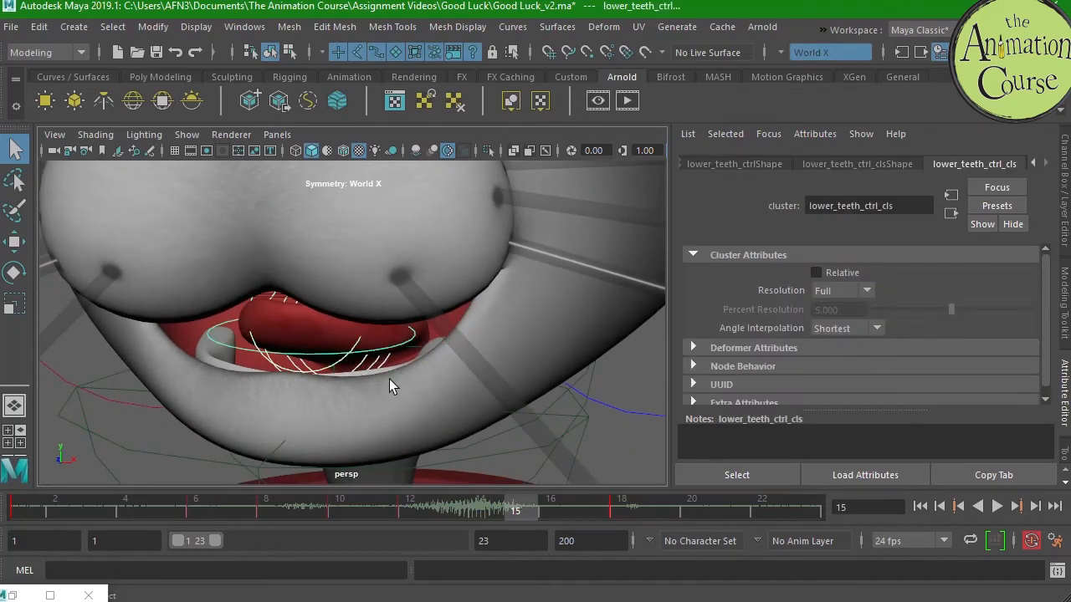
pyautogui.keyDown('shift'); pyautogui.click(358, 339); pyautogui.keyUp('shift')
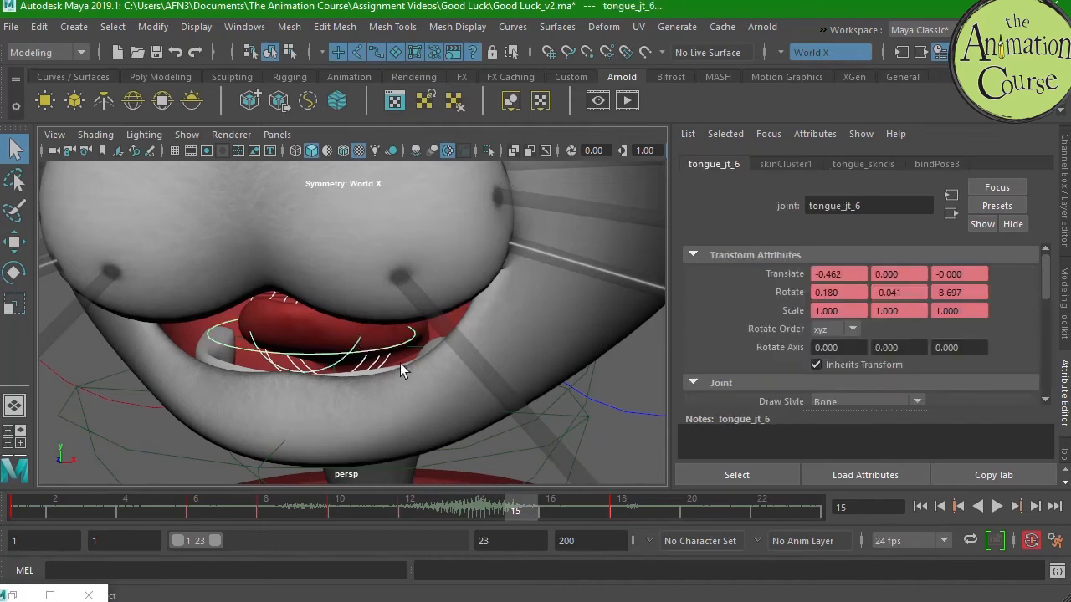
pyautogui.click(1064, 205)
pyautogui.moveTo(1014, 221); pyautogui.dragTo(1018, 247)
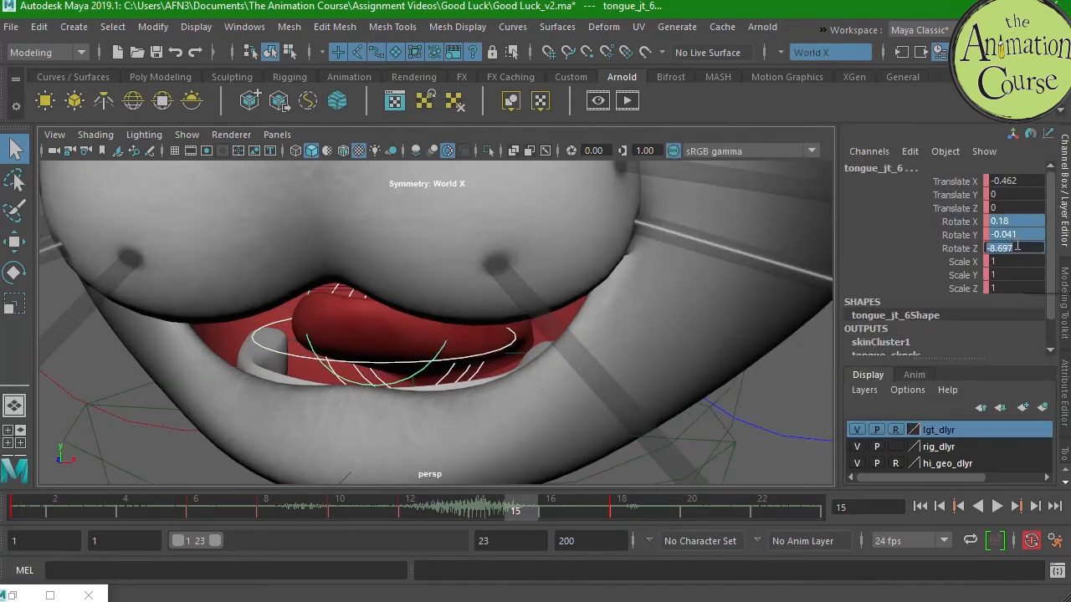
pyautogui.write('0')
pyautogui.press('Return')
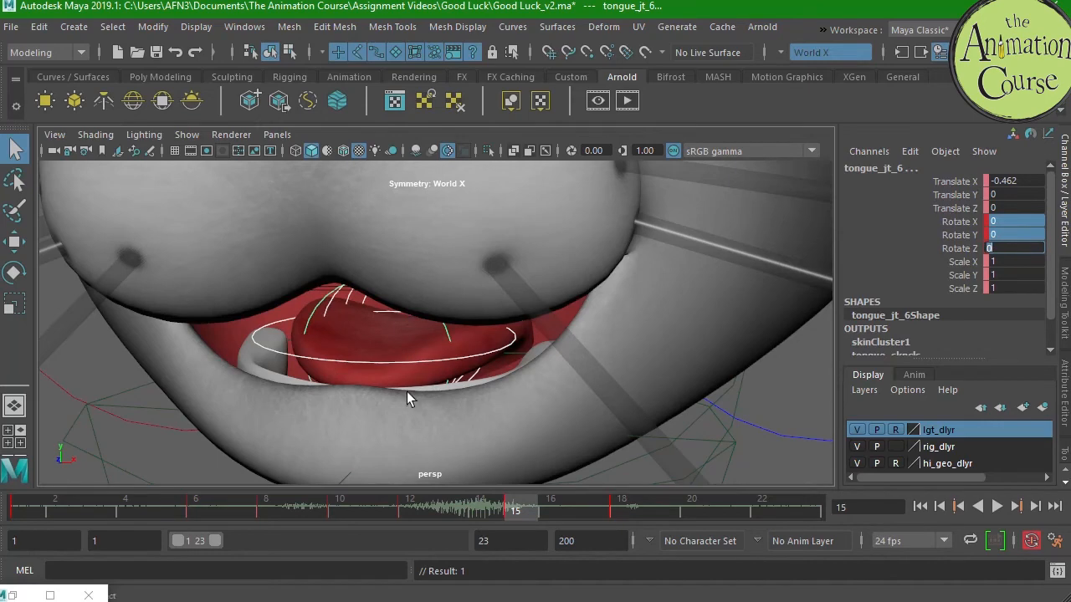
# - Rotate the selected tongue joints together to about 5.266 in Z at frame 15, then clear the selection
pyautogui.press('f')
pyautogui.press('e')
pyautogui.moveTo(430, 399); pyautogui.dragTo(427, 410)
pyautogui.hotkey('ctrl', 'z')
pyautogui.keyDown('alt'); pyautogui.moveTo(591, 342); pyautogui.dragTo(586, 358); pyautogui.keyUp('alt')
pyautogui.press('q')
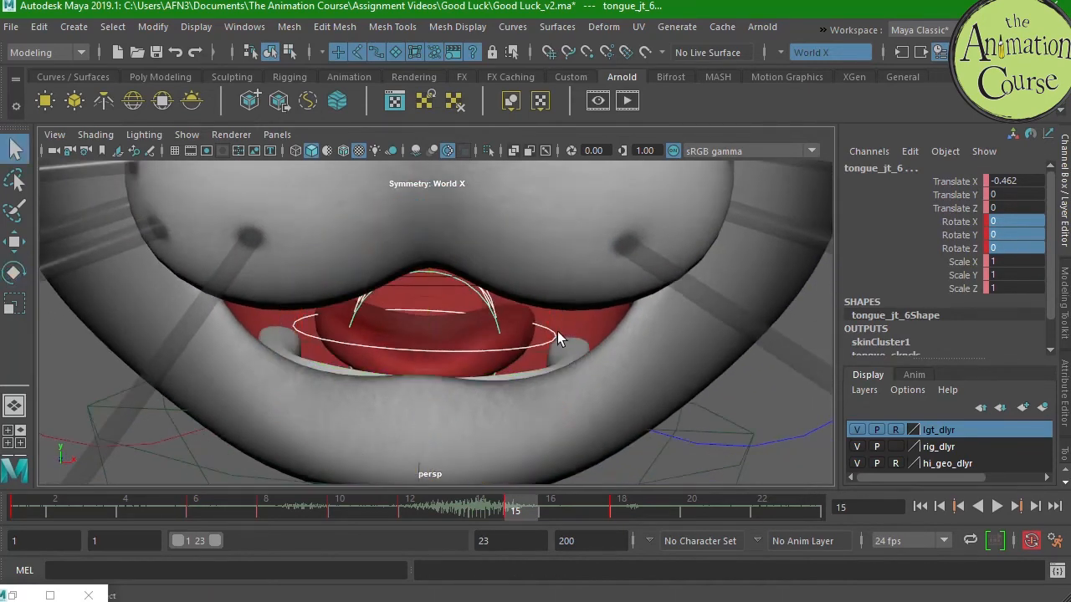
pyautogui.press('e')
pyautogui.moveTo(448, 378); pyautogui.dragTo(420, 429)
pyautogui.keyDown('alt'); pyautogui.moveTo(602, 378); pyautogui.dragTo(596, 337); pyautogui.keyUp('alt')
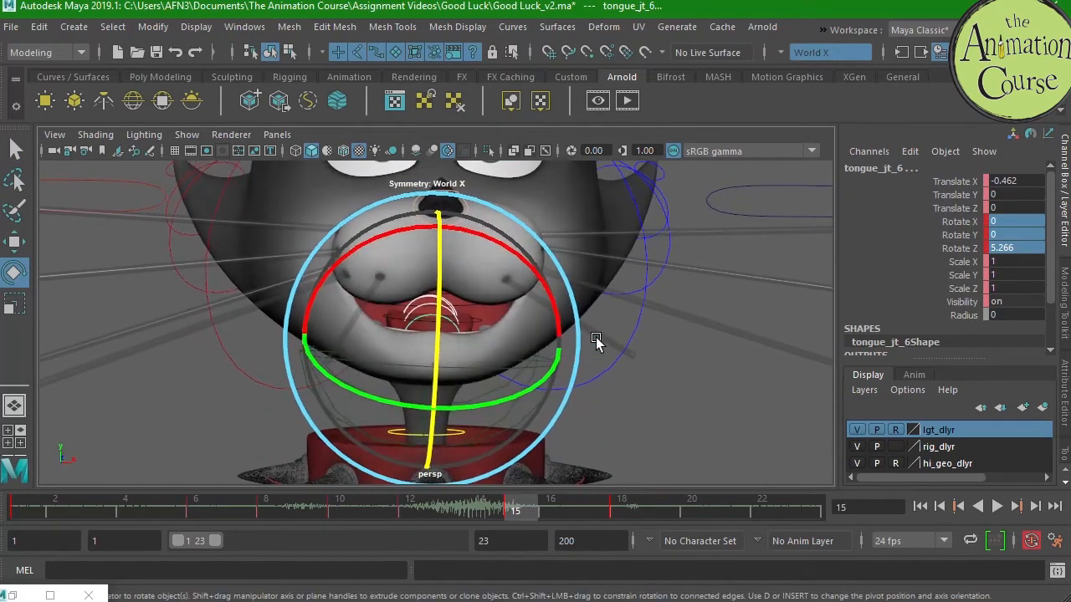
pyautogui.click(655, 405)
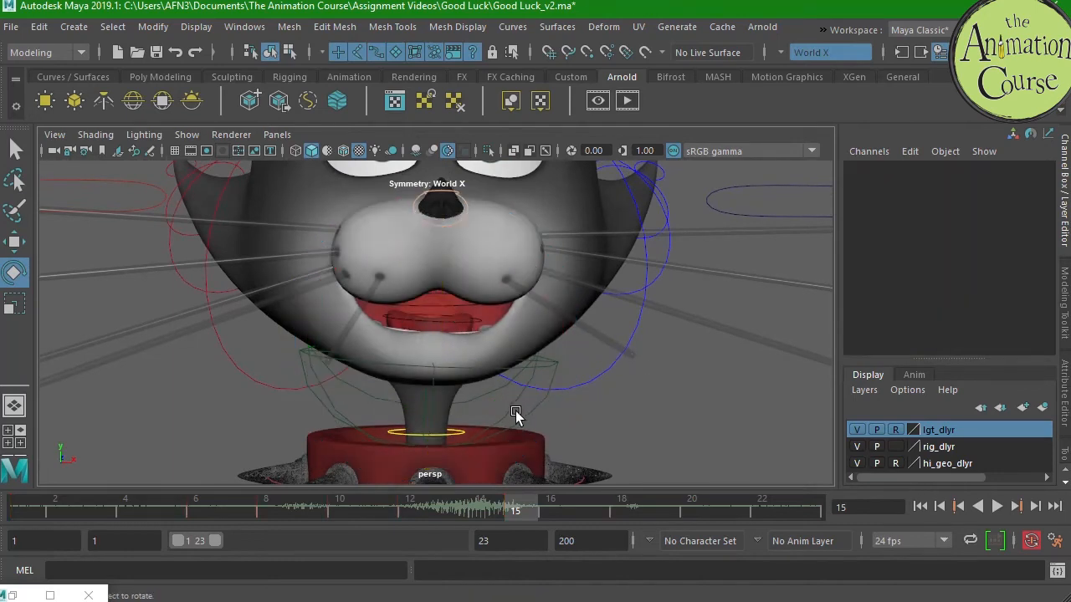
# - Rotate jaw_jt to about 15.147 in Z at frame 15, then play back the mouth motion and go to frame 18
pyautogui.click(555, 387)
pyautogui.moveTo(427, 428); pyautogui.dragTo(477, 506)
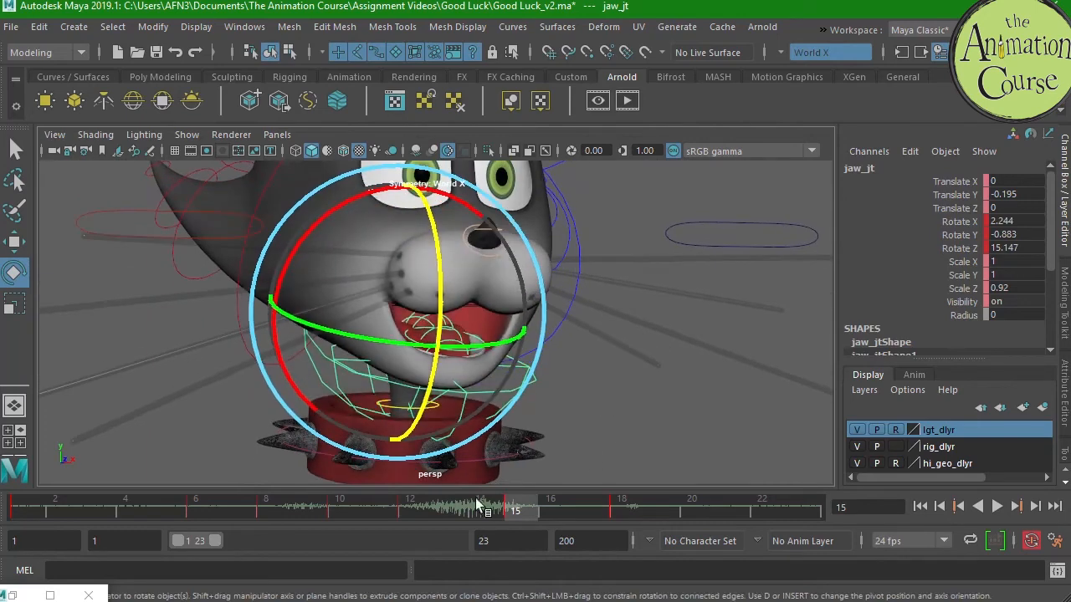
pyautogui.hotkey('alt', 'v')
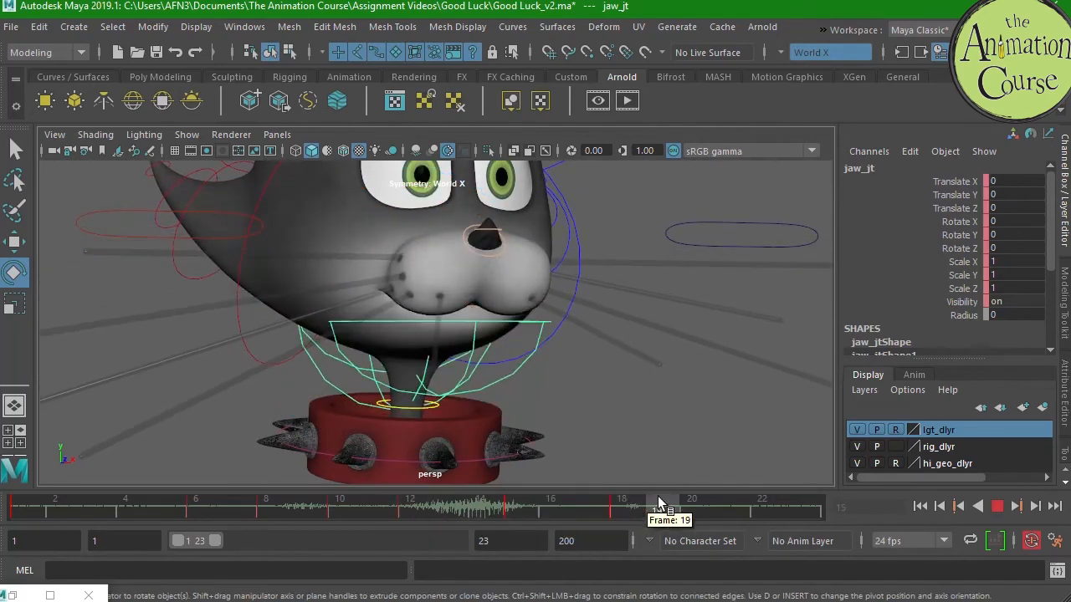
pyautogui.click(623, 505)
pyautogui.keyDown('alt'); pyautogui.moveTo(588, 390); pyautogui.dragTo(569, 424); pyautogui.keyUp('alt')
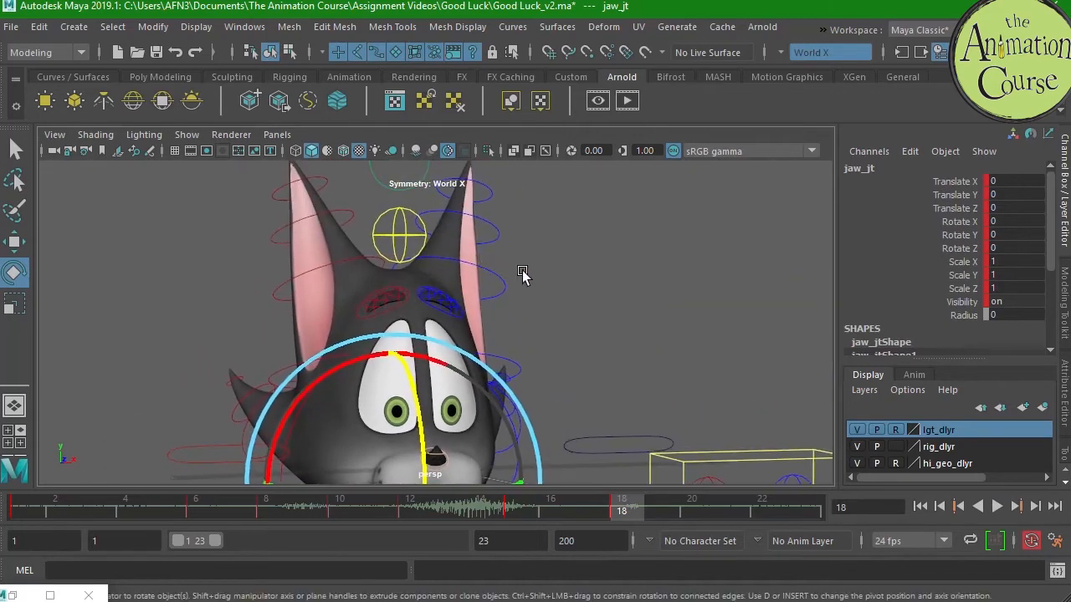
# - At frame 18, select face_ctrl and set its Ee Lf and Ee Rt mouth shapes to 0.35
pyautogui.keyDown('alt'); pyautogui.moveTo(515, 268); pyautogui.dragTo(403, 256); pyautogui.keyUp('alt')
pyautogui.click(377, 232)
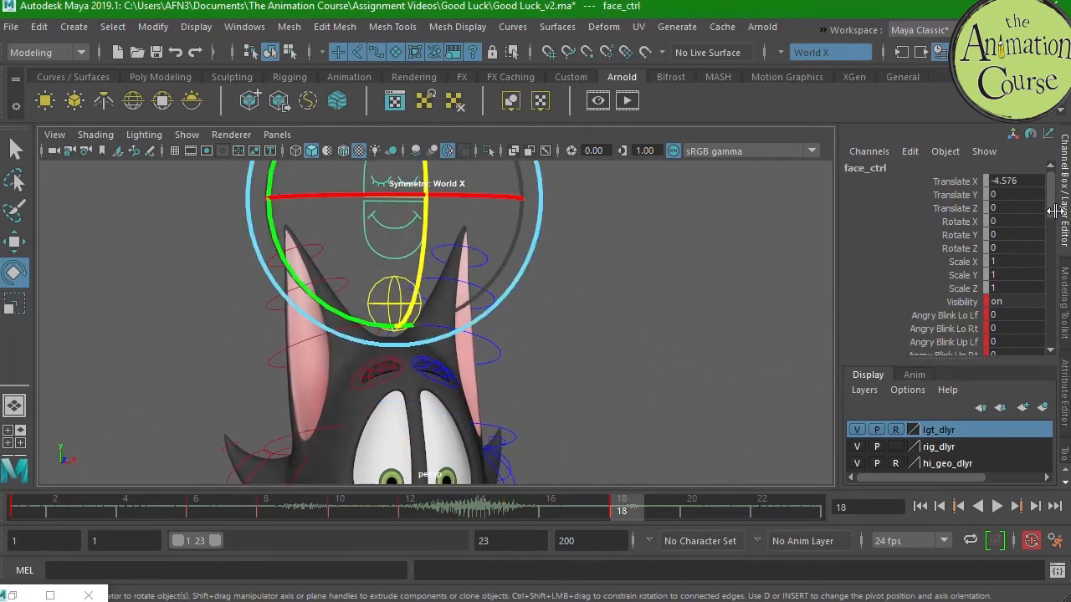
pyautogui.scroll(-15, 1046, 243)
pyautogui.scroll(-3, 1037, 278)
pyautogui.scroll(6, 1038, 267)
pyautogui.scroll(3, 1038, 251)
pyautogui.scroll(-4, 1037, 256)
pyautogui.moveTo(970, 268); pyautogui.dragTo(967, 279)
pyautogui.keyDown('alt'); pyautogui.moveTo(626, 396); pyautogui.dragTo(611, 282, button='middle'); pyautogui.keyUp('alt')
pyautogui.keyDown('alt'); pyautogui.moveTo(628, 289); pyautogui.dragTo(550, 332, button='right'); pyautogui.keyUp('alt')
pyautogui.moveTo(550, 332); pyautogui.dragTo(575, 331, button='middle')
pyautogui.scroll(-5, 1042, 271)
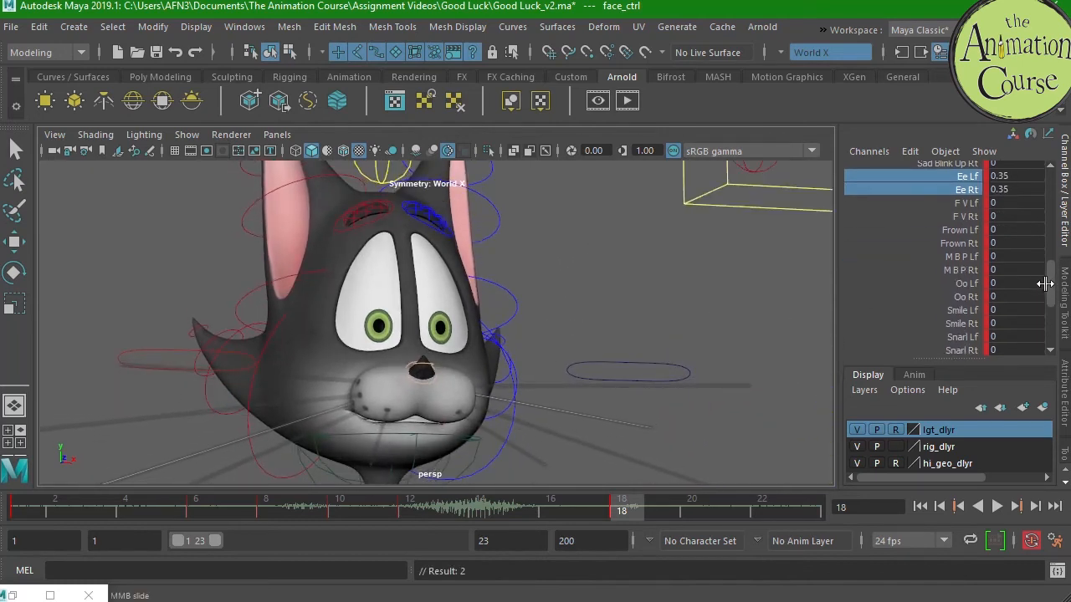
# - Raise the face control's smile at frame 18, with Smile Lf at 0.42 and Smile Rt at 0.7
pyautogui.moveTo(955, 298); pyautogui.dragTo(956, 309)
pyautogui.moveTo(623, 409); pyautogui.dragTo(666, 392, button='middle')
pyautogui.click(967, 310)
pyautogui.keyDown('alt'); pyautogui.moveTo(666, 392); pyautogui.dragTo(615, 405); pyautogui.keyUp('alt')
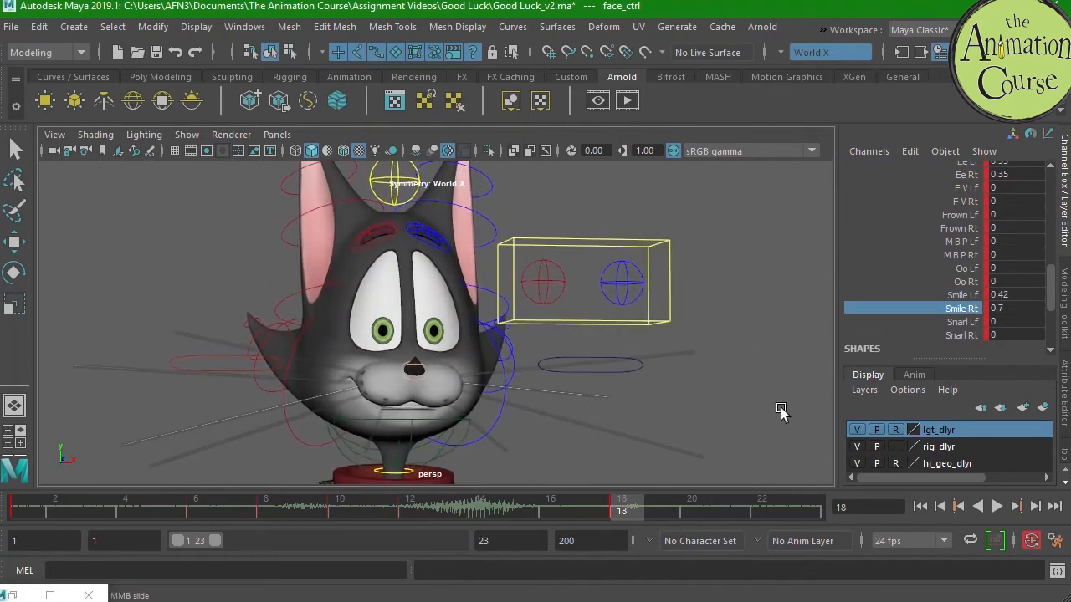
# - Play back the mouth motion, go to frame 20 and extend the playback range to frame 25
pyautogui.hotkey('alt', 'v')
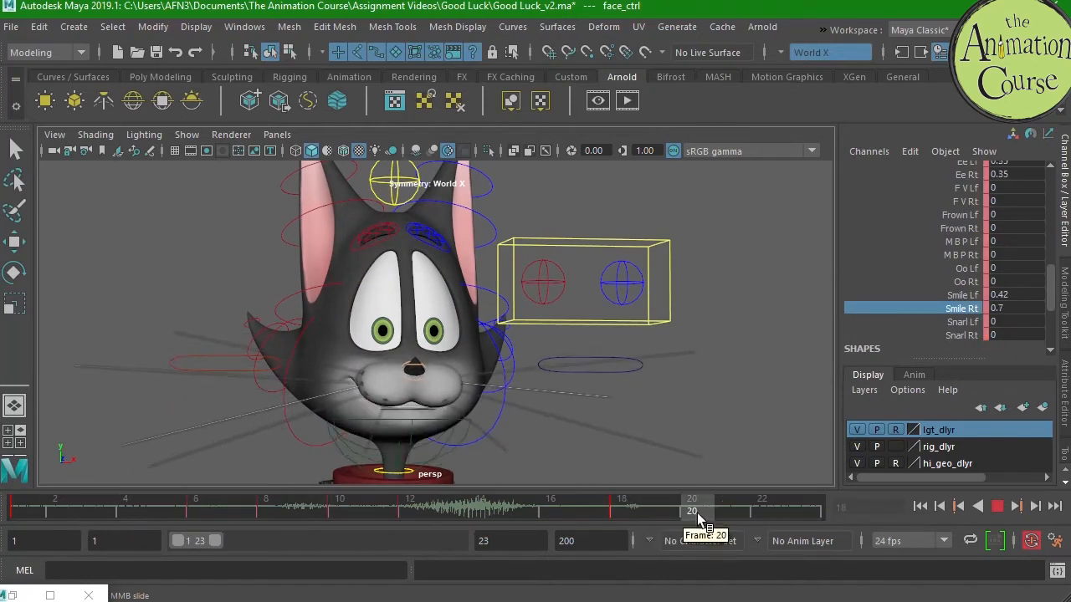
pyautogui.click(719, 504)
pyautogui.hotkey('alt', 'v')
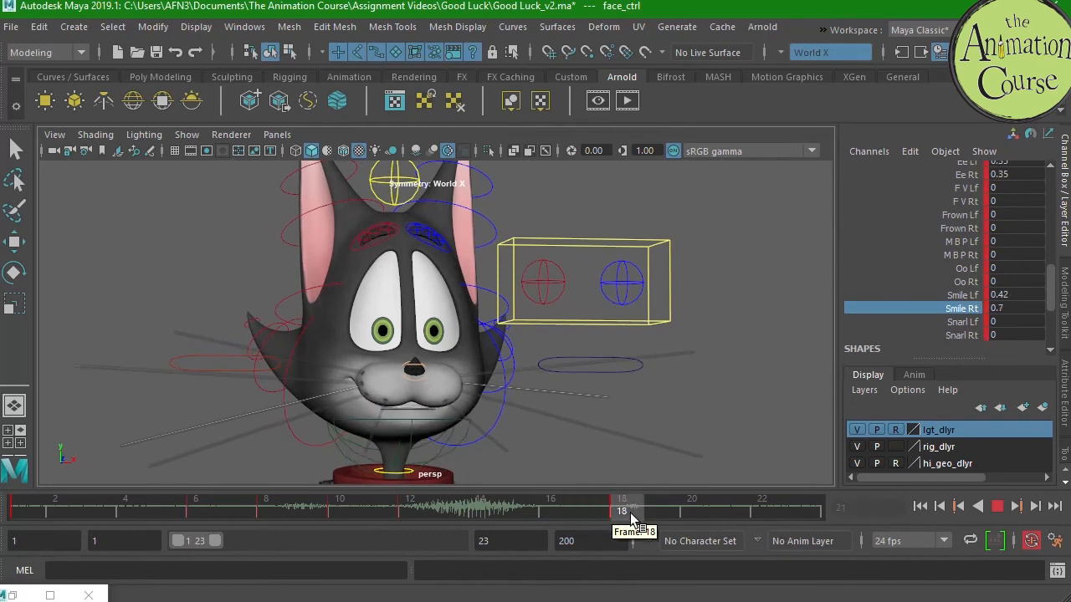
pyautogui.click(708, 503)
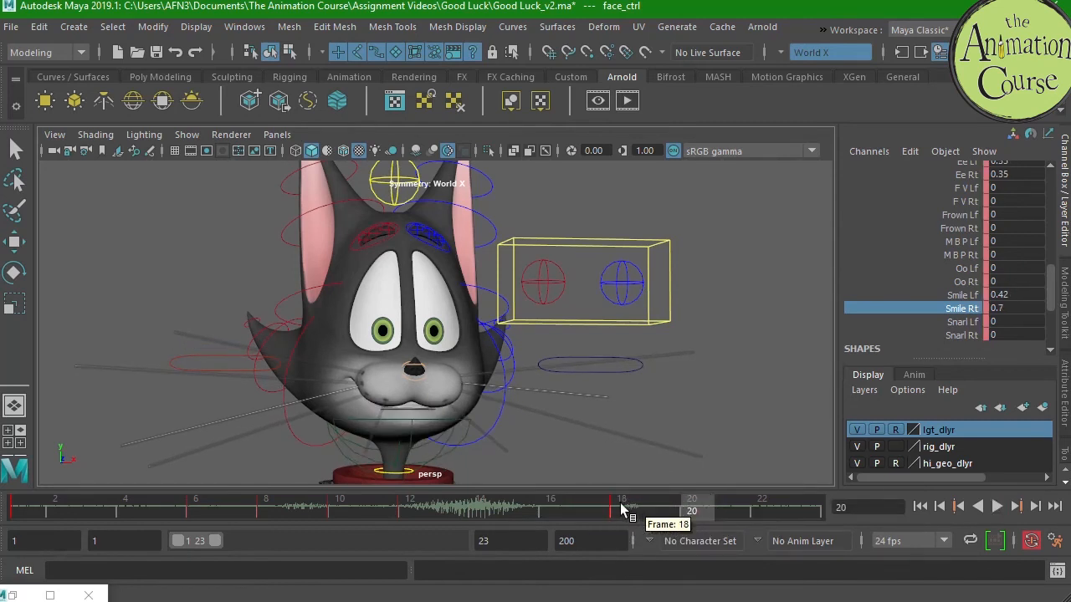
pyautogui.moveTo(220, 546); pyautogui.dragTo(222, 546)
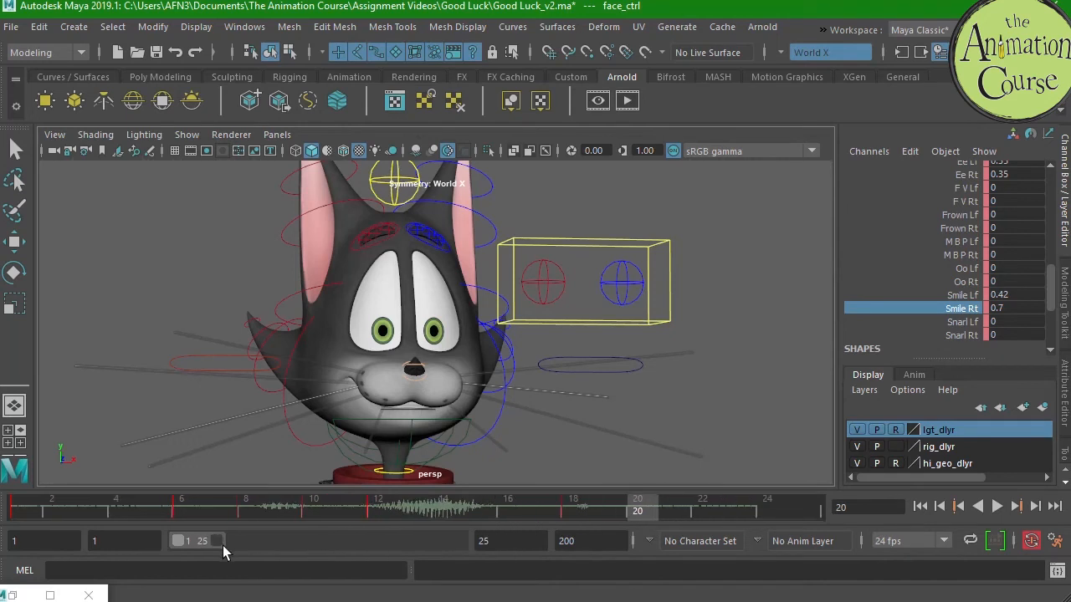
# - Rotate jaw_jt to about 3.836 in Z at frame 20, key it and clear the selection
pyautogui.press('e')
pyautogui.click(427, 444)
pyautogui.moveTo(410, 449); pyautogui.dragTo(408, 465)
pyautogui.press('s')
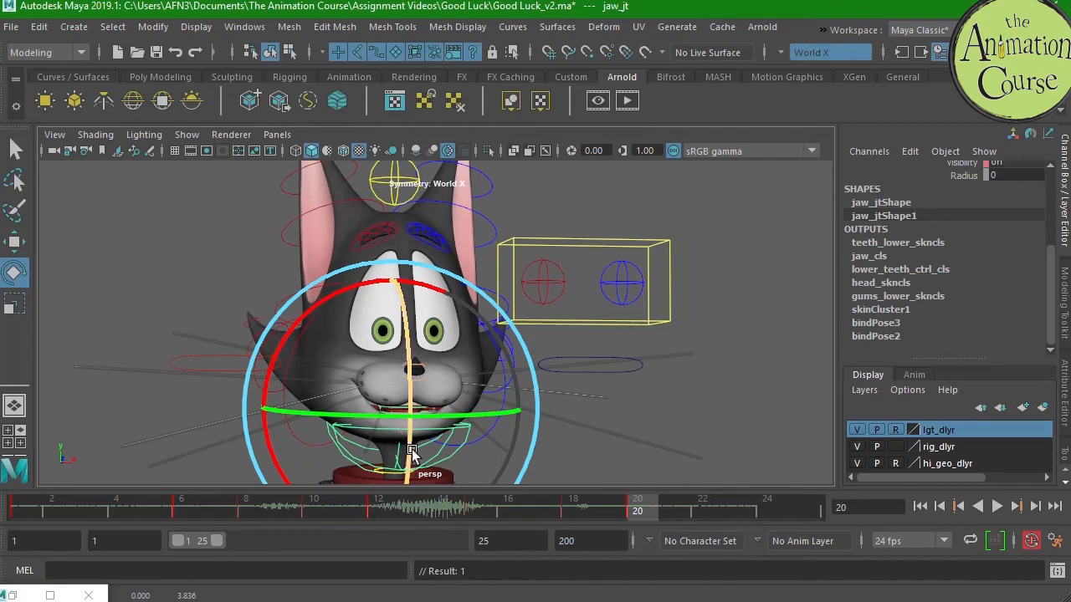
pyautogui.click(577, 410)
pyautogui.press('q')
# - On face_ctrl at frame 20, lower Smile Lf to 0.3 and Smile Rt to 0.58
pyautogui.keyDown('alt'); pyautogui.moveTo(569, 401); pyautogui.dragTo(428, 281); pyautogui.keyUp('alt')
pyautogui.click(403, 228)
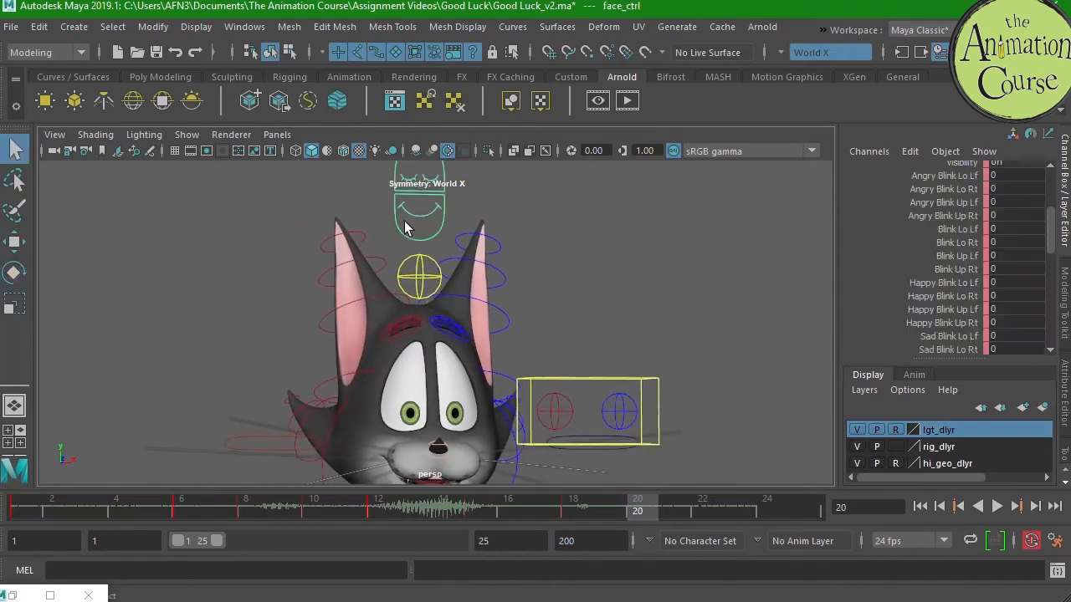
pyautogui.scroll(-10, 1050, 230)
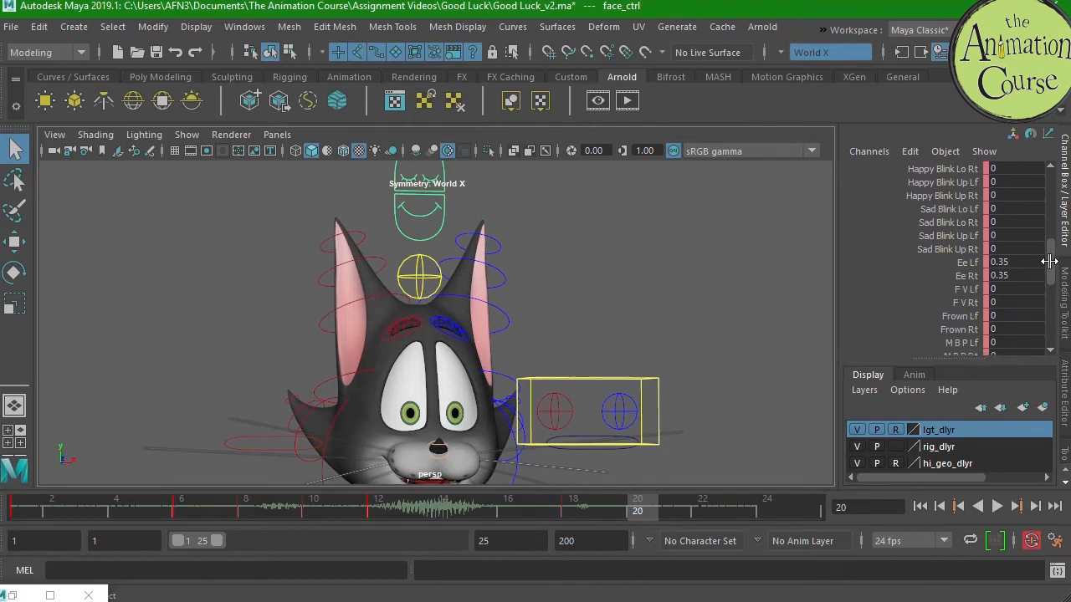
pyautogui.moveTo(975, 278); pyautogui.dragTo(849, 293)
pyautogui.moveTo(636, 308); pyautogui.dragTo(672, 338, button='middle')
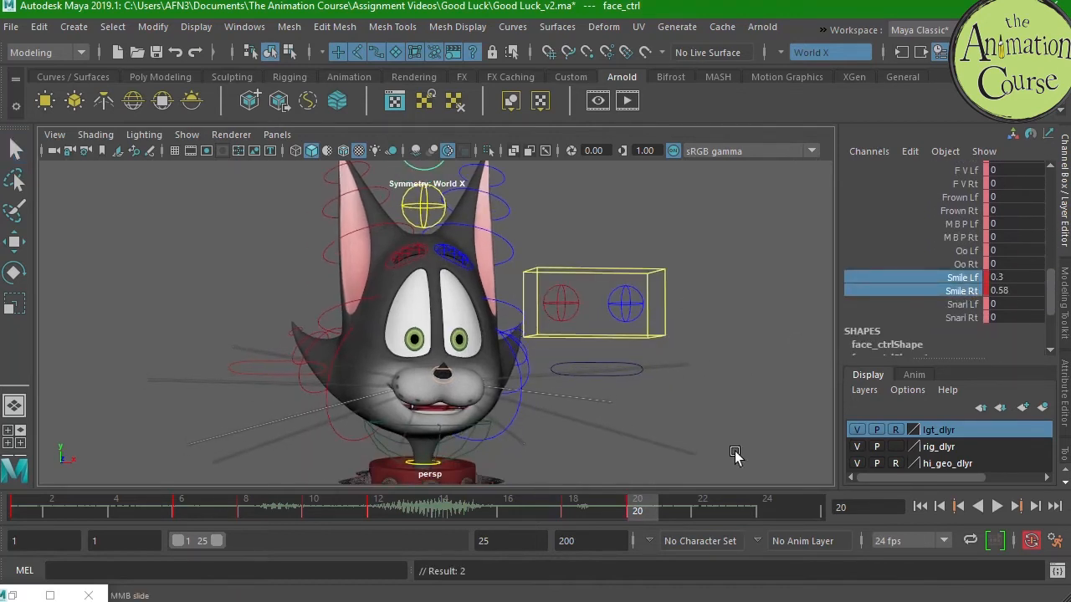
# - Go to frame 25 and close the jaw by setting jaw_jt's Rotate Z to 0
pyautogui.moveTo(548, 509); pyautogui.dragTo(802, 509)
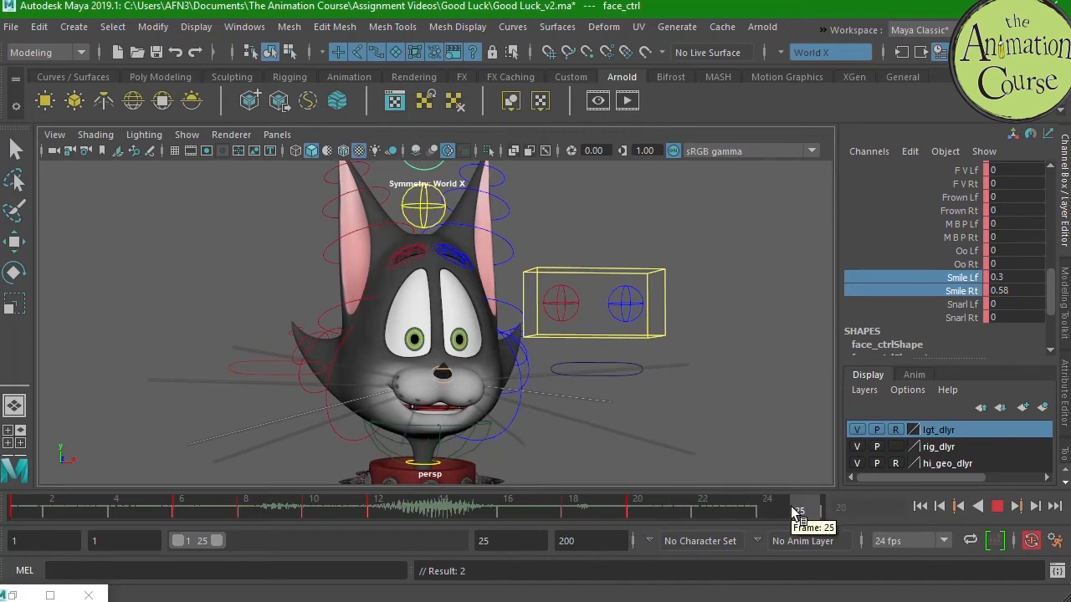
pyautogui.click(490, 465)
pyautogui.moveTo(1052, 293); pyautogui.dragTo(1052, 184)
pyautogui.write('0')
pyautogui.press('Return')
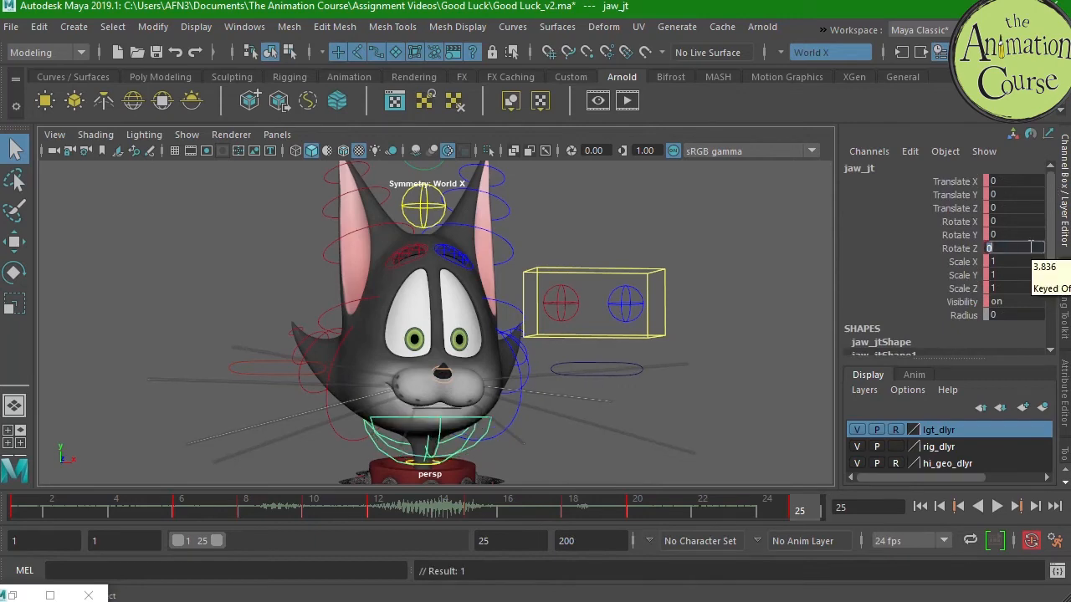
# - On face_ctrl at frame 25, set Smile Lf to 0.36, Smile Rt to 0.64 and both Ee shapes to 0.14
pyautogui.keyDown('alt'); pyautogui.moveTo(525, 426); pyautogui.dragTo(593, 411); pyautogui.keyUp('alt')
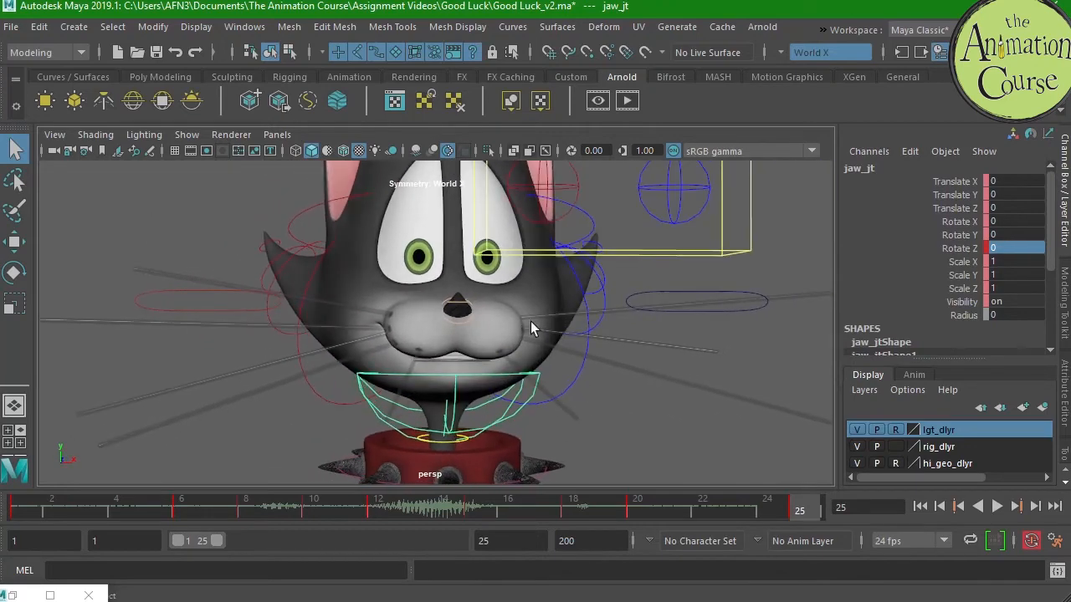
pyautogui.scroll(-4, 457, 304)
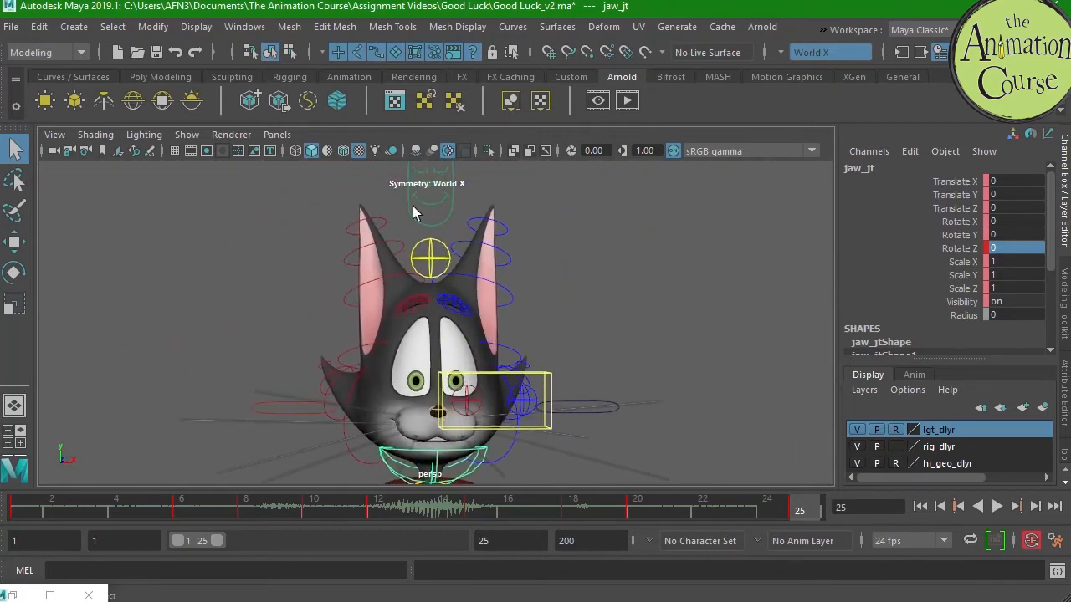
pyautogui.click(412, 206)
pyautogui.click(428, 195)
pyautogui.moveTo(1045, 219); pyautogui.dragTo(1047, 282)
pyautogui.moveTo(937, 310); pyautogui.dragTo(934, 327)
pyautogui.moveTo(708, 402); pyautogui.dragTo(707, 402, button='middle')
pyautogui.moveTo(968, 176); pyautogui.dragTo(968, 192)
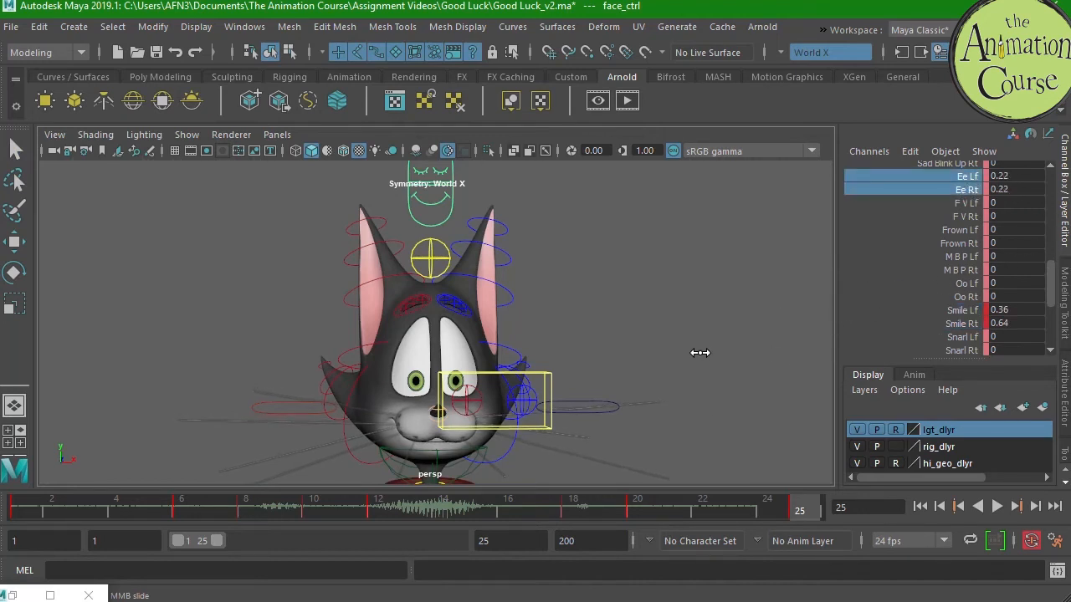
pyautogui.moveTo(693, 357); pyautogui.dragTo(709, 353, button='middle')
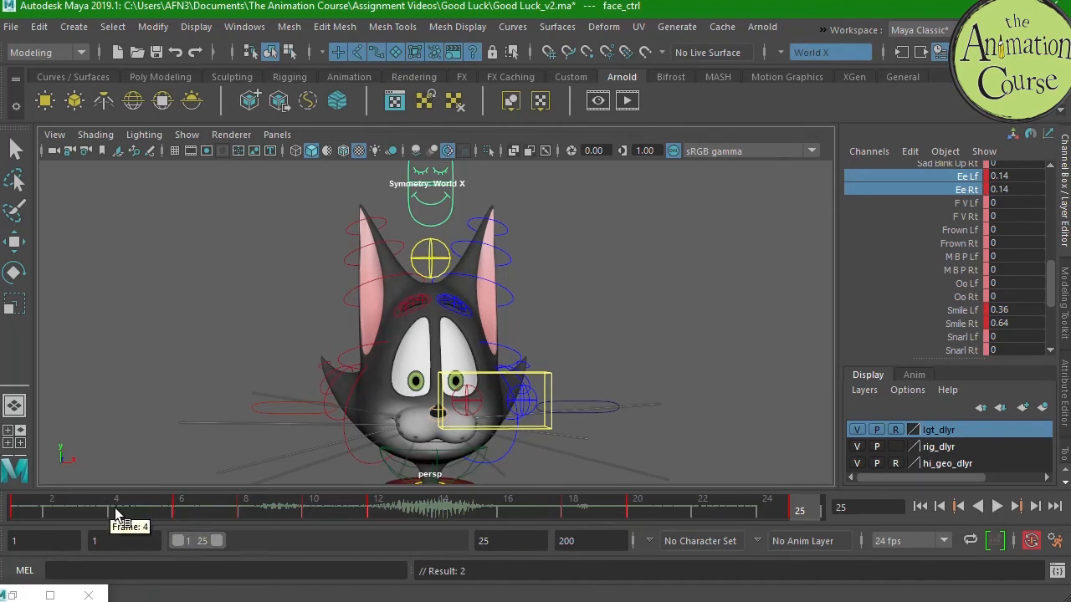
# - Play back the whole lip sync and scrub the early frames to check the mouth shapes from a three-quarter view
pyautogui.click(997, 506)
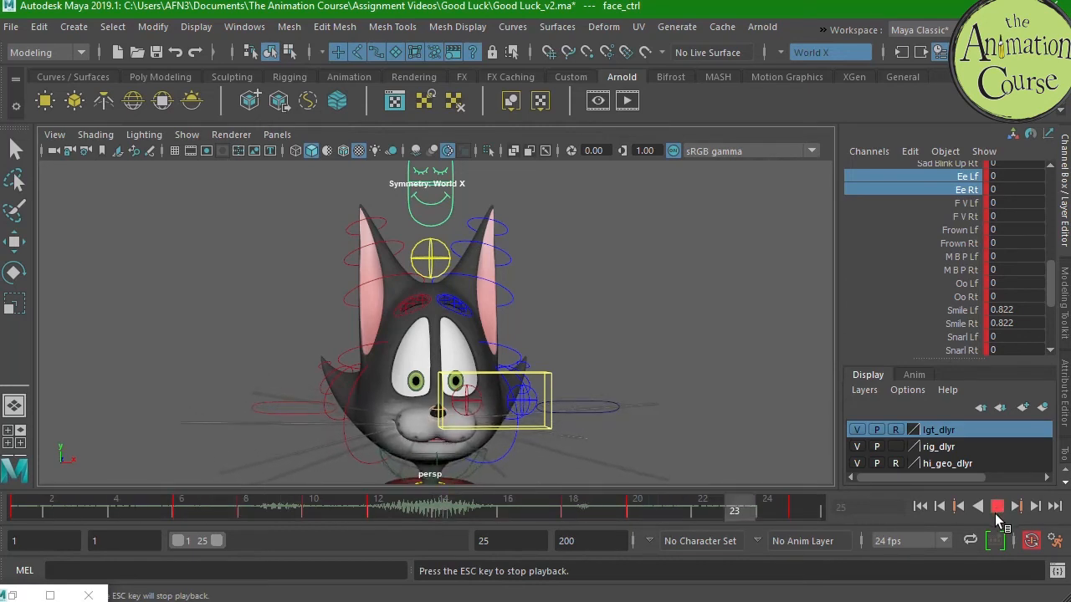
pyautogui.click(997, 508)
pyautogui.moveTo(216, 506); pyautogui.dragTo(283, 512)
pyautogui.keyDown('alt'); pyautogui.moveTo(536, 403); pyautogui.dragTo(533, 335, button='middle'); pyautogui.keyUp('alt')
pyautogui.keyDown('alt'); pyautogui.moveTo(505, 360); pyautogui.dragTo(545, 390); pyautogui.keyUp('alt')
pyautogui.keyDown('alt'); pyautogui.moveTo(544, 390); pyautogui.dragTo(522, 370, button='middle'); pyautogui.keyUp('alt')
pyautogui.keyDown('alt'); pyautogui.moveTo(523, 370); pyautogui.dragTo(556, 403, button='right'); pyautogui.keyUp('alt')
pyautogui.keyDown('alt'); pyautogui.moveTo(557, 403); pyautogui.dragTo(564, 407); pyautogui.keyUp('alt')
pyautogui.keyDown('alt'); pyautogui.moveTo(564, 407); pyautogui.dragTo(569, 402, button='middle'); pyautogui.keyUp('alt')
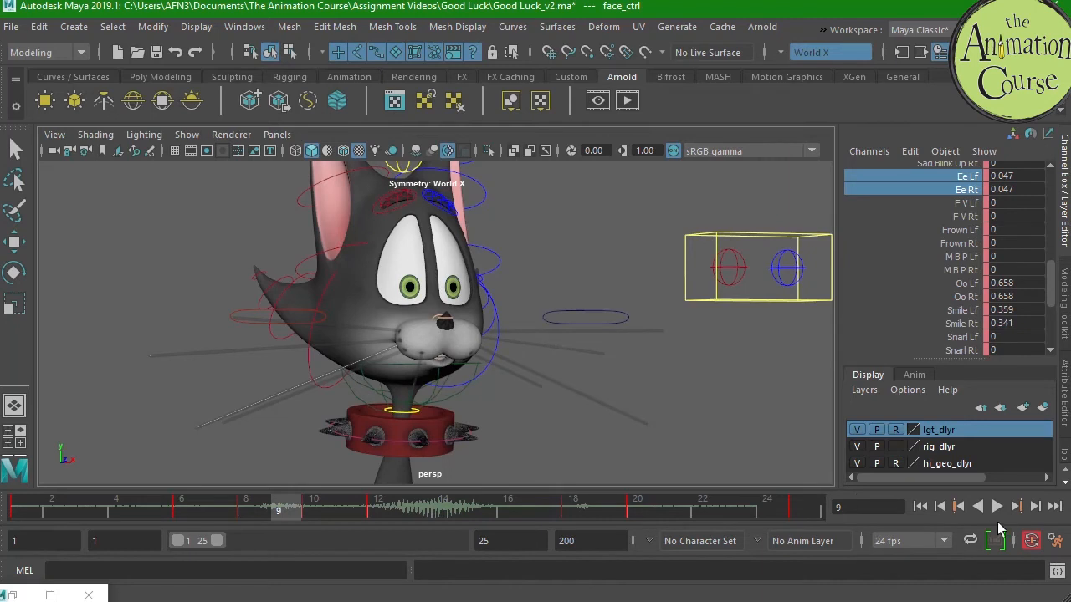
pyautogui.click(156, 507)
pyautogui.click(210, 513)
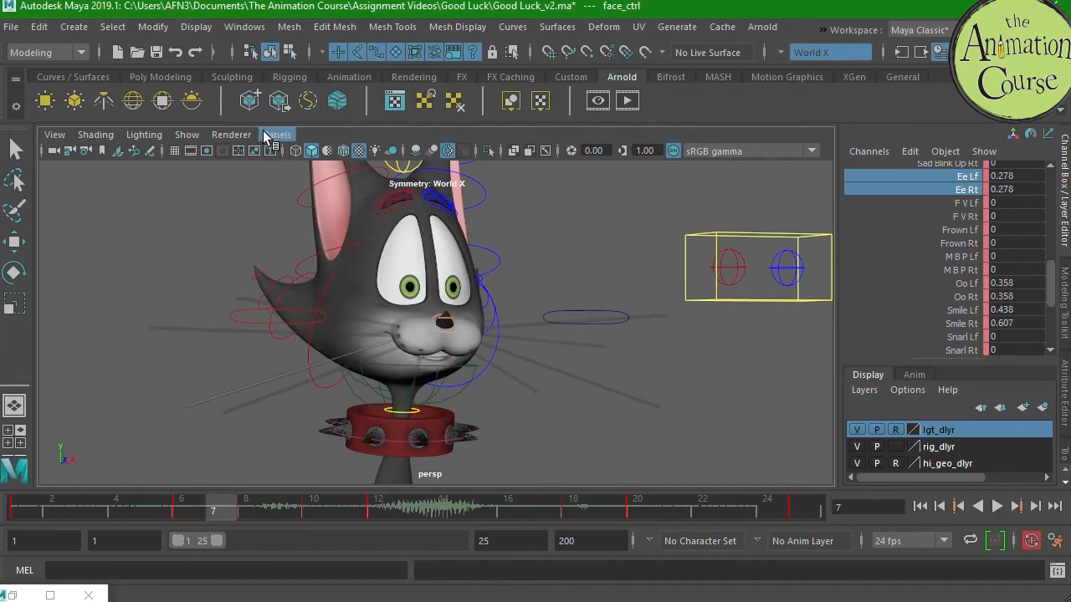
# - Hide the rig's control curves in the viewport, then playblast the animation and close the clip after watching it
pyautogui.click(198, 139)
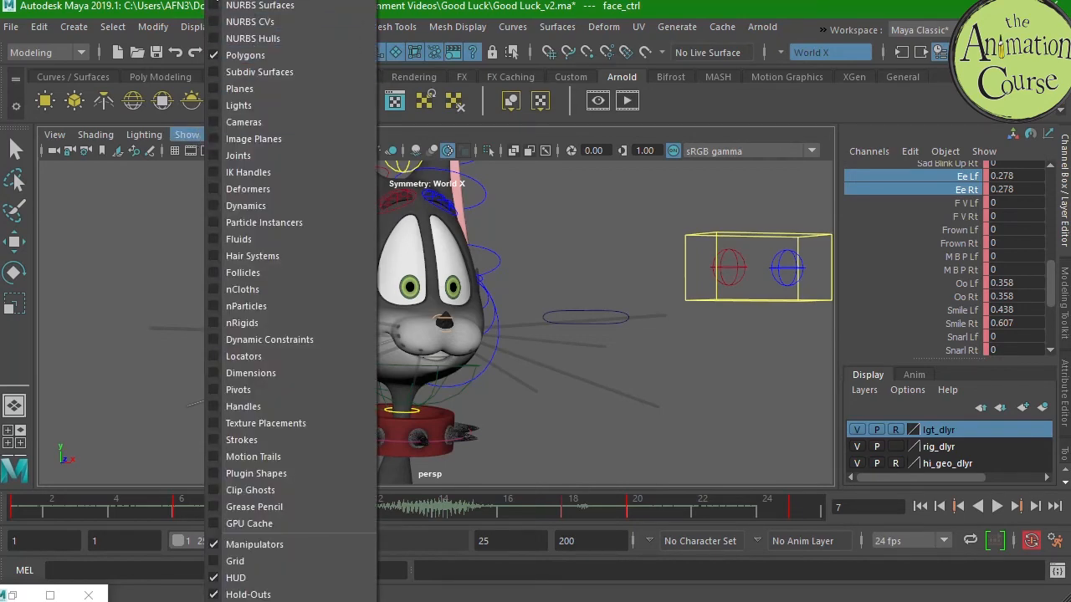
pyautogui.click(216, 0)
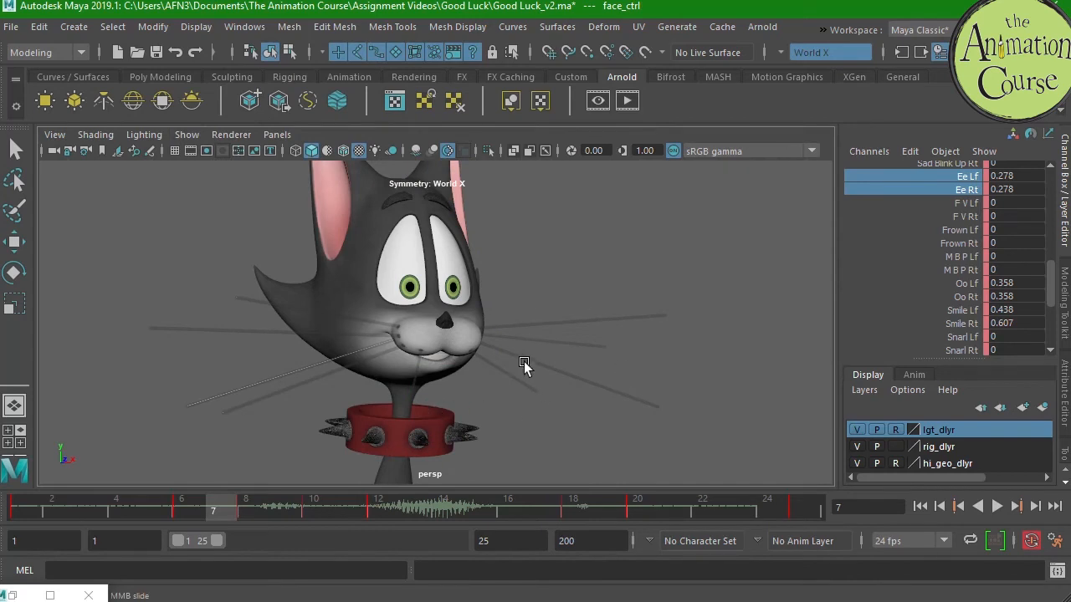
pyautogui.rightClick(411, 509)
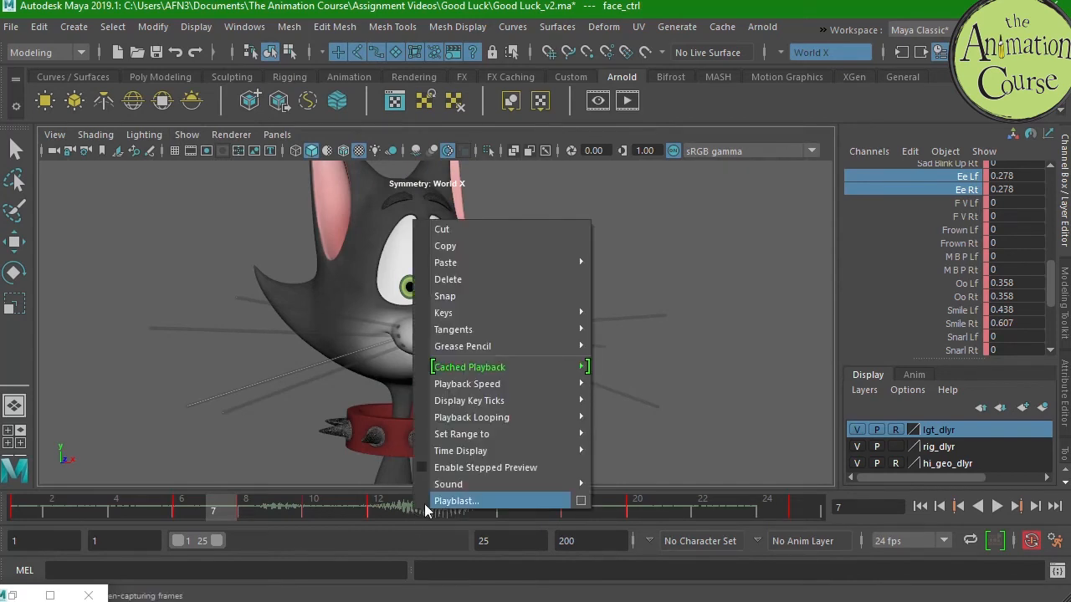
pyautogui.click(493, 505)
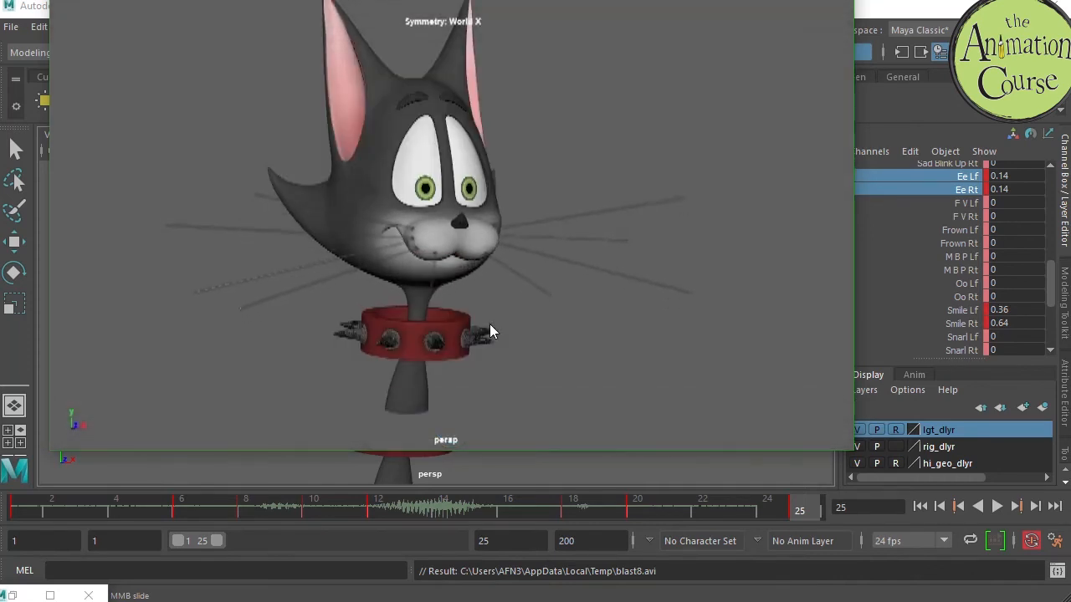
pyautogui.moveTo(484, 329)
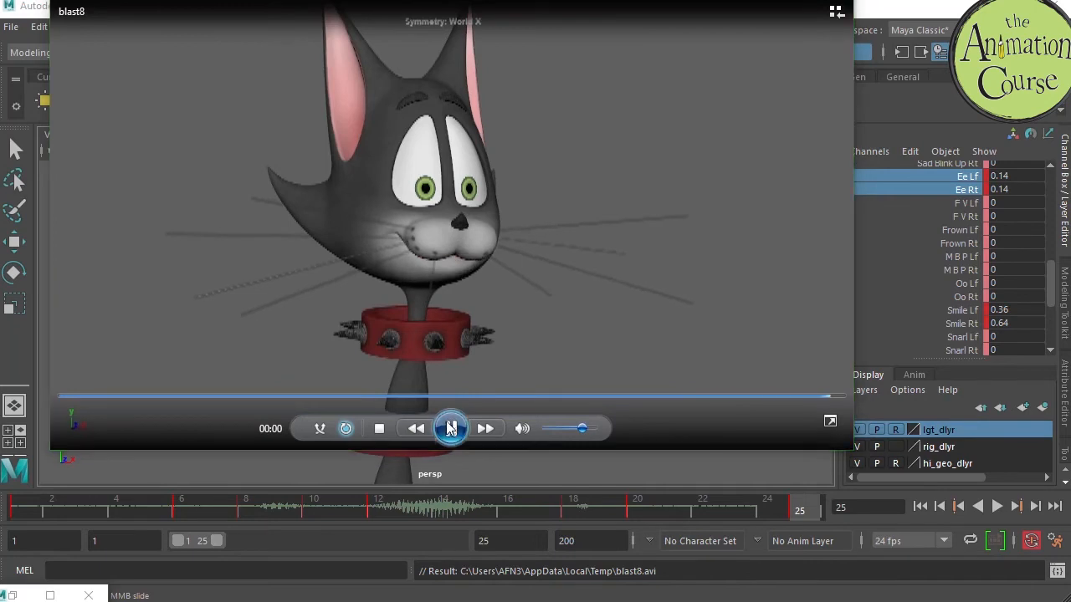
pyautogui.click(839, 1)
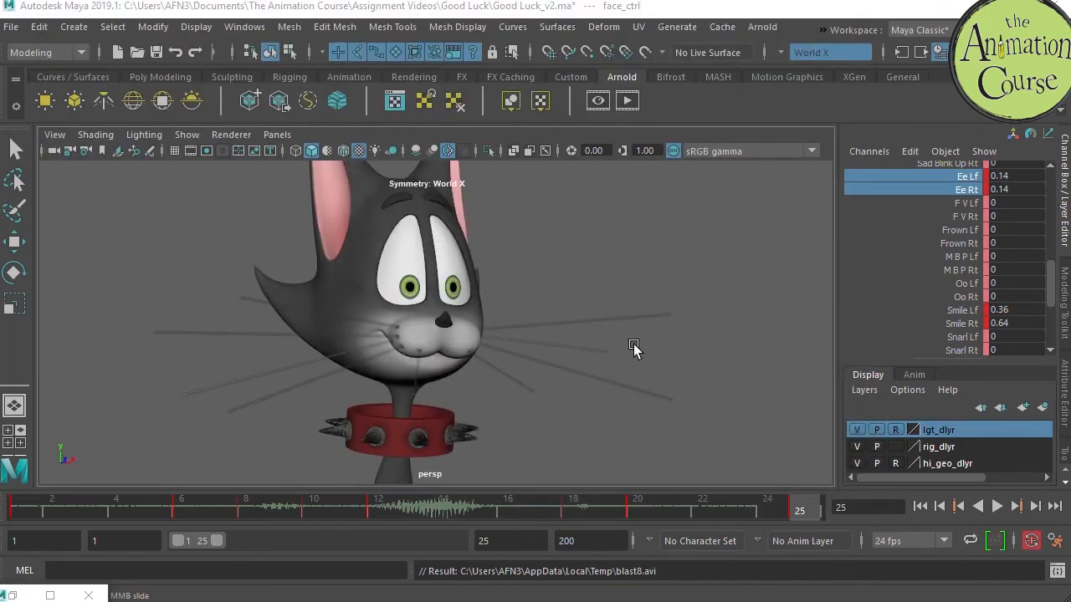
# - Save the scene, then save a new version as Good Luck_v3.ma in the Assignment Videos\Good Luck folder
pyautogui.press('alt')
pyautogui.click(156, 53)
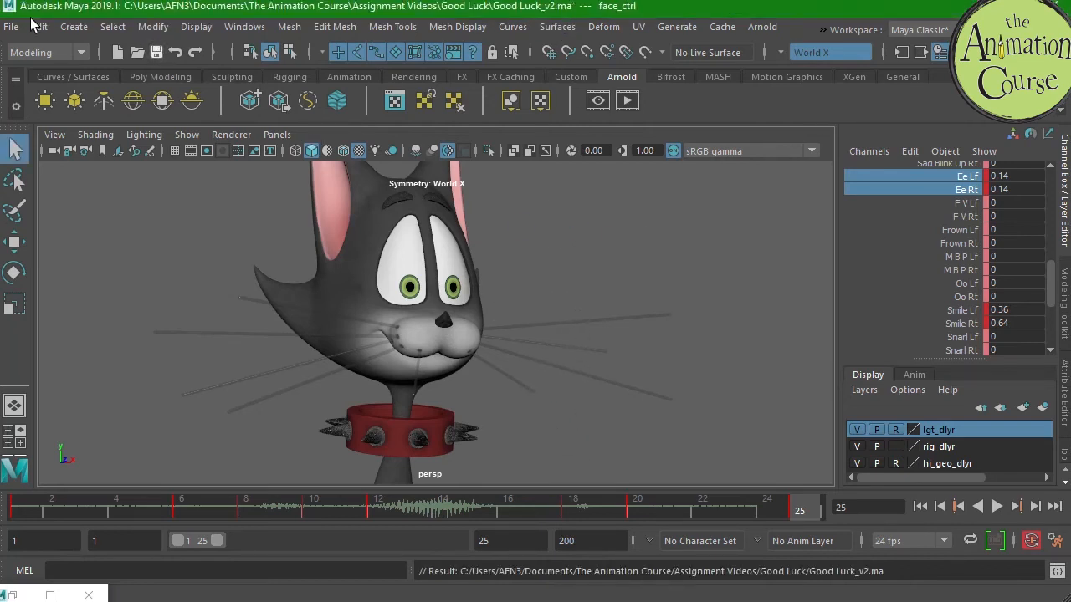
pyautogui.click(15, 27)
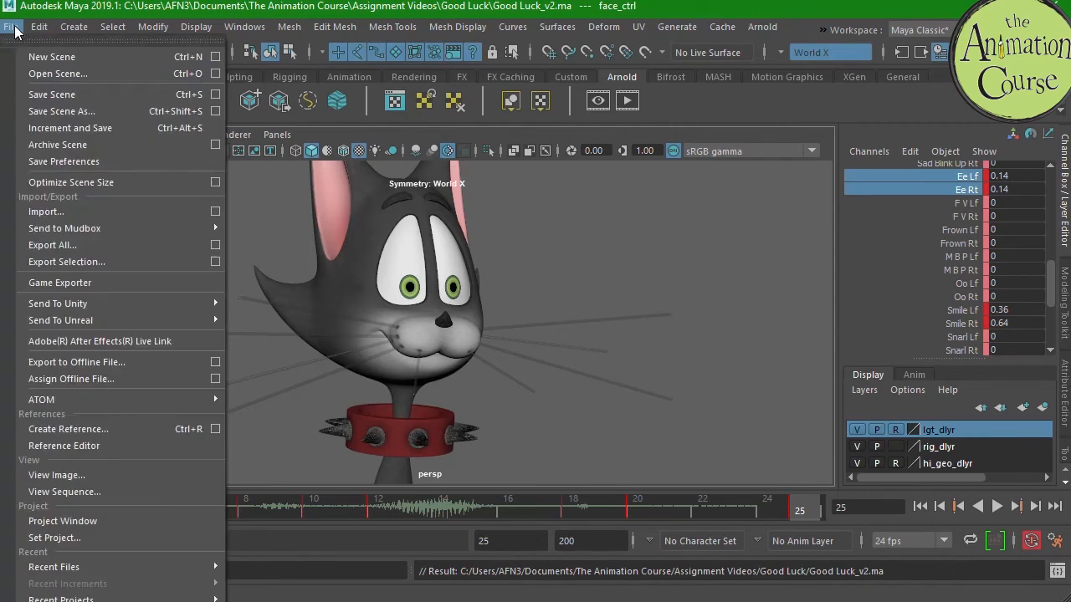
pyautogui.click(86, 113)
pyautogui.click(212, 525)
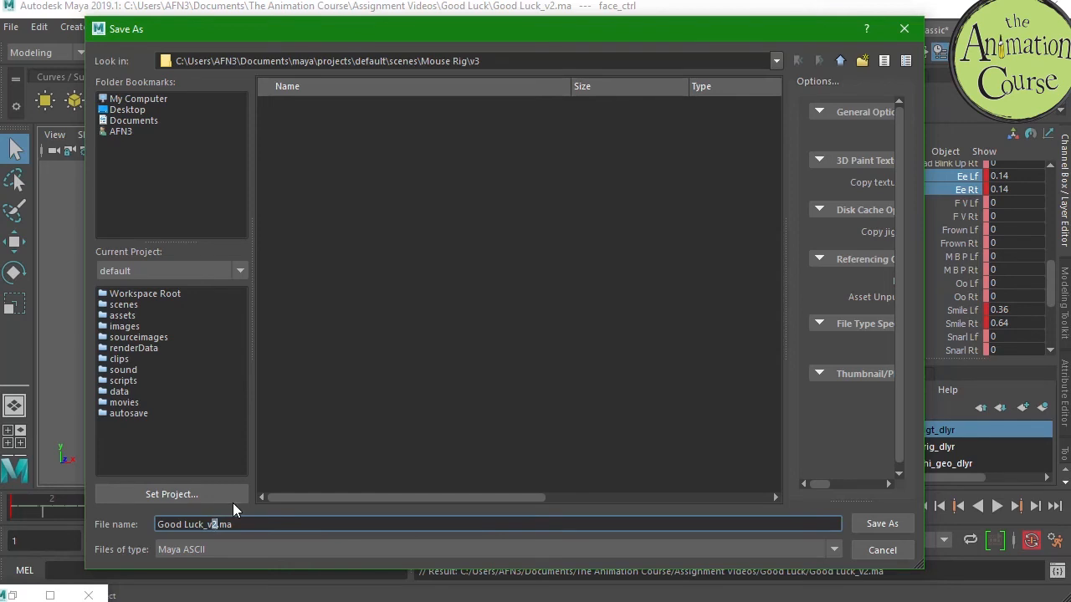
pyautogui.click(842, 61)
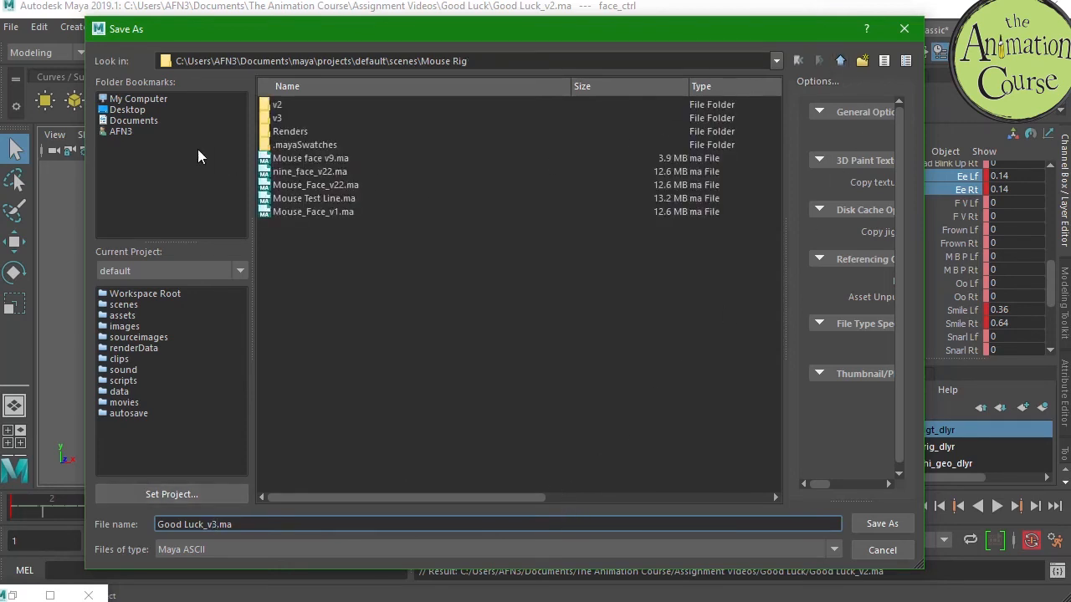
pyautogui.click(158, 131)
pyautogui.click(157, 120)
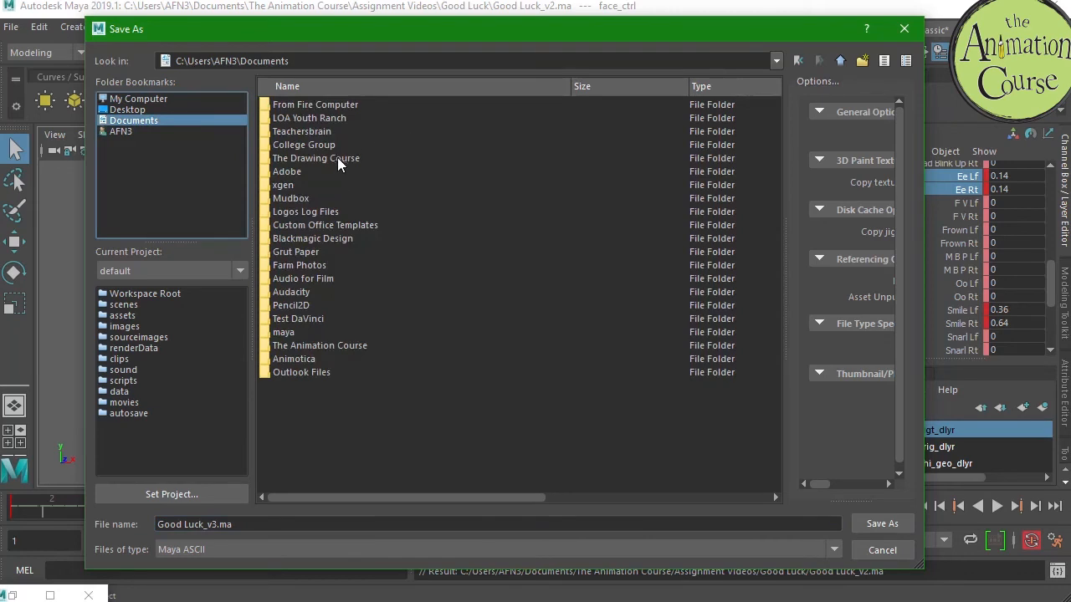
pyautogui.doubleClick(350, 346)
pyautogui.doubleClick(306, 121)
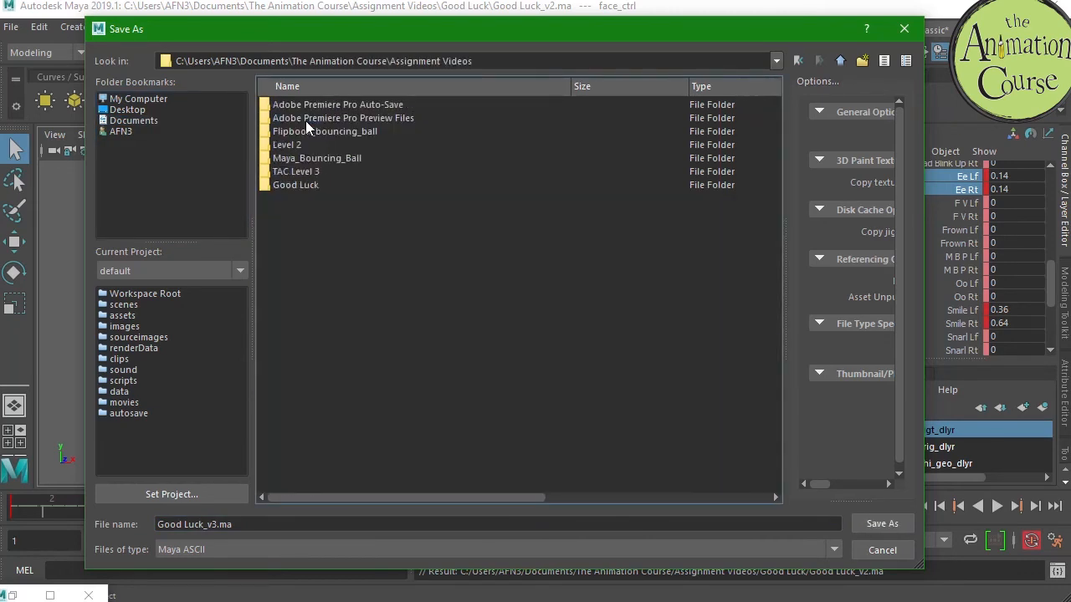
pyautogui.doubleClick(300, 183)
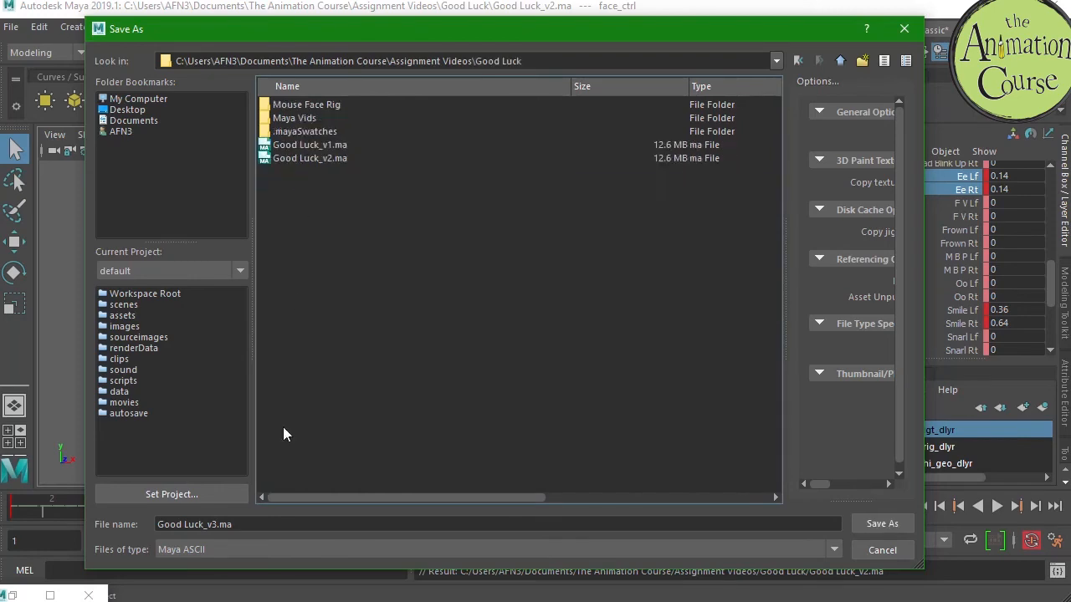
pyautogui.click(887, 523)
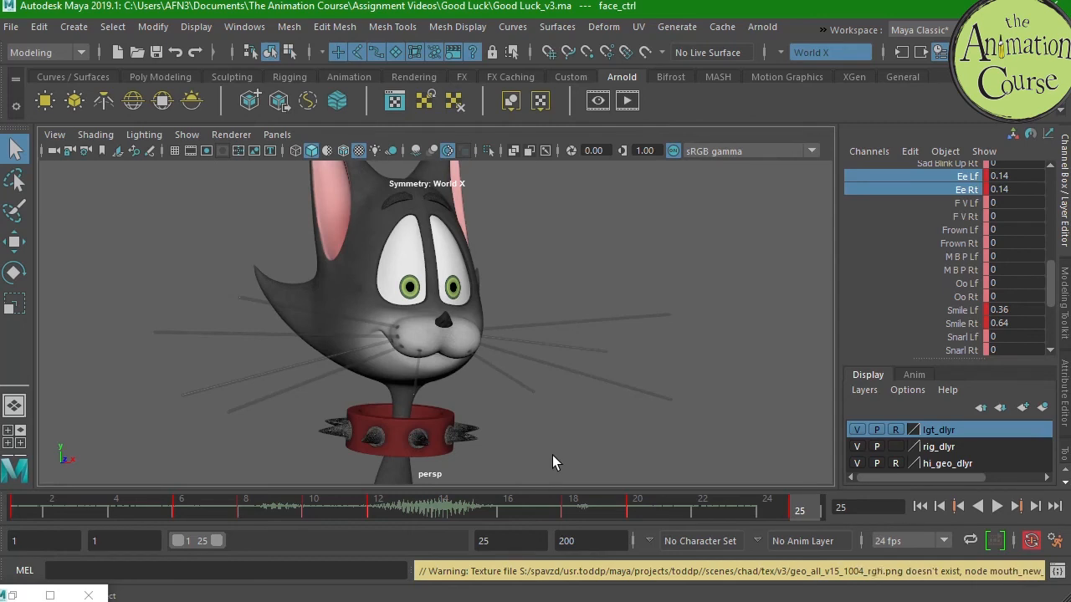
# - Turn the display of NURBS curves back on in the viewport so the rig's controls can be selected
pyautogui.keyDown('alt'); pyautogui.moveTo(593, 325); pyautogui.dragTo(555, 356, button='middle'); pyautogui.keyUp('alt')
pyautogui.moveTo(556, 355)
pyautogui.keyDown('alt'); pyautogui.mouseDown()
pyautogui.moveTo(538, 327)
pyautogui.moveTo(549, 346)
pyautogui.mouseUp(); pyautogui.keyUp('alt')
pyautogui.click(186, 136)
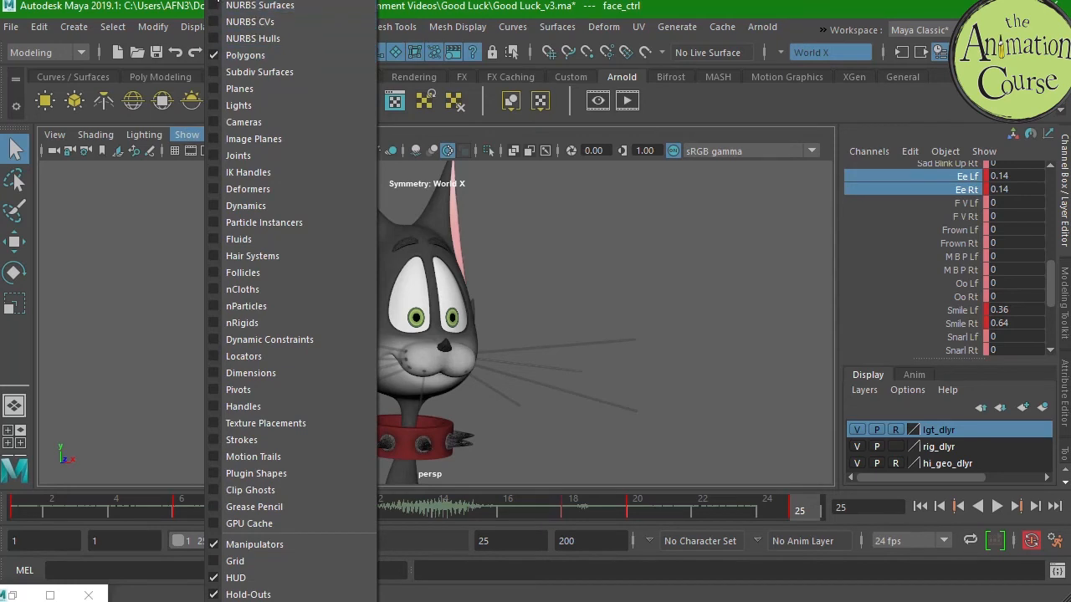
pyautogui.click(247, 29)
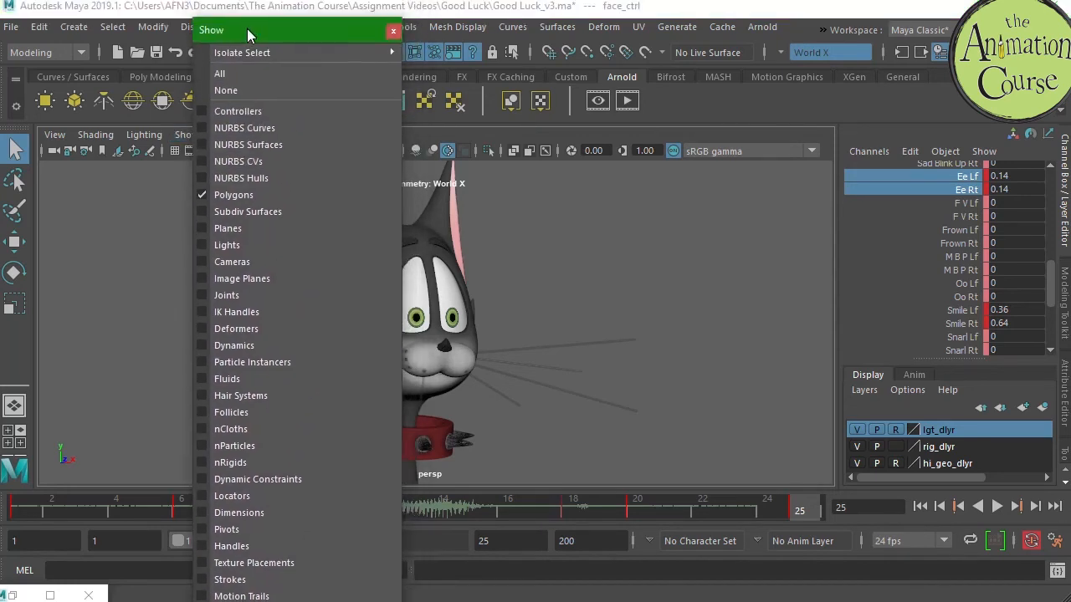
pyautogui.click(205, 130)
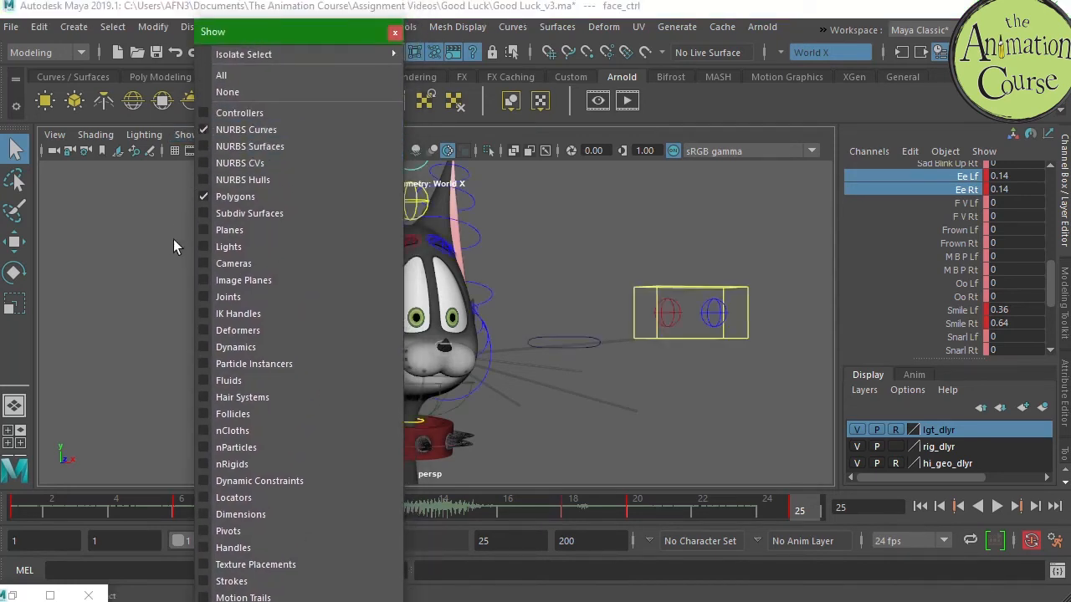
pyautogui.click(395, 33)
pyautogui.keyDown('alt'); pyautogui.moveTo(621, 410); pyautogui.dragTo(623, 405, button='middle'); pyautogui.keyUp('alt')
# - Key eye_ctrl and both individual eye controls at frames 8 and 10
pyautogui.moveTo(685, 269); pyautogui.dragTo(694, 285)
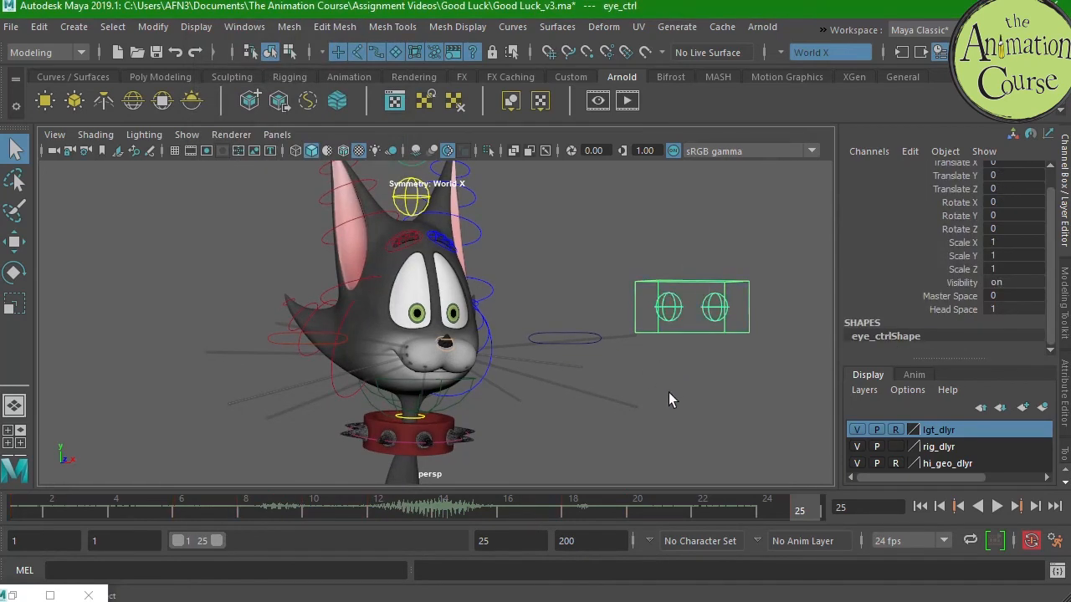
pyautogui.moveTo(401, 506); pyautogui.dragTo(266, 520)
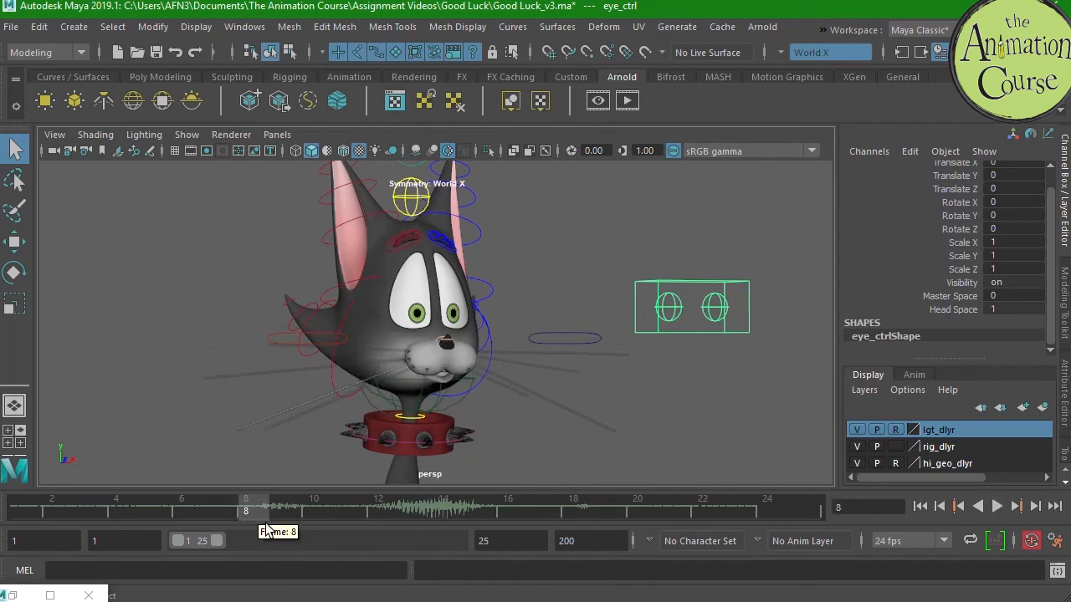
pyautogui.press('s')
pyautogui.click(310, 510)
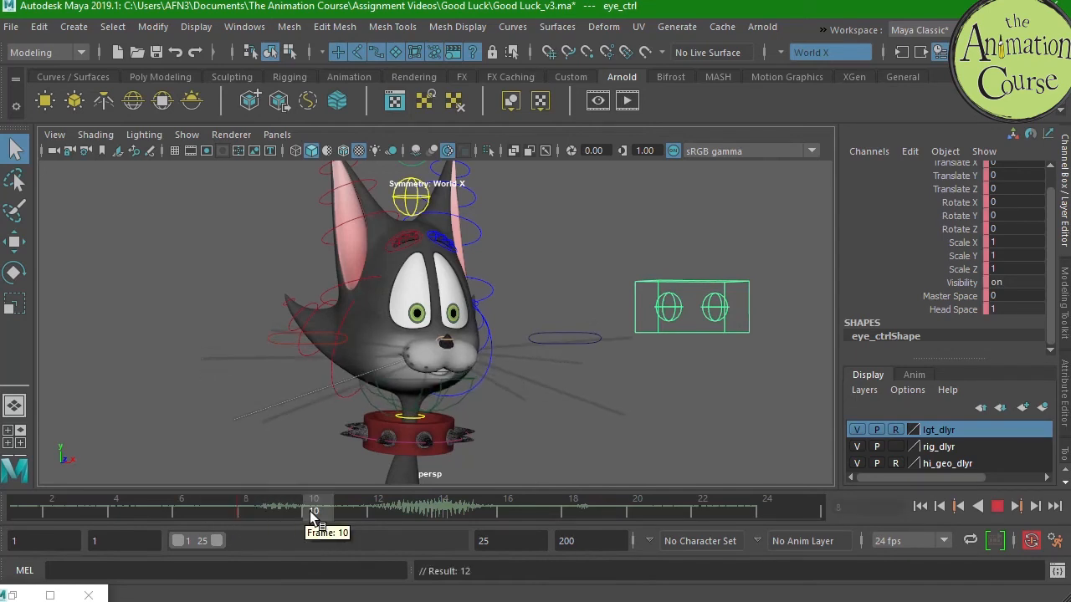
pyautogui.click(689, 312)
pyautogui.keyDown('shift'); pyautogui.click(719, 310); pyautogui.keyUp('shift')
pyautogui.keyDown('shift'); pyautogui.click(696, 283); pyautogui.keyUp('shift')
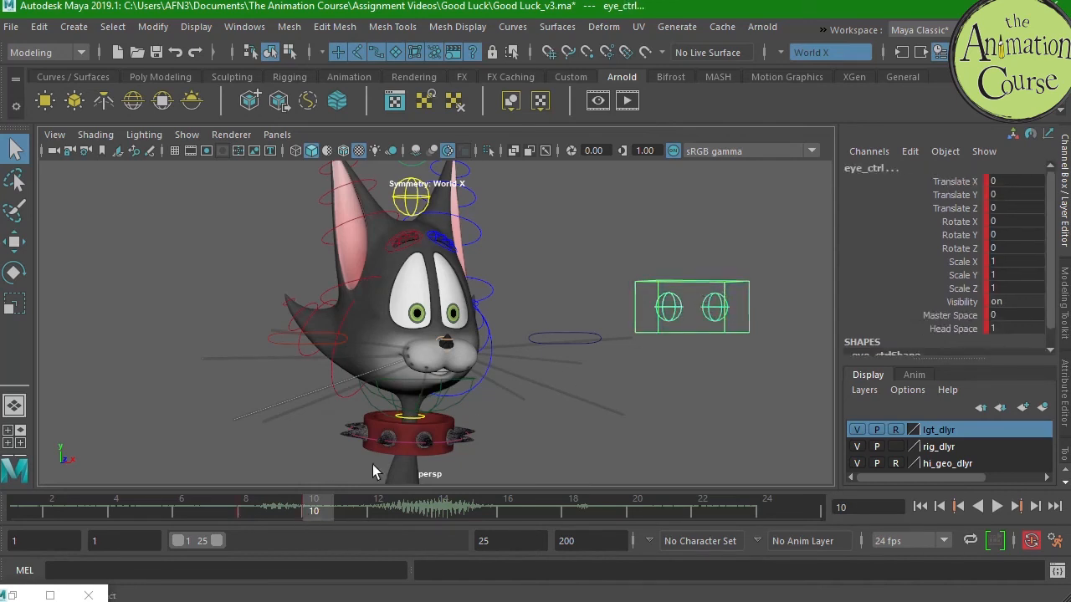
pyautogui.press('s')
pyautogui.click(243, 507)
pyautogui.click(311, 506)
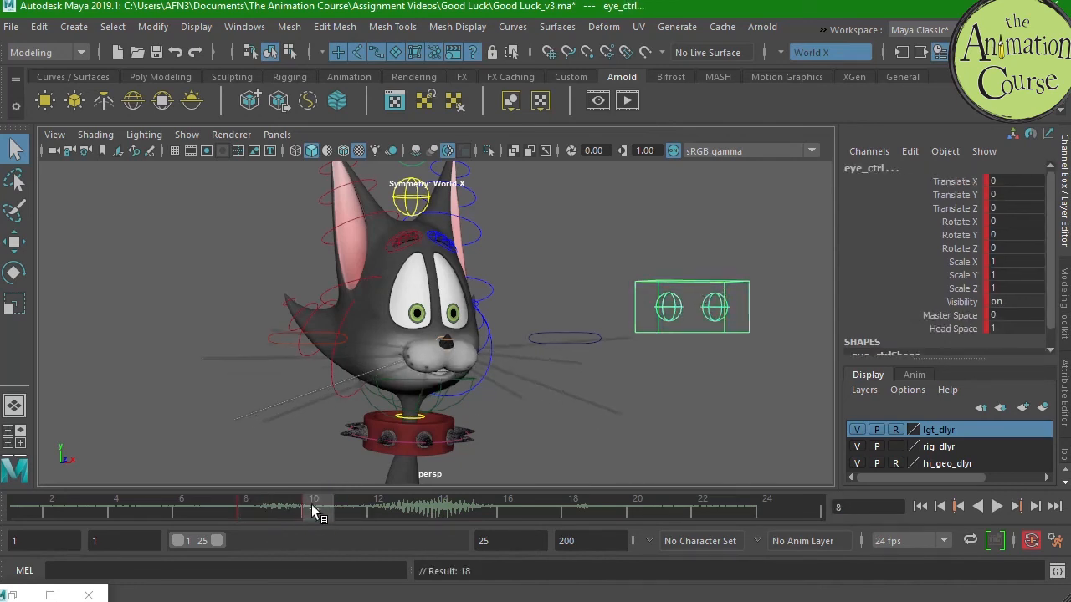
# - Shift eye_ctrl slightly sideways and up at frame 10, then key the translation of eye_ctrl and both individual eye controls
pyautogui.press('w')
pyautogui.moveTo(687, 311)
pyautogui.mouseDown()
pyautogui.moveTo(660, 314)
pyautogui.moveTo(700, 303)
pyautogui.moveTo(667, 304)
pyautogui.mouseUp()
pyautogui.hotkey('shift', 'w')
pyautogui.click(687, 300)
pyautogui.click(698, 301)
pyautogui.hotkey('shift', 'w')
pyautogui.click(655, 299)
pyautogui.hotkey('shift', 'w')
pyautogui.moveTo(242, 509)
pyautogui.mouseDown()
pyautogui.moveTo(227, 509)
pyautogui.moveTo(356, 510)
pyautogui.moveTo(251, 507)
pyautogui.mouseUp()
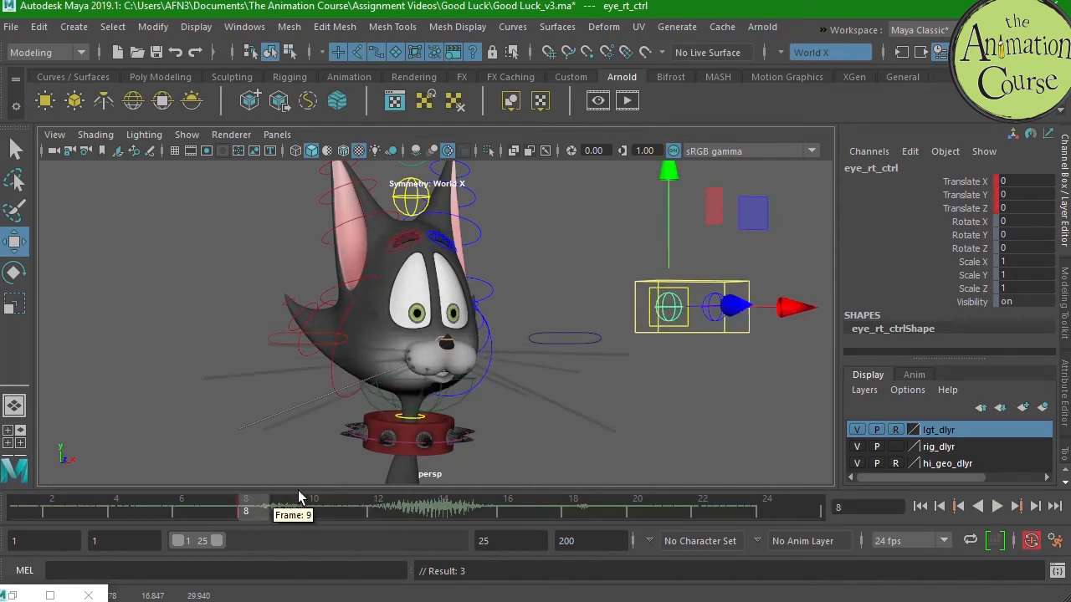
# - On face_ctrl at frame 8, set the left and right Happy Blink Lo and Happy Blink Up shapes to 1
pyautogui.keyDown('alt'); pyautogui.moveTo(513, 260); pyautogui.dragTo(501, 301); pyautogui.keyUp('alt')
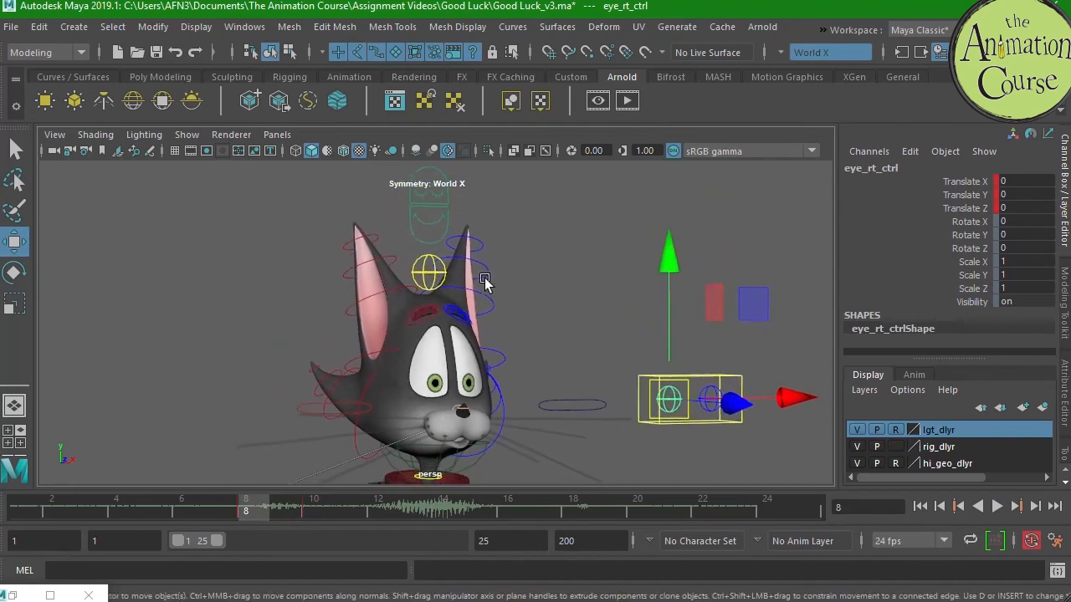
pyautogui.moveTo(420, 225); pyautogui.dragTo(428, 217)
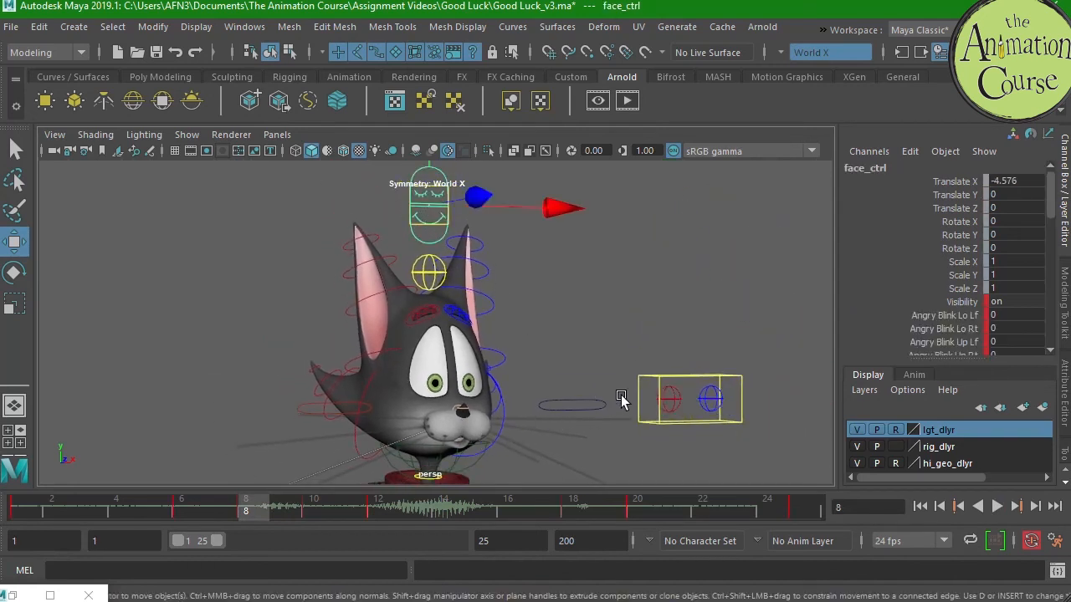
pyautogui.moveTo(1050, 204); pyautogui.dragTo(1048, 241)
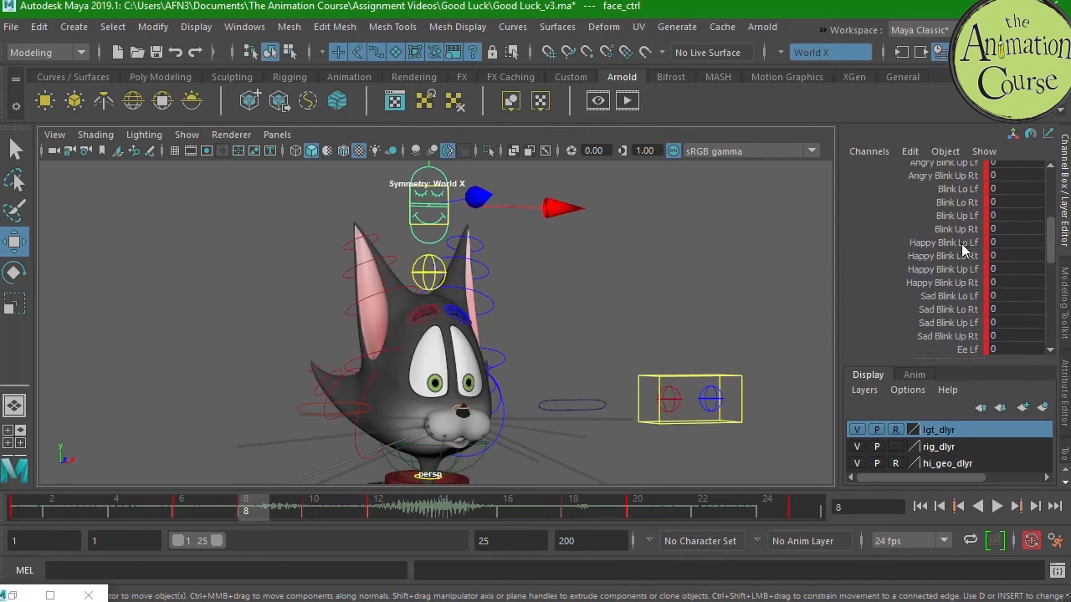
pyautogui.moveTo(963, 248); pyautogui.dragTo(963, 285)
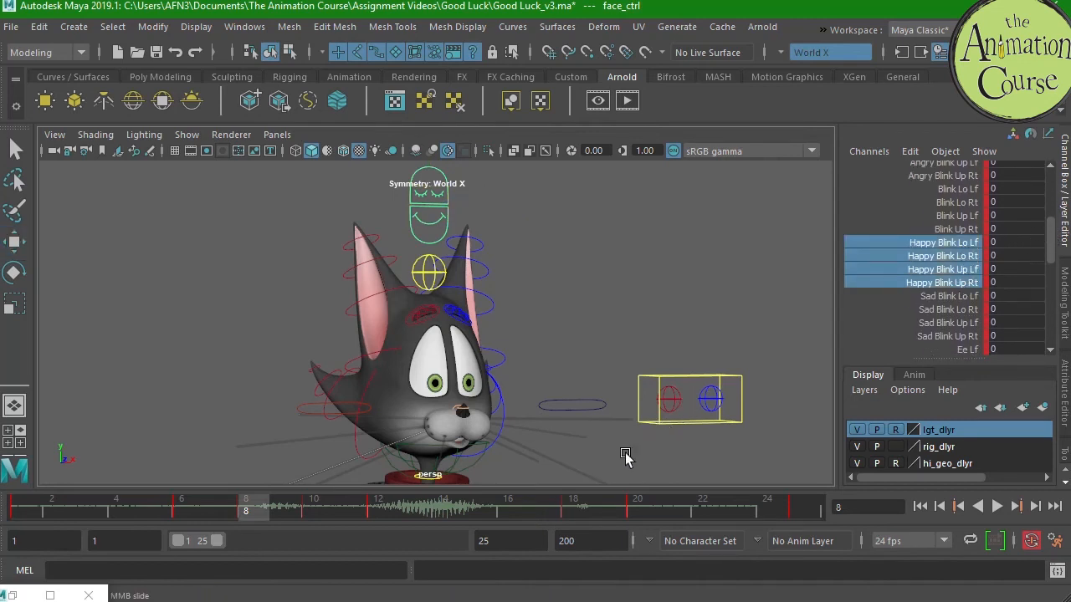
pyautogui.moveTo(999, 251); pyautogui.dragTo(1003, 281)
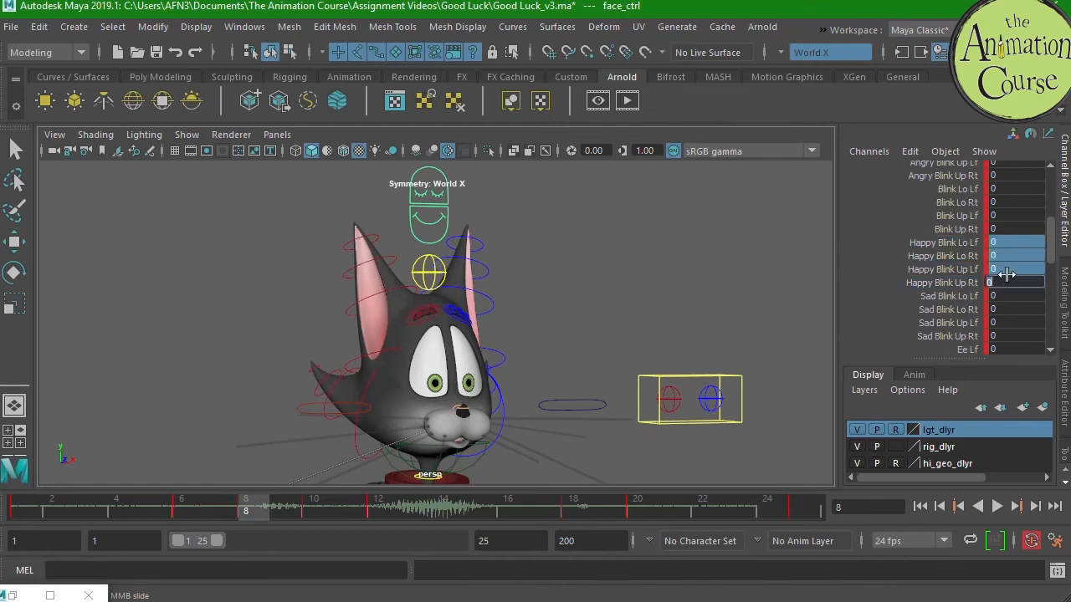
pyautogui.write('1')
pyautogui.press('Return')
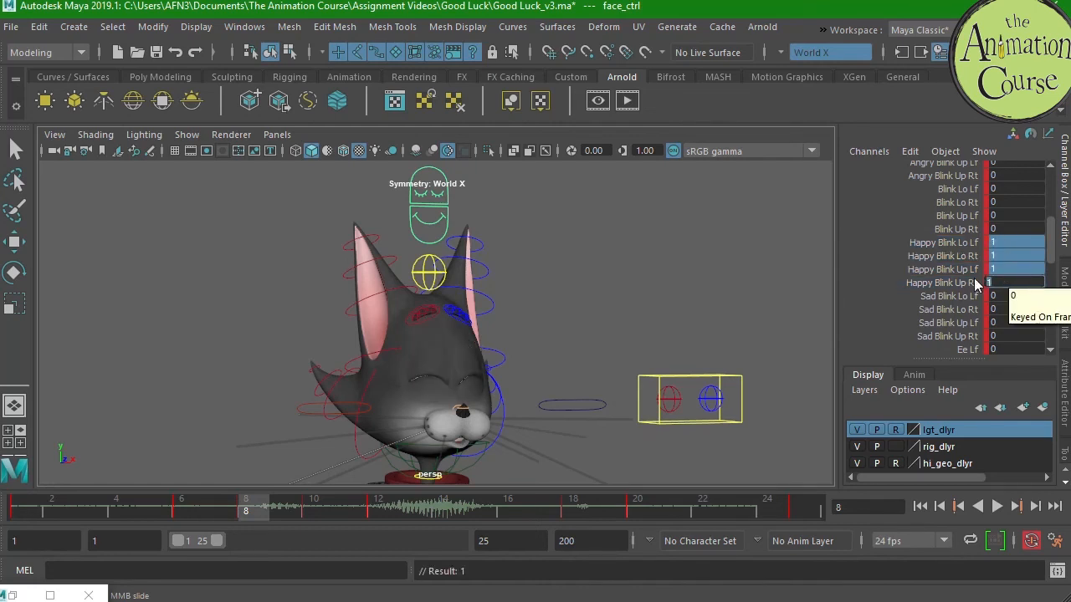
# - Set Happy Blink Up Lf and Happy Blink Up Rt to 1.02 at frame 8, checking the closed eyelids up close
pyautogui.click(973, 282)
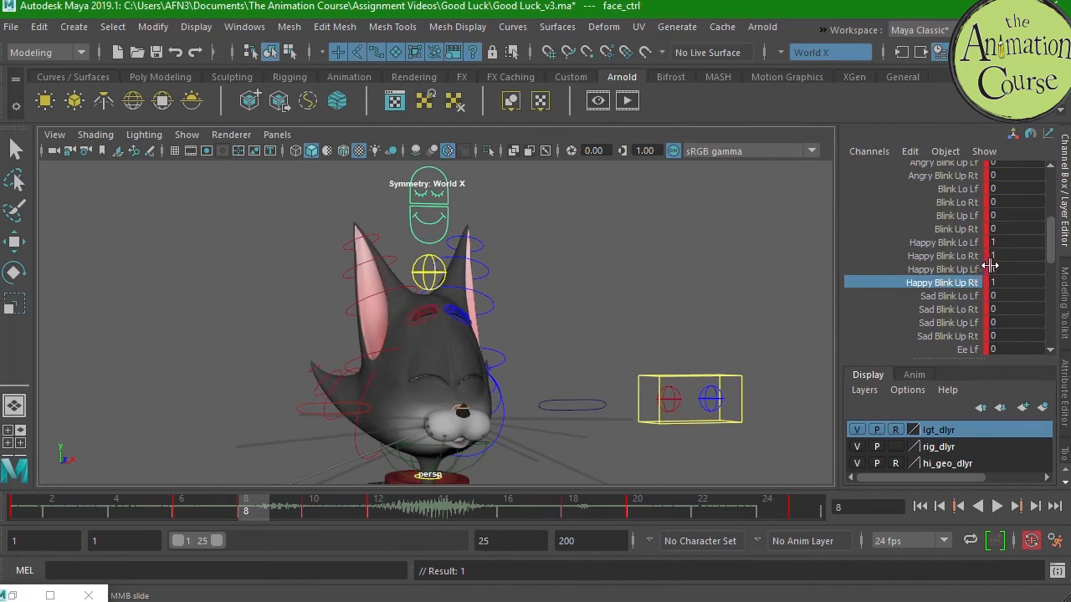
pyautogui.keyDown('shift'); pyautogui.click(970, 270); pyautogui.keyUp('shift')
pyautogui.keyDown('alt'); pyautogui.moveTo(569, 389); pyautogui.dragTo(559, 358); pyautogui.keyUp('alt')
pyautogui.moveTo(559, 357); pyautogui.dragTo(545, 371, button='middle')
pyautogui.keyDown('alt'); pyautogui.moveTo(544, 371); pyautogui.dragTo(514, 406); pyautogui.keyUp('alt')
pyautogui.moveTo(264, 507)
pyautogui.mouseDown()
pyautogui.moveTo(182, 505)
pyautogui.moveTo(333, 508)
pyautogui.moveTo(179, 507)
pyautogui.moveTo(343, 508)
pyautogui.moveTo(264, 508)
pyautogui.mouseUp()
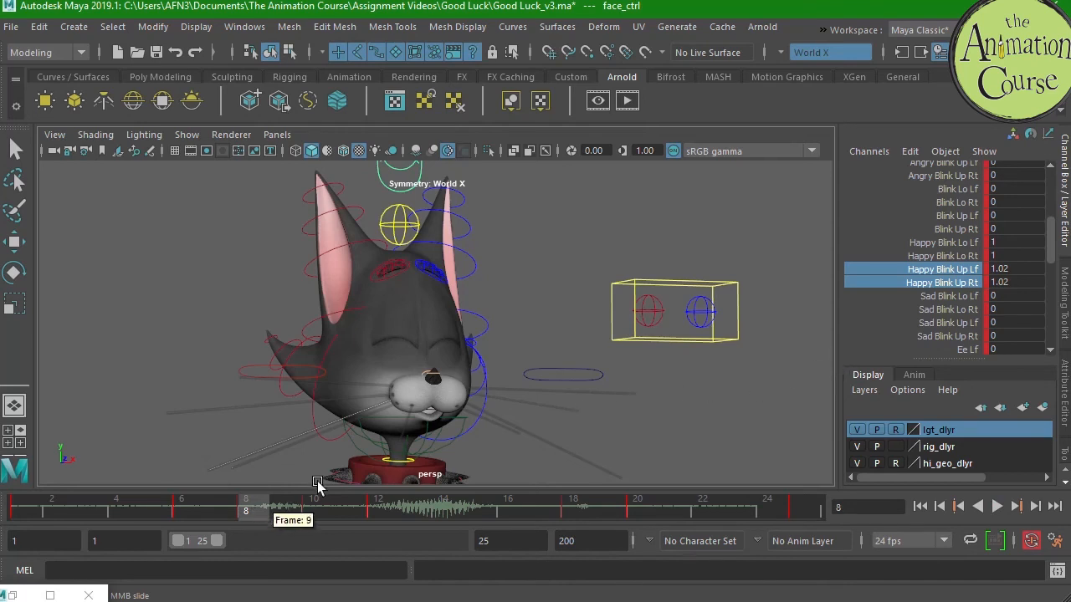
# - Key the four Happy Blink channels at frame 9 to hold the closed eyes, then check frame 10
pyautogui.click(282, 508)
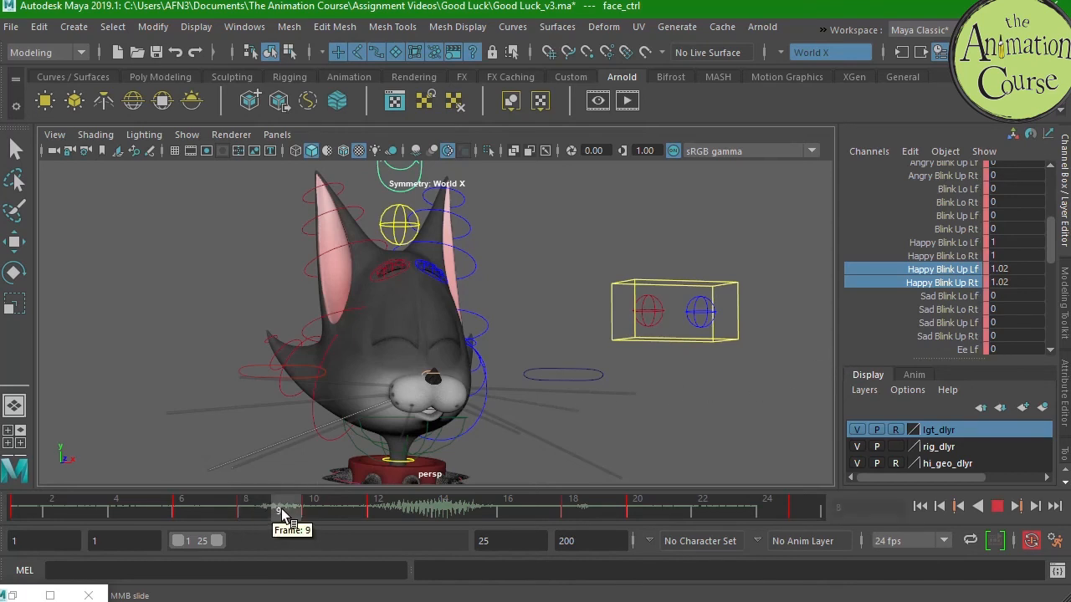
pyautogui.moveTo(967, 243); pyautogui.dragTo(962, 283)
pyautogui.rightClick(964, 285)
pyautogui.click(1000, 6)
pyautogui.moveTo(279, 510)
pyautogui.mouseDown(button='middle')
pyautogui.moveTo(208, 513)
pyautogui.moveTo(311, 515)
pyautogui.mouseUp(button='middle')
pyautogui.moveTo(309, 508); pyautogui.dragTo(313, 509)
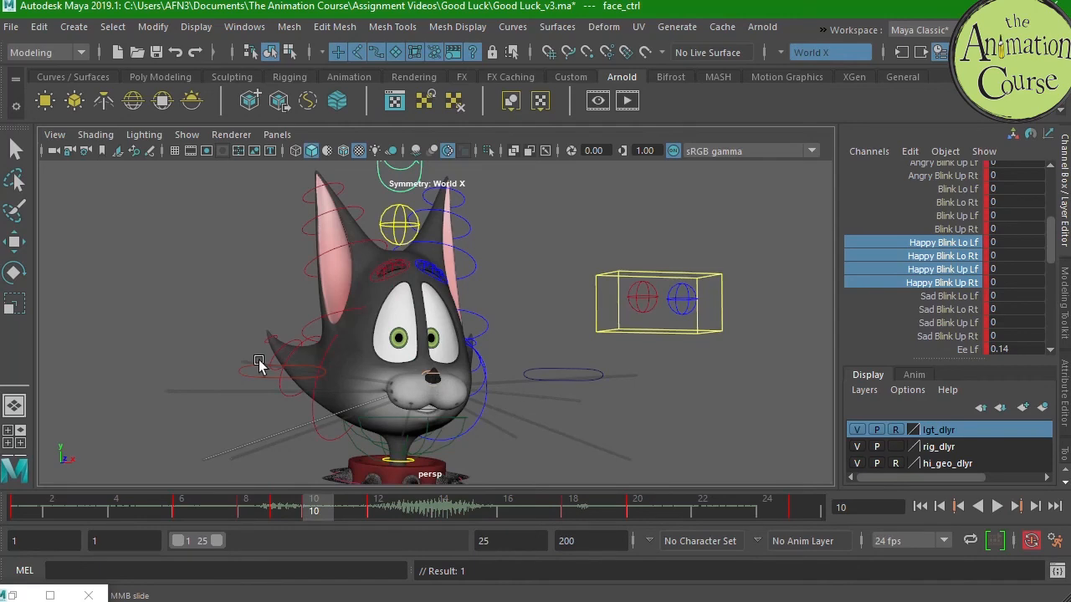
# - In the Graph Editor, raise the four Happy Blink keys at frame 10 to about 0.41
pyautogui.click(244, 27)
pyautogui.moveTo(297, 122)
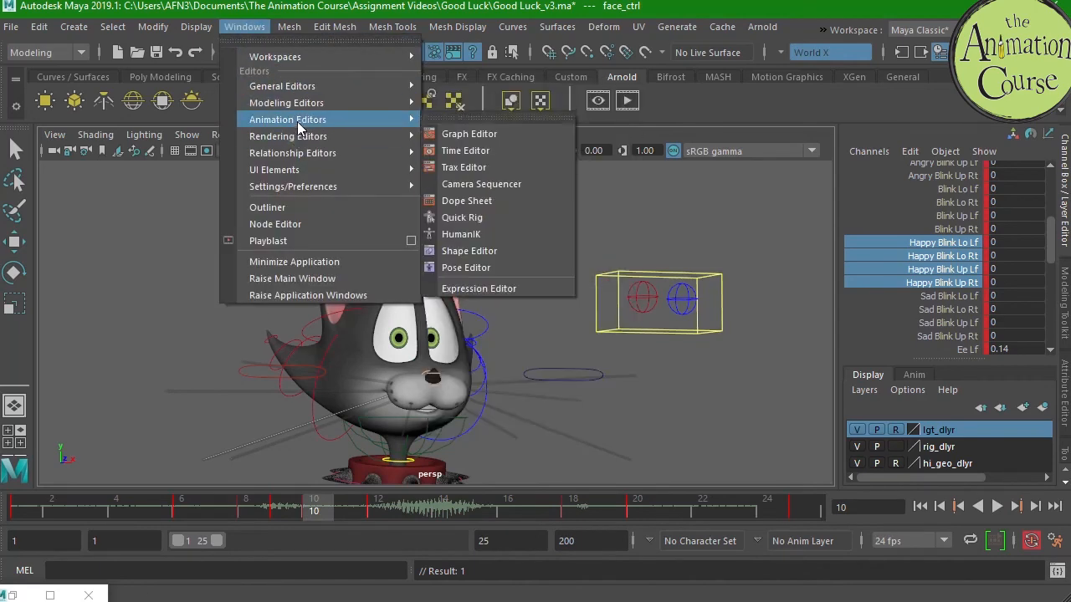
pyautogui.click(517, 136)
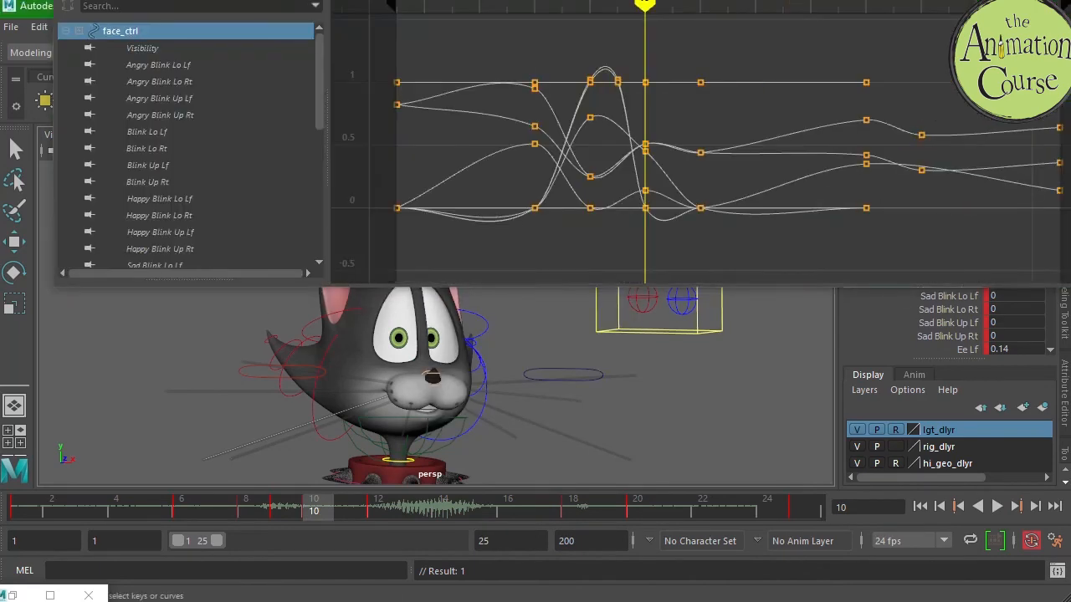
pyautogui.moveTo(564, 0); pyautogui.dragTo(552, 44)
pyautogui.moveTo(177, 303); pyautogui.dragTo(180, 346)
pyautogui.moveTo(619, 273); pyautogui.dragTo(642, 343)
pyautogui.keyDown('shift'); pyautogui.moveTo(643, 344); pyautogui.dragTo(646, 293, button='middle'); pyautogui.keyUp('shift')
# - Flatten the tangents of the Happy Blink keys at frames 6 and 12, then play back the blink
pyautogui.moveTo(490, 305); pyautogui.dragTo(718, 347)
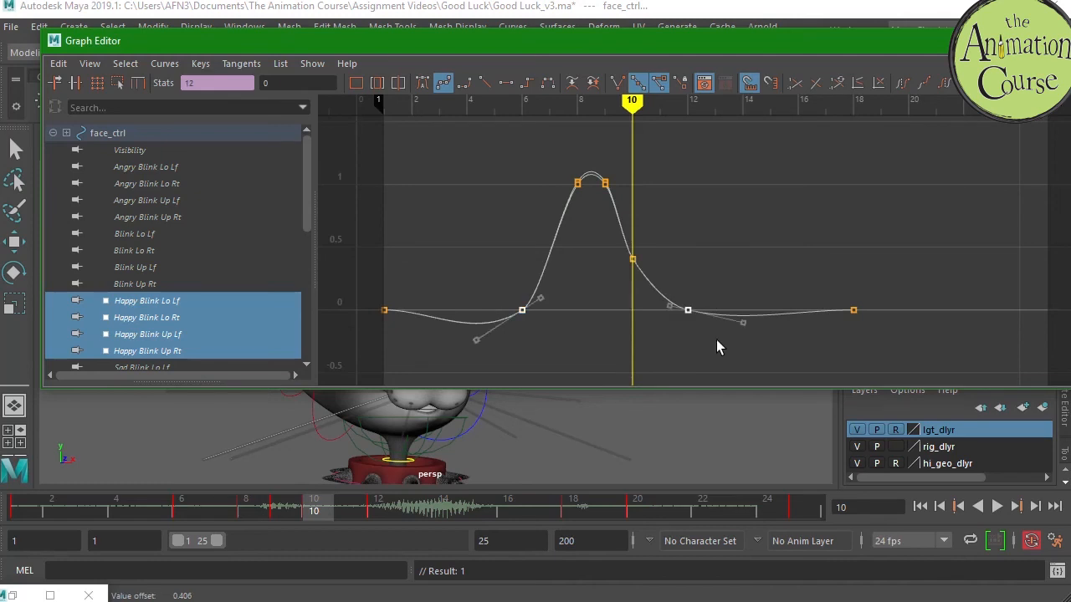
pyautogui.click(506, 82)
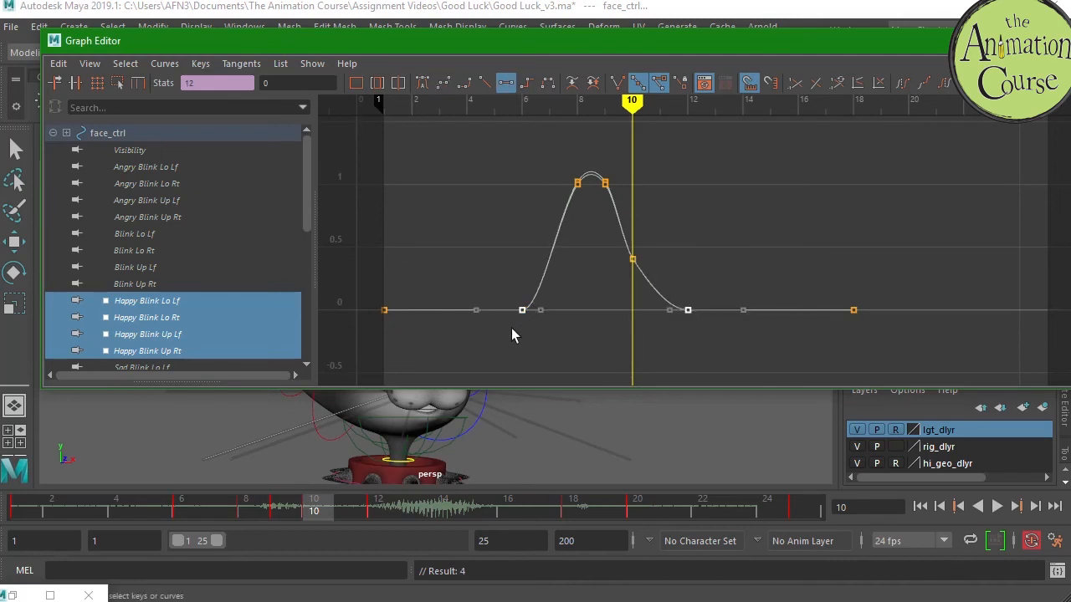
pyautogui.moveTo(266, 507); pyautogui.dragTo(213, 509)
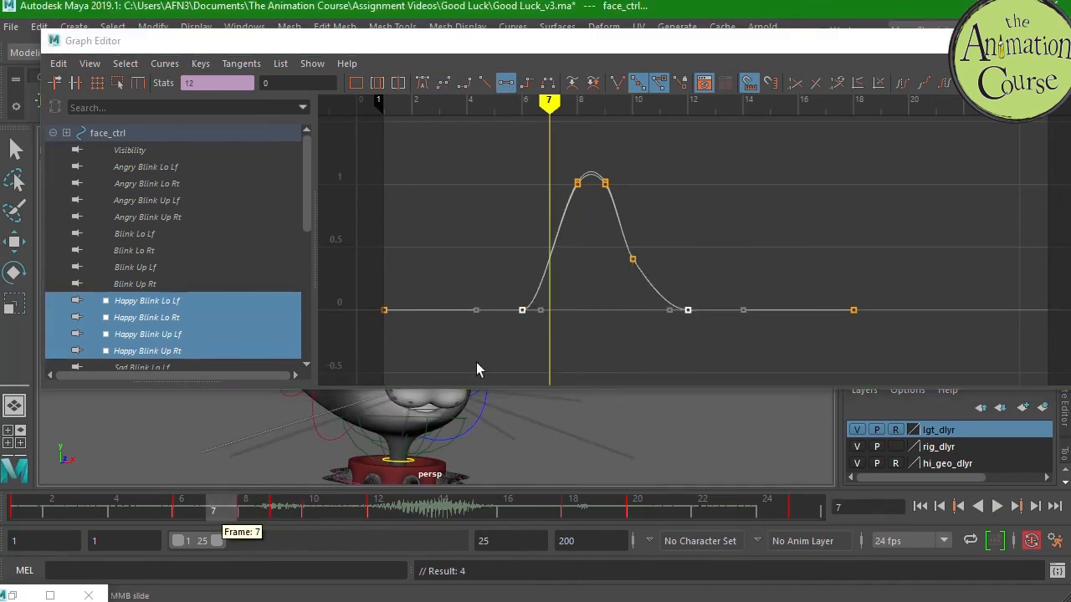
pyautogui.click(975, 40)
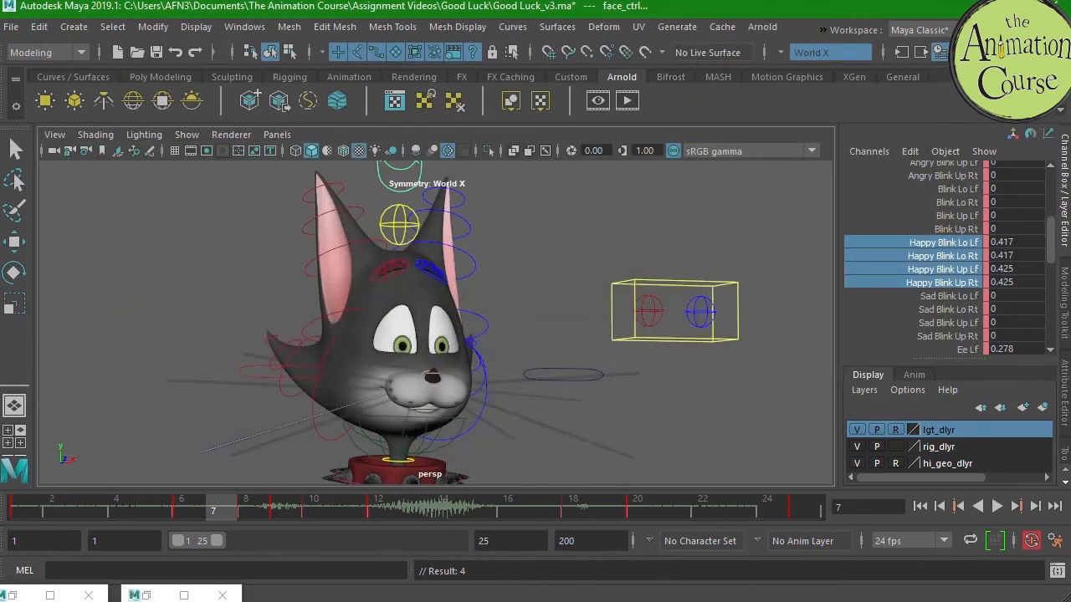
pyautogui.click(996, 506)
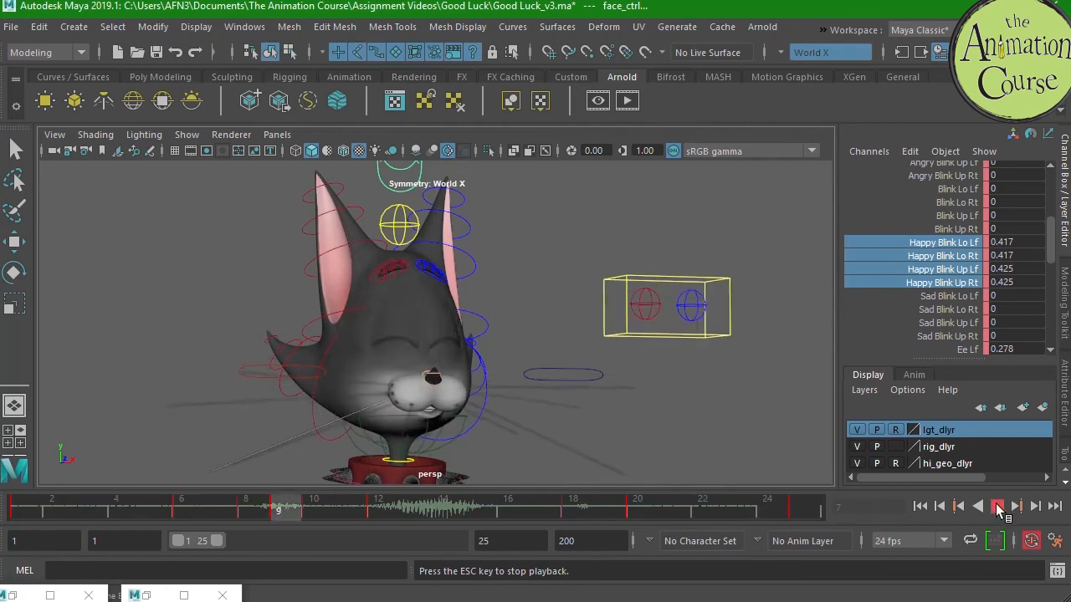
# - Select the head joint head_jt and key its pose at frame 14
pyautogui.click(393, 509)
pyautogui.moveTo(392, 504); pyautogui.dragTo(443, 506)
pyautogui.click(385, 209)
pyautogui.press('w')
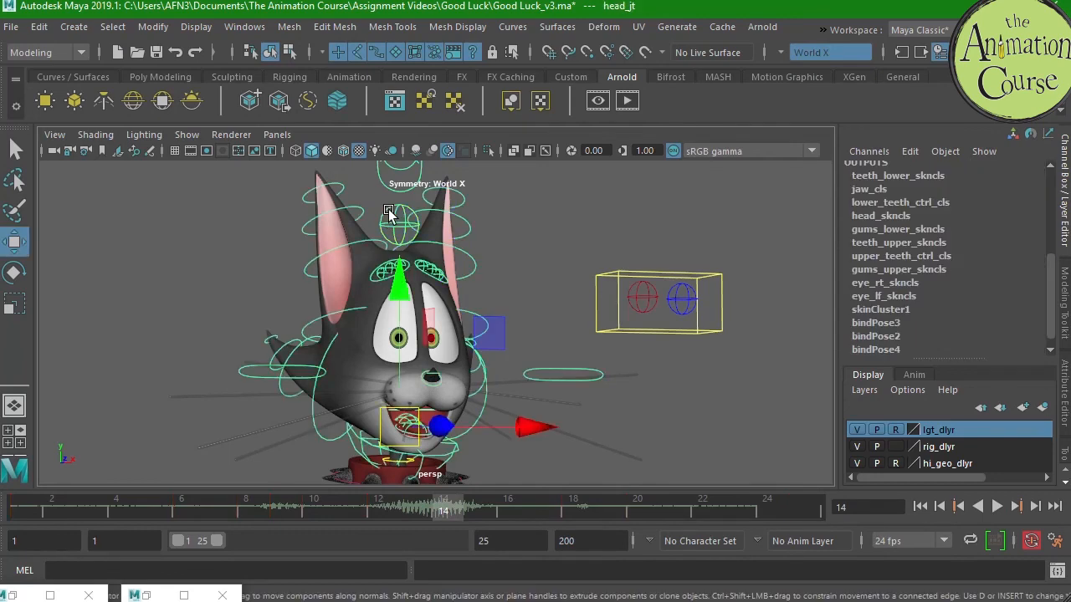
pyautogui.press('s')
# - At frame 17, rotate head_jt about 6° in X and about -2° in Y and Z, and key the rotation
pyautogui.moveTo(452, 504); pyautogui.dragTo(538, 502)
pyautogui.press('e')
pyautogui.moveTo(489, 418); pyautogui.dragTo(459, 396)
pyautogui.hotkey('shift', 'e')
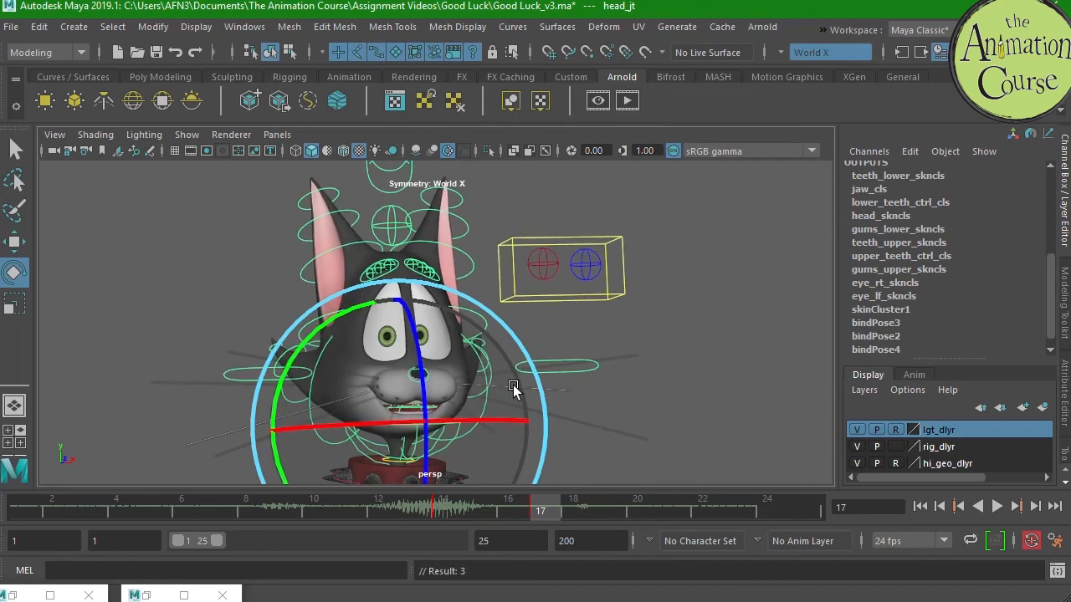
# - Scrub and play back the head movement, then examine the pose at frame 17 from different angles
pyautogui.moveTo(408, 513); pyautogui.dragTo(669, 512)
pyautogui.click(997, 506)
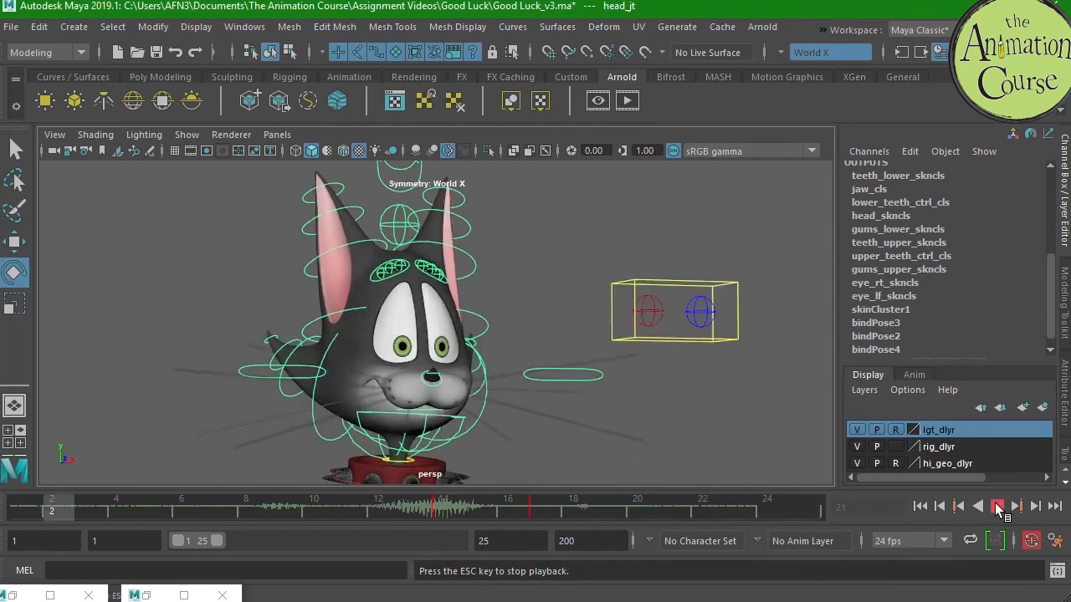
pyautogui.click(549, 502)
pyautogui.keyDown('alt'); pyautogui.moveTo(586, 434); pyautogui.dragTo(576, 407); pyautogui.keyUp('alt')
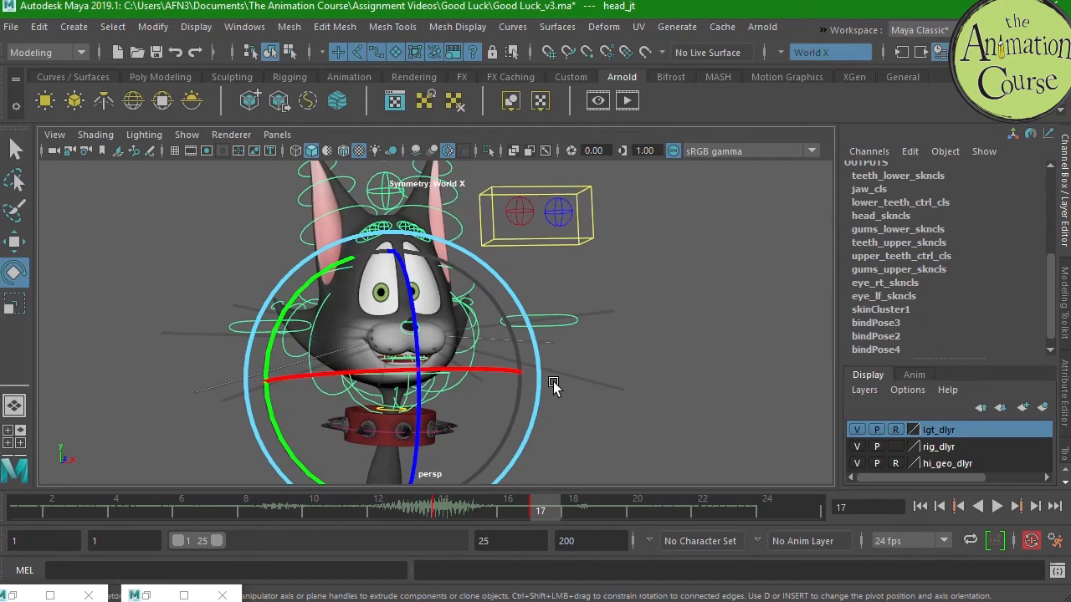
pyautogui.keyDown('alt'); pyautogui.moveTo(595, 418); pyautogui.dragTo(584, 441); pyautogui.keyUp('alt')
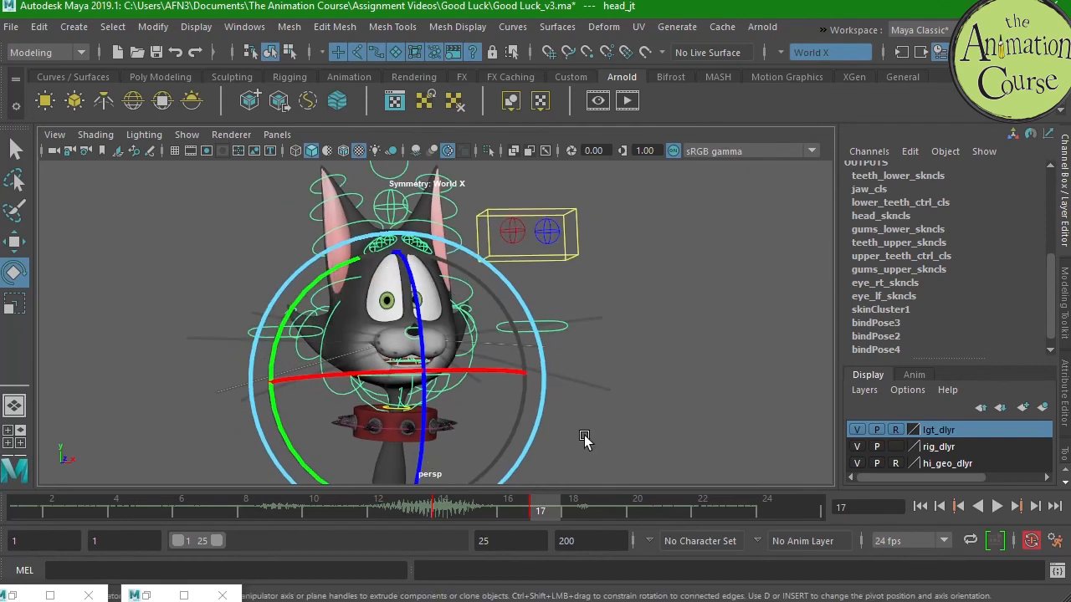
# - Flatten the tangents of the head_jt keys at frames 14 and 17 in the Graph Editor
pyautogui.click(147, 596)
pyautogui.keyDown('alt'); pyautogui.keyDown('shift'); pyautogui.moveTo(746, 261); pyautogui.dragTo(820, 295, button='right'); pyautogui.keyUp('shift'); pyautogui.keyUp('alt')
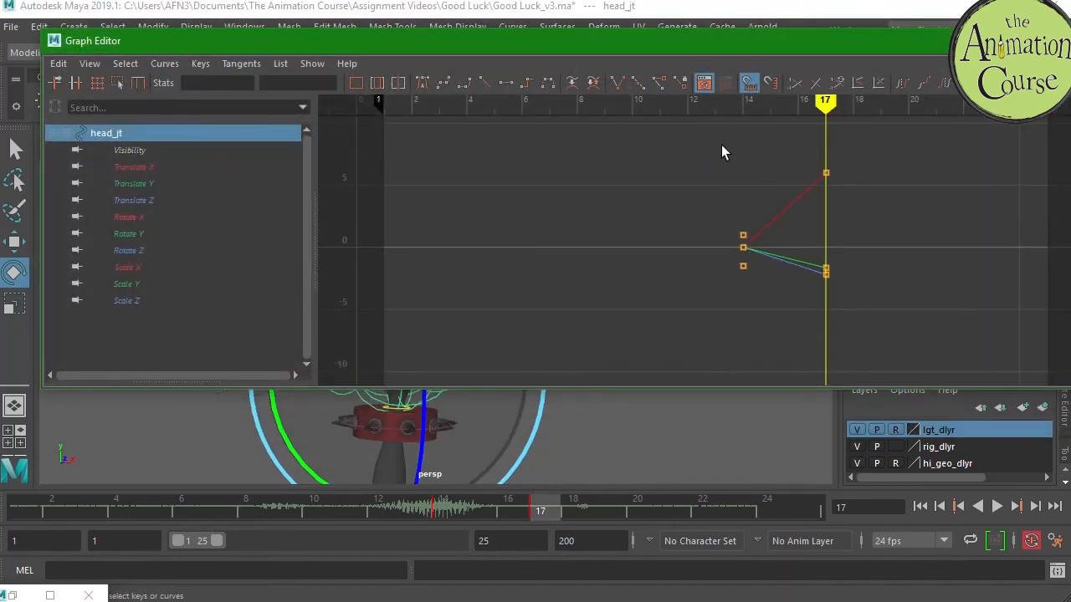
pyautogui.moveTo(723, 152); pyautogui.dragTo(763, 304)
pyautogui.click(505, 83)
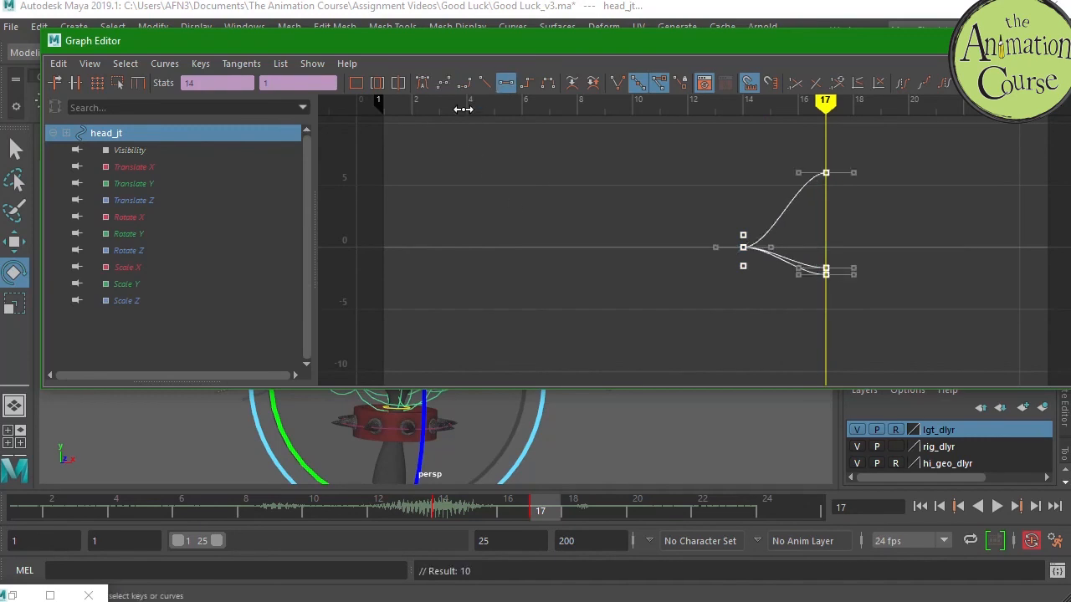
# - Key the head_jt pose at frame 22, then move its rotation keys from frame 17 to frame 18
pyautogui.click(590, 503)
pyautogui.click(695, 508)
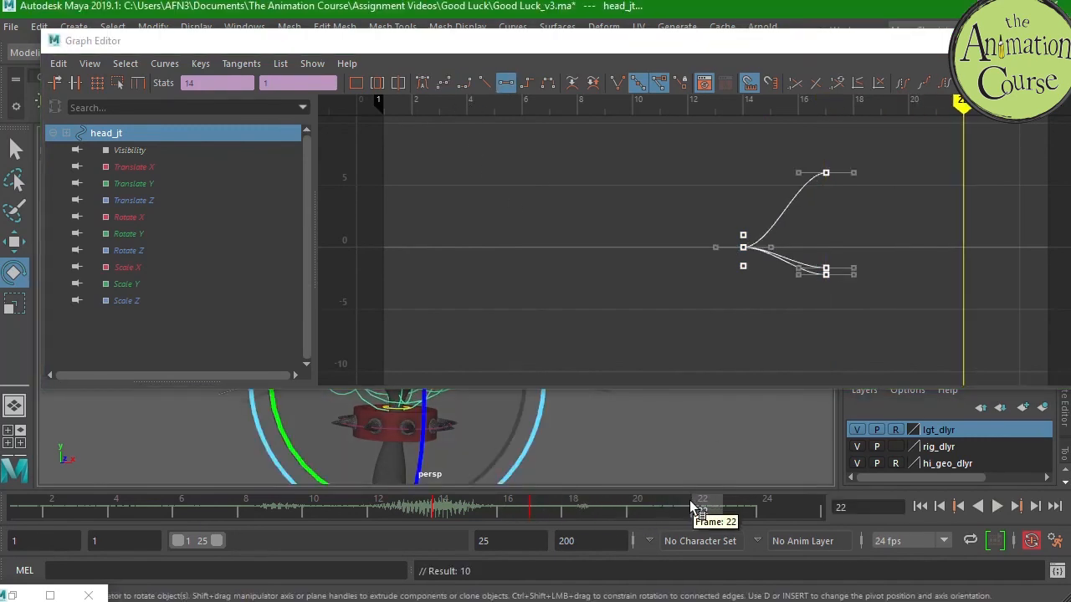
pyautogui.press('s')
pyautogui.click(545, 513)
pyautogui.moveTo(796, 148); pyautogui.dragTo(840, 348)
pyautogui.keyDown('shift'); pyautogui.moveTo(818, 311); pyautogui.dragTo(835, 309, button='middle'); pyautogui.keyUp('shift')
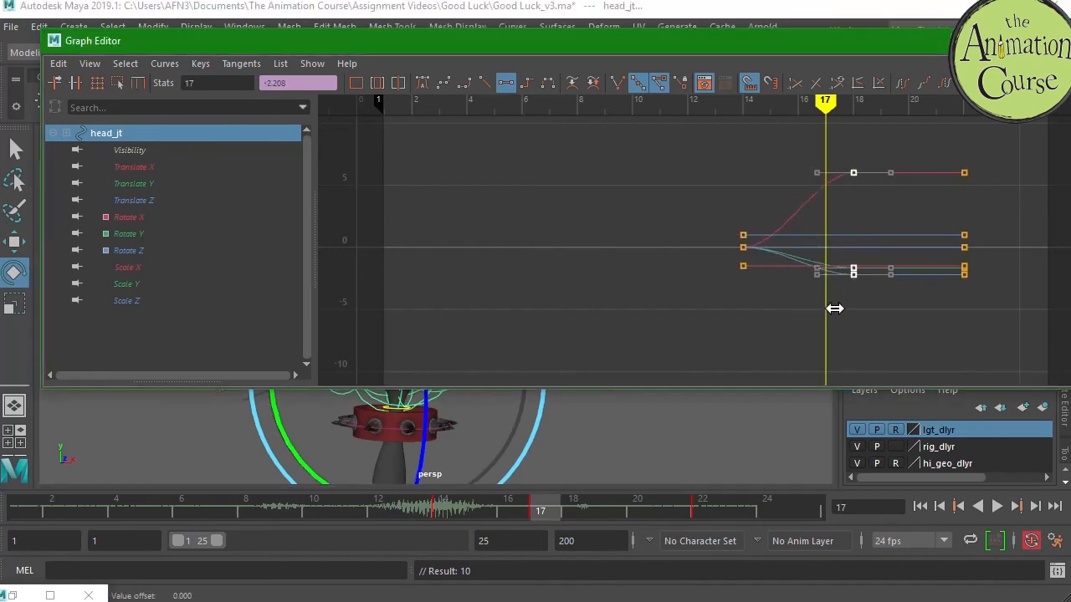
# - Replace the head_jt rotation keys at frame 18 with a key at frame 17, and flatten the tangents of the frame 22 keys
pyautogui.press('s')
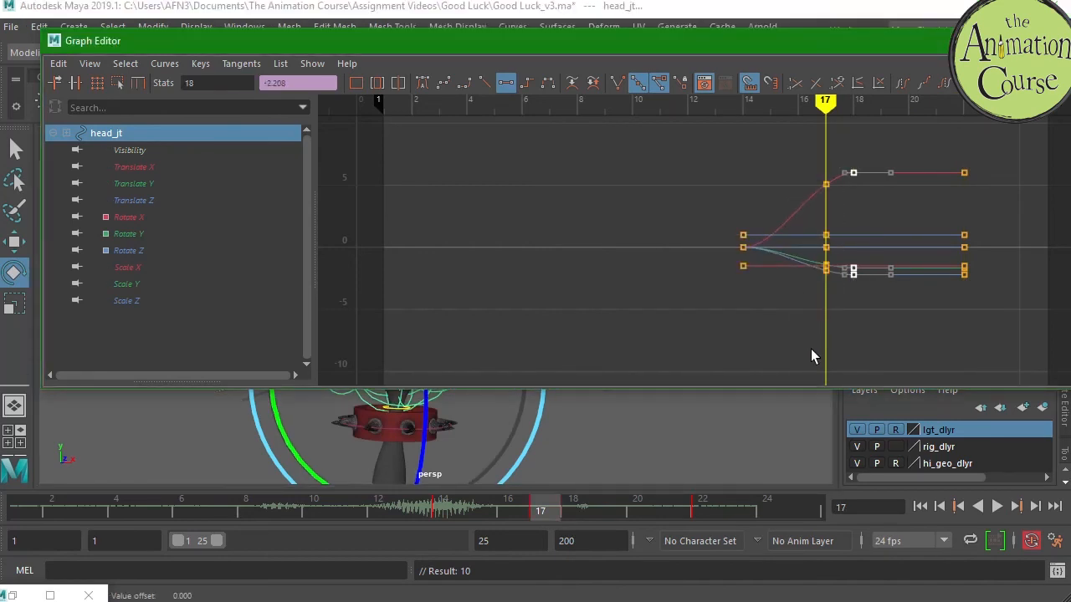
pyautogui.press('Delete')
pyautogui.moveTo(928, 143); pyautogui.dragTo(992, 347)
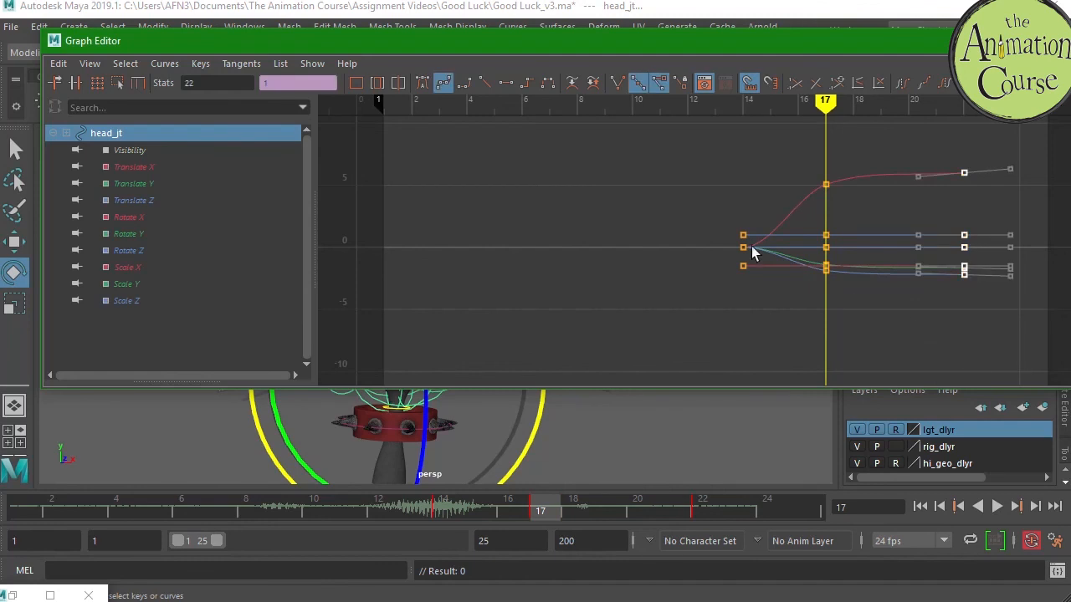
pyautogui.click(509, 83)
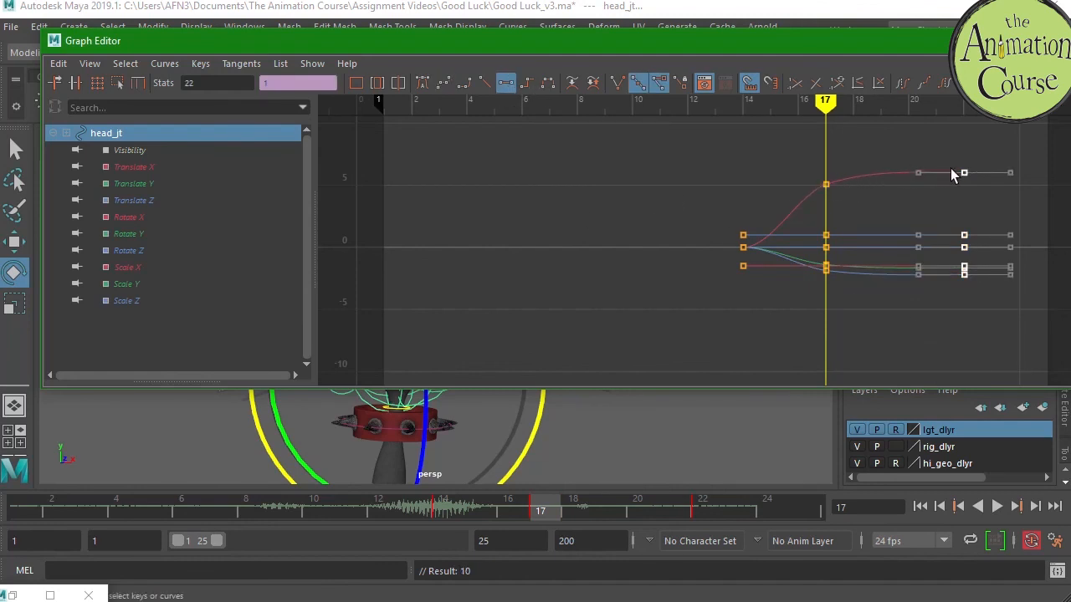
pyautogui.keyDown('alt'); pyautogui.moveTo(896, 184); pyautogui.dragTo(787, 268, button='middle'); pyautogui.keyUp('alt')
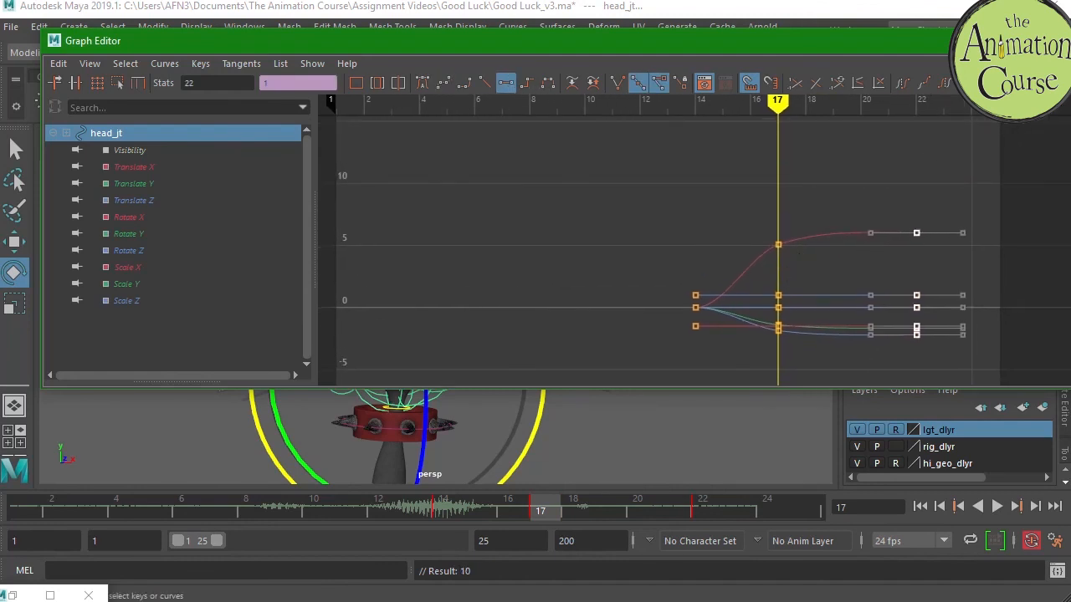
pyautogui.click(987, 40)
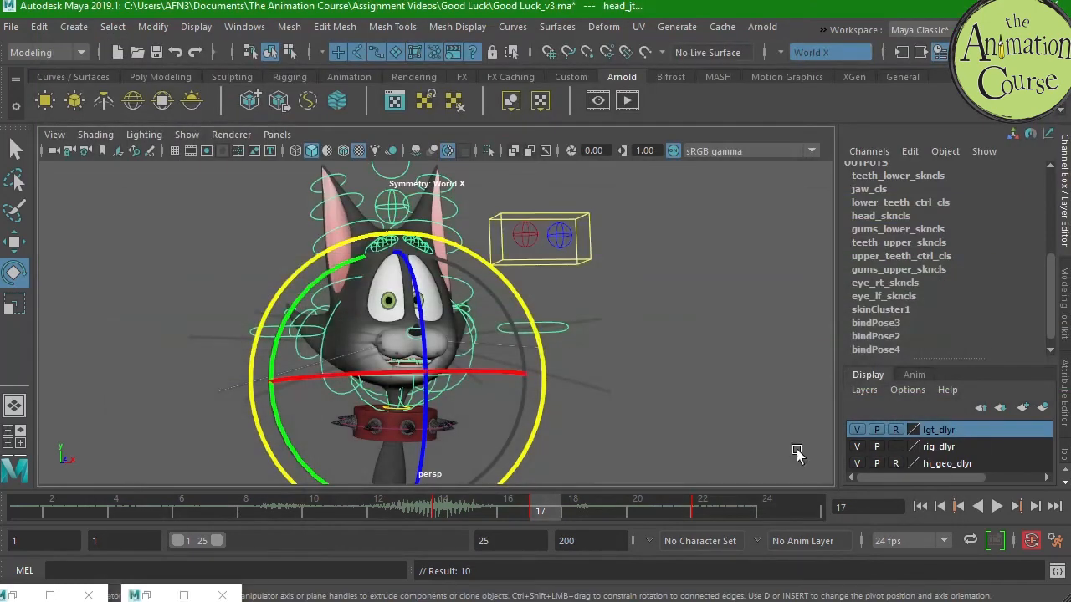
# - Hide the rig's NURBS control curves in the perspective view and playblast the animation to review the head movement
pyautogui.click(191, 137)
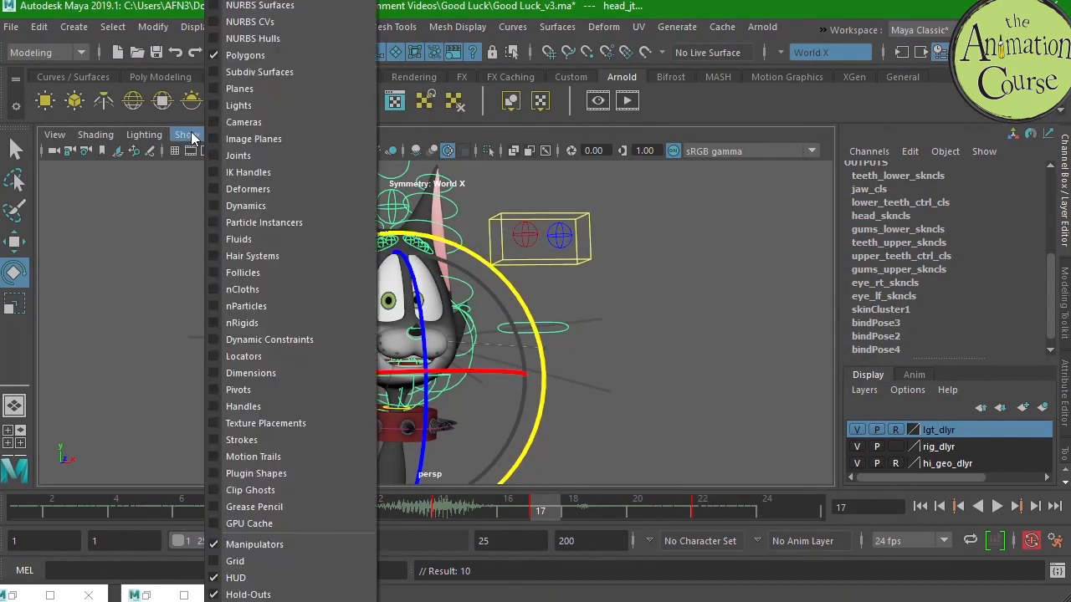
pyautogui.click(227, 1)
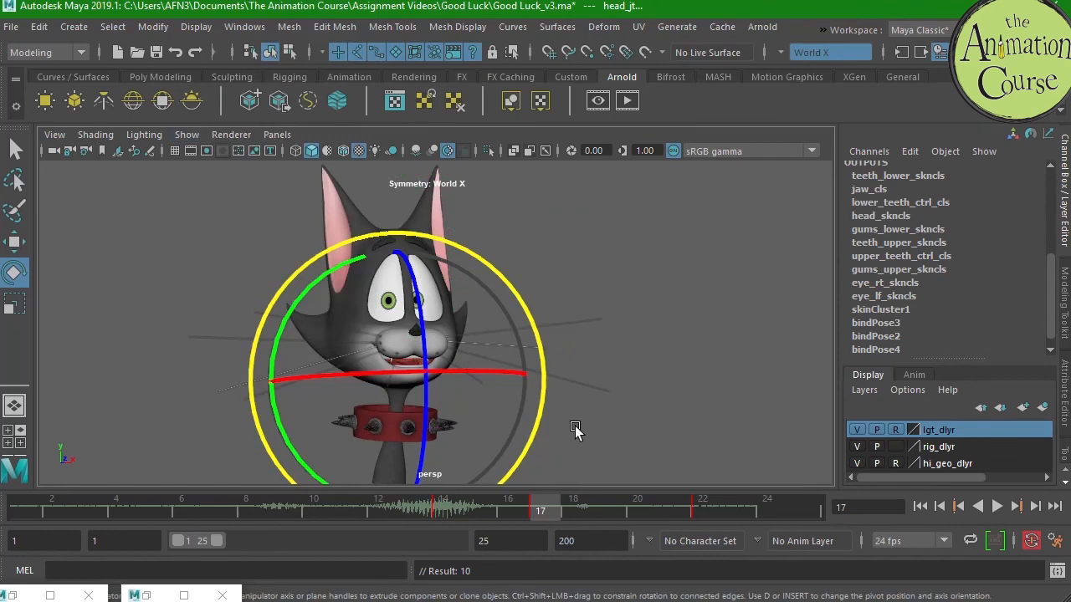
pyautogui.keyDown('alt'); pyautogui.moveTo(641, 435); pyautogui.dragTo(647, 399); pyautogui.keyUp('alt')
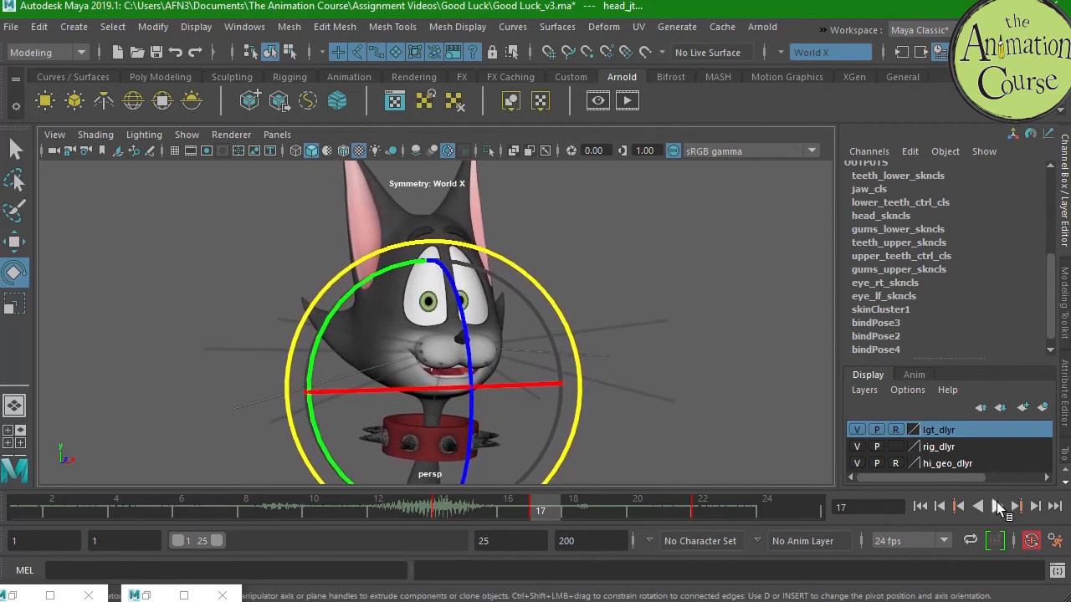
pyautogui.rightClick(642, 512)
pyautogui.click(693, 499)
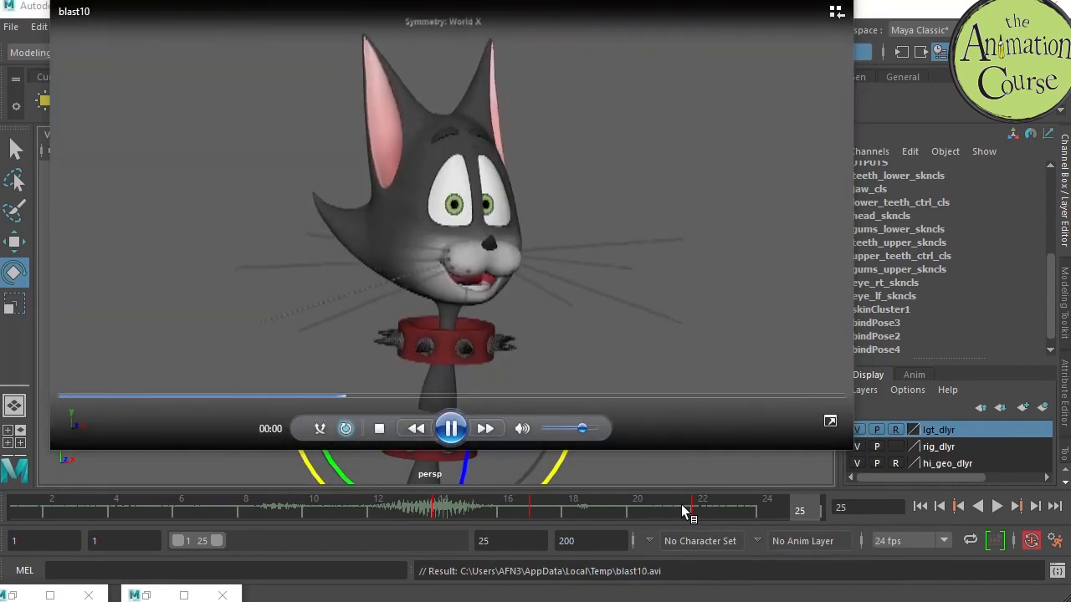
pyautogui.click(835, 1)
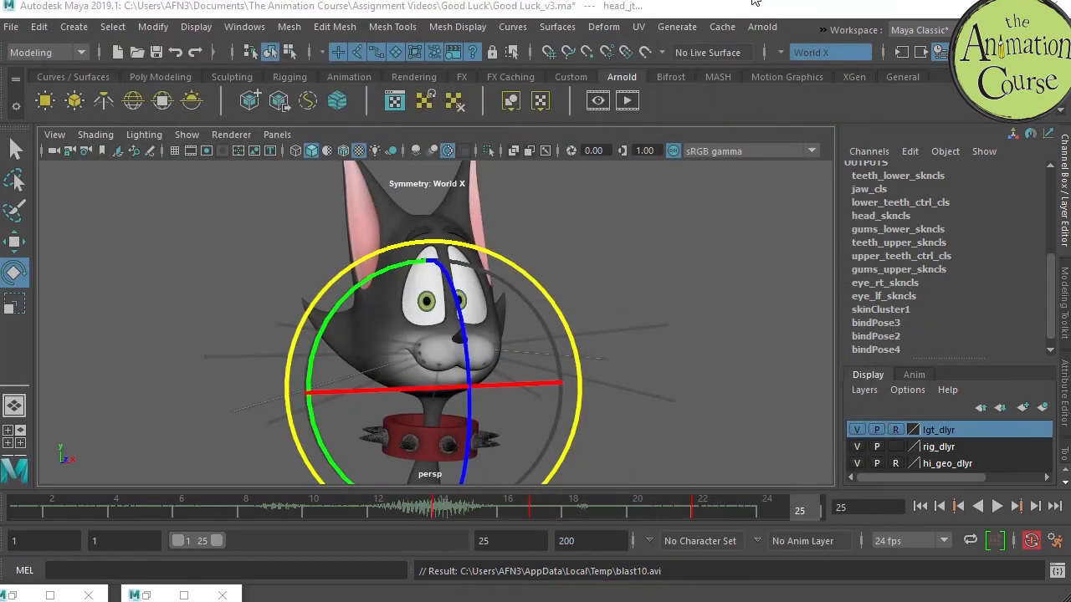